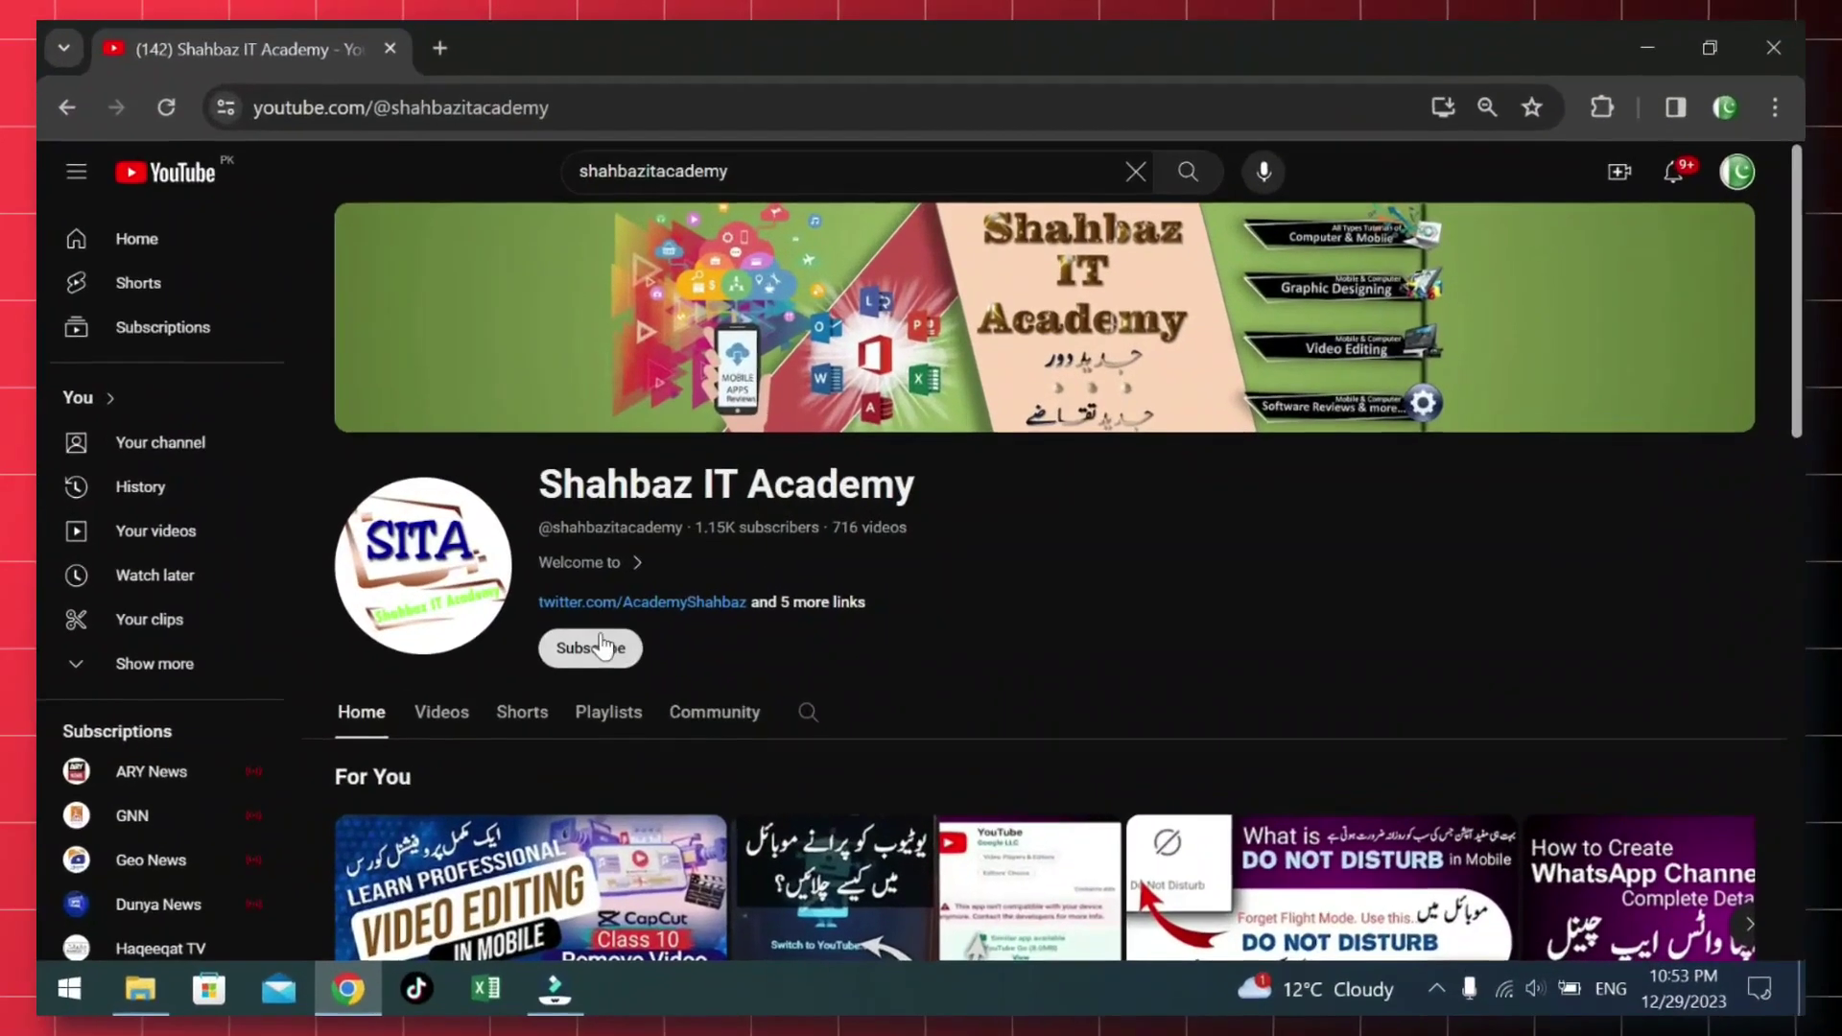
Subscribe to the Shahbaz IT Academy channel and set its notifications to All.
left_click(658, 623)
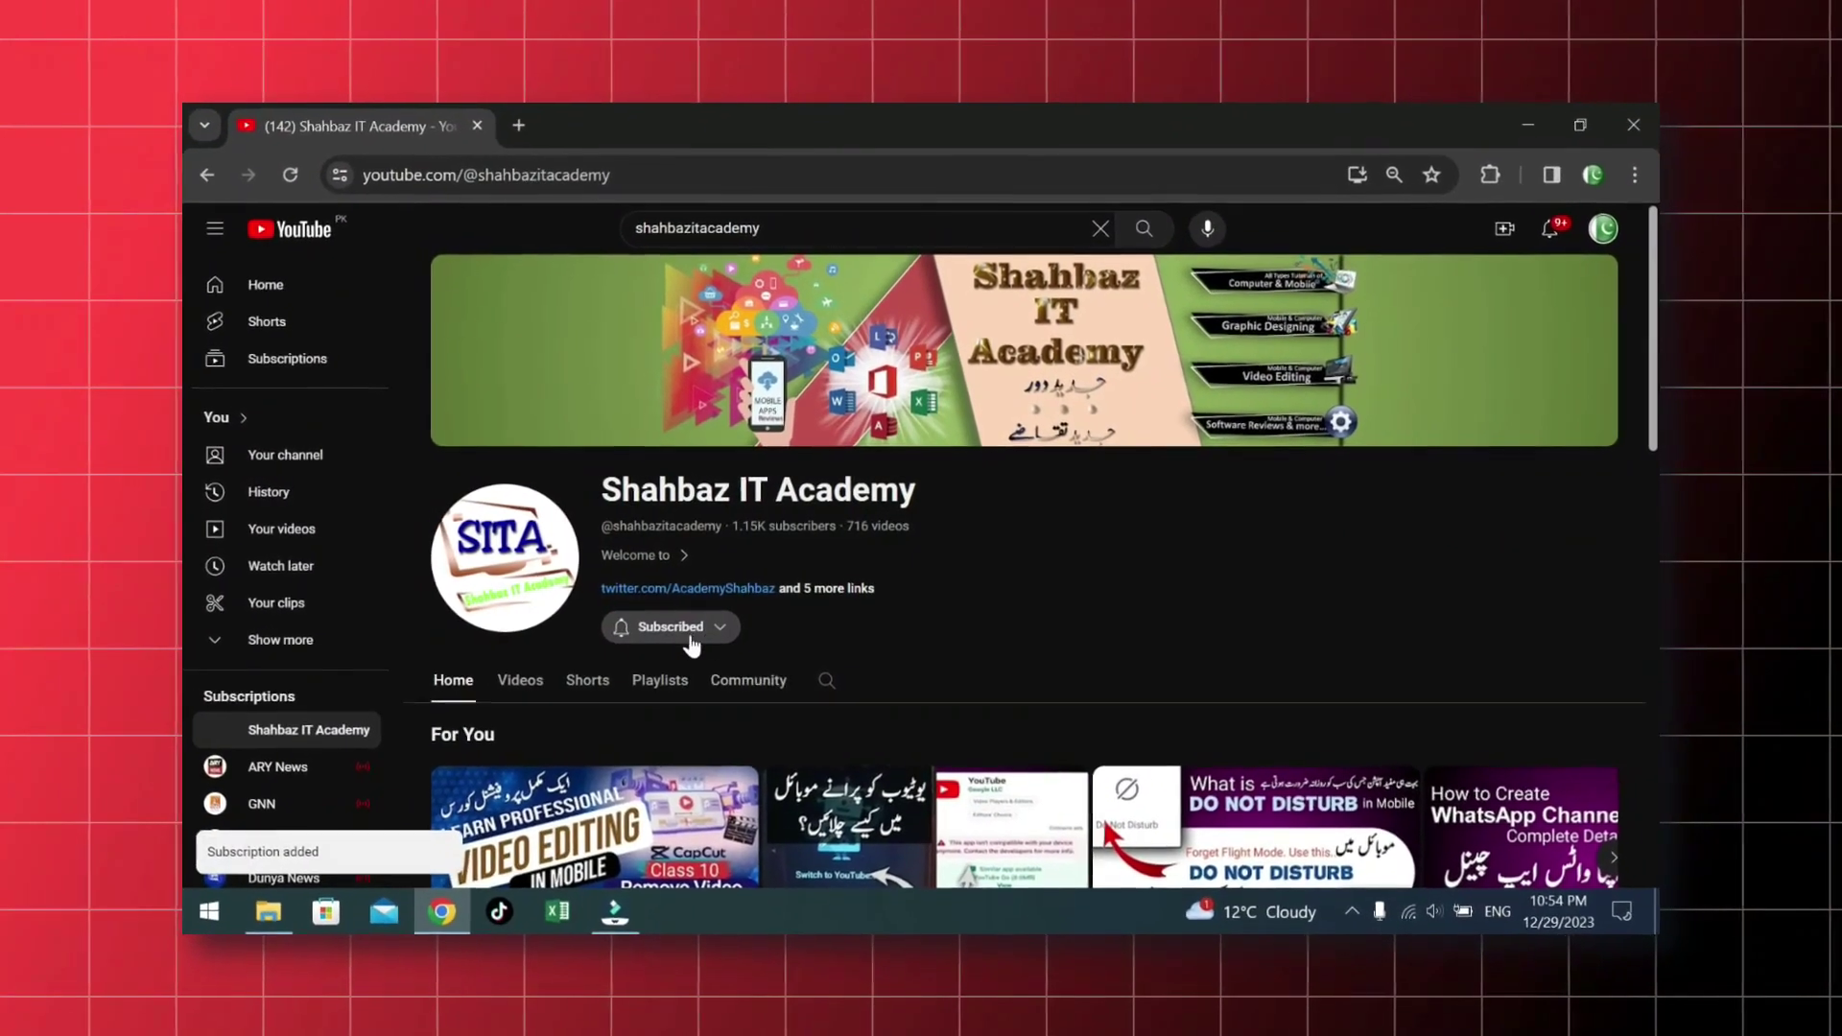
left_click(630, 635)
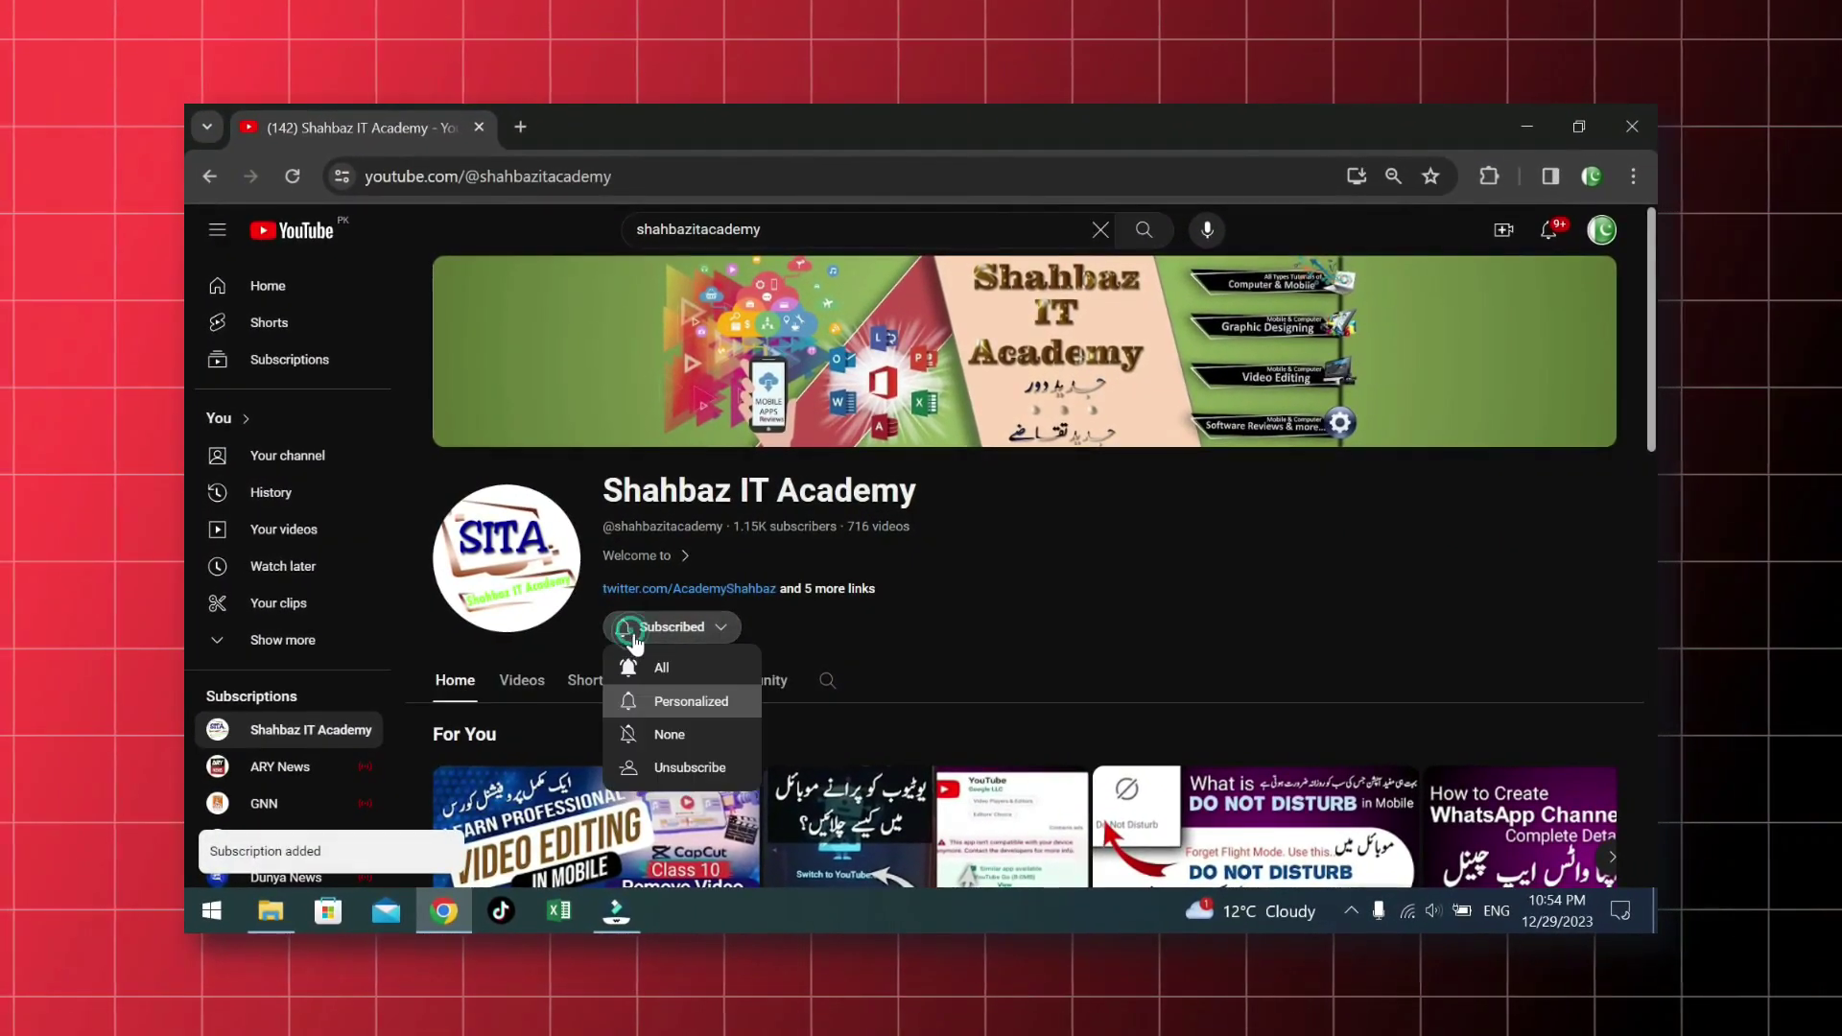
left_click(672, 663)
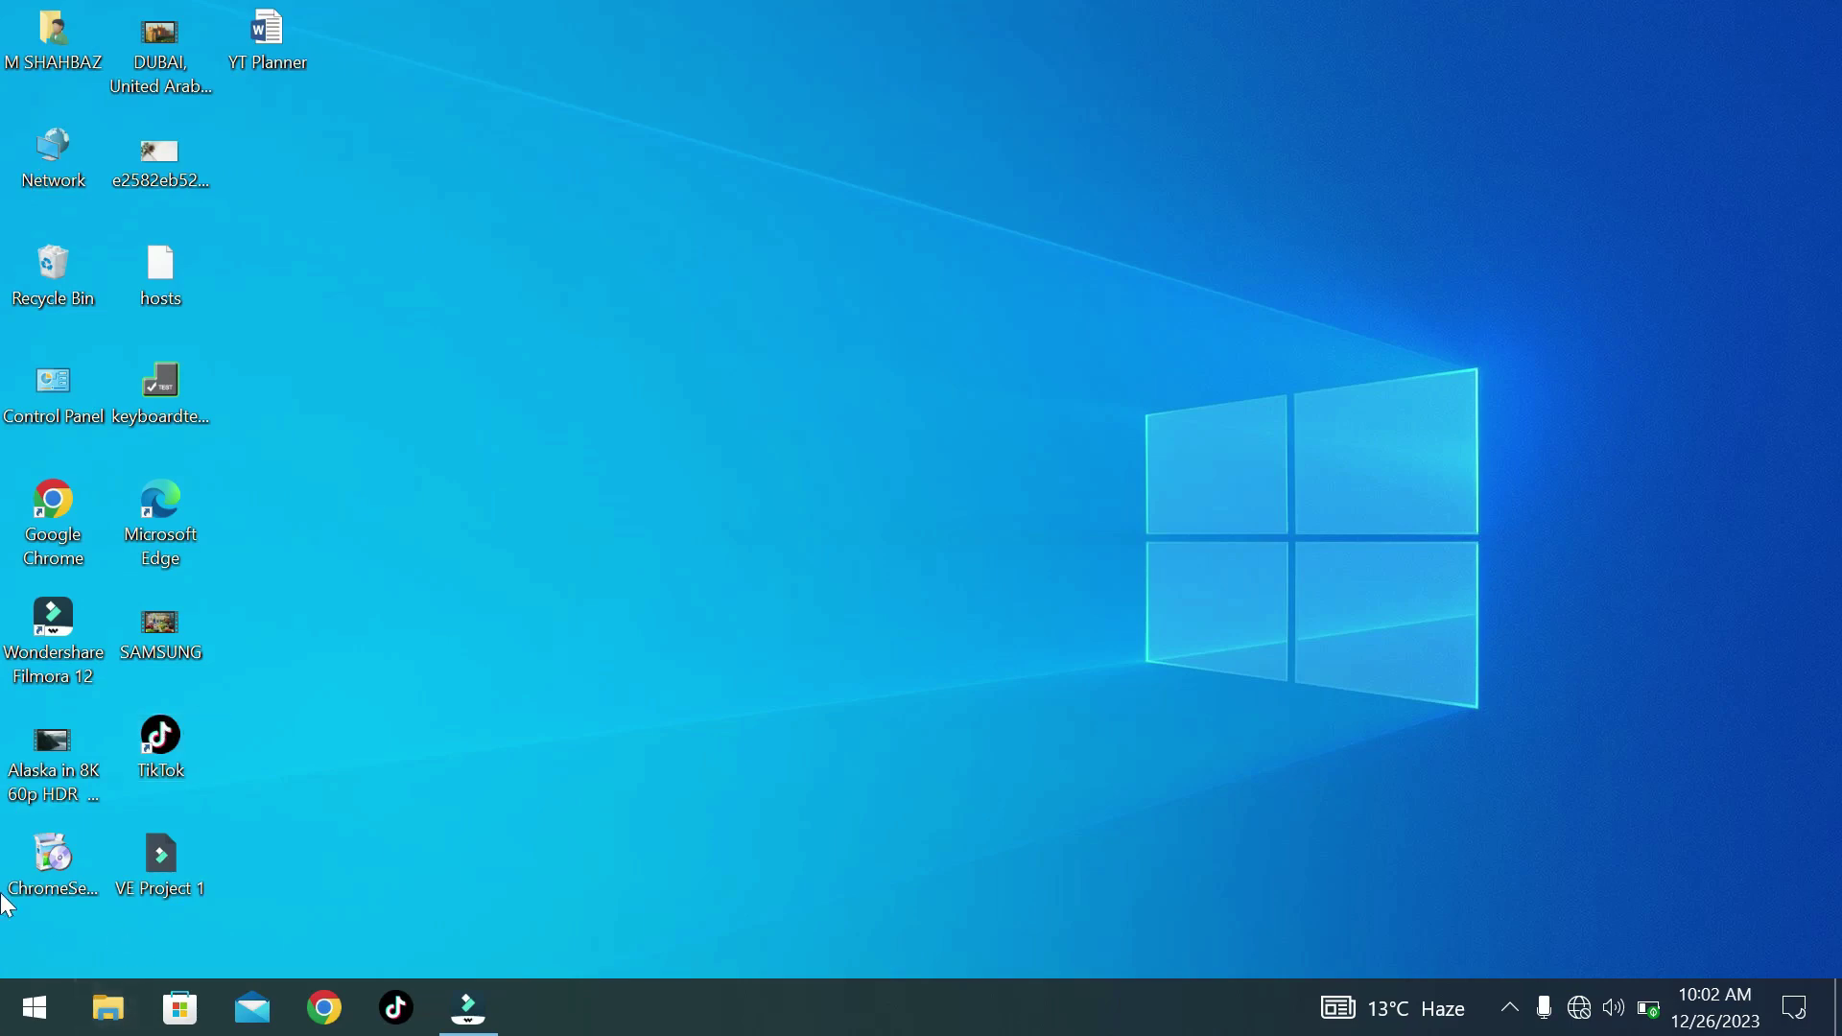
Look through the computer's list of installed apps for Excel 2016.
left_click(35, 1007)
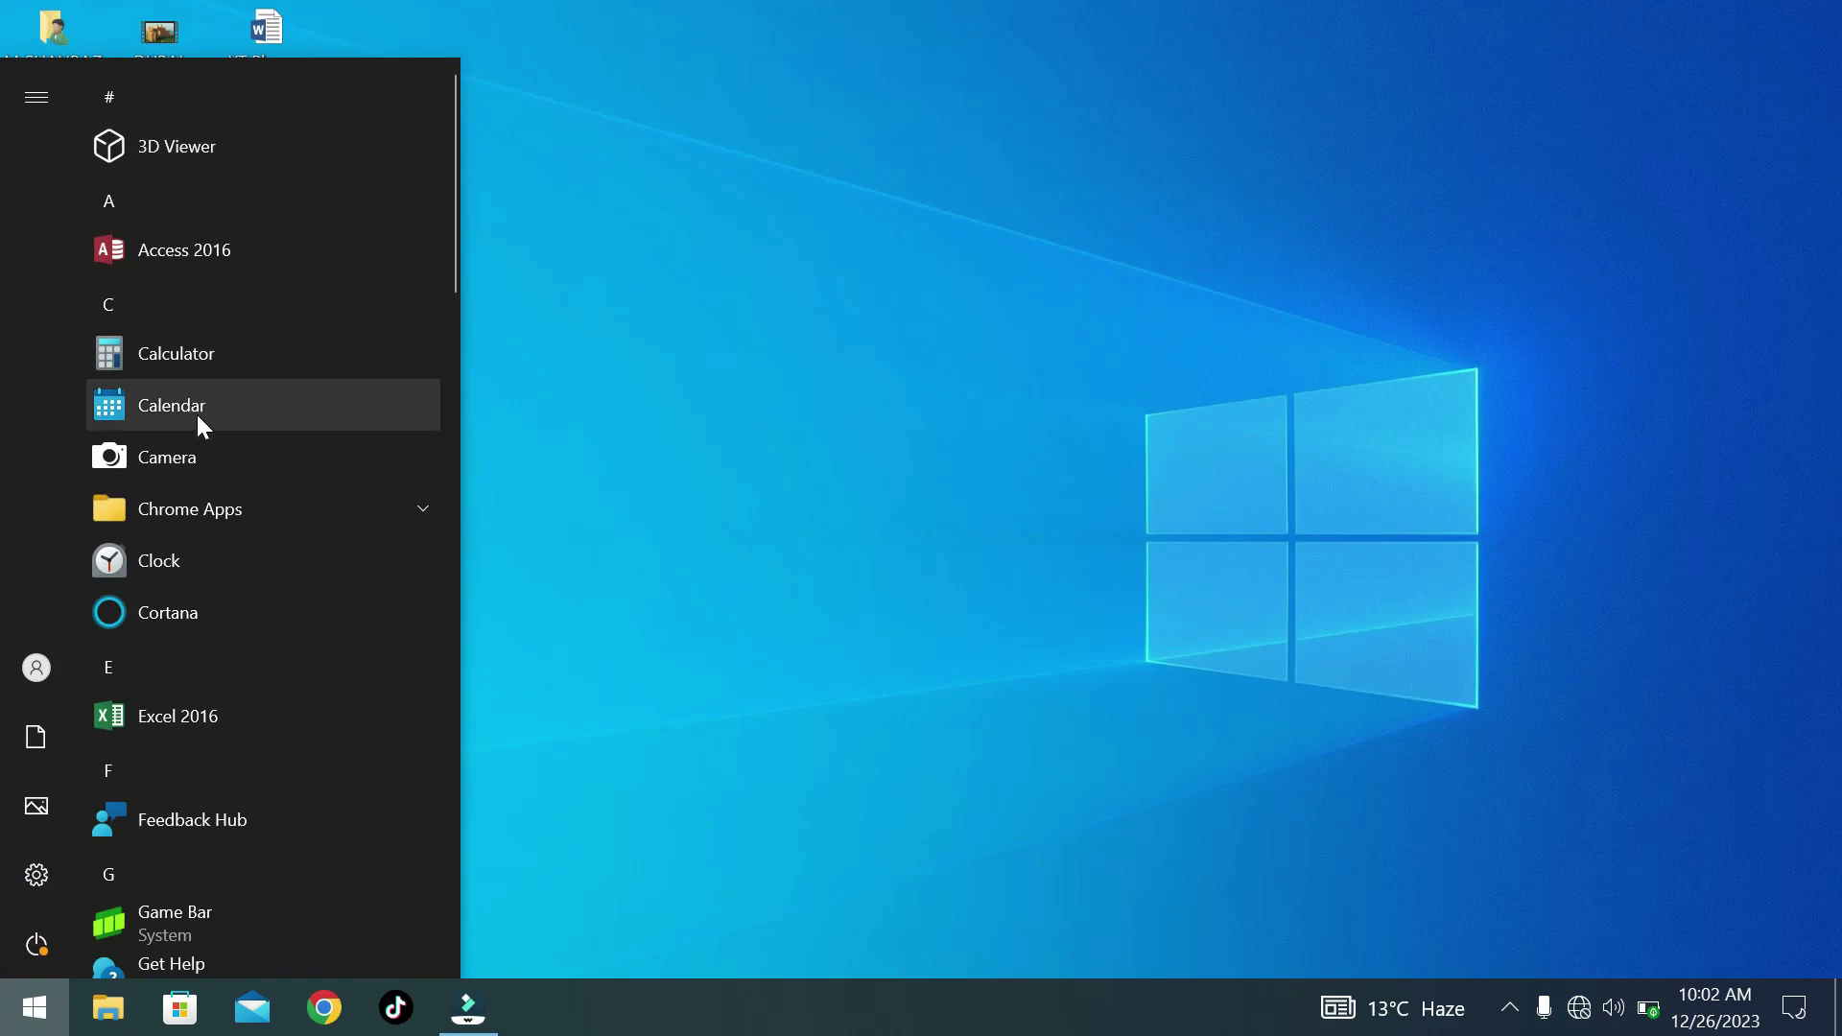
scroll(198, 406, "down", 1)
scroll(199, 383, "up", 1)
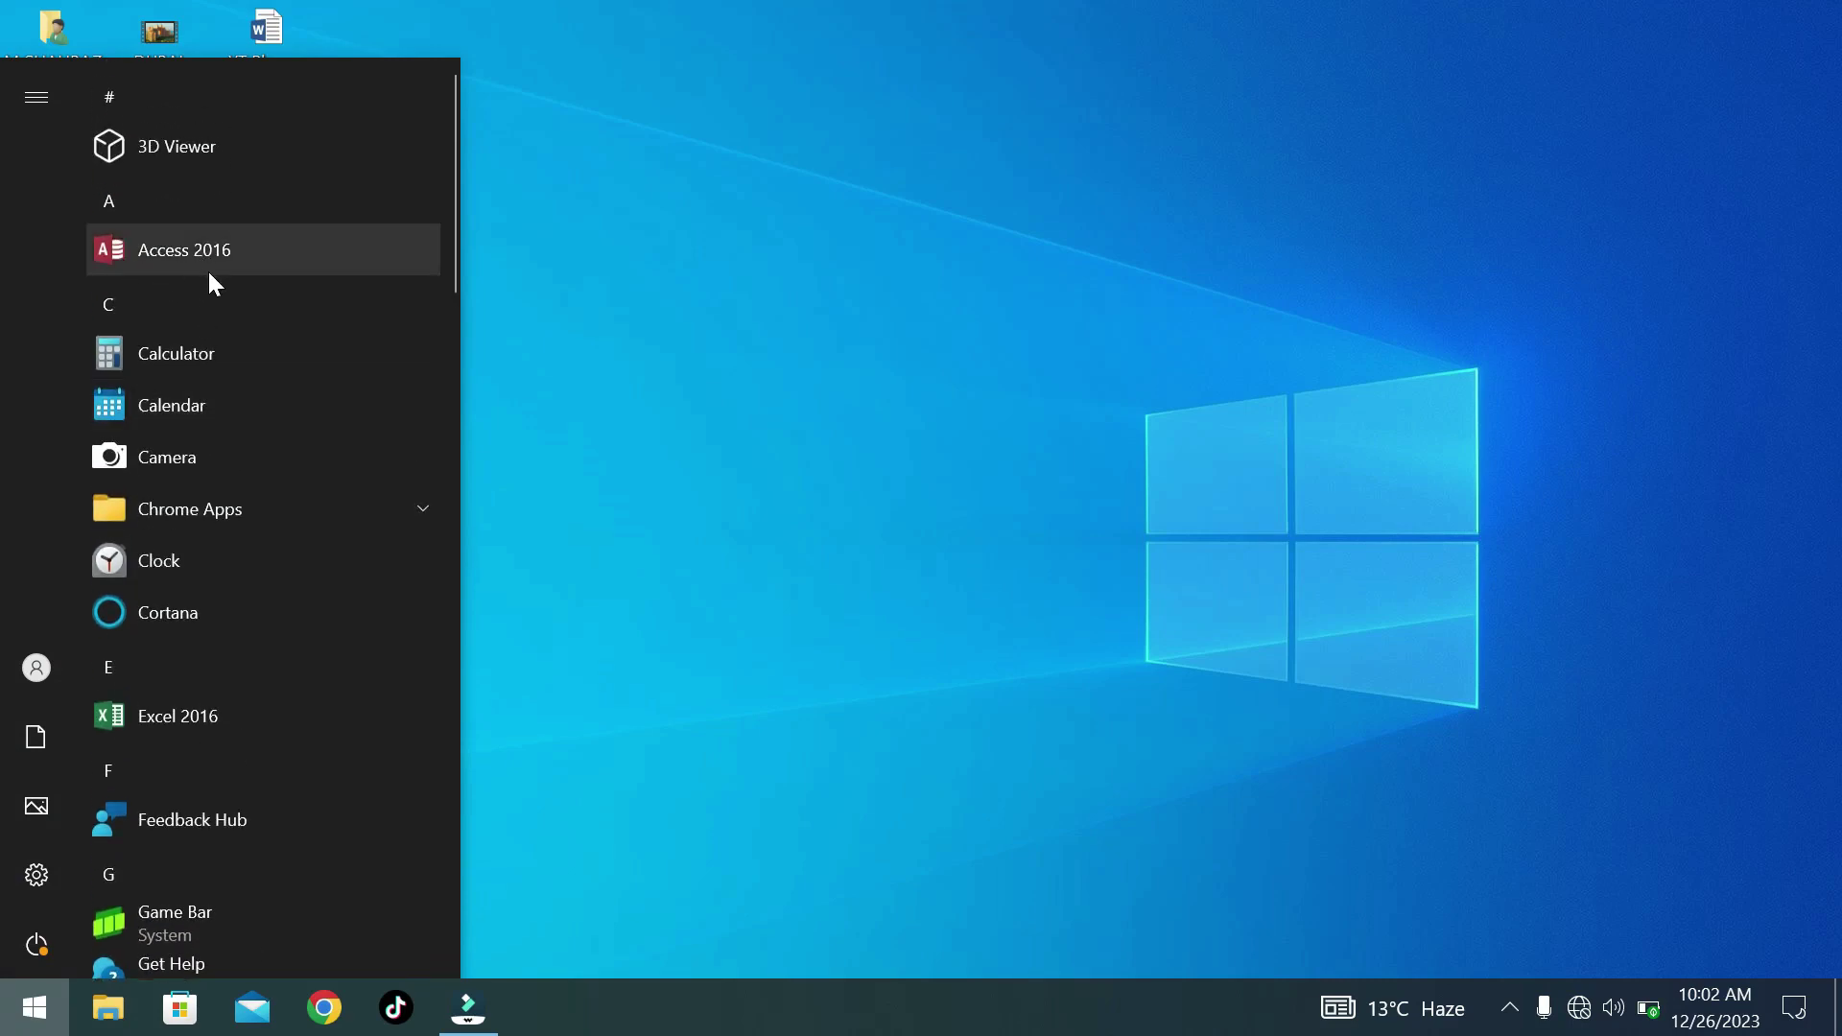
scroll(236, 341, "down", 2)
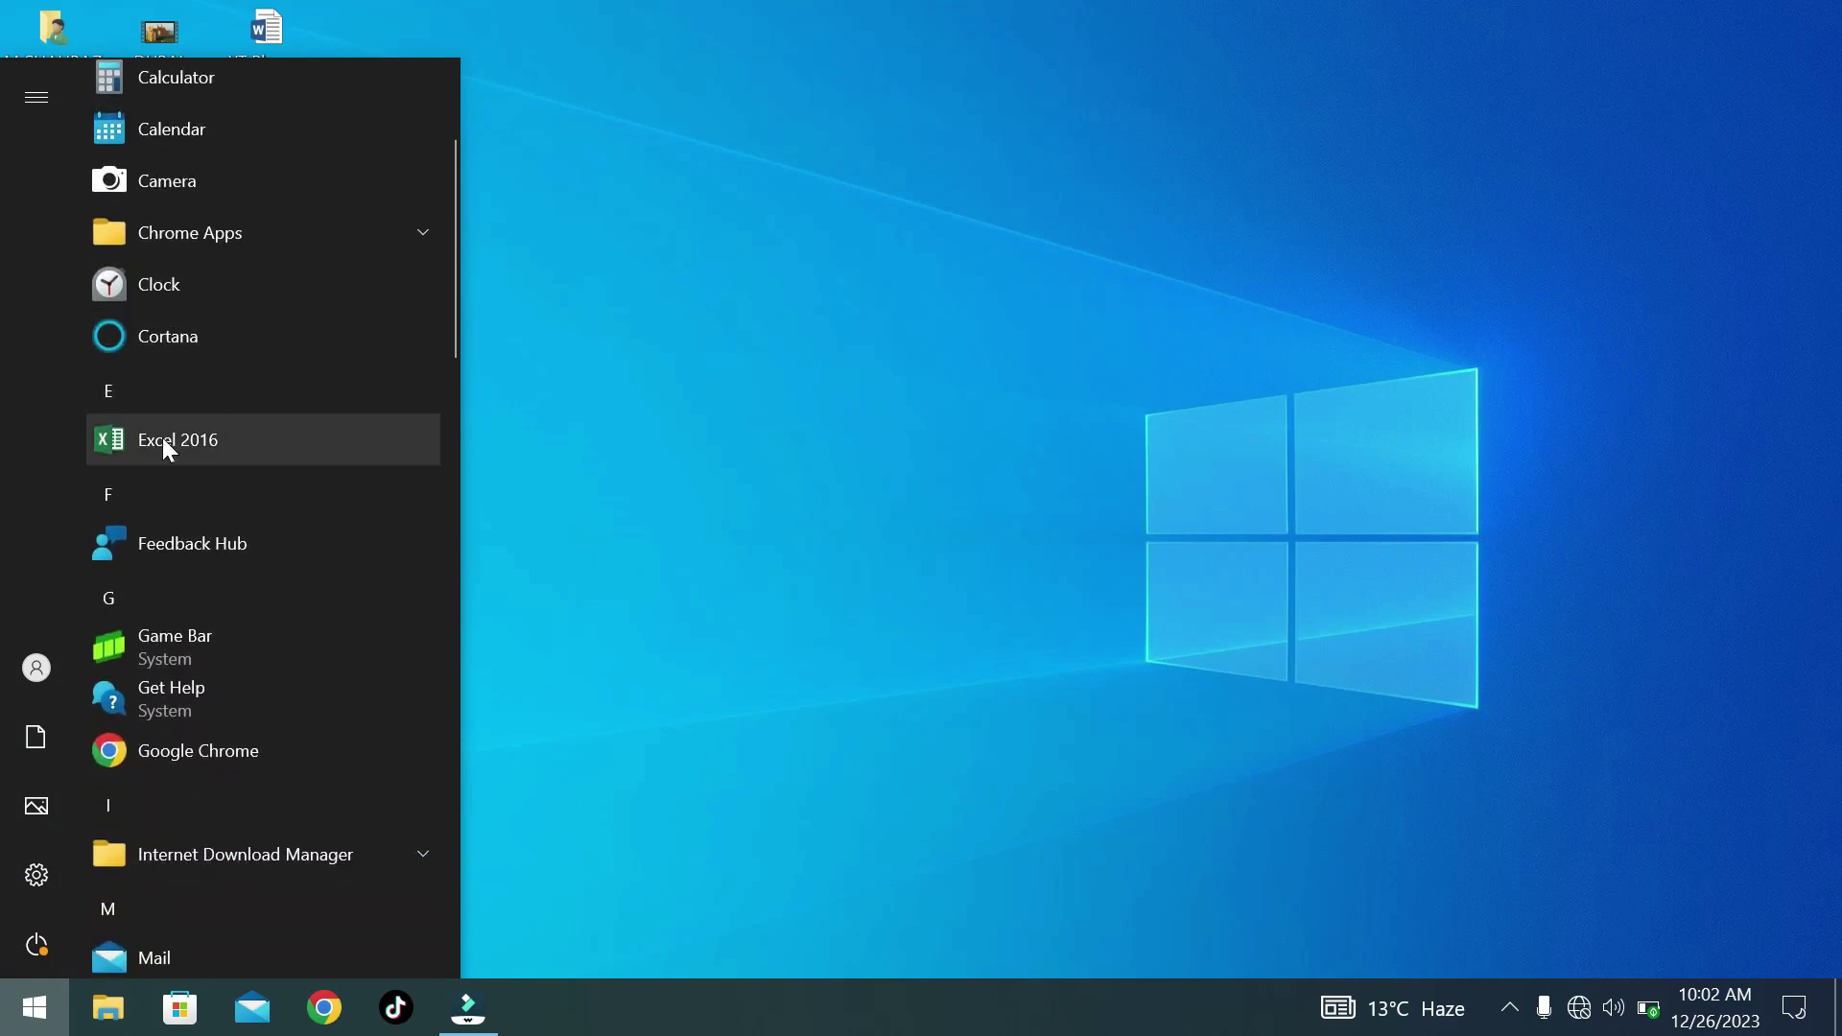
scroll(302, 447, "down", 4)
scroll(301, 451, "up", 6)
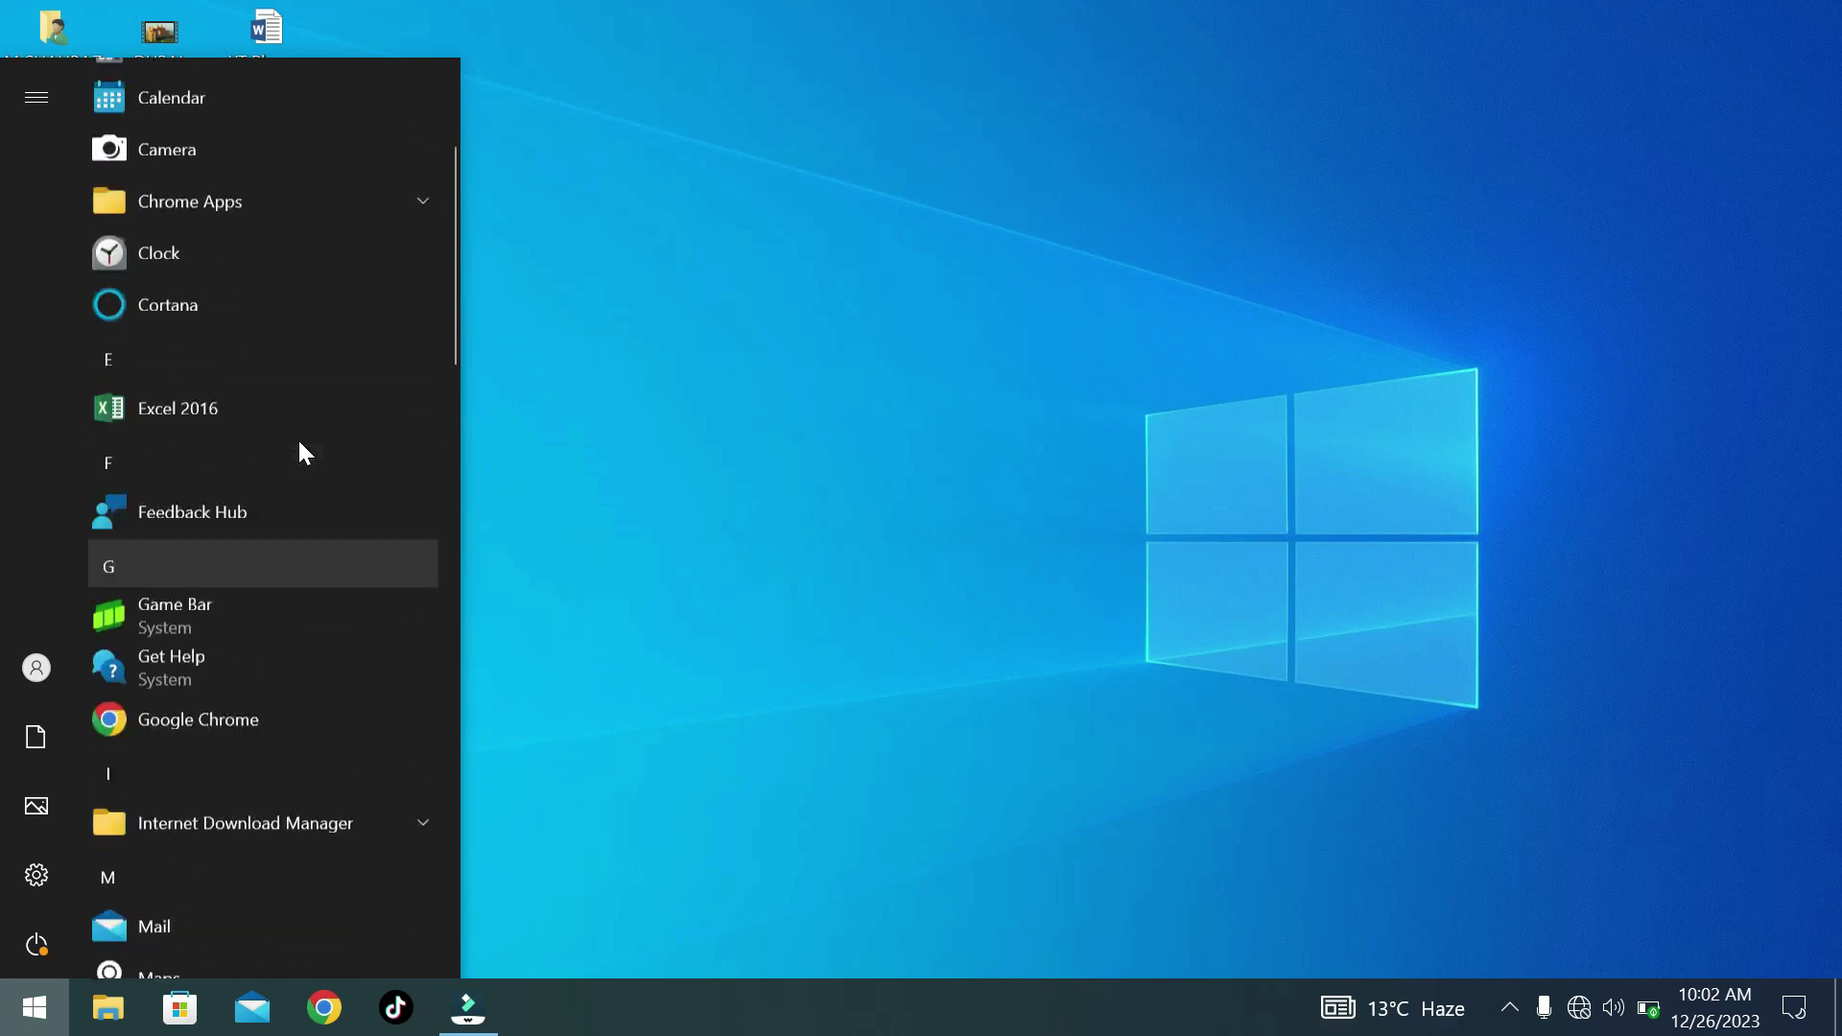
left_click(554, 608)
Launch Excel 2016 from the list of installed apps and close it again.
left_click(34, 1006)
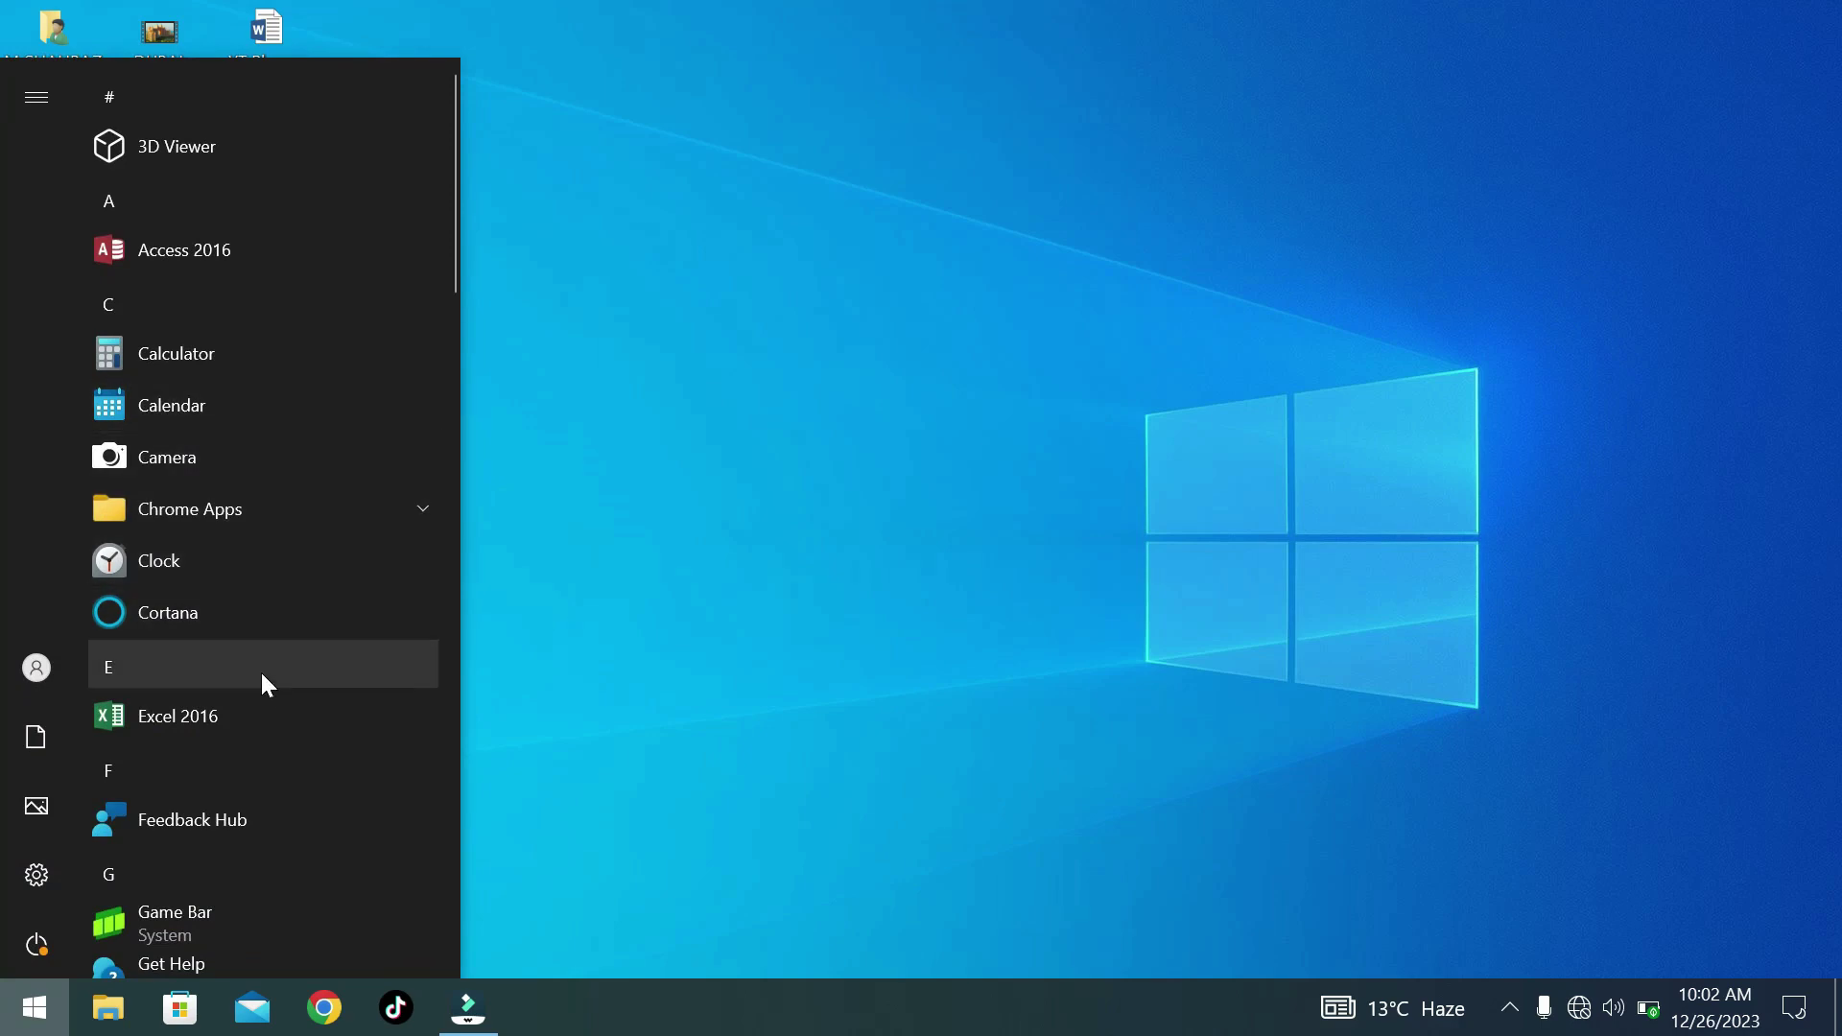
left_click(210, 715)
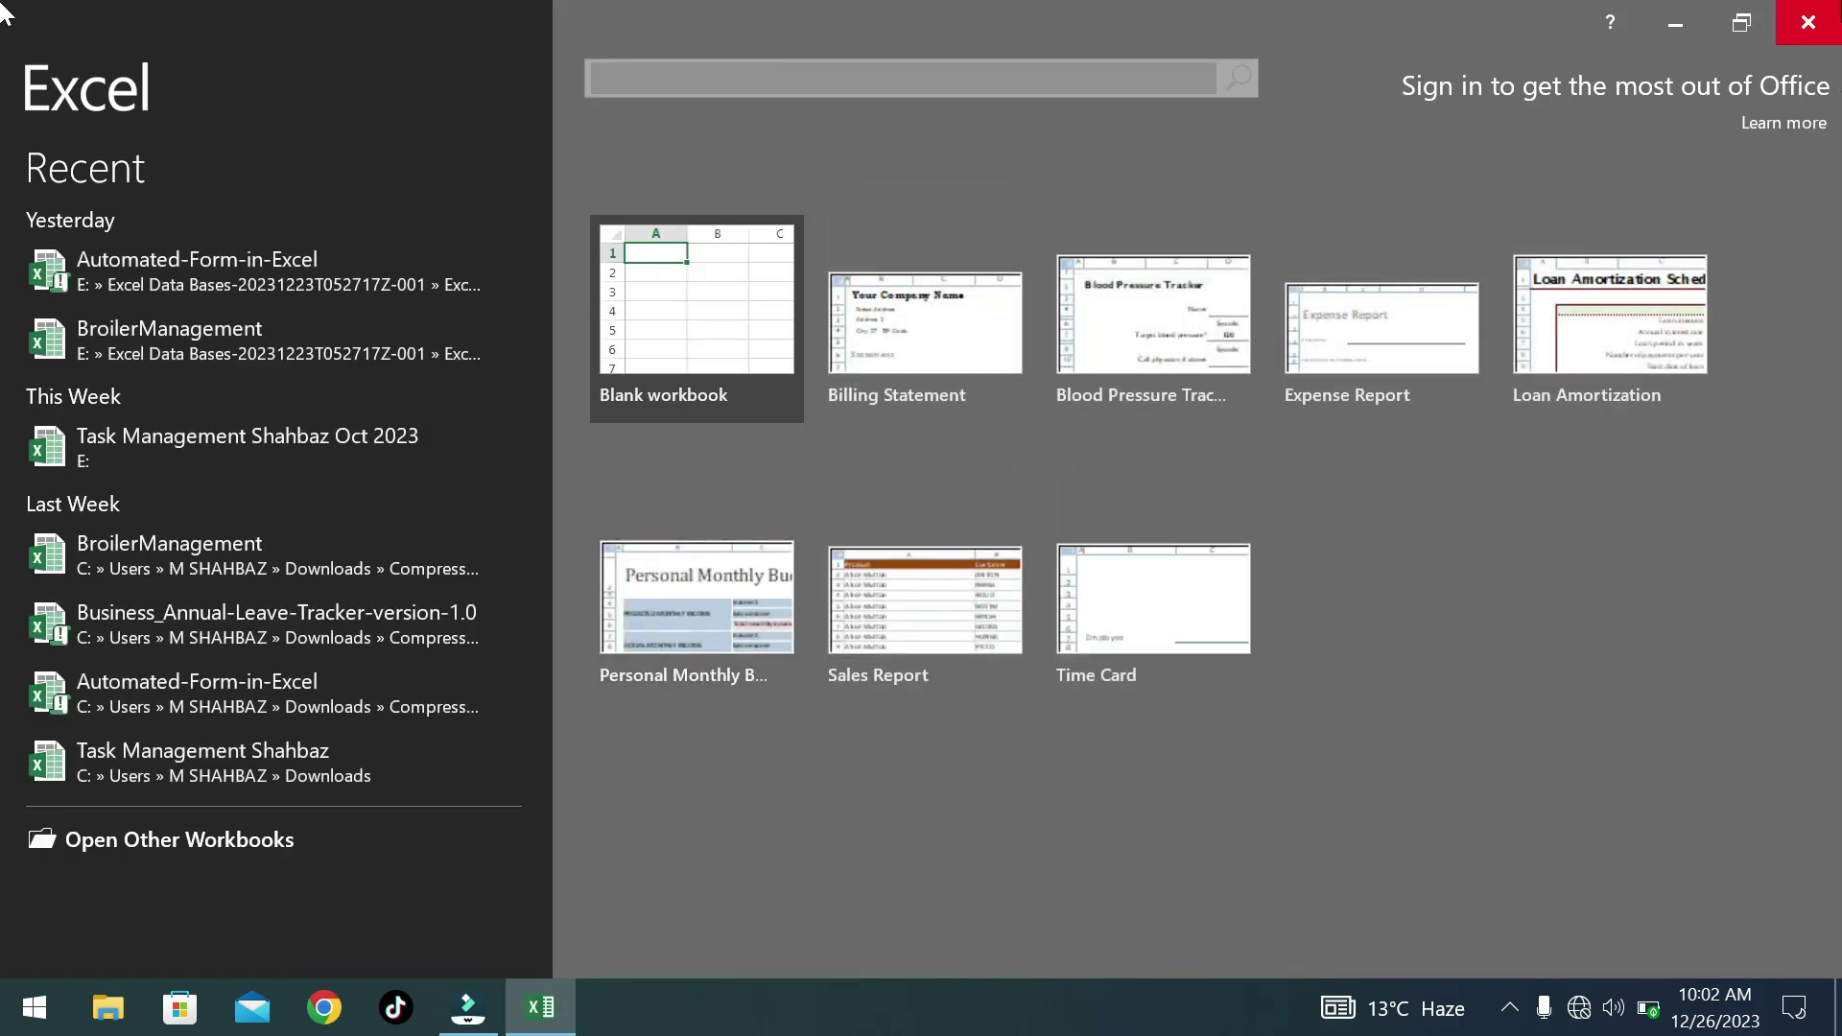
left_click(1807, 21)
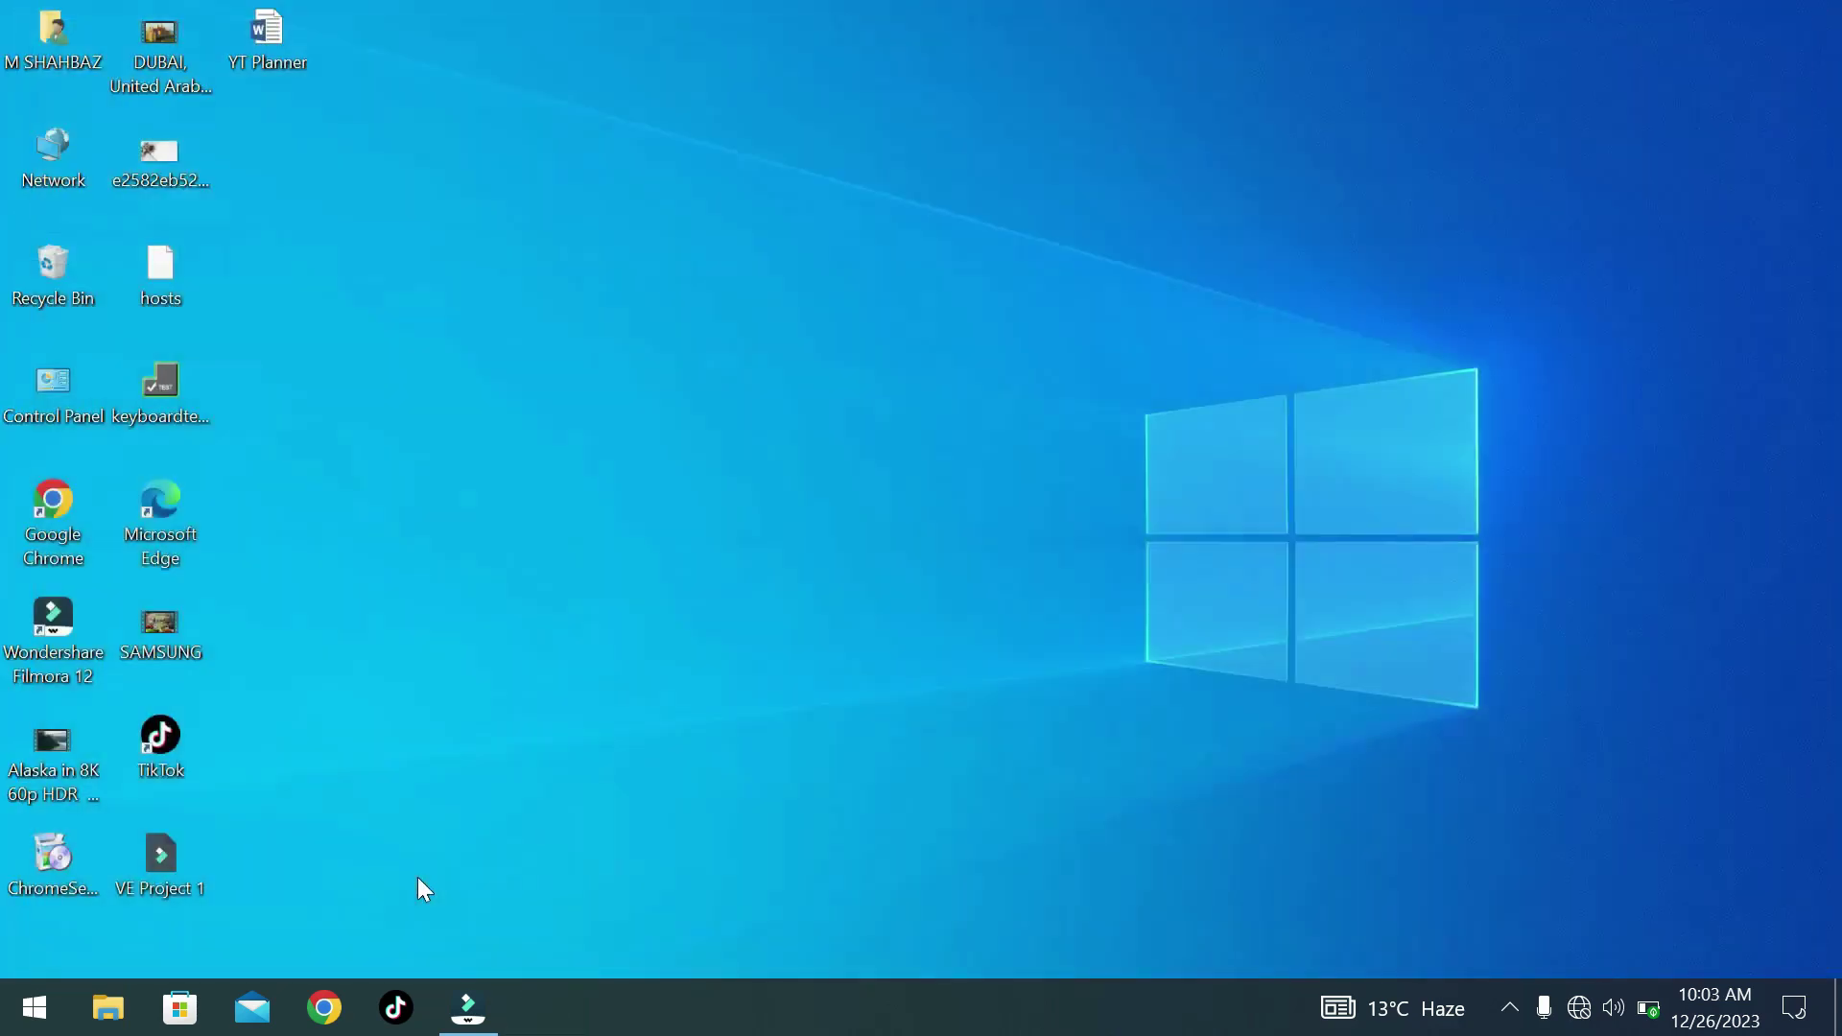
Pin Excel 2016 from the installed apps to Start.
left_click(34, 1007)
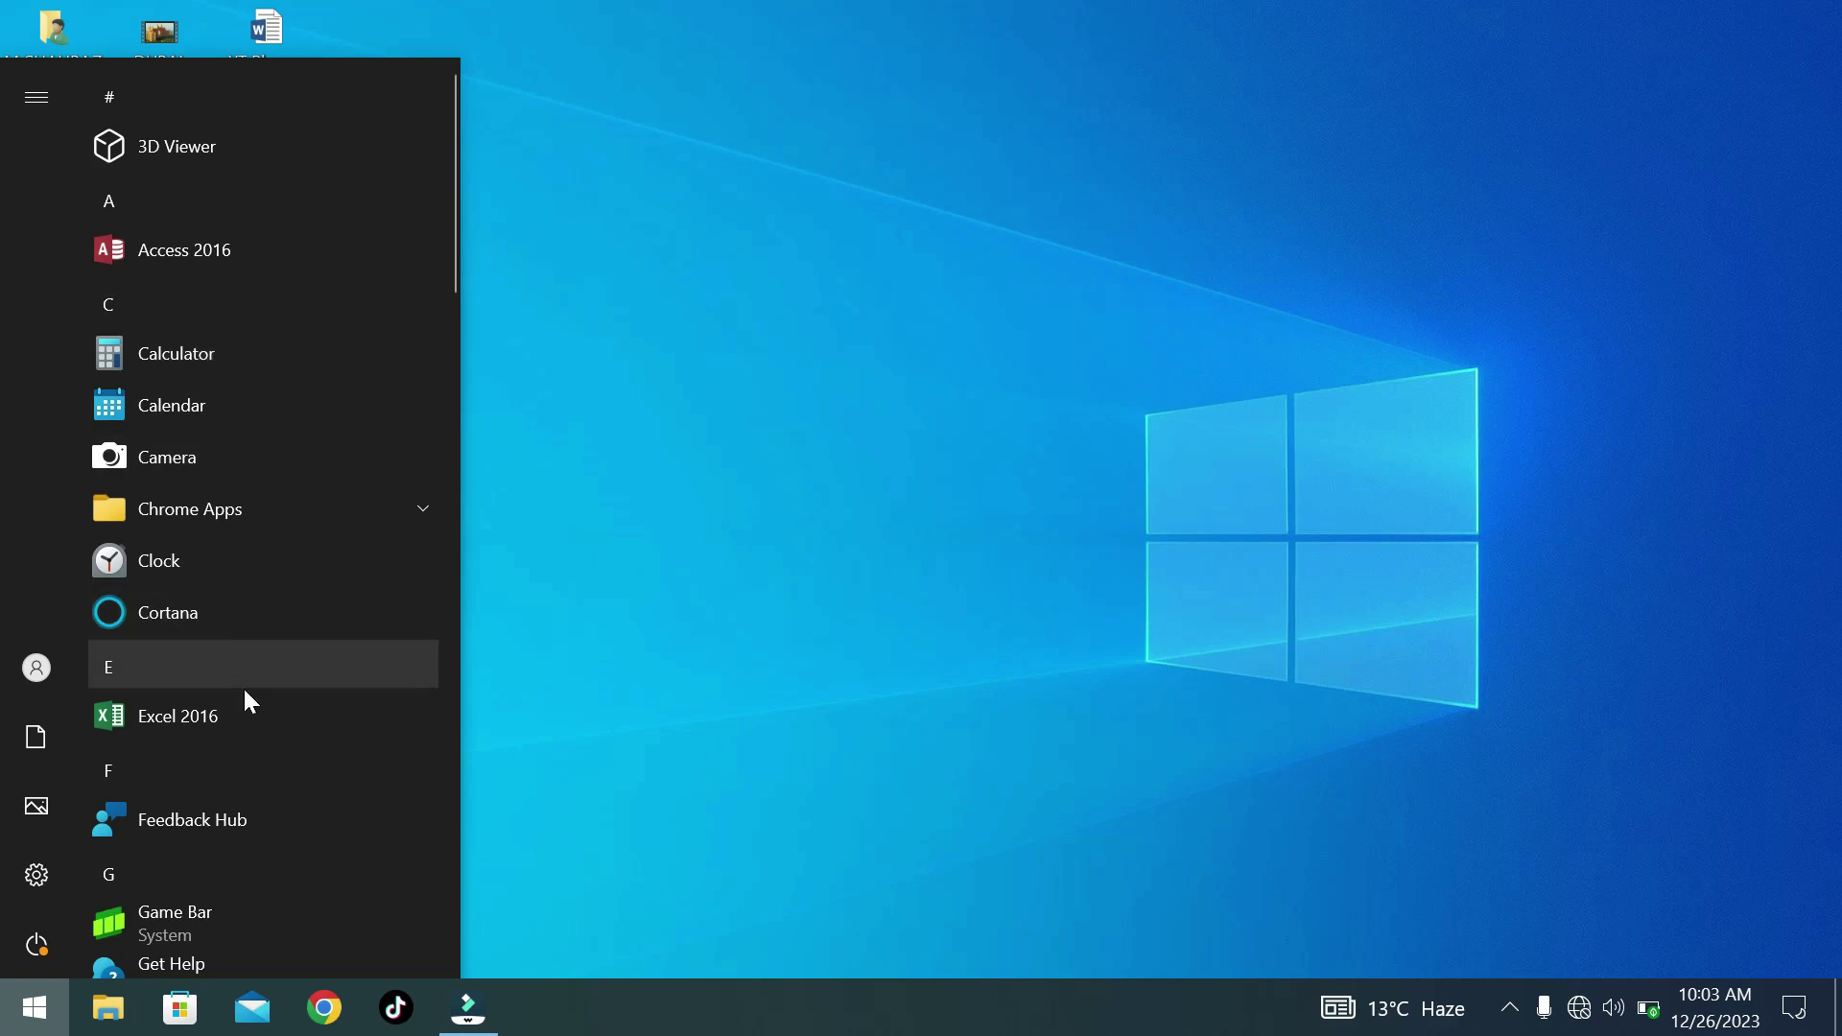
right_click(186, 720)
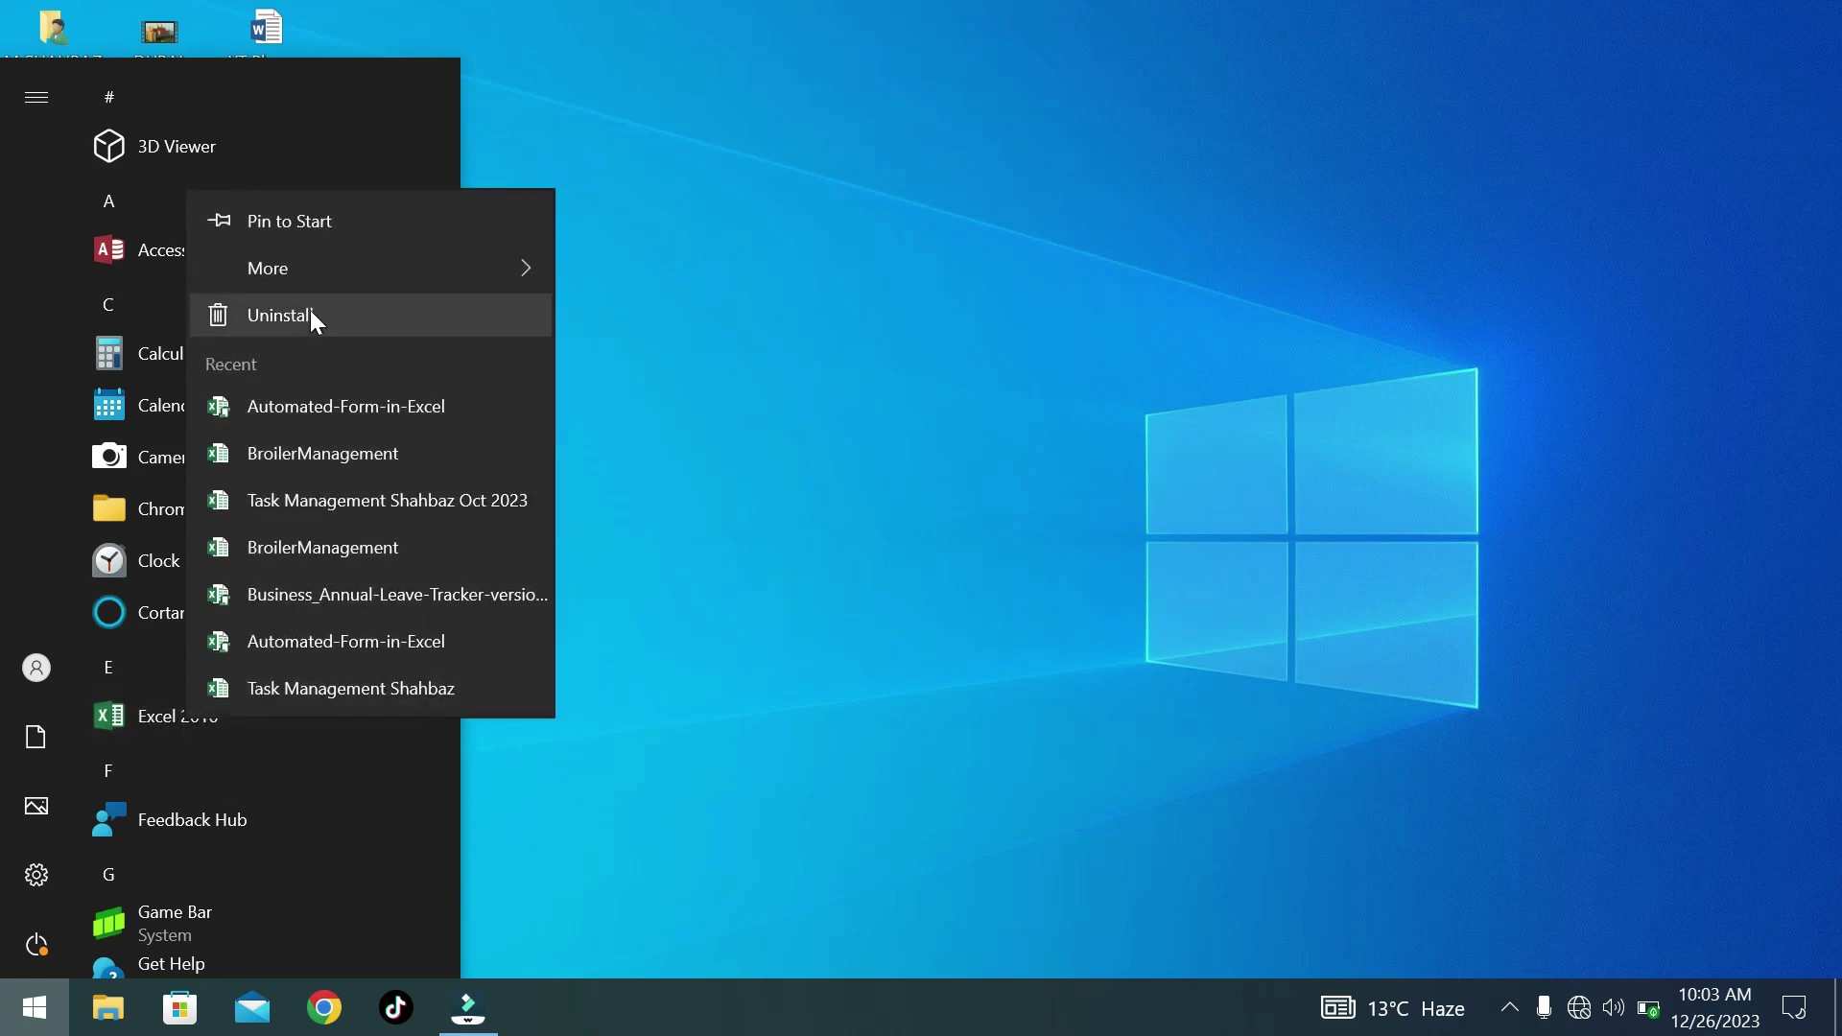
left_click(349, 230)
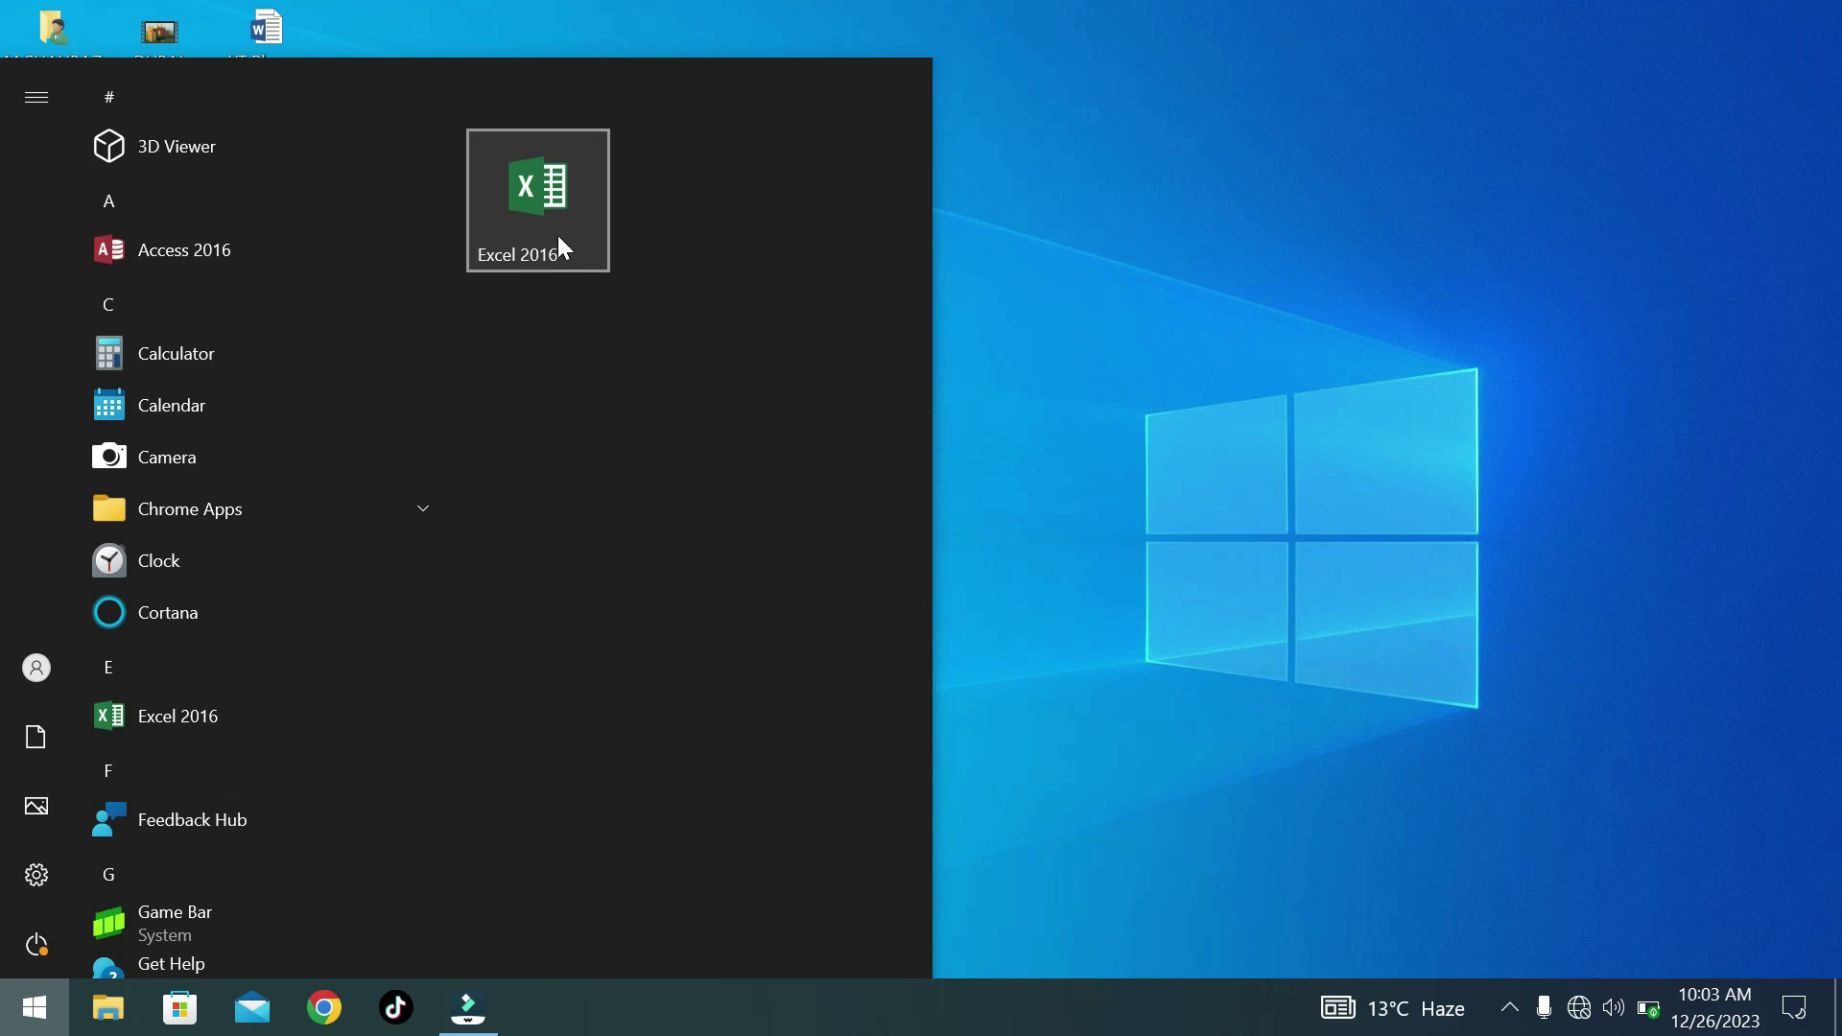
left_click(1183, 293)
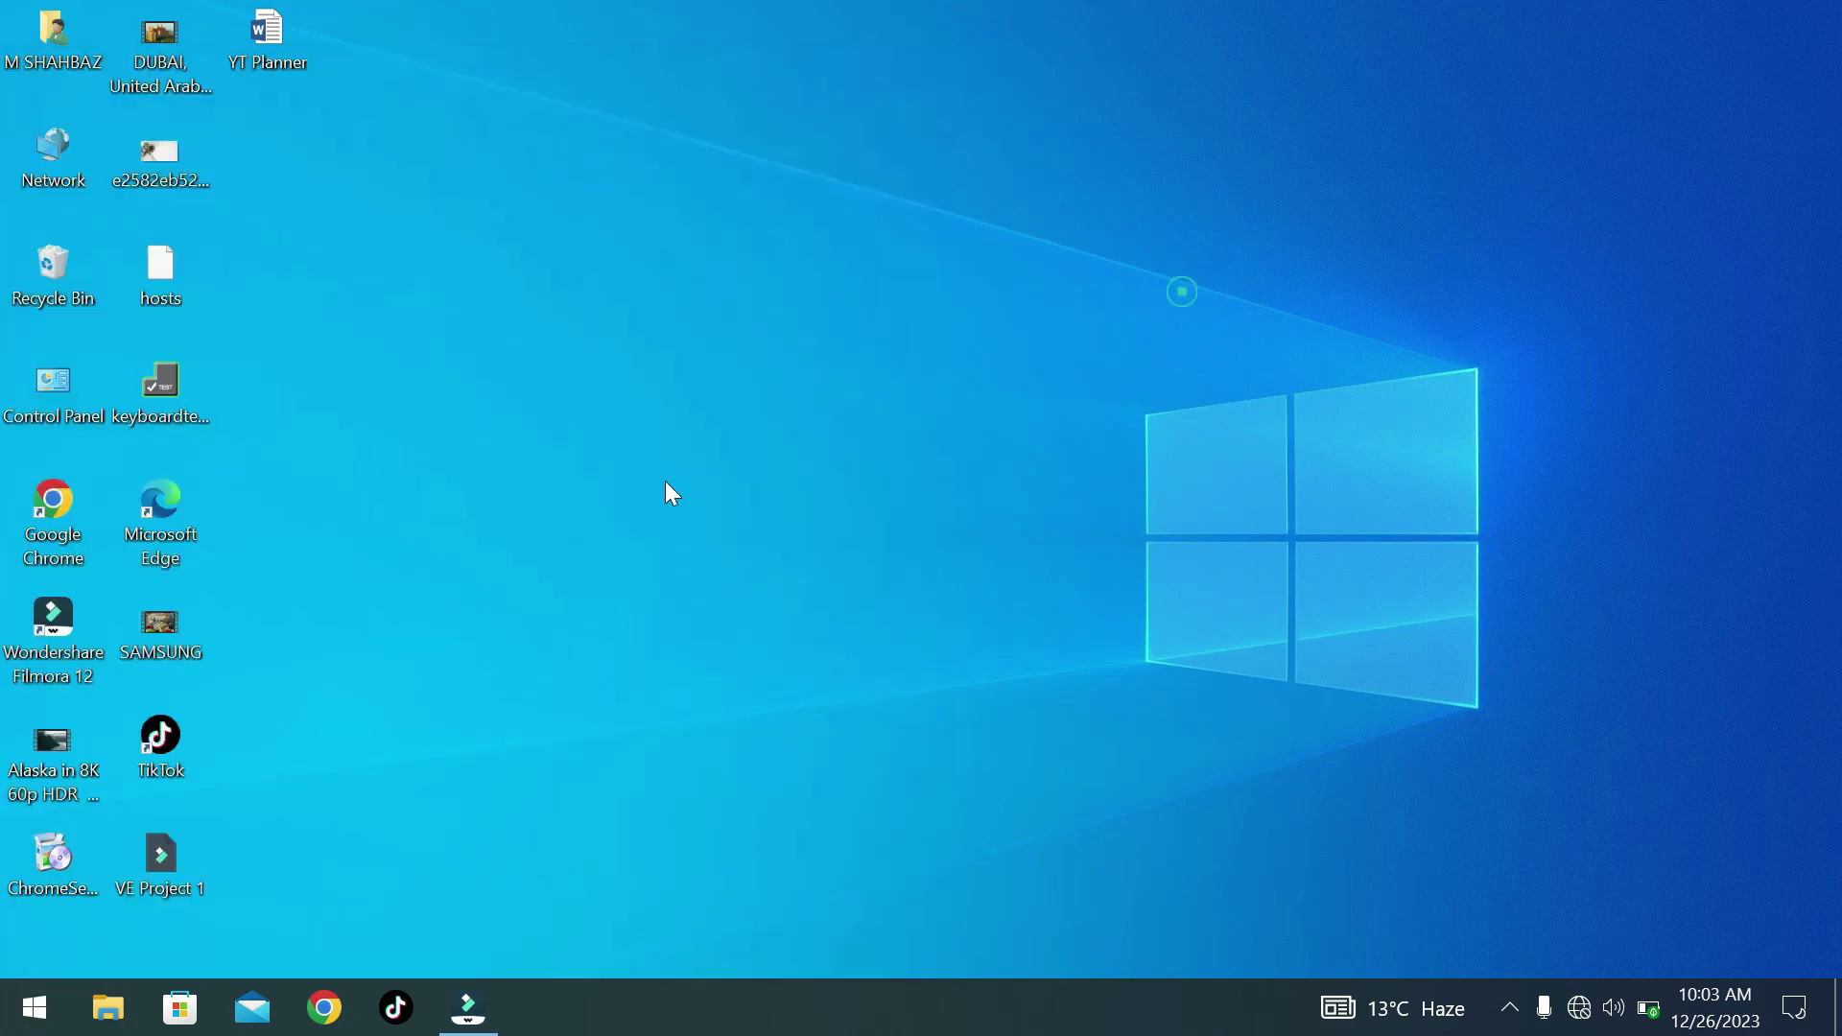
Launch Excel 2016 from its pinned Start tile and close it again.
left_click(34, 1008)
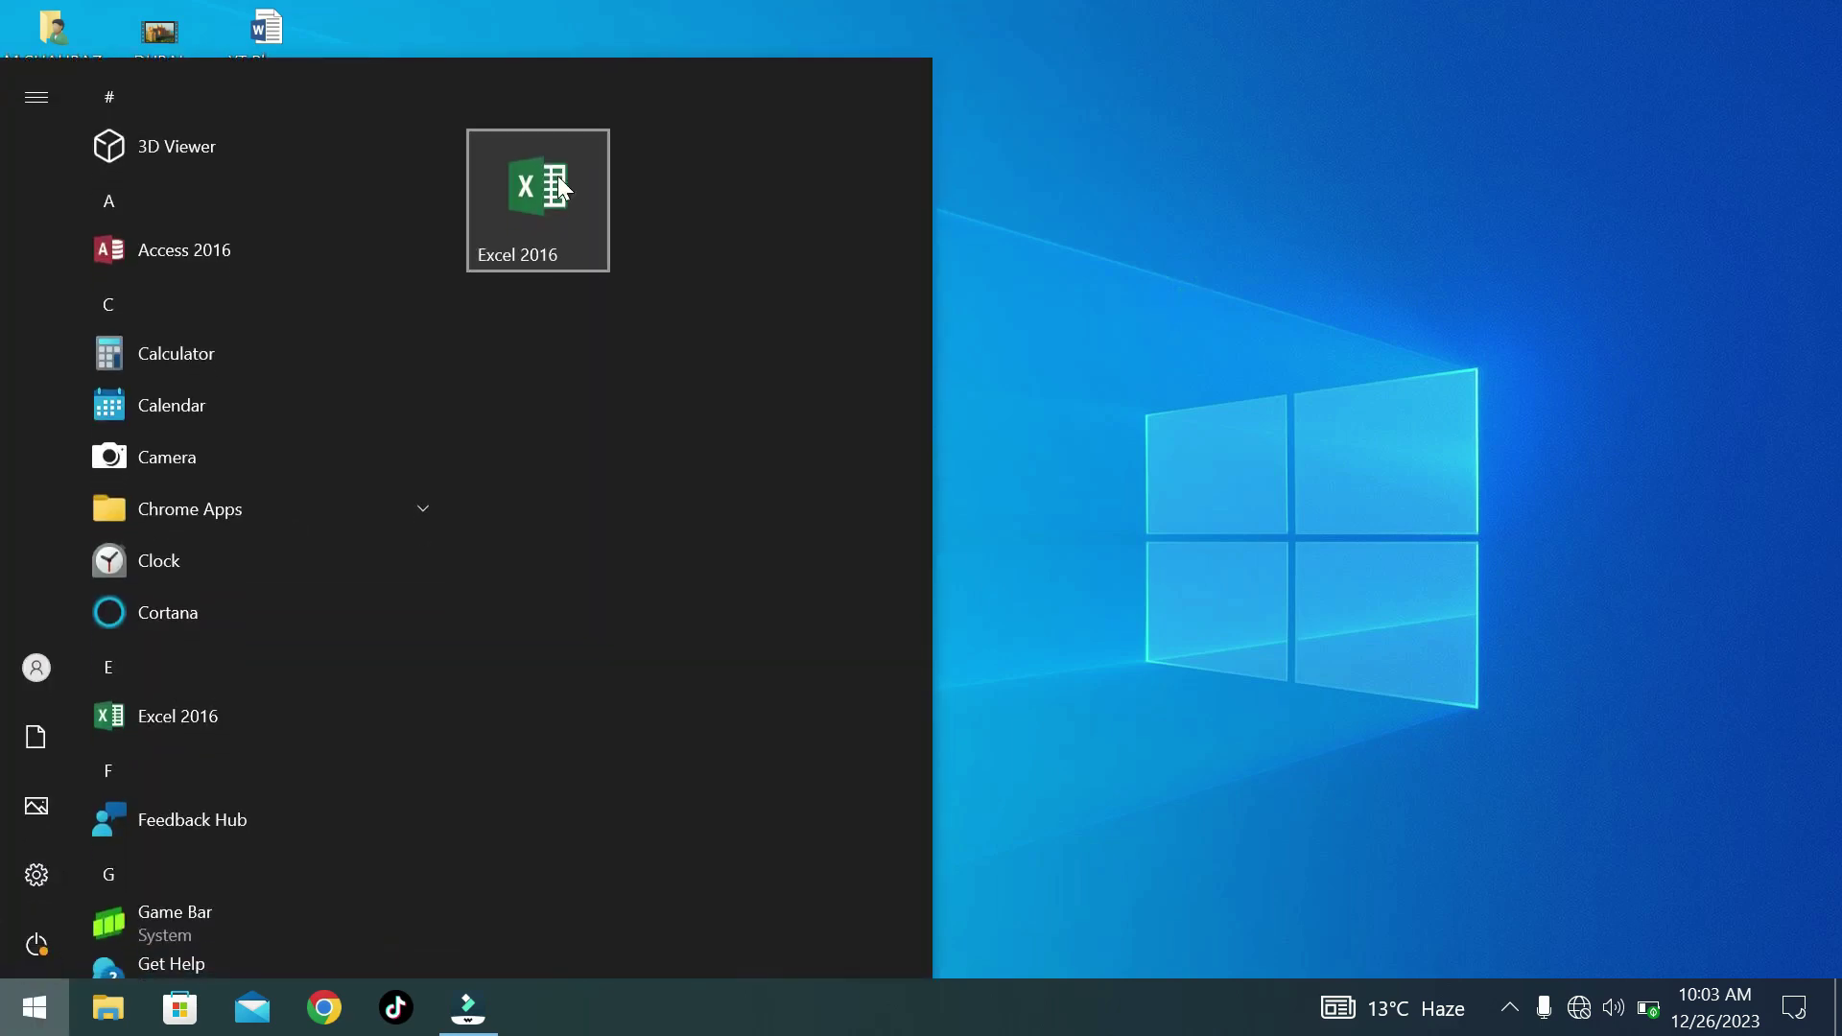
left_click(567, 194)
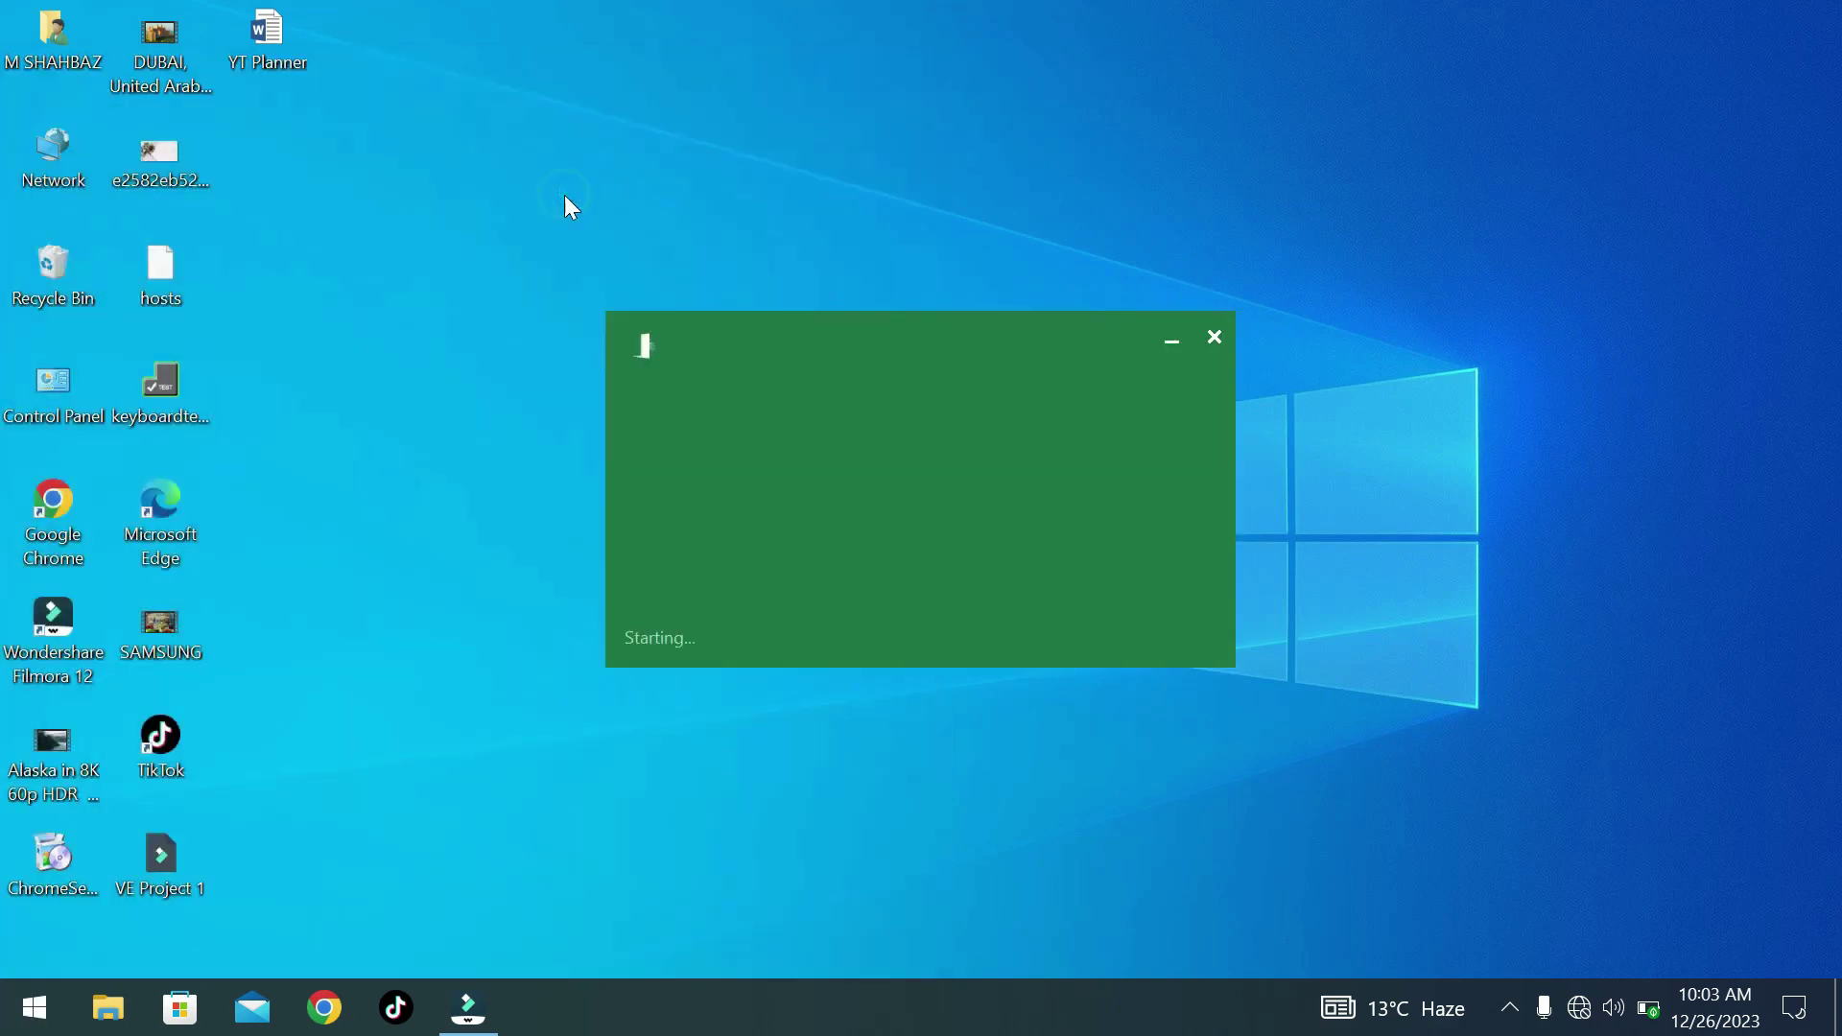
left_click(1807, 23)
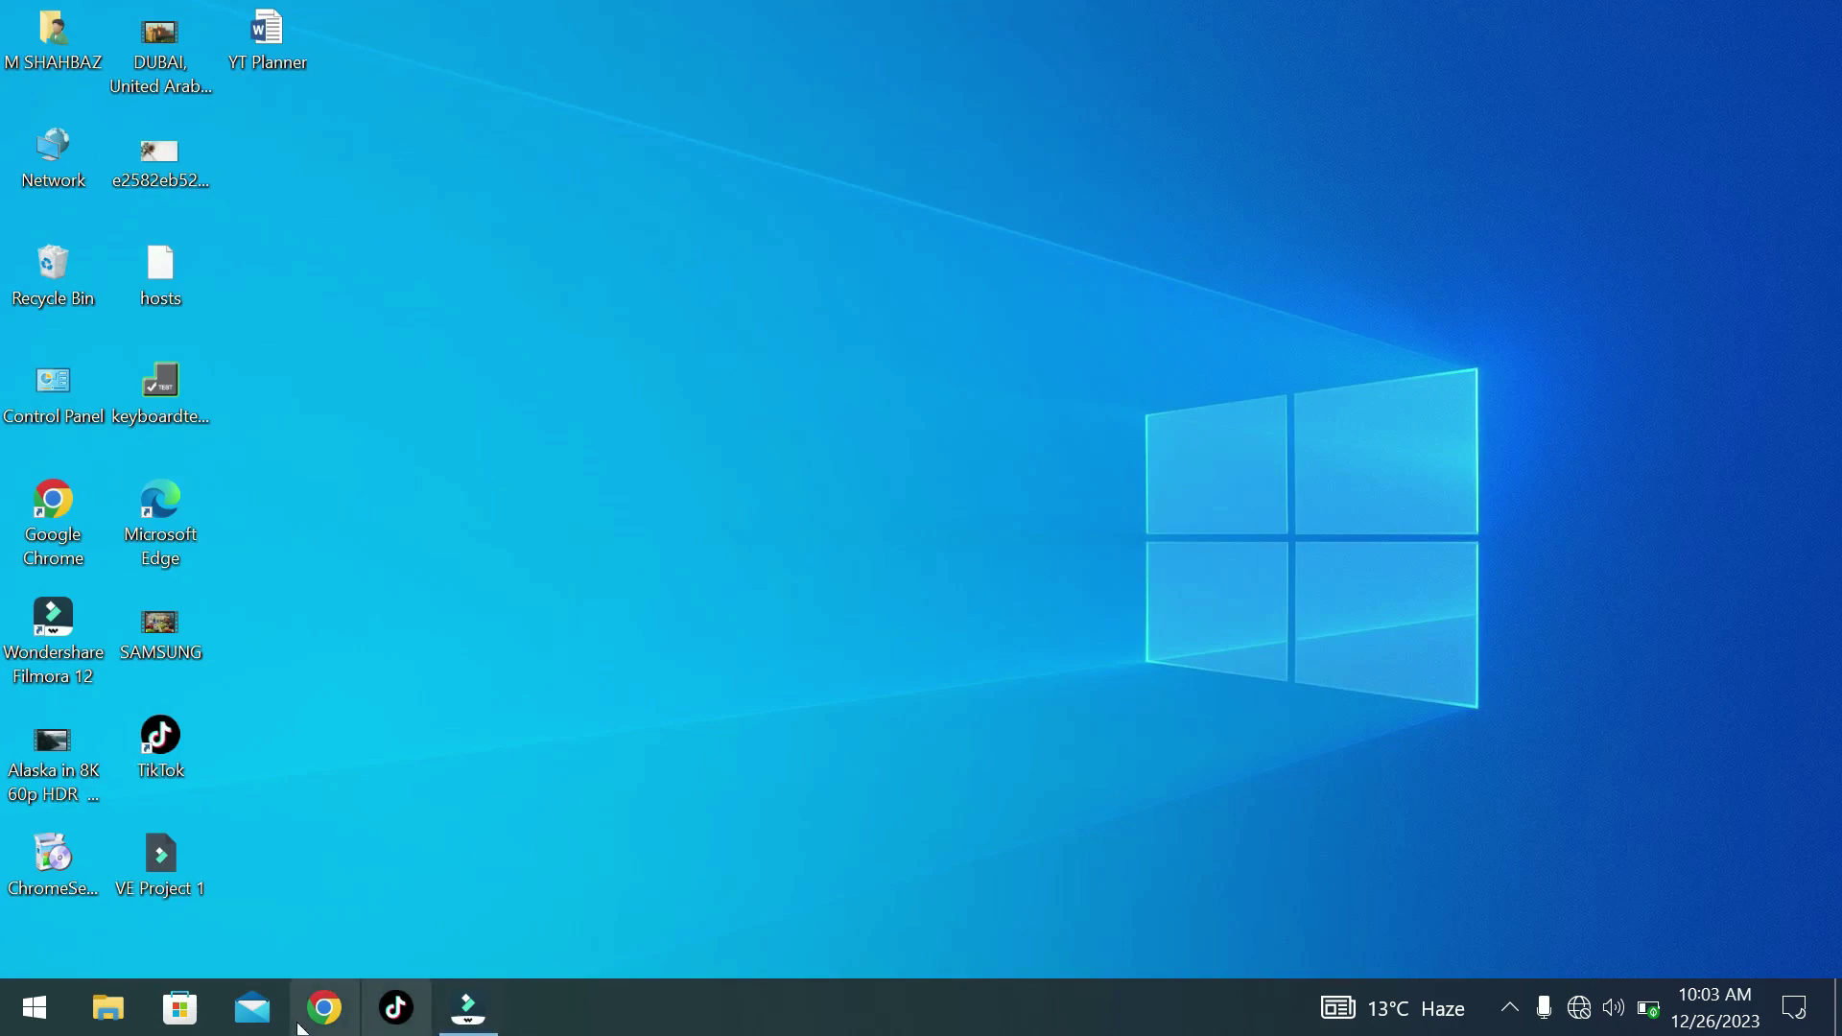
Pin Excel 2016 to the taskbar and test launching it from there.
left_click(34, 1015)
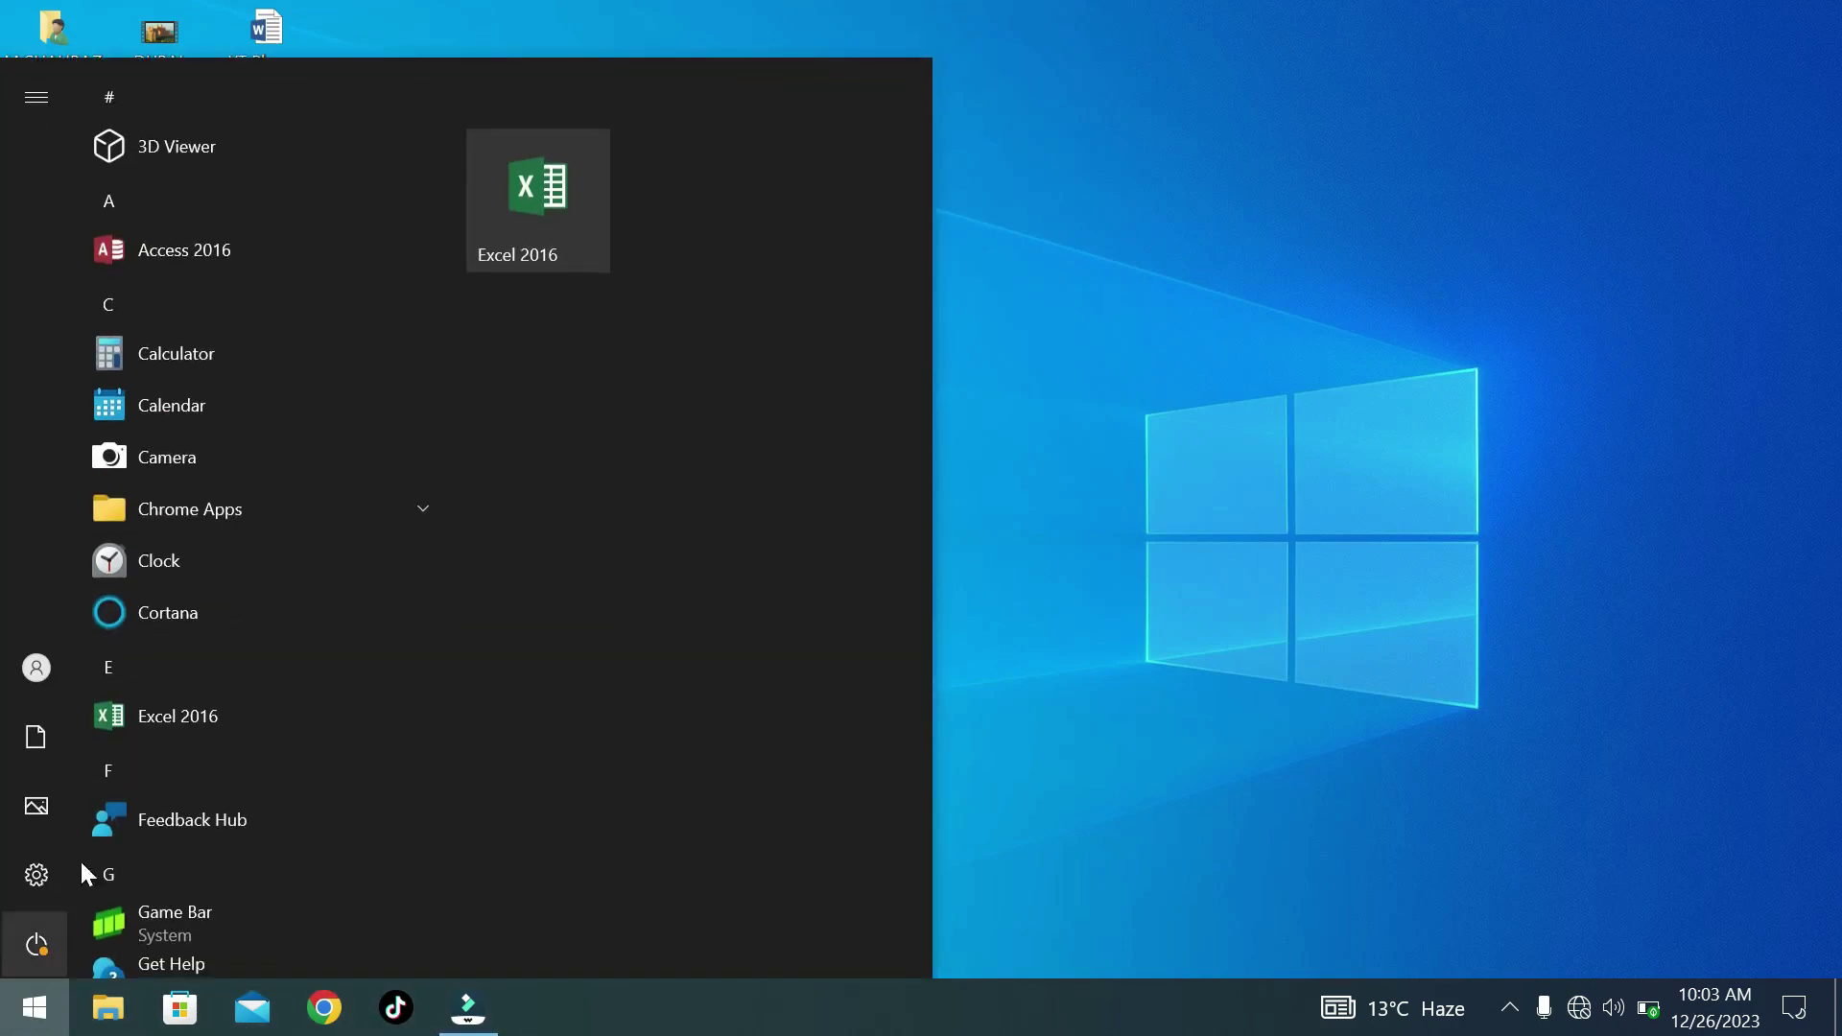
right_click(506, 232)
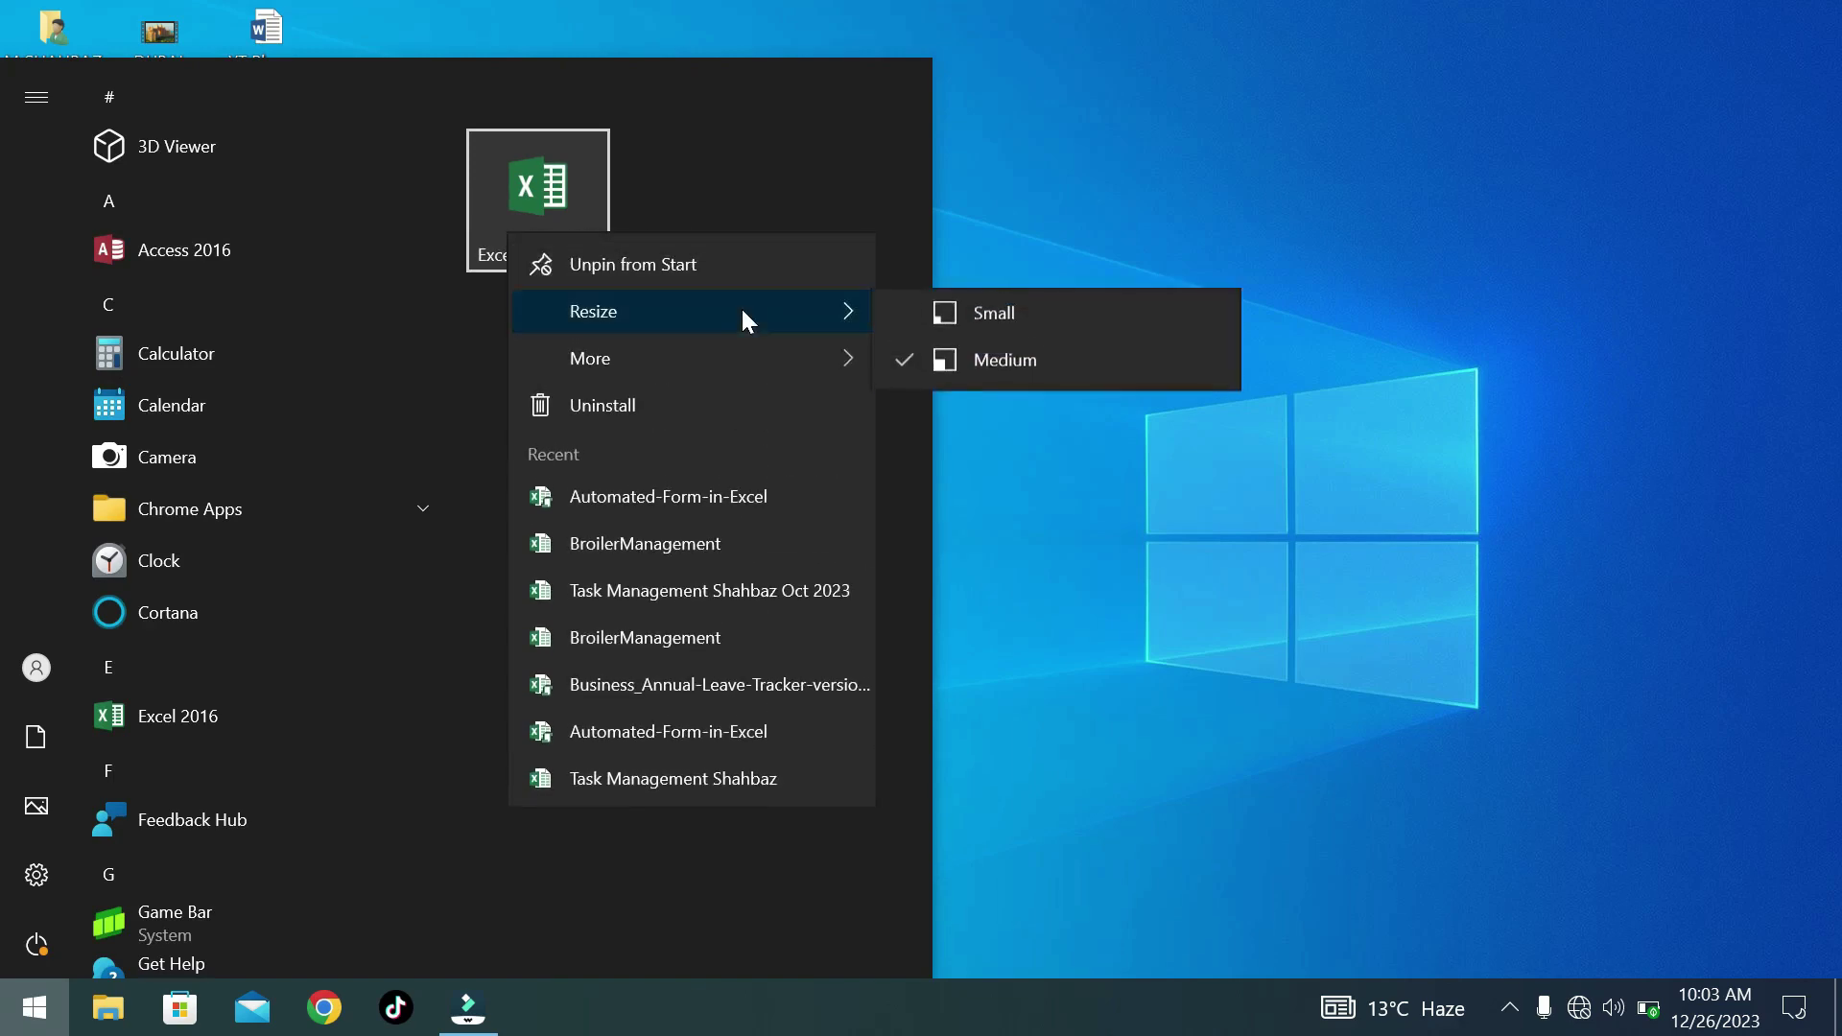
mouse_move(658, 353)
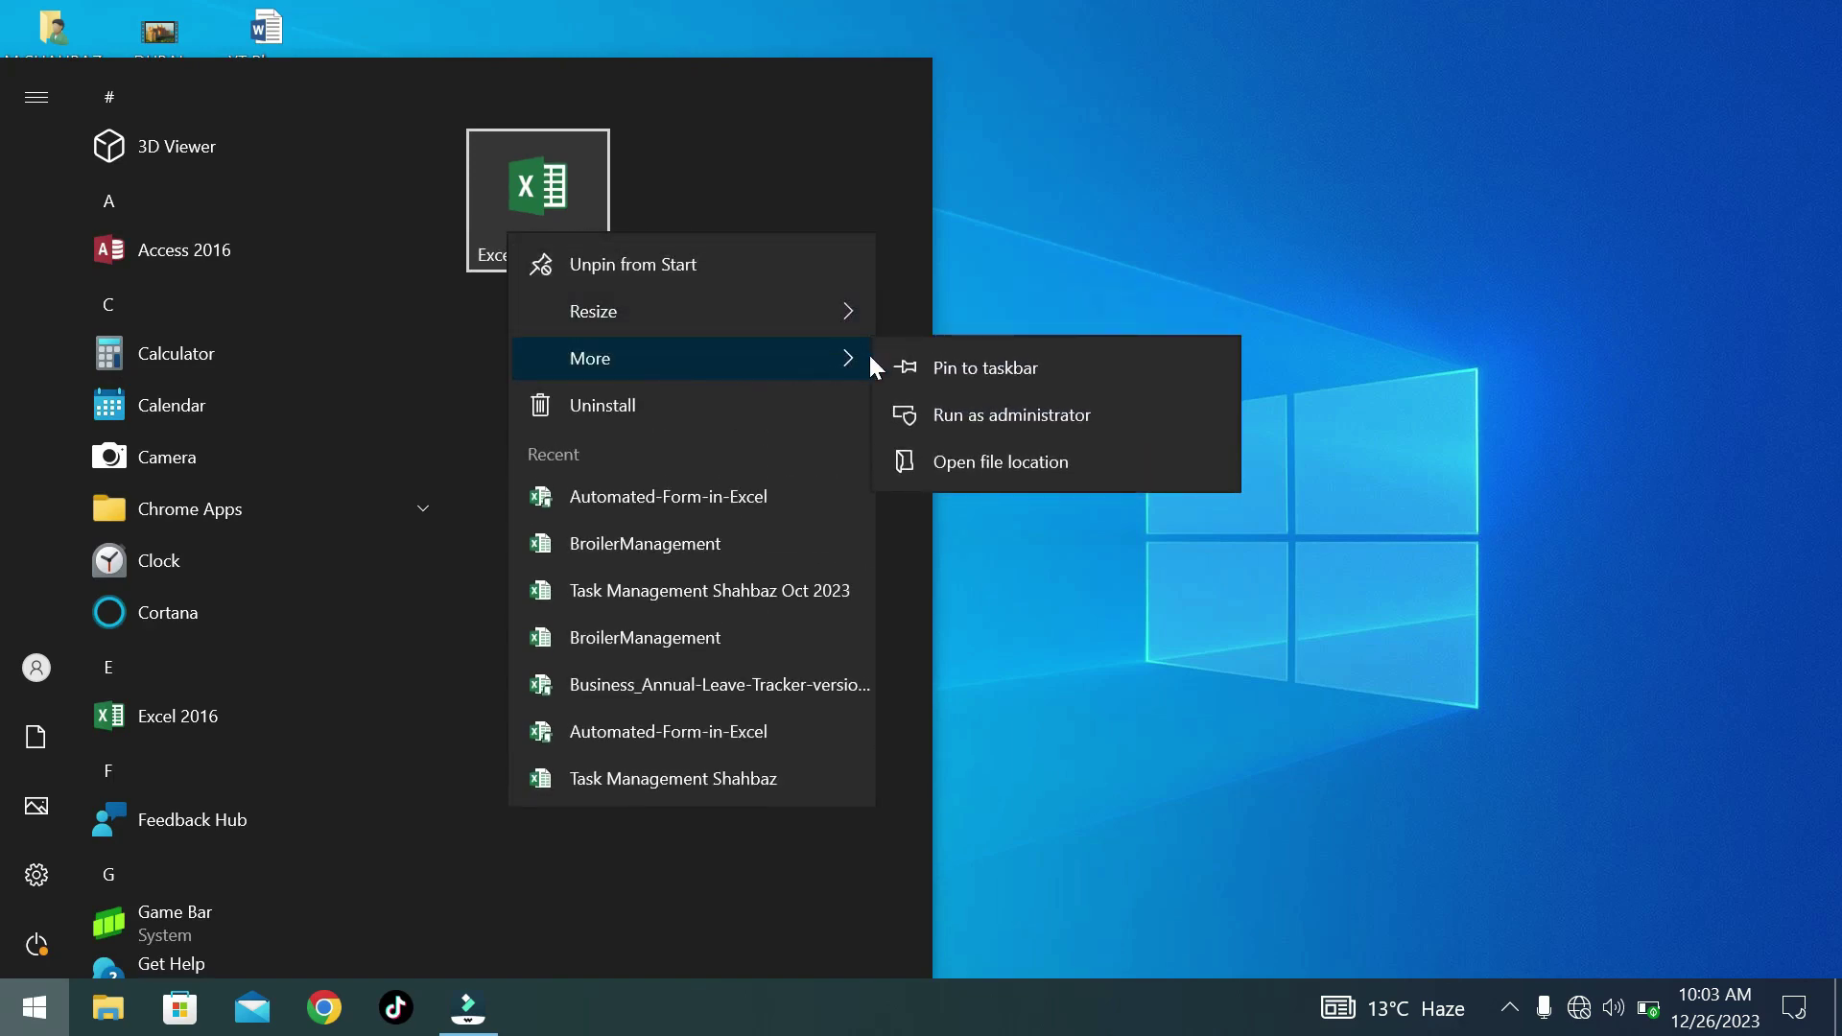
left_click(998, 376)
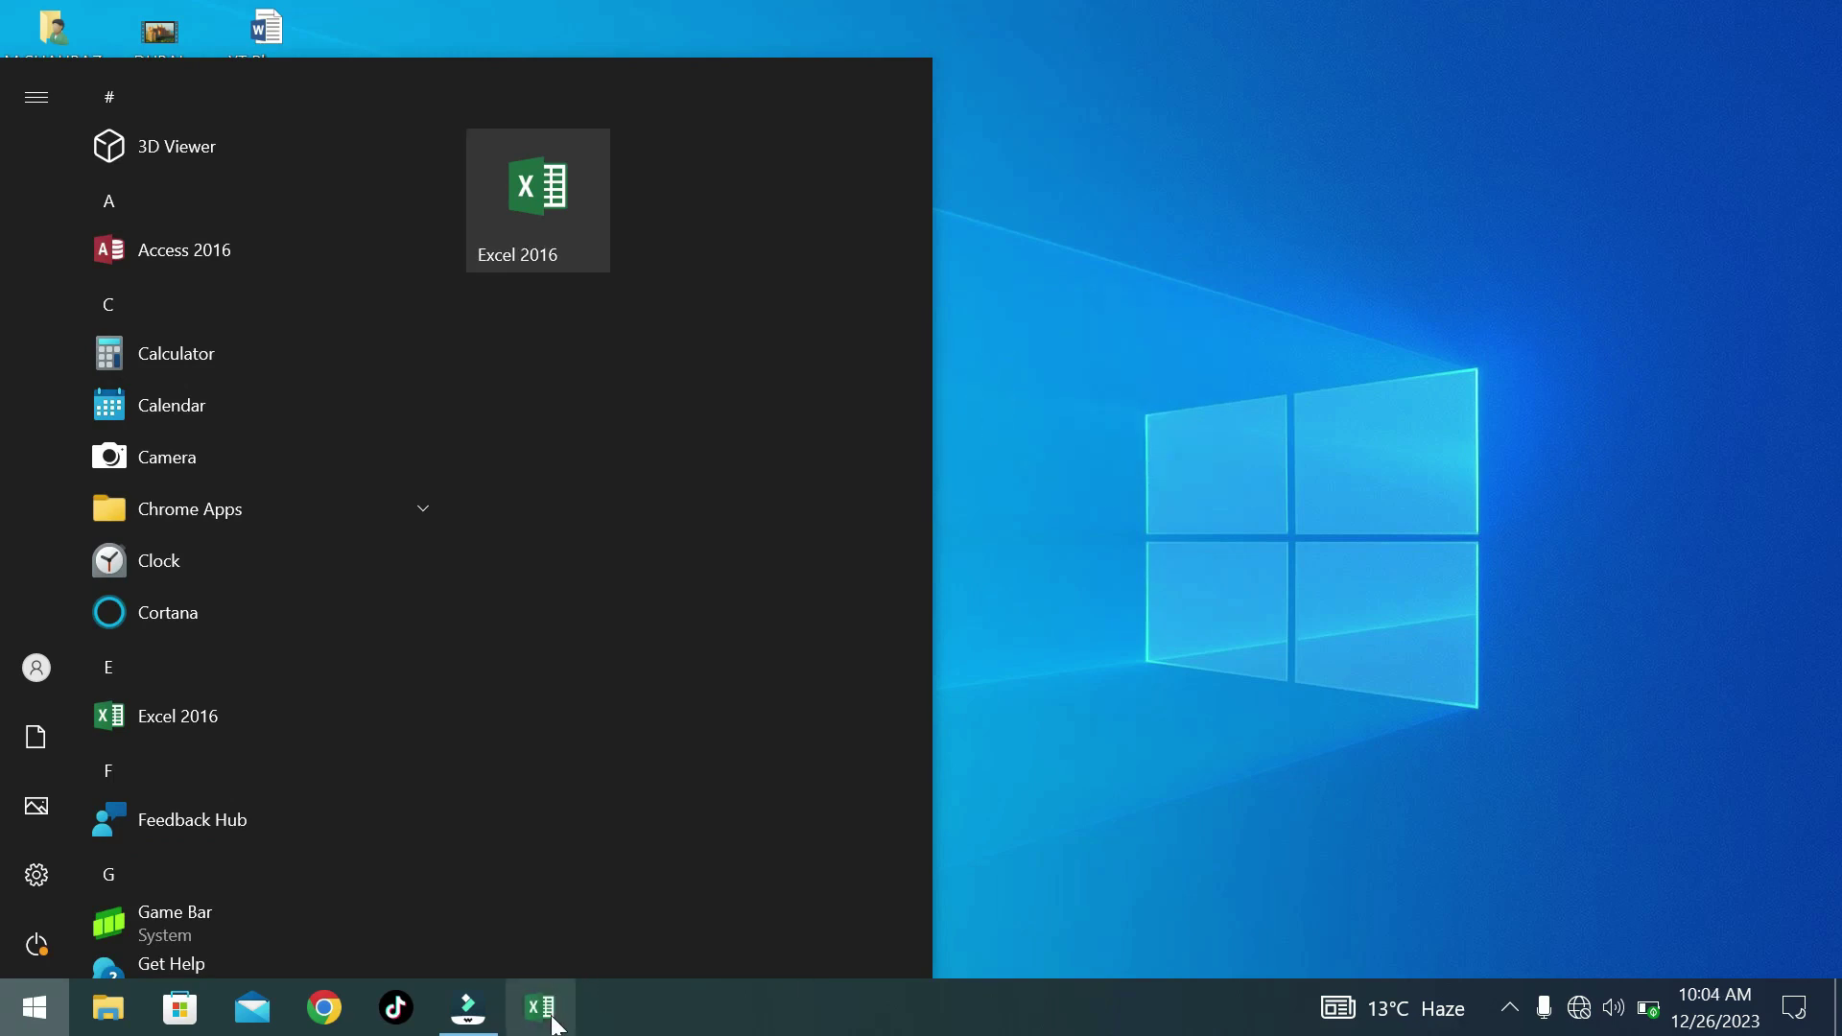
left_click(1103, 566)
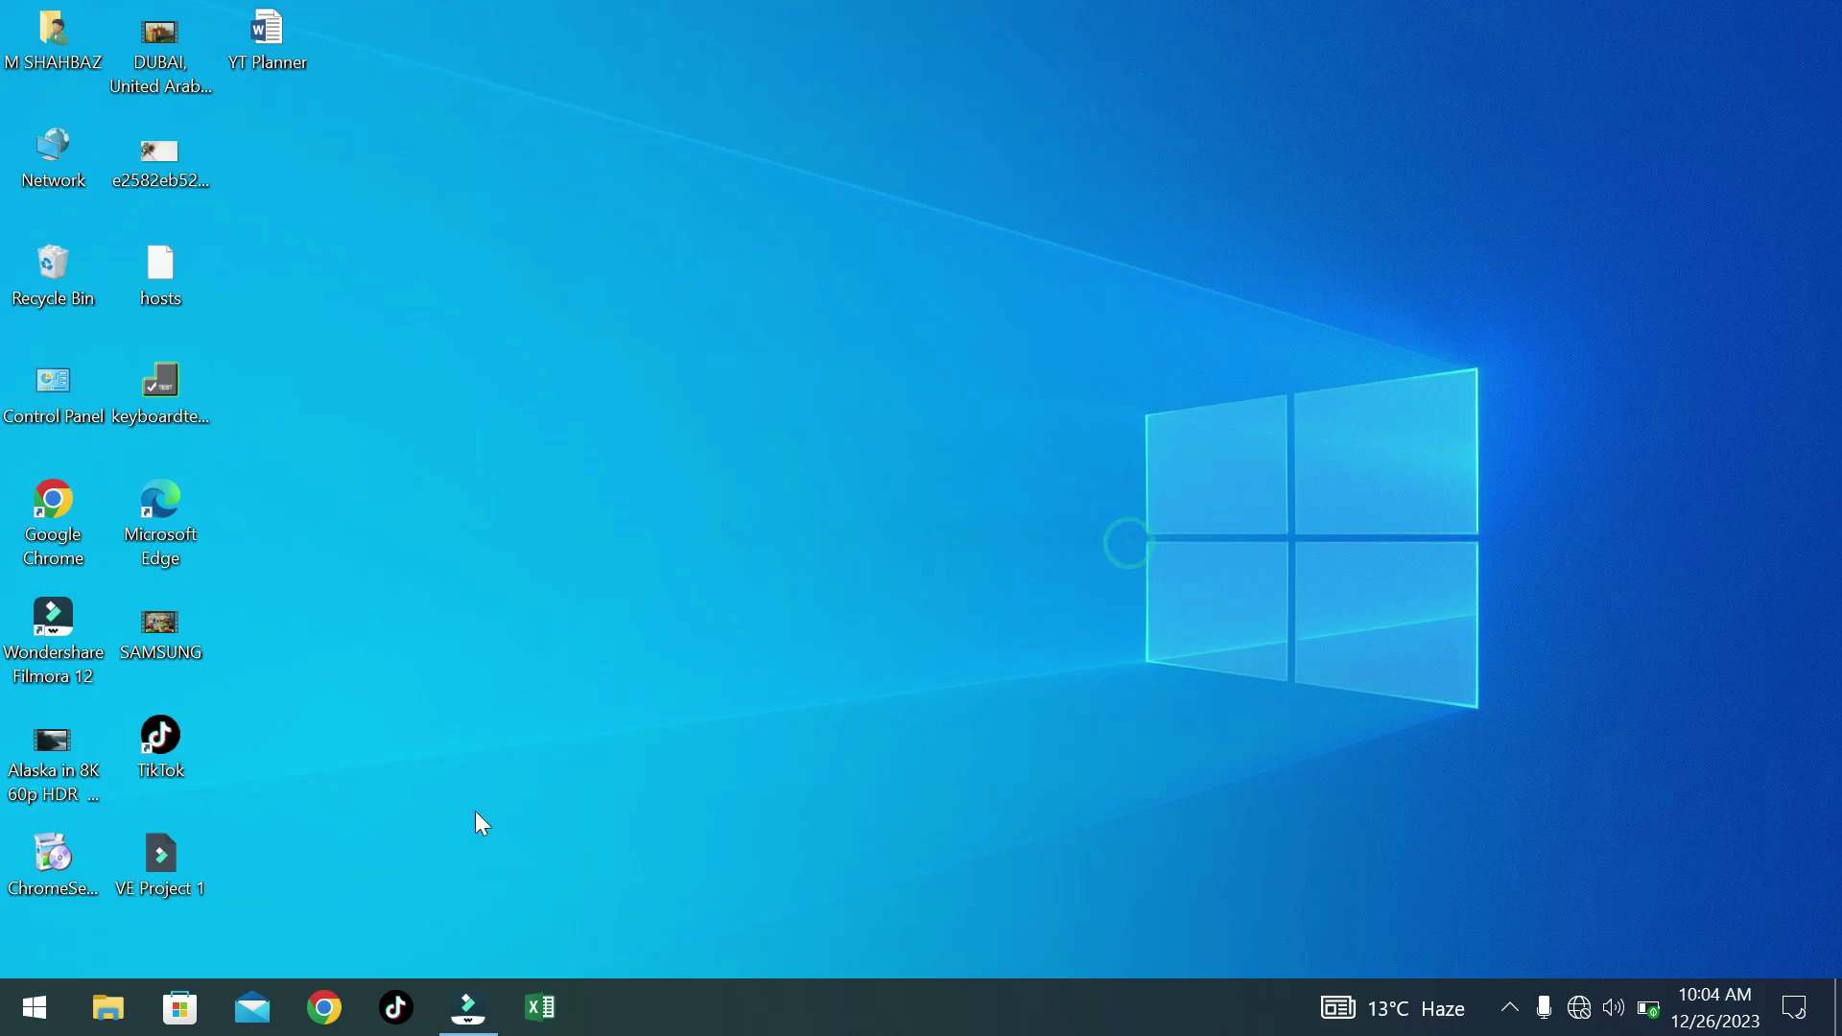
left_click(540, 1009)
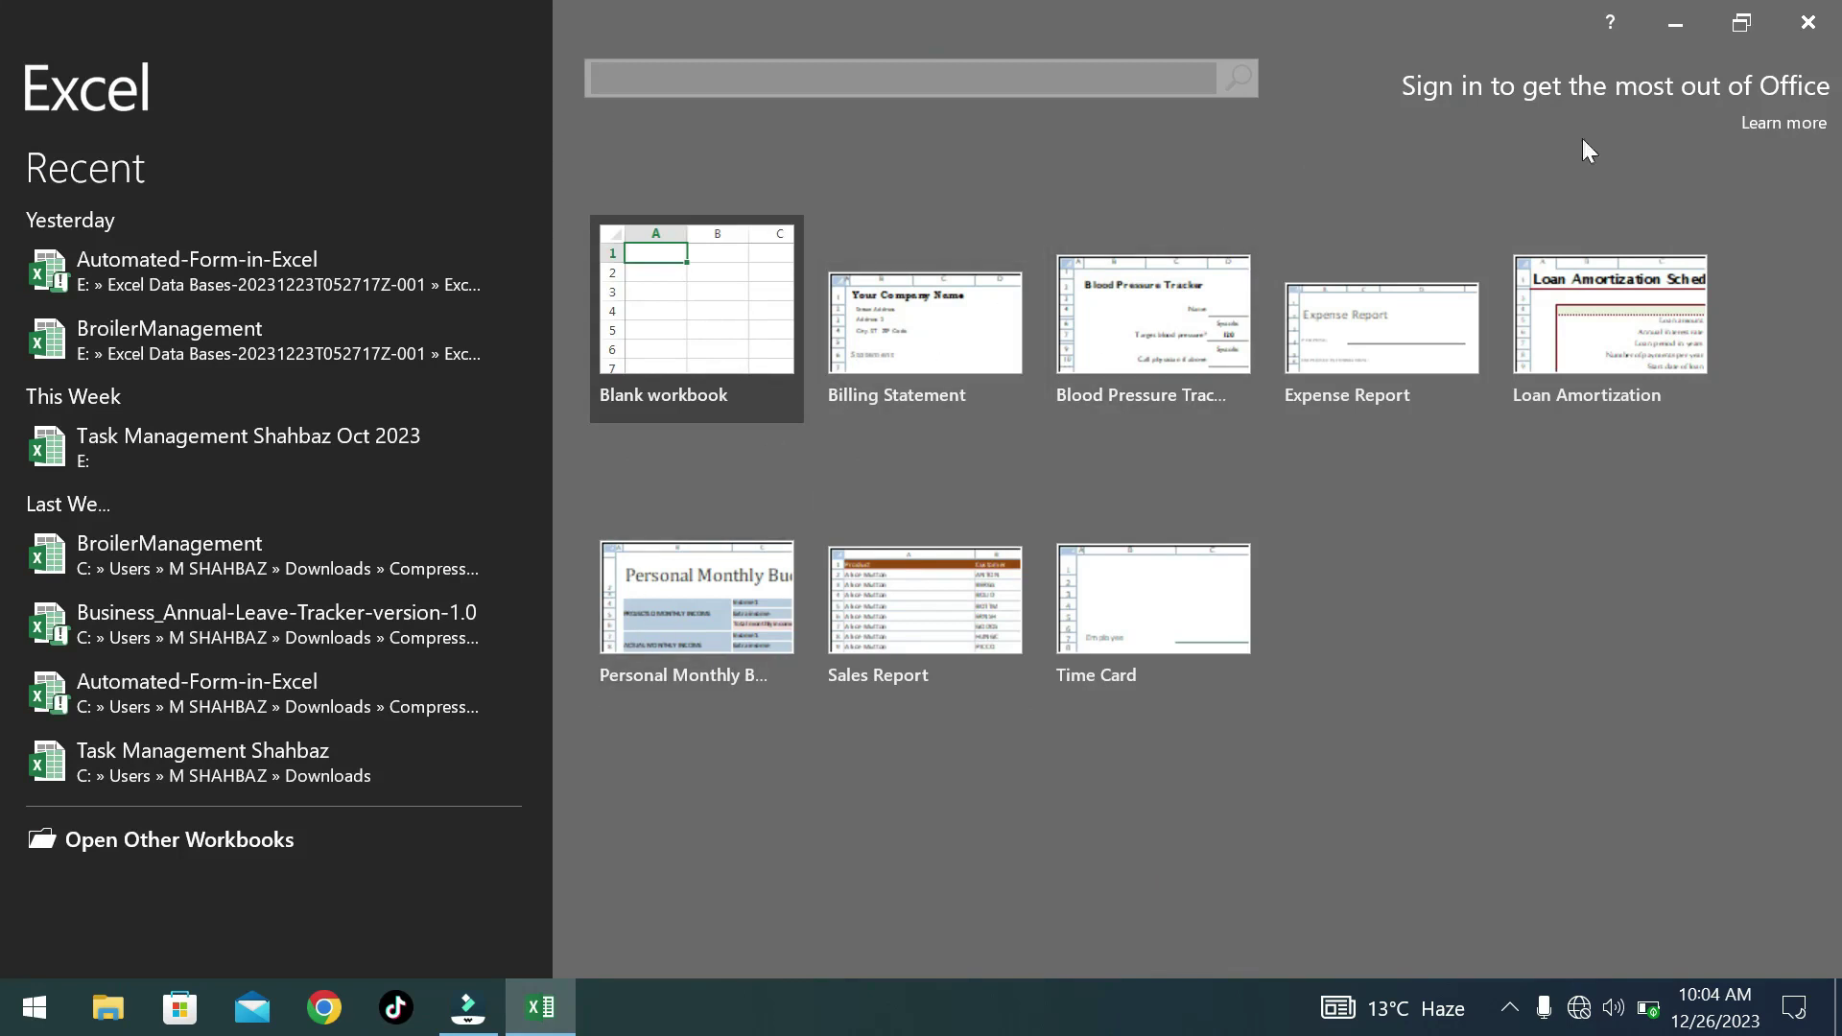
left_click(1807, 22)
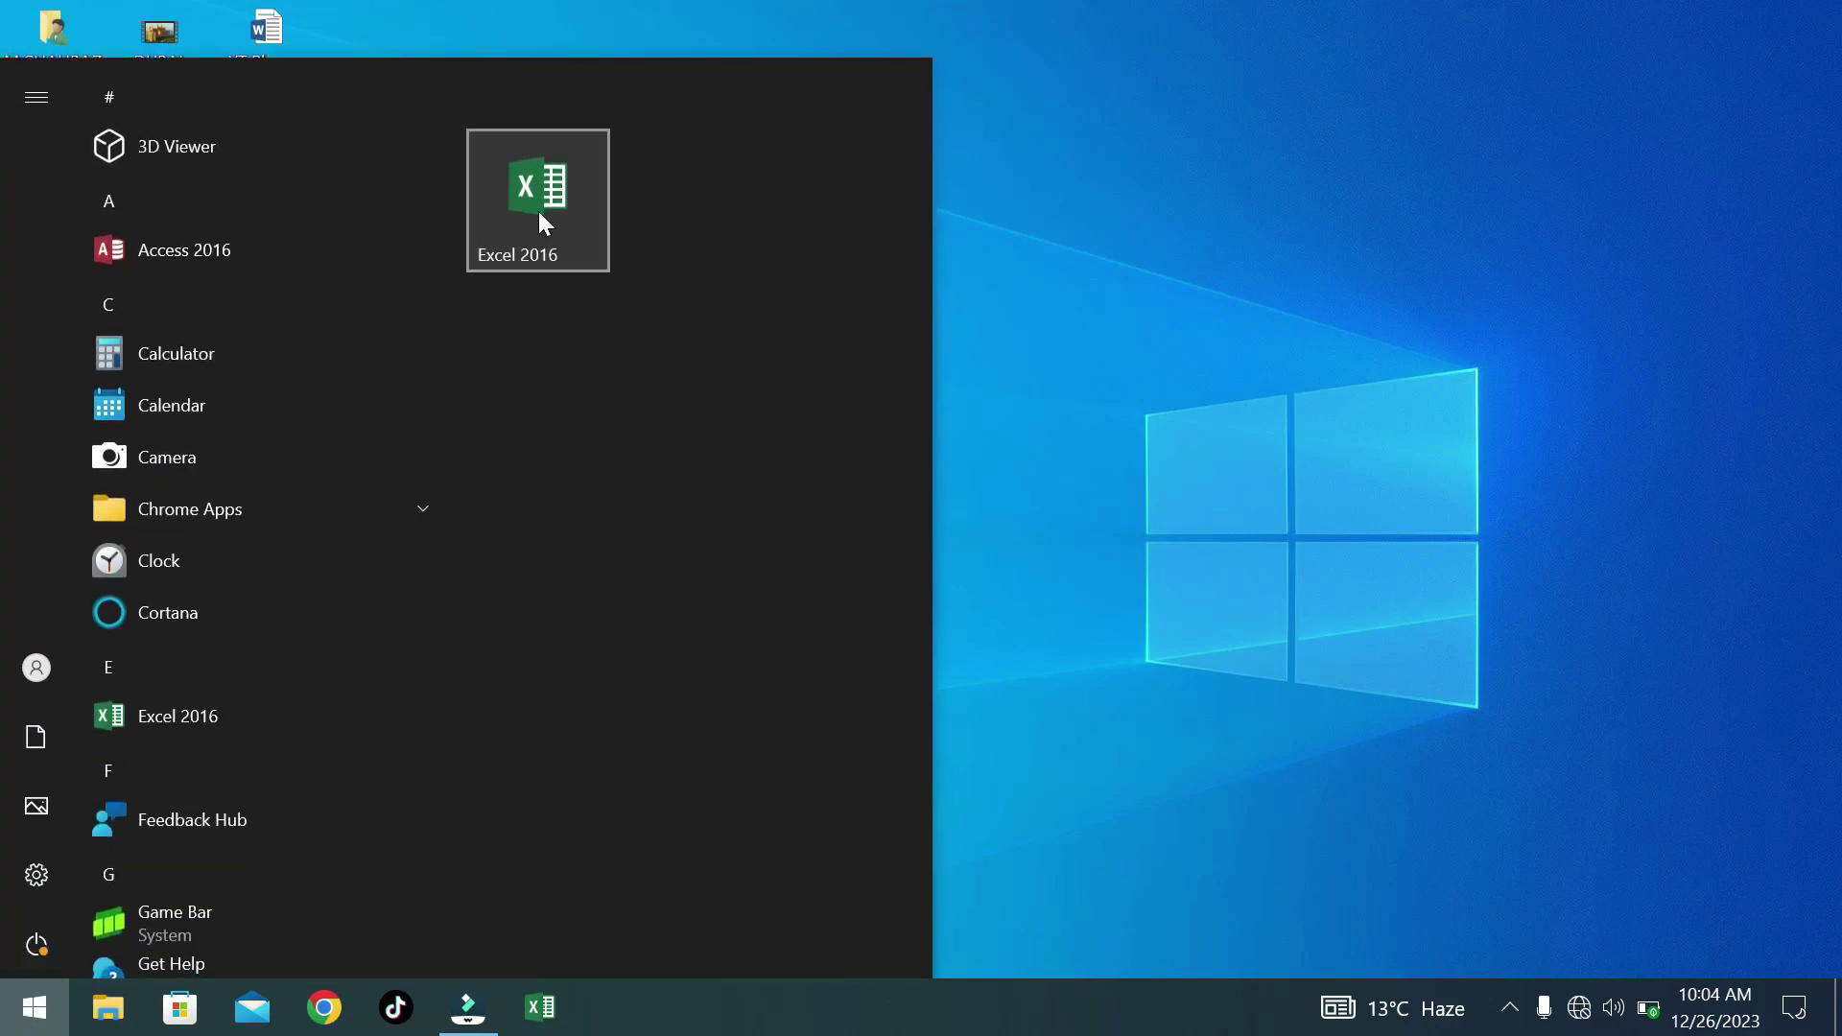
Create an Excel 2016 shortcut on the desktop from the pinned tile and test opening the program with it.
left_click_drag(539, 203, 290, 188)
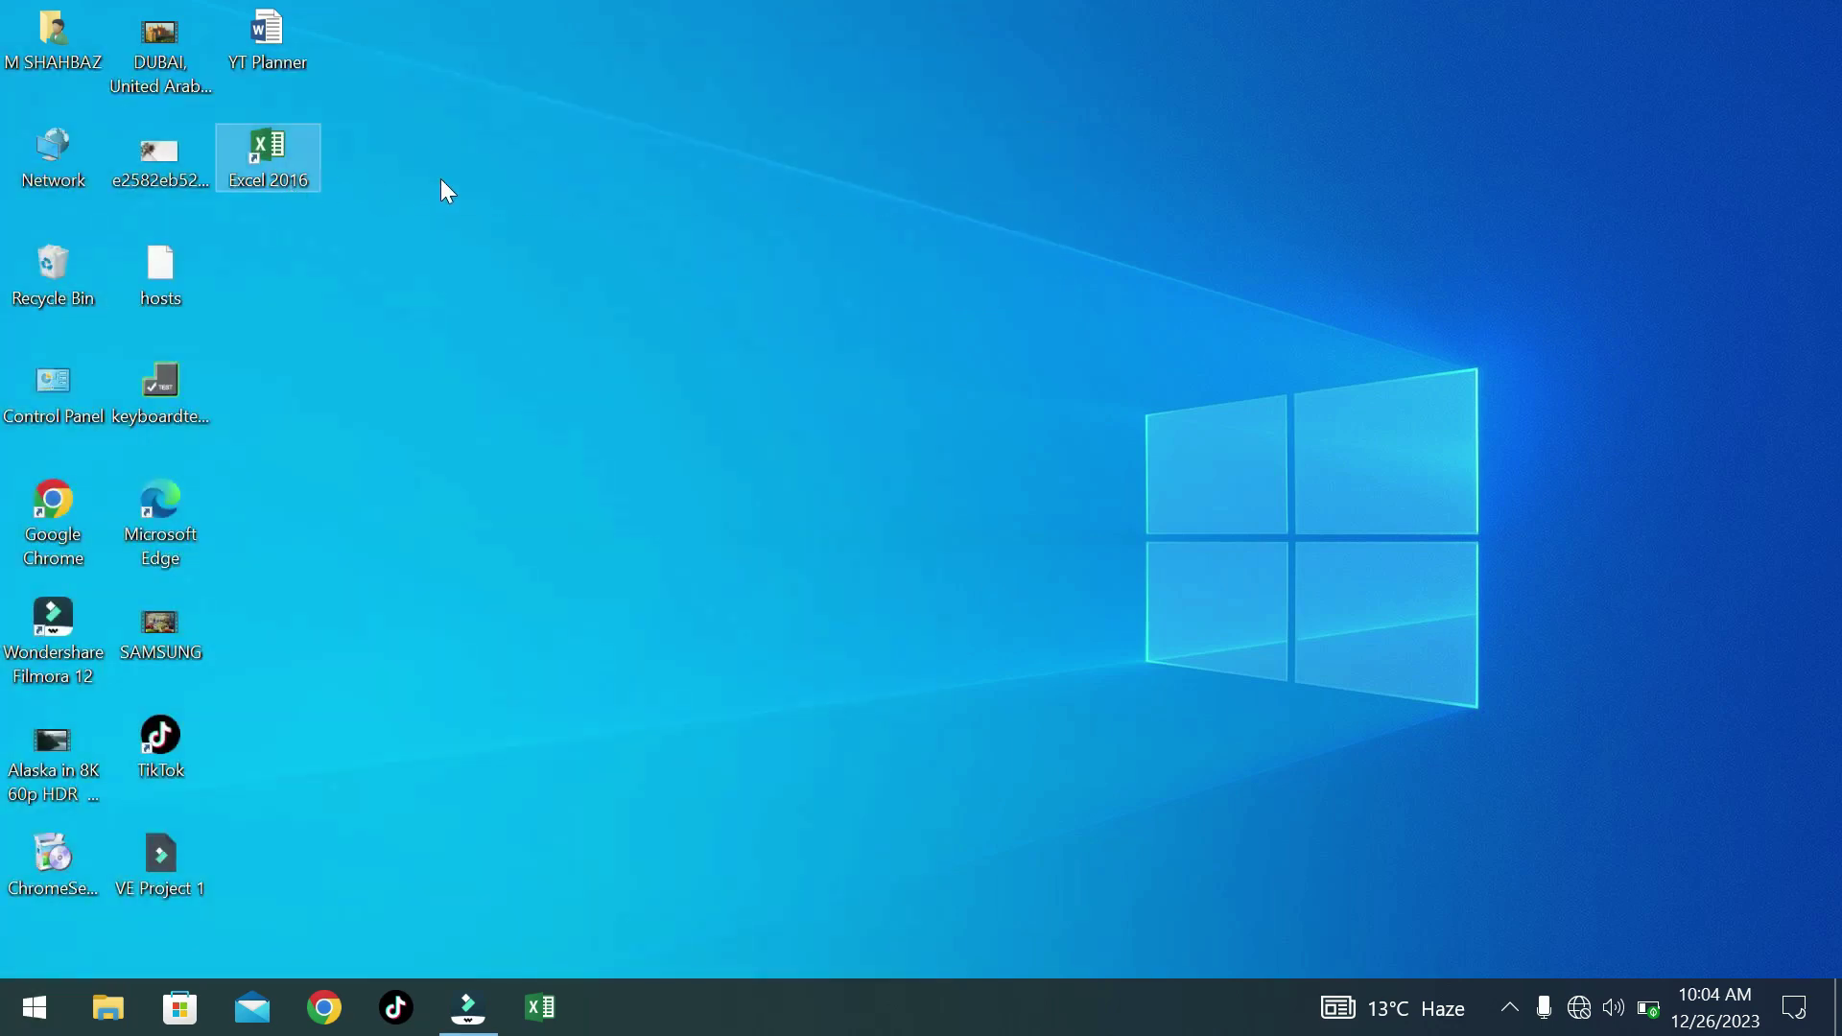
double_click(237, 158)
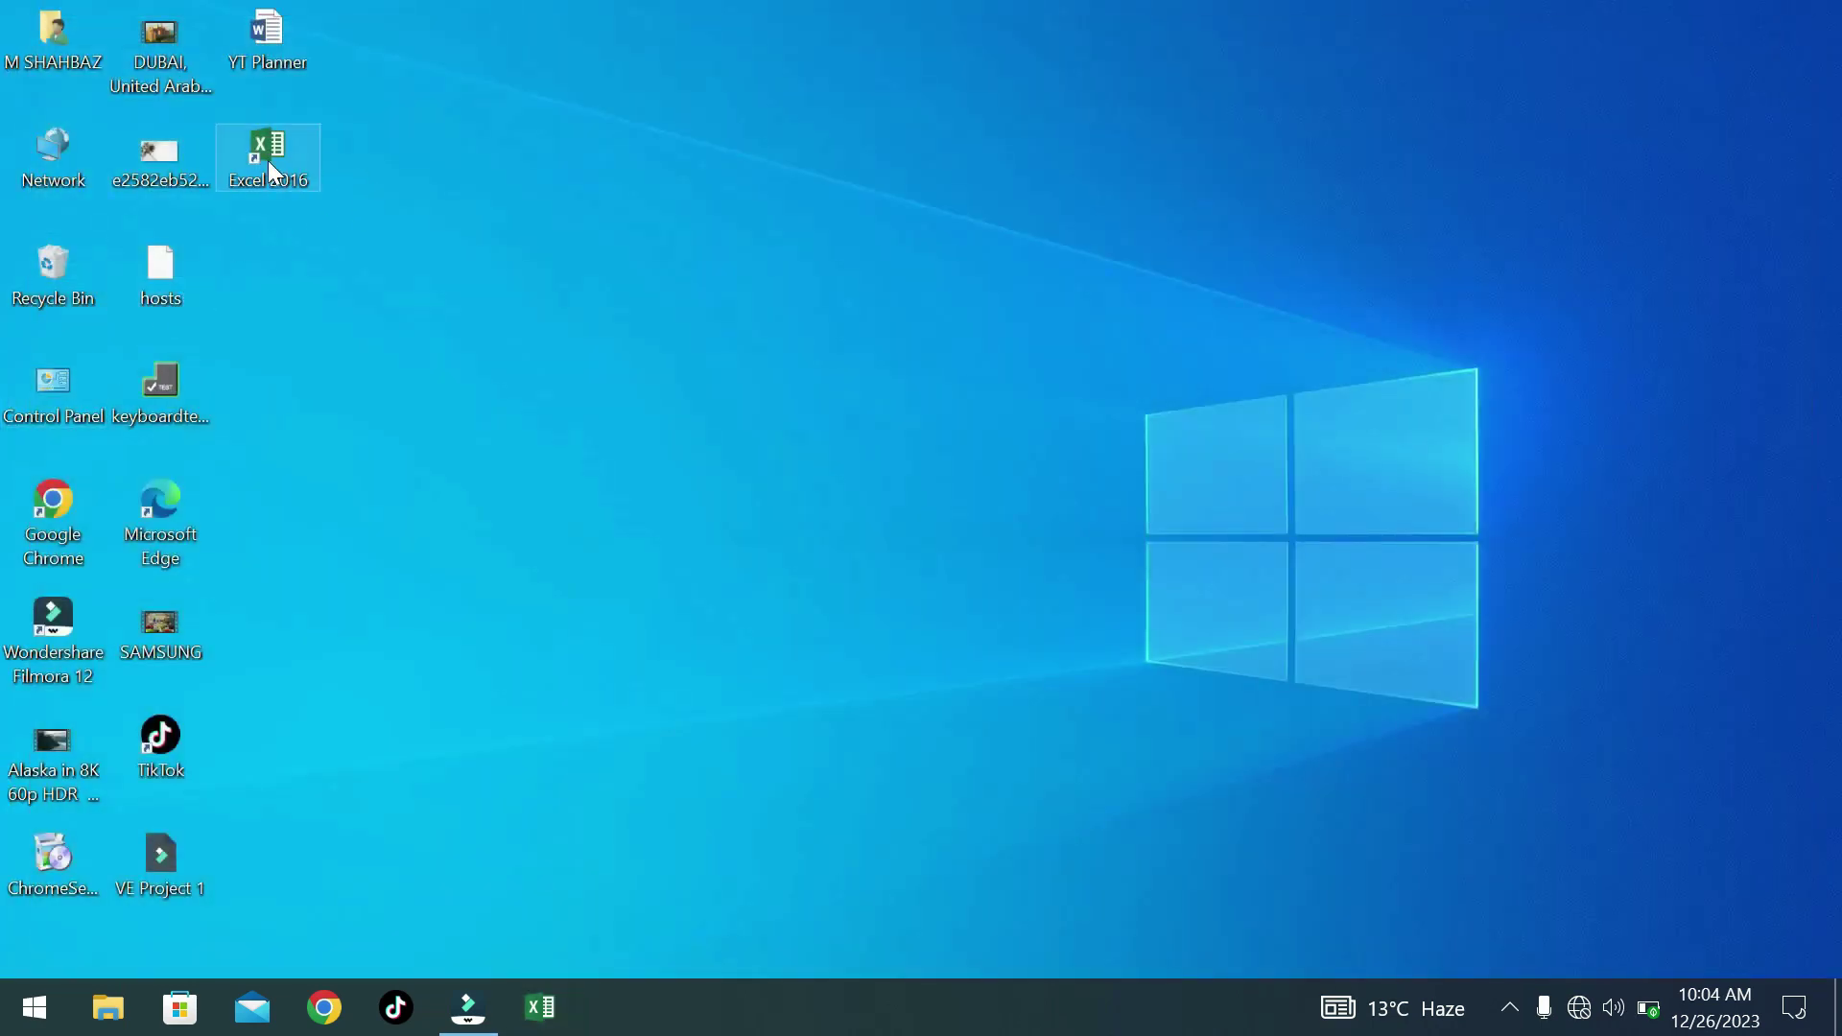
right_click(268, 160)
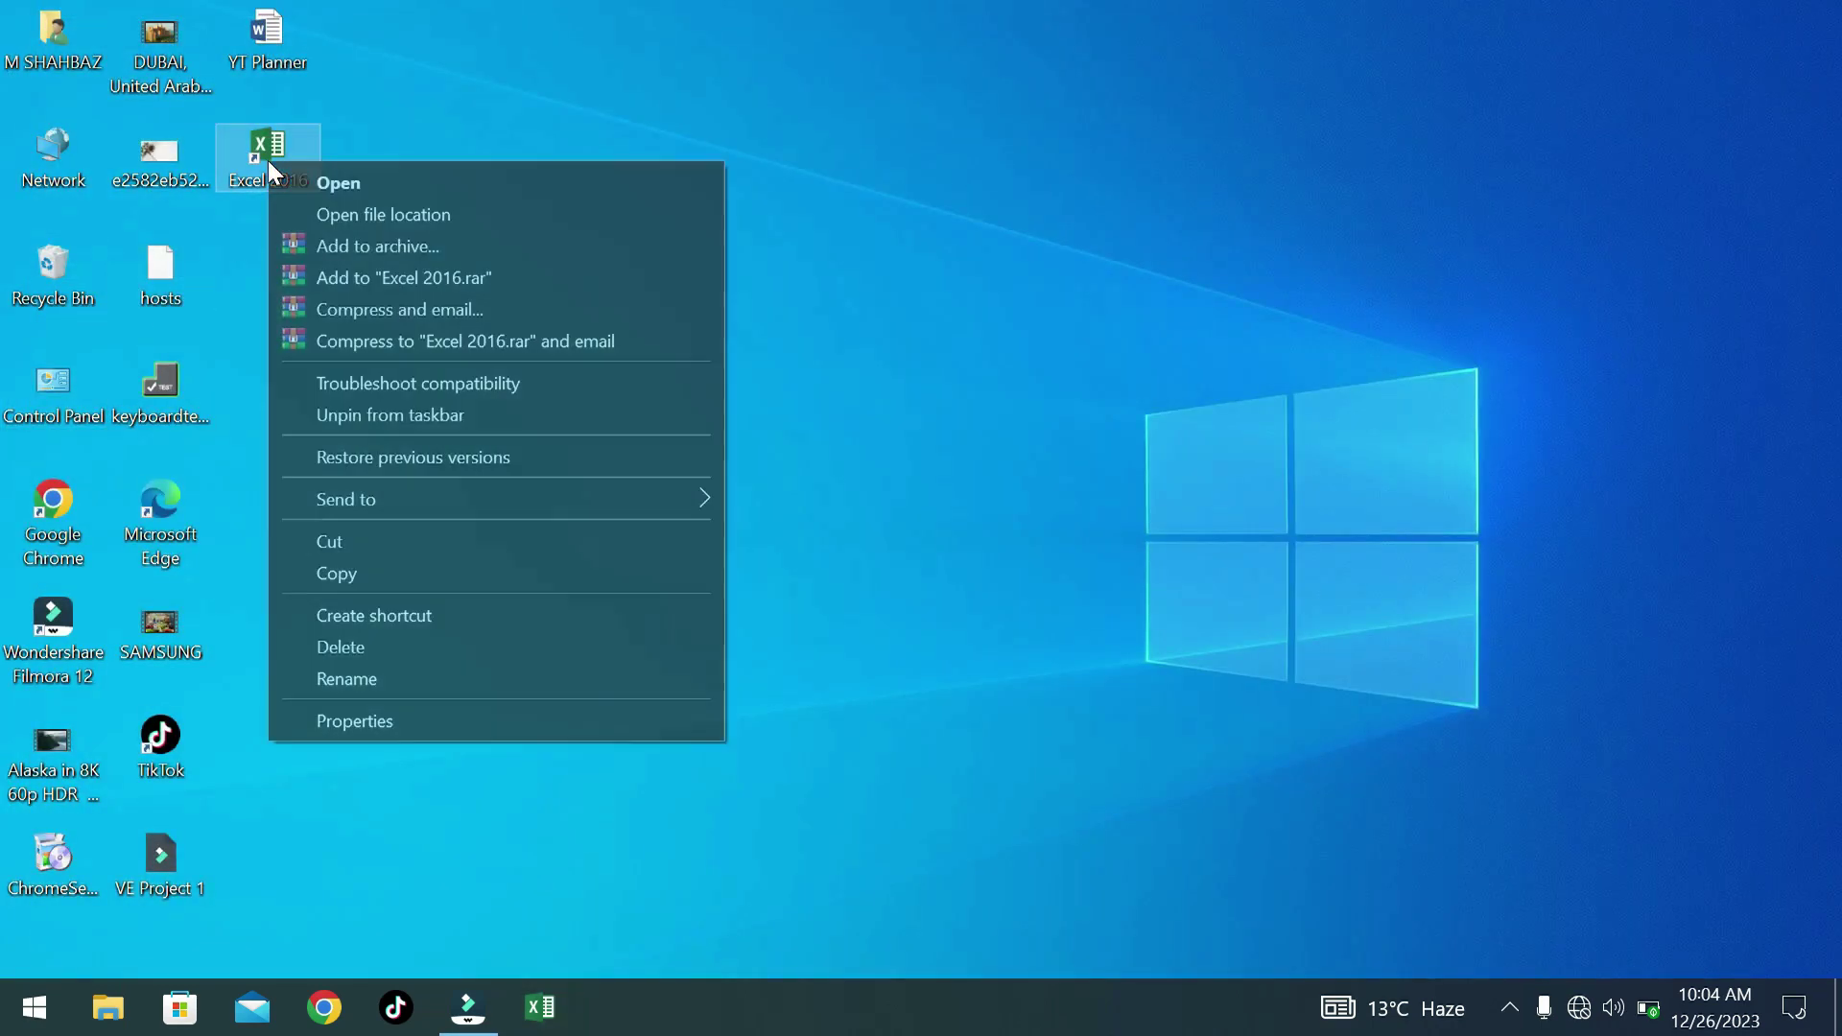
left_click(330, 182)
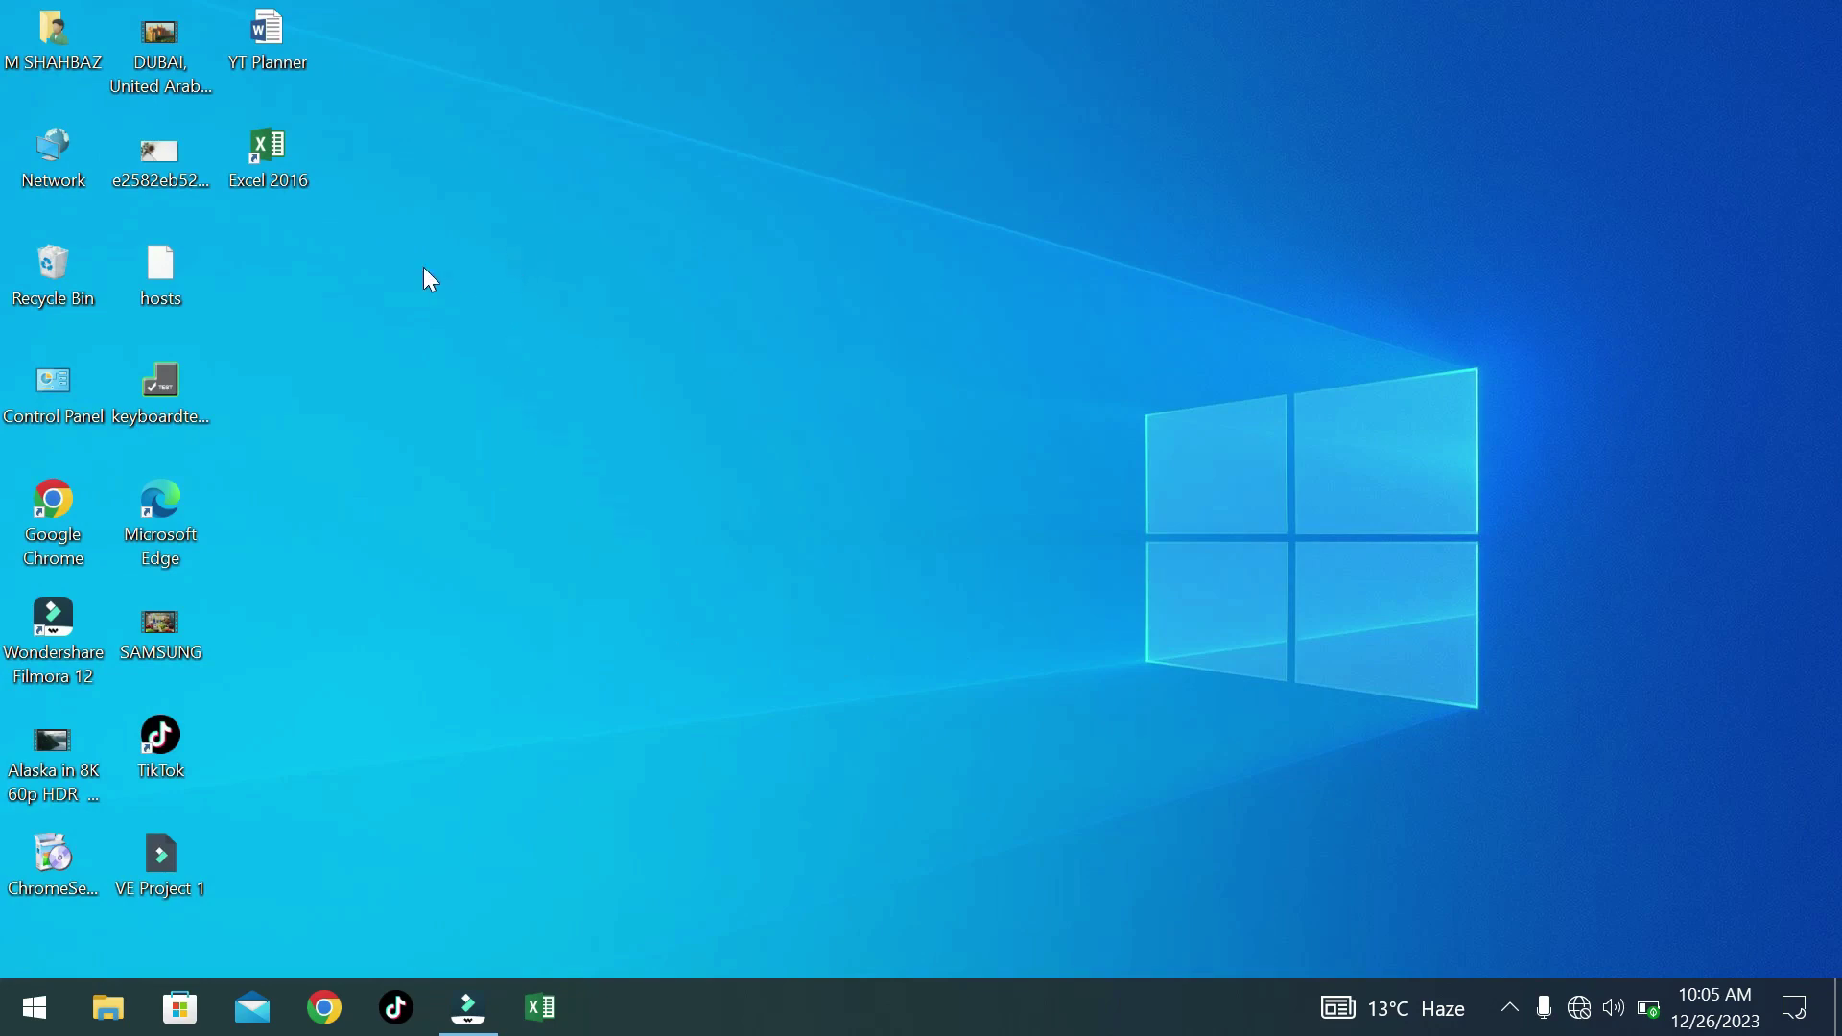
Open Excel 2016 from its desktop shortcut and create a blank workbook.
right_click(259, 174)
left_click(299, 192)
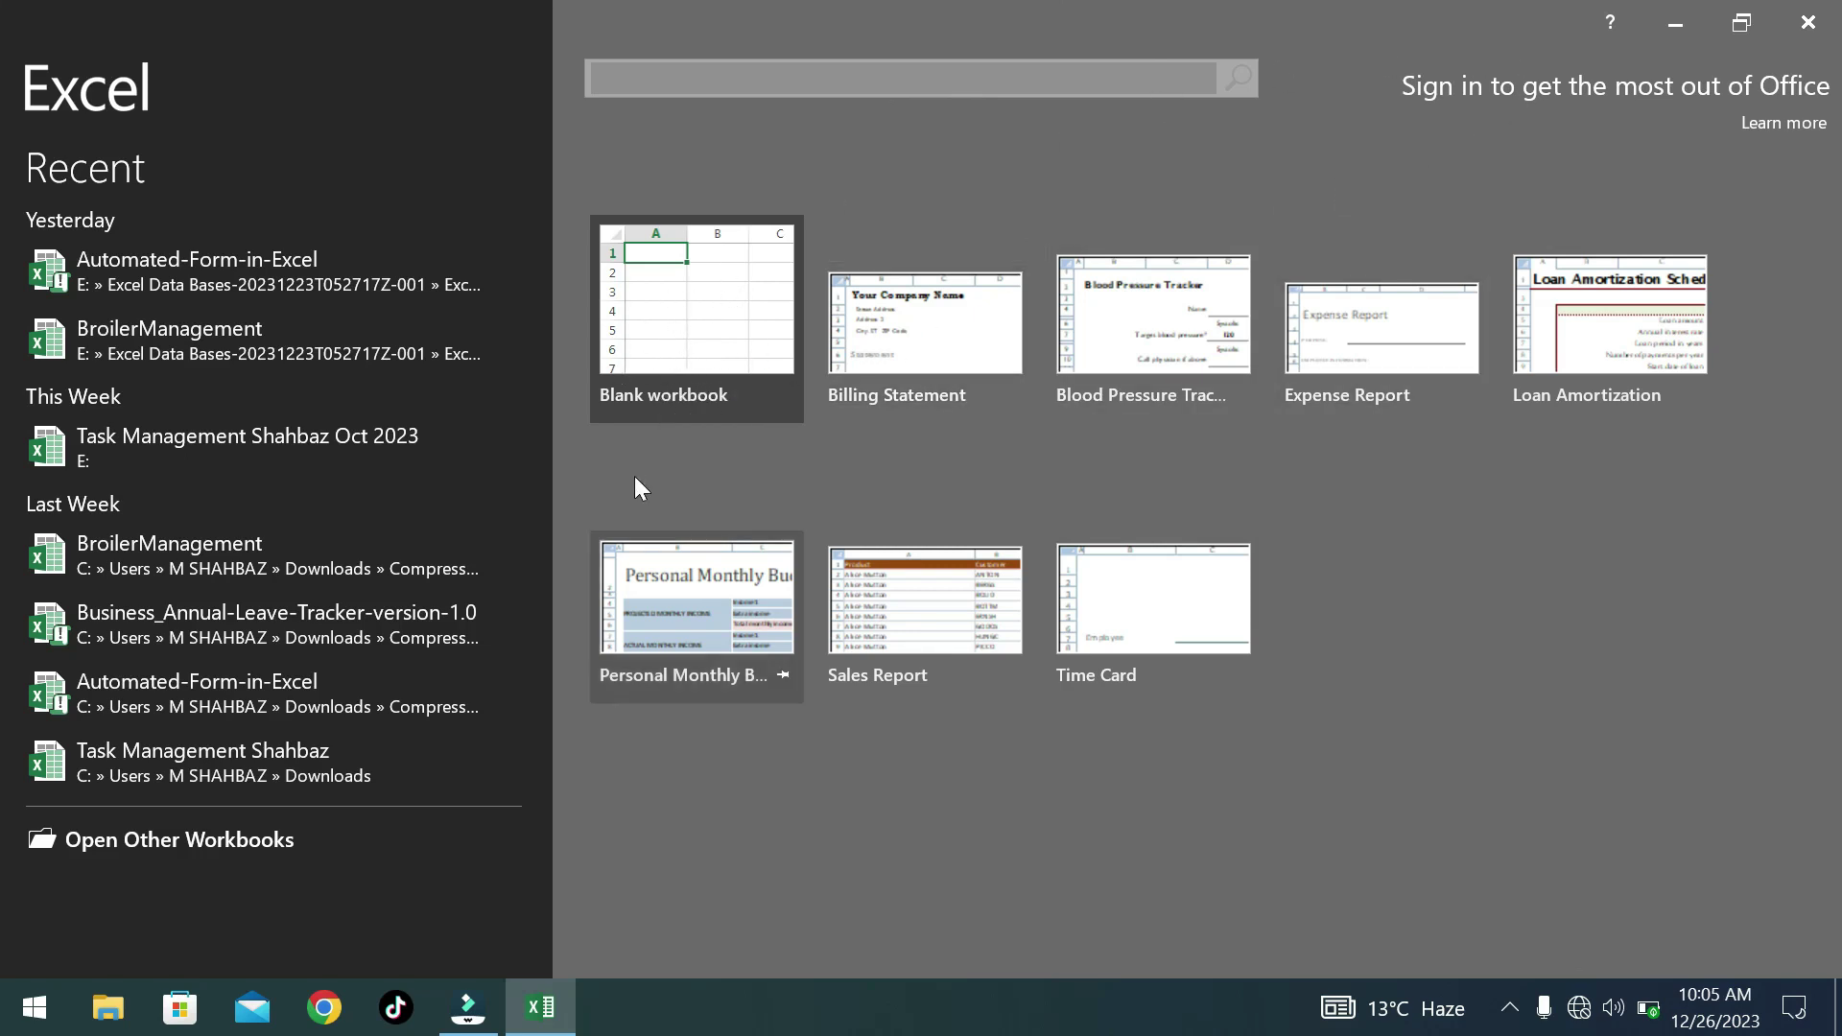
left_click(715, 331)
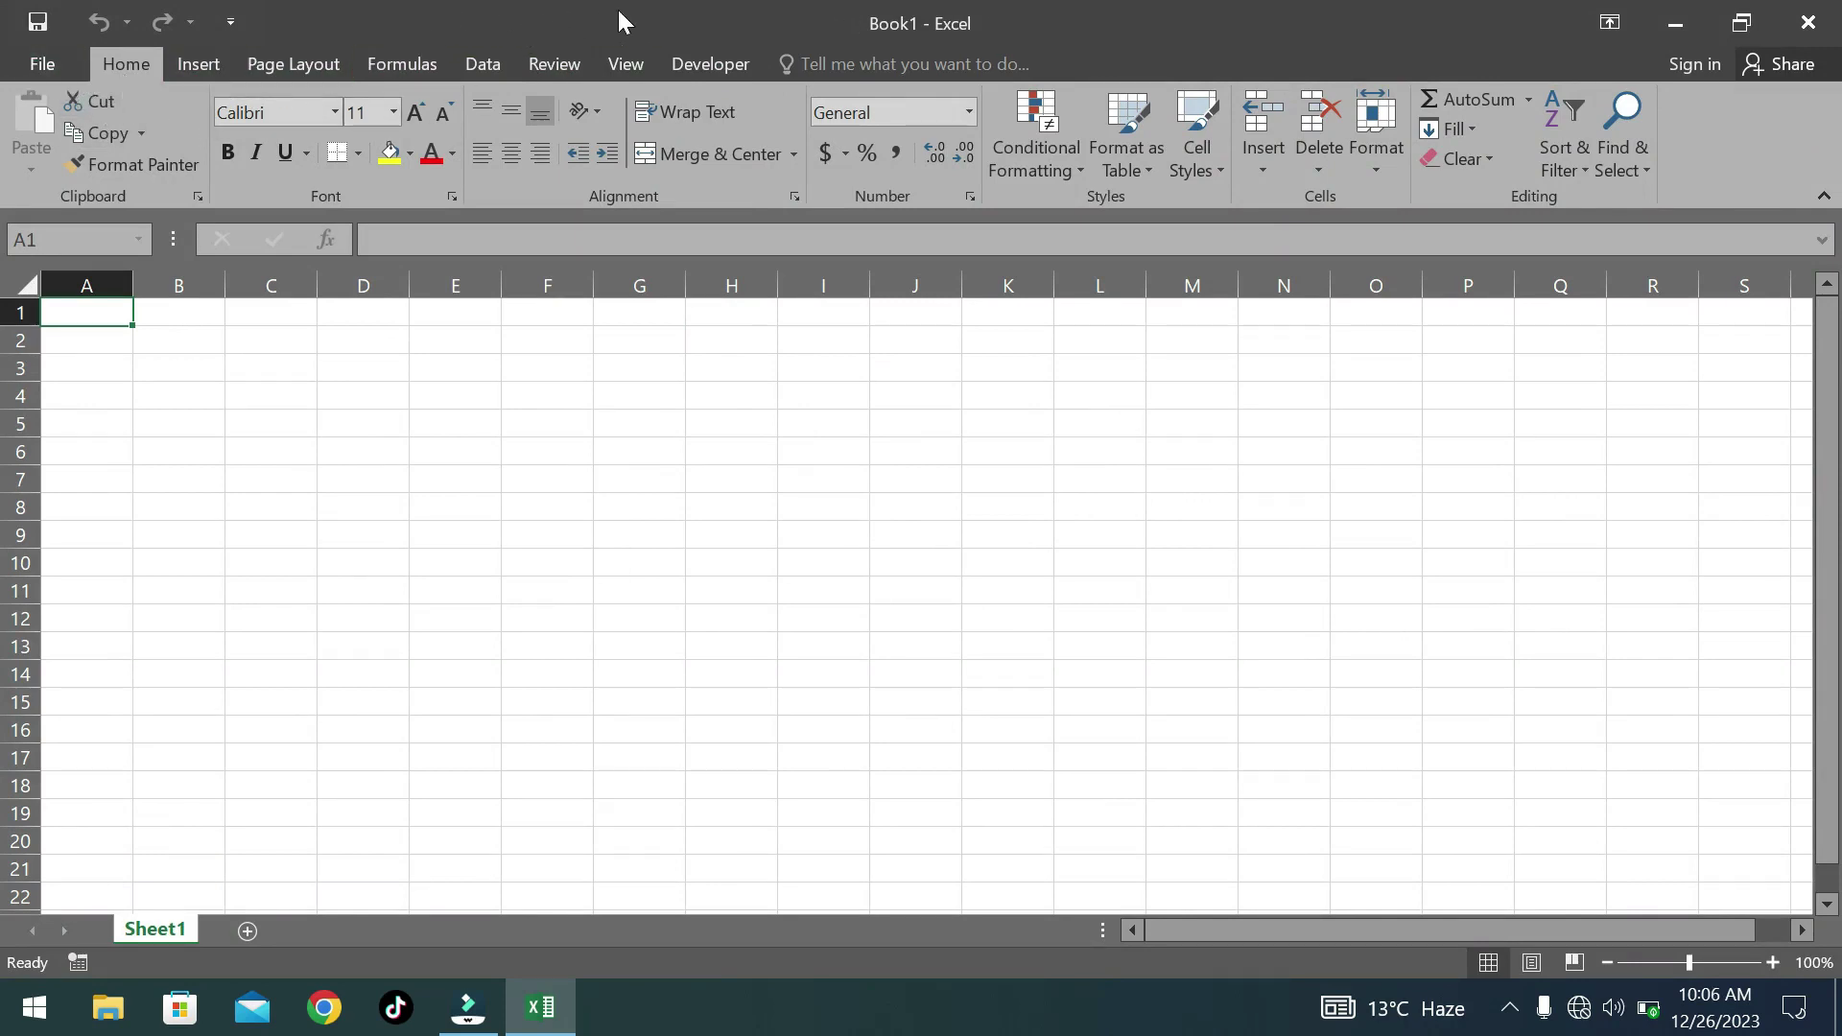
Set the Office theme to Colorful in the Excel options.
left_click(48, 72)
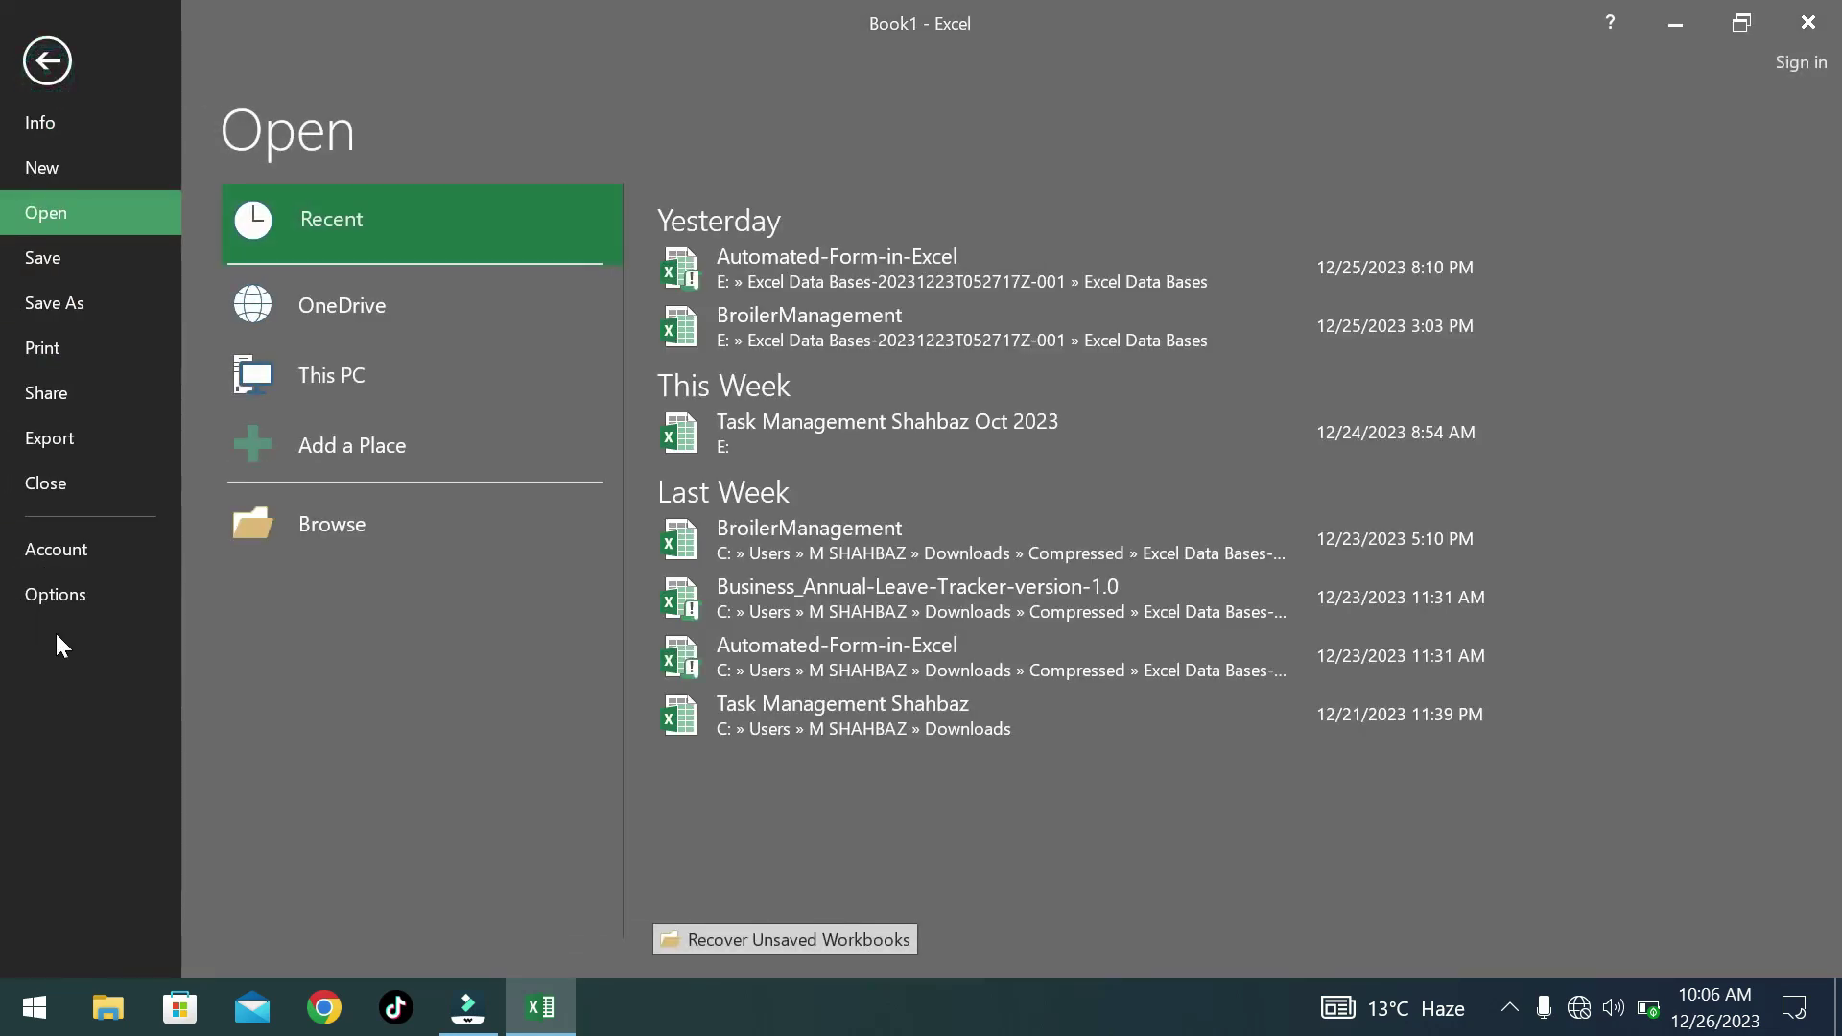
left_click(67, 601)
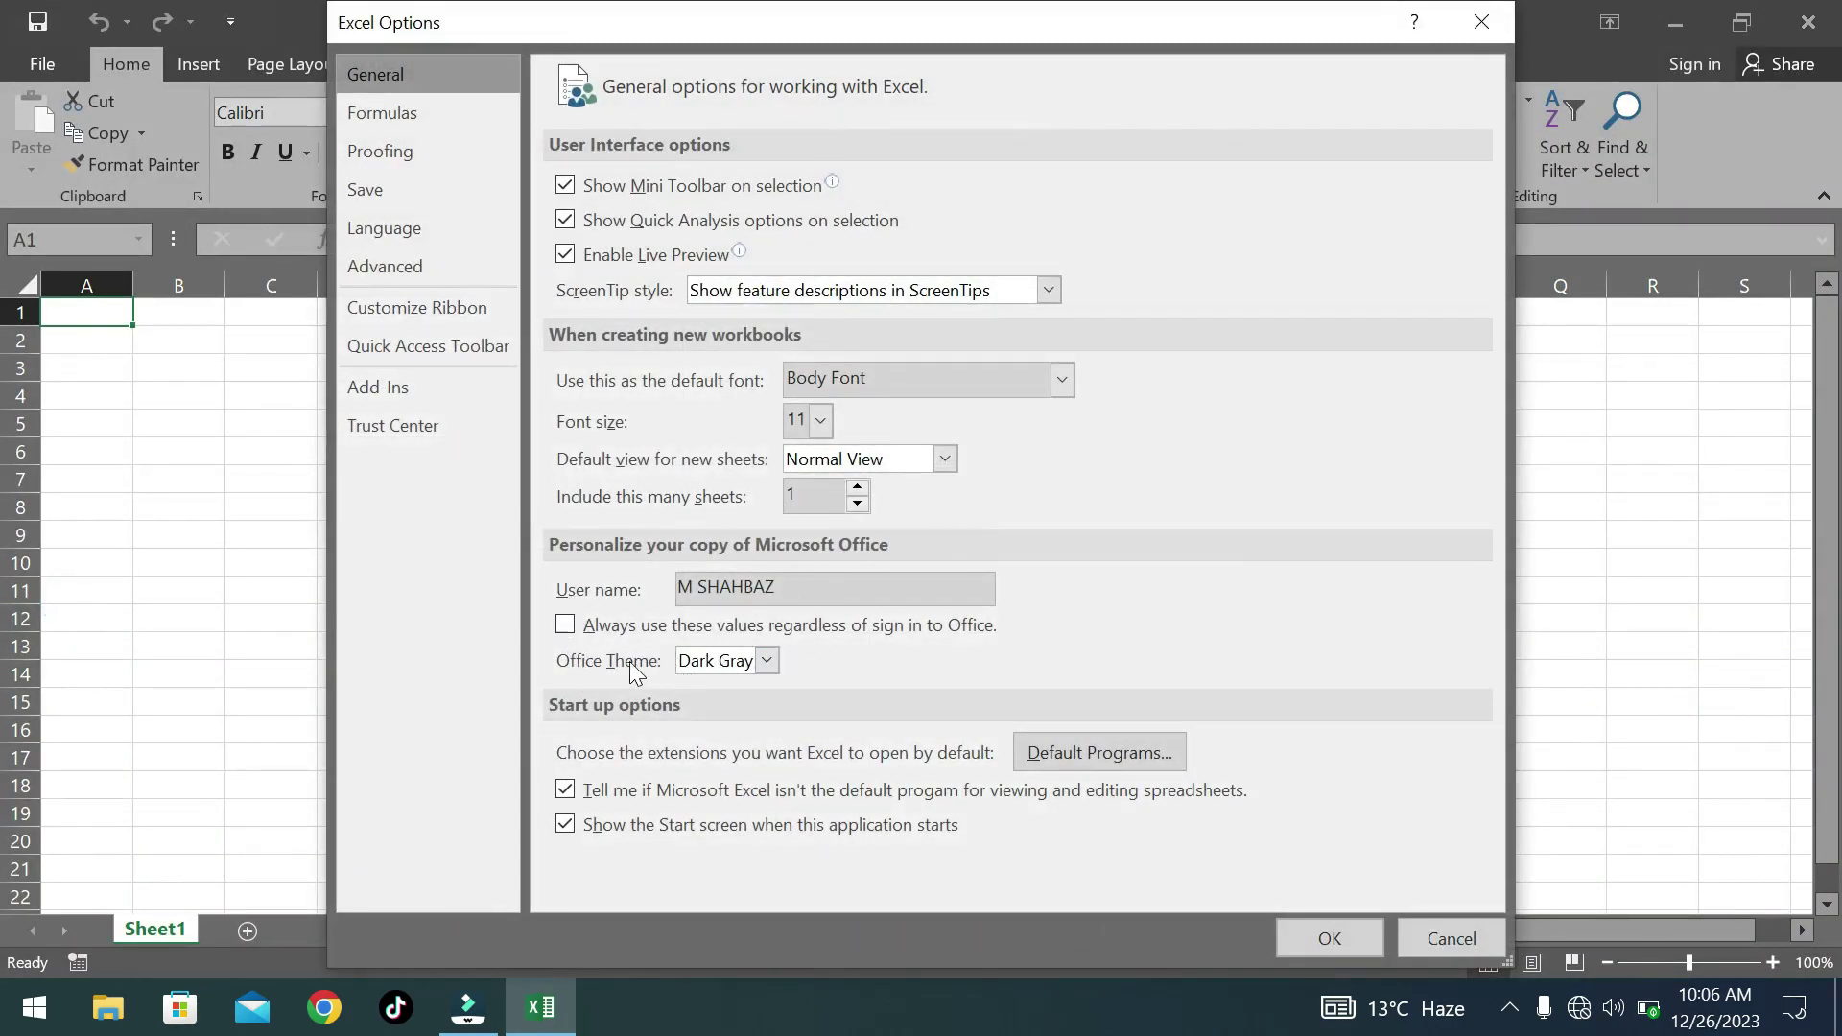
left_click(728, 660)
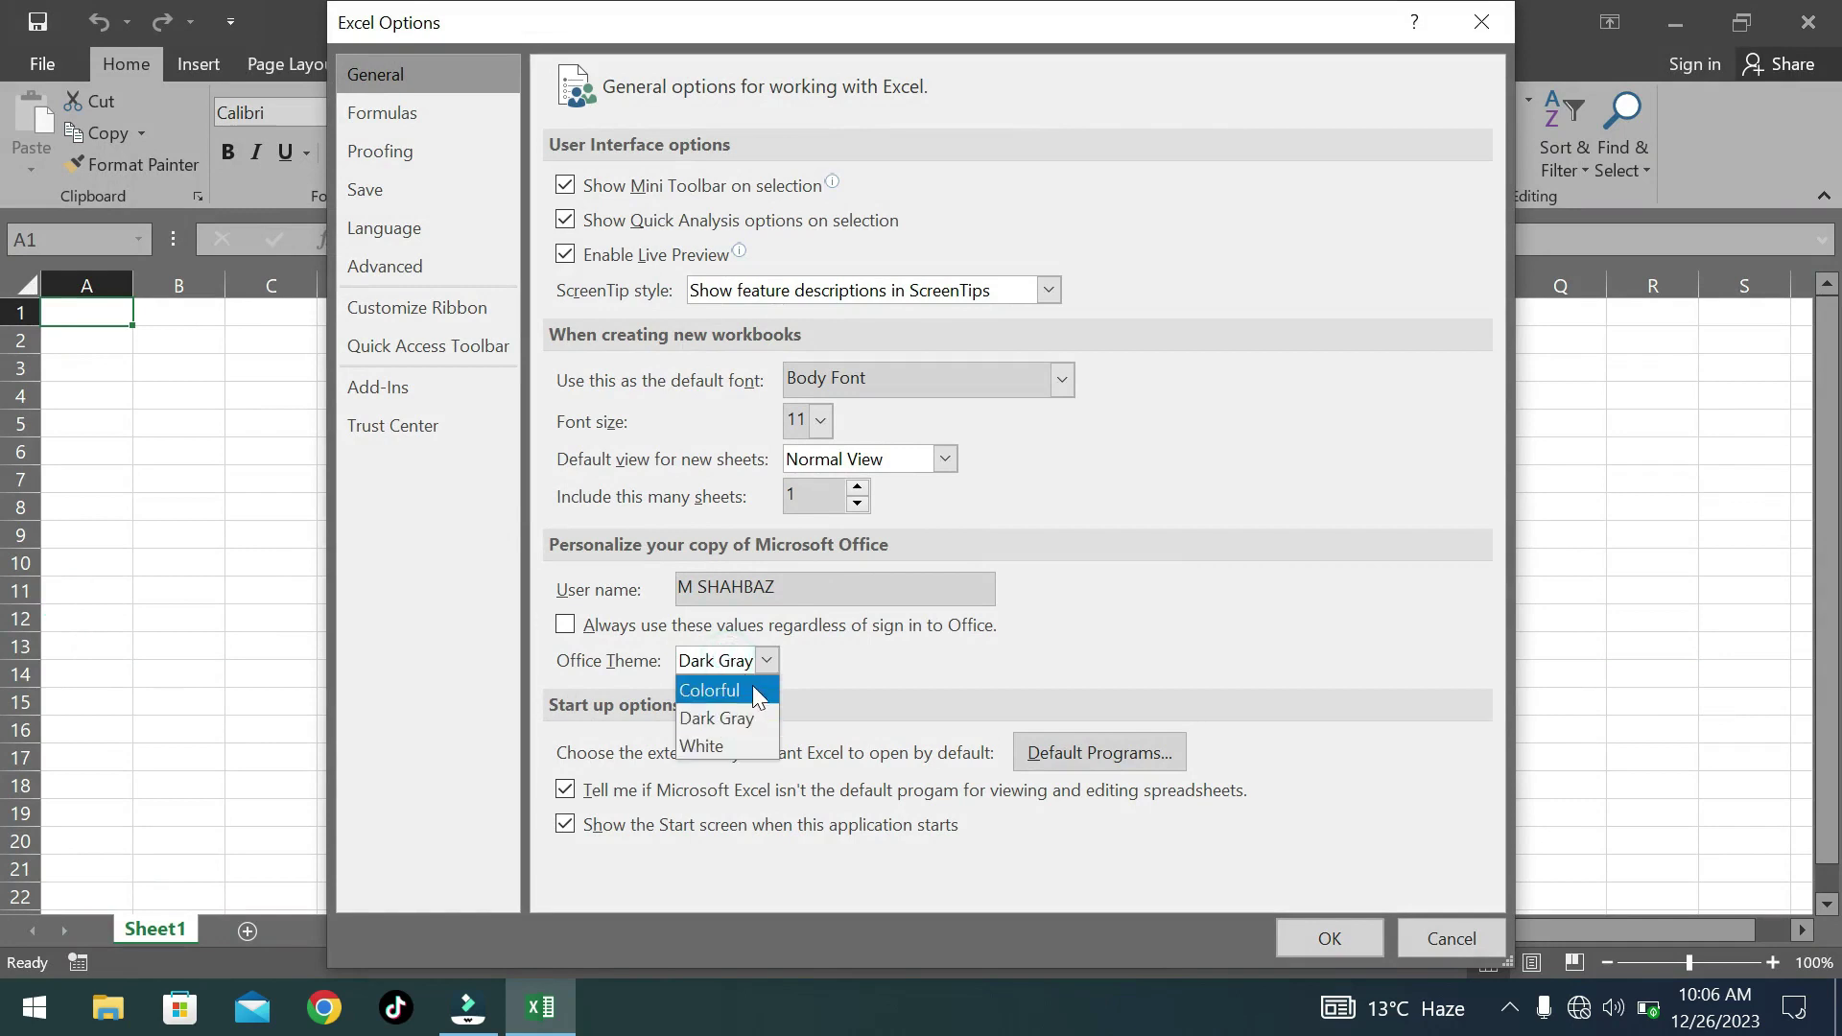
left_click(757, 687)
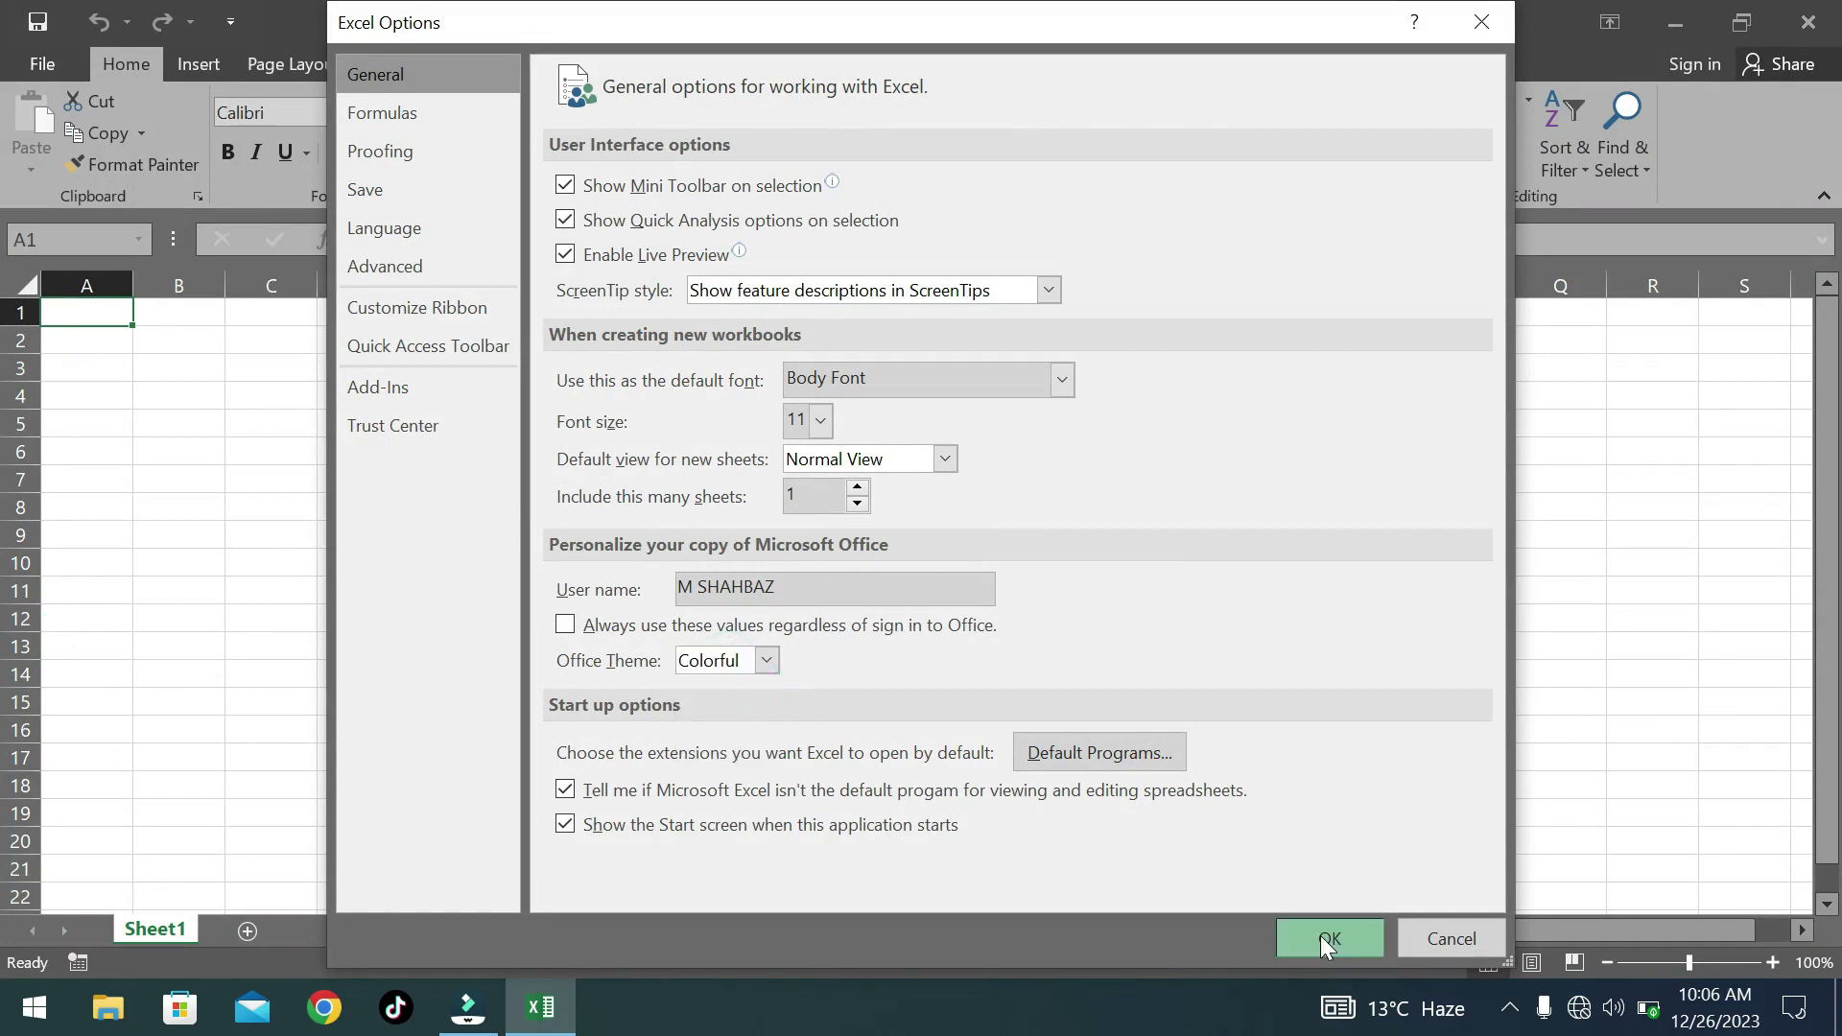
left_click(1320, 937)
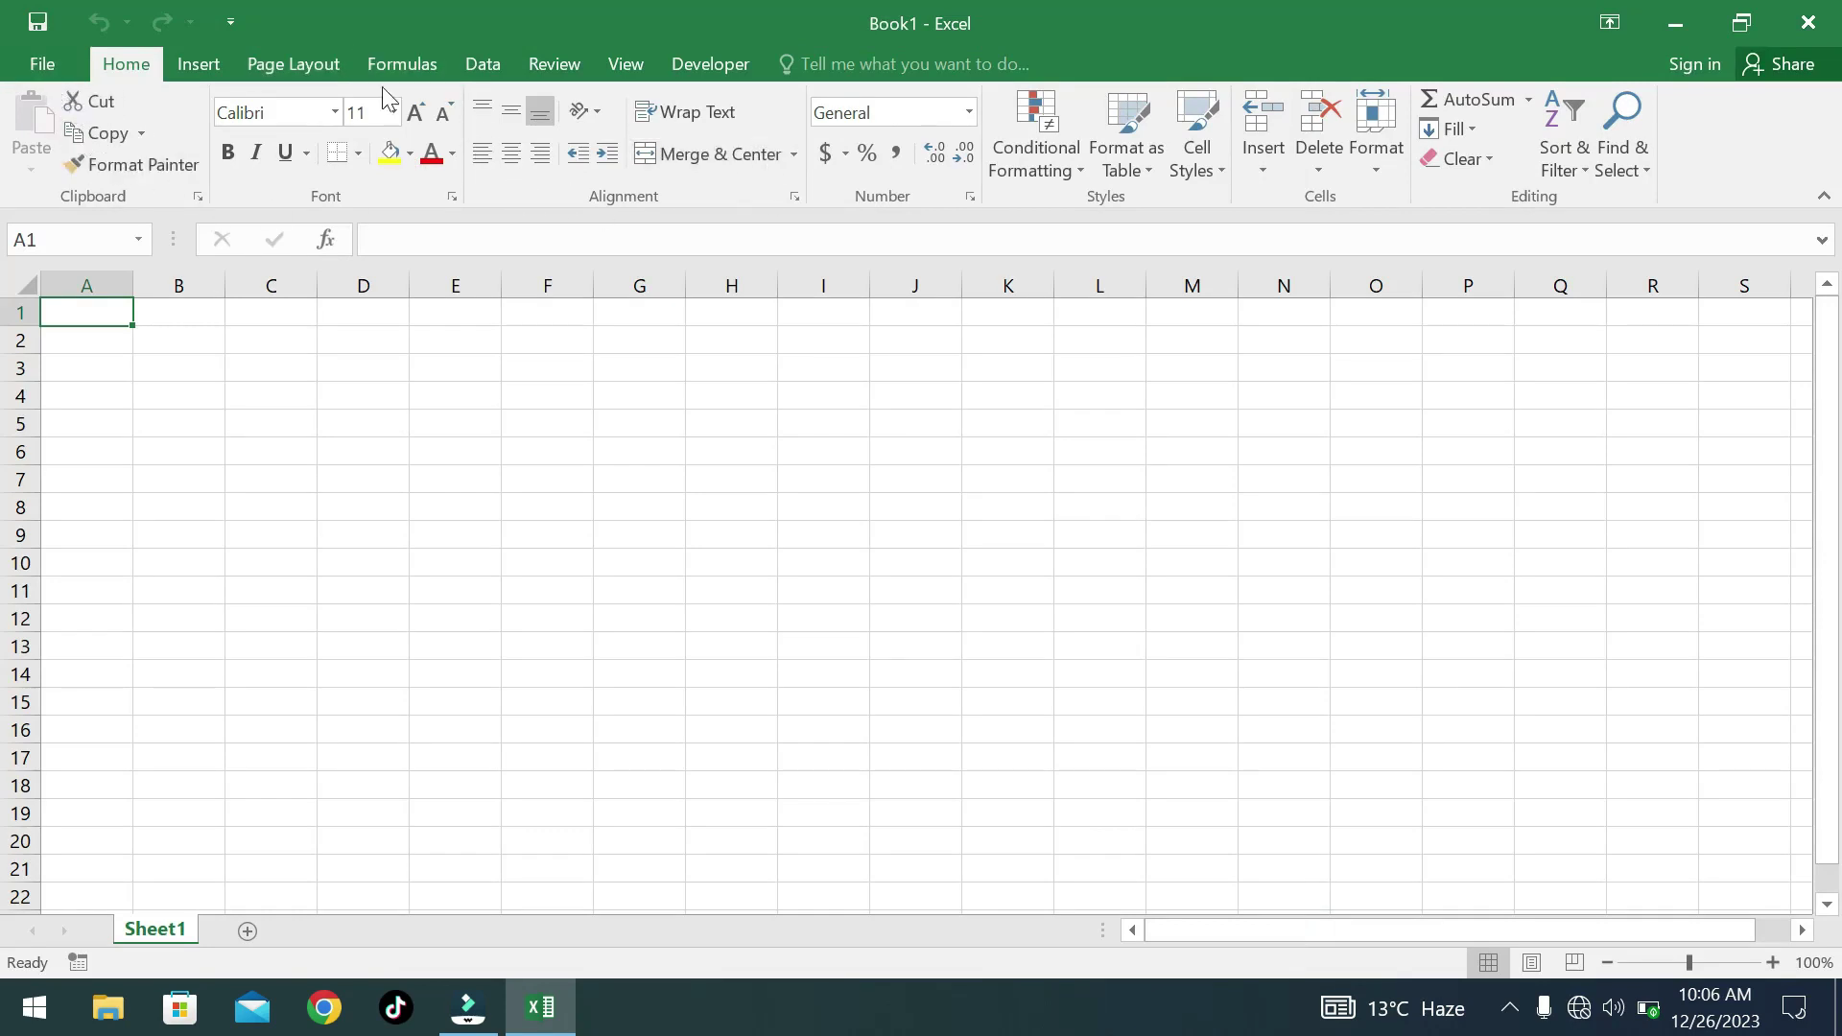
Change the Office theme to Dark Gray in the Excel options.
left_click(29, 71)
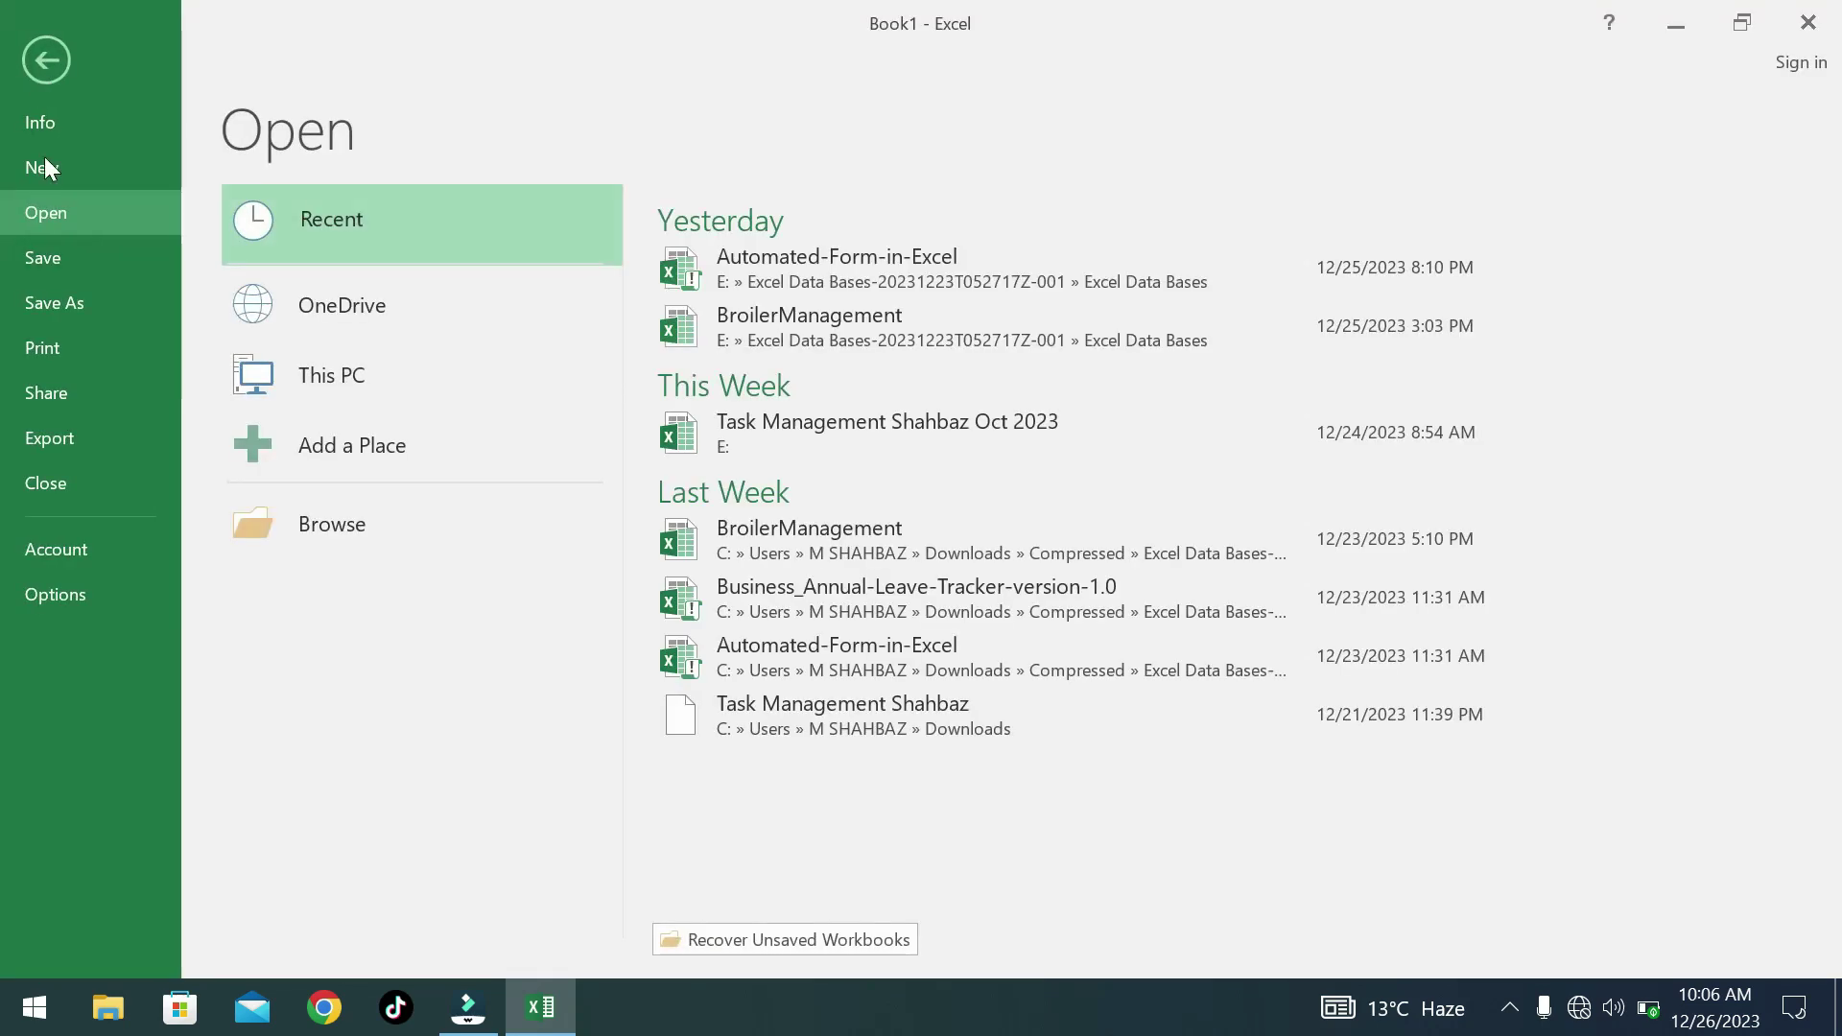
left_click(107, 606)
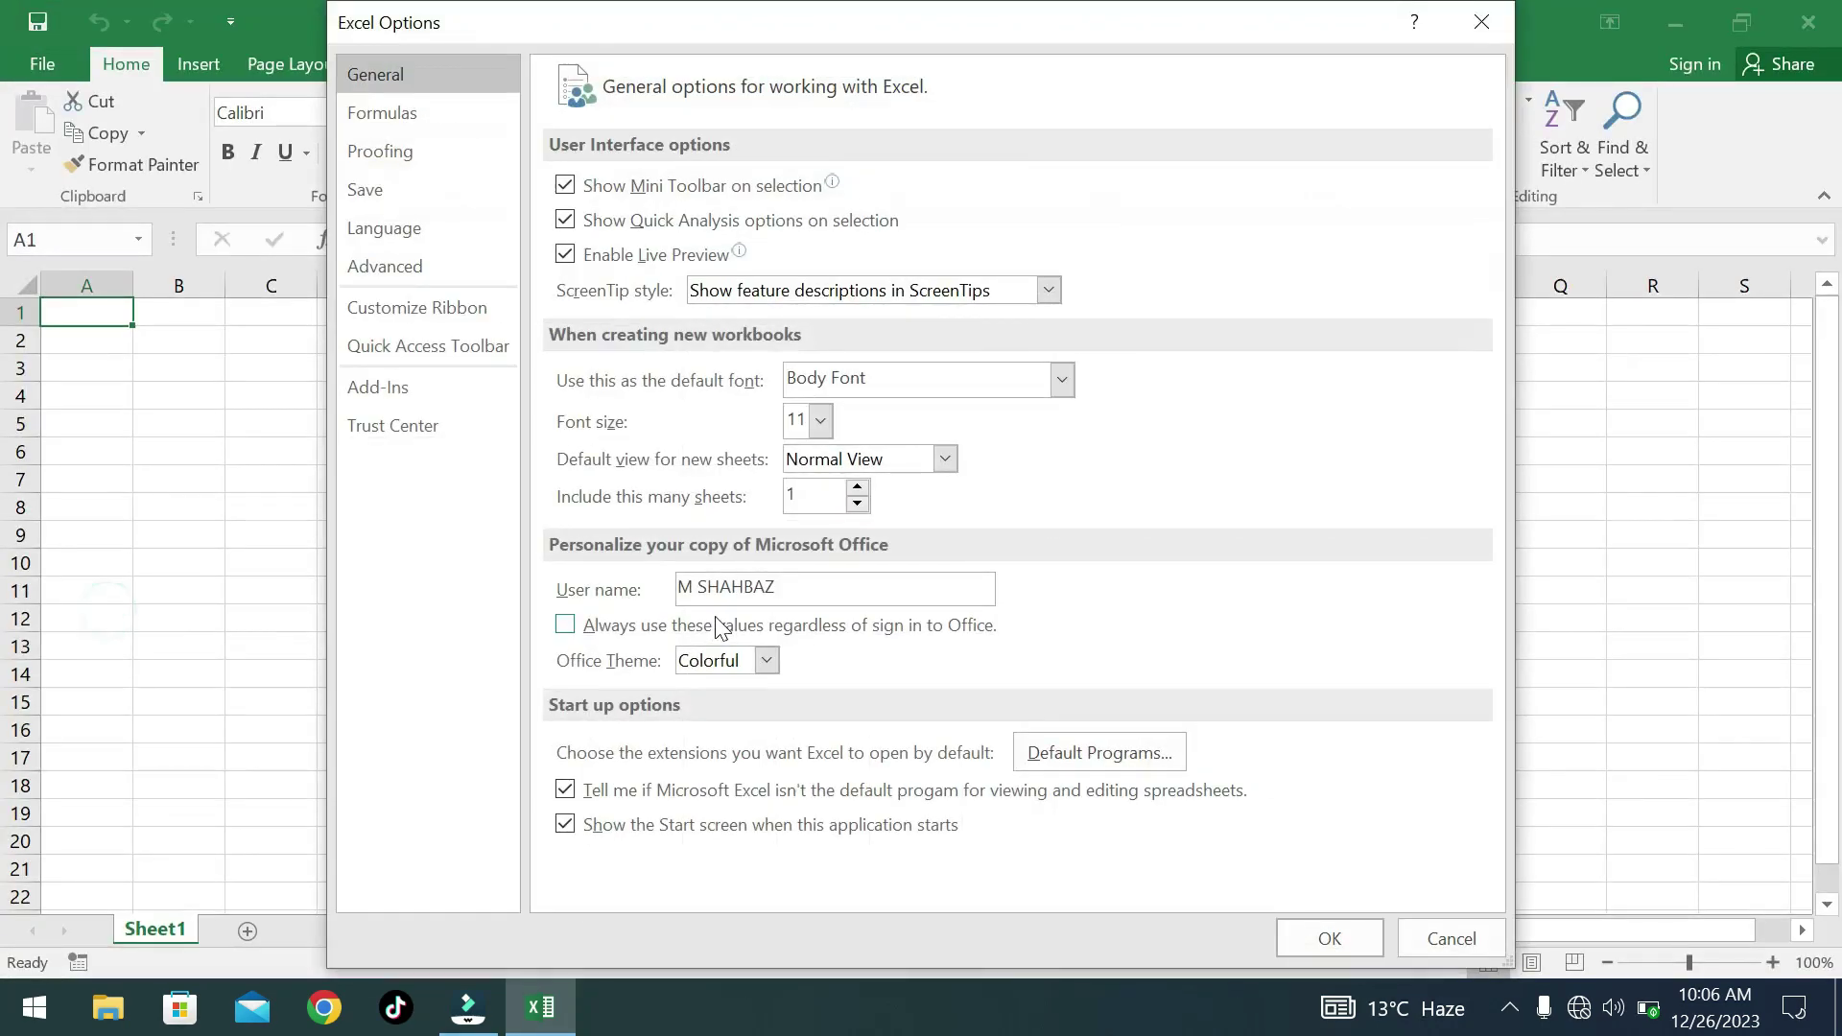
left_click(754, 658)
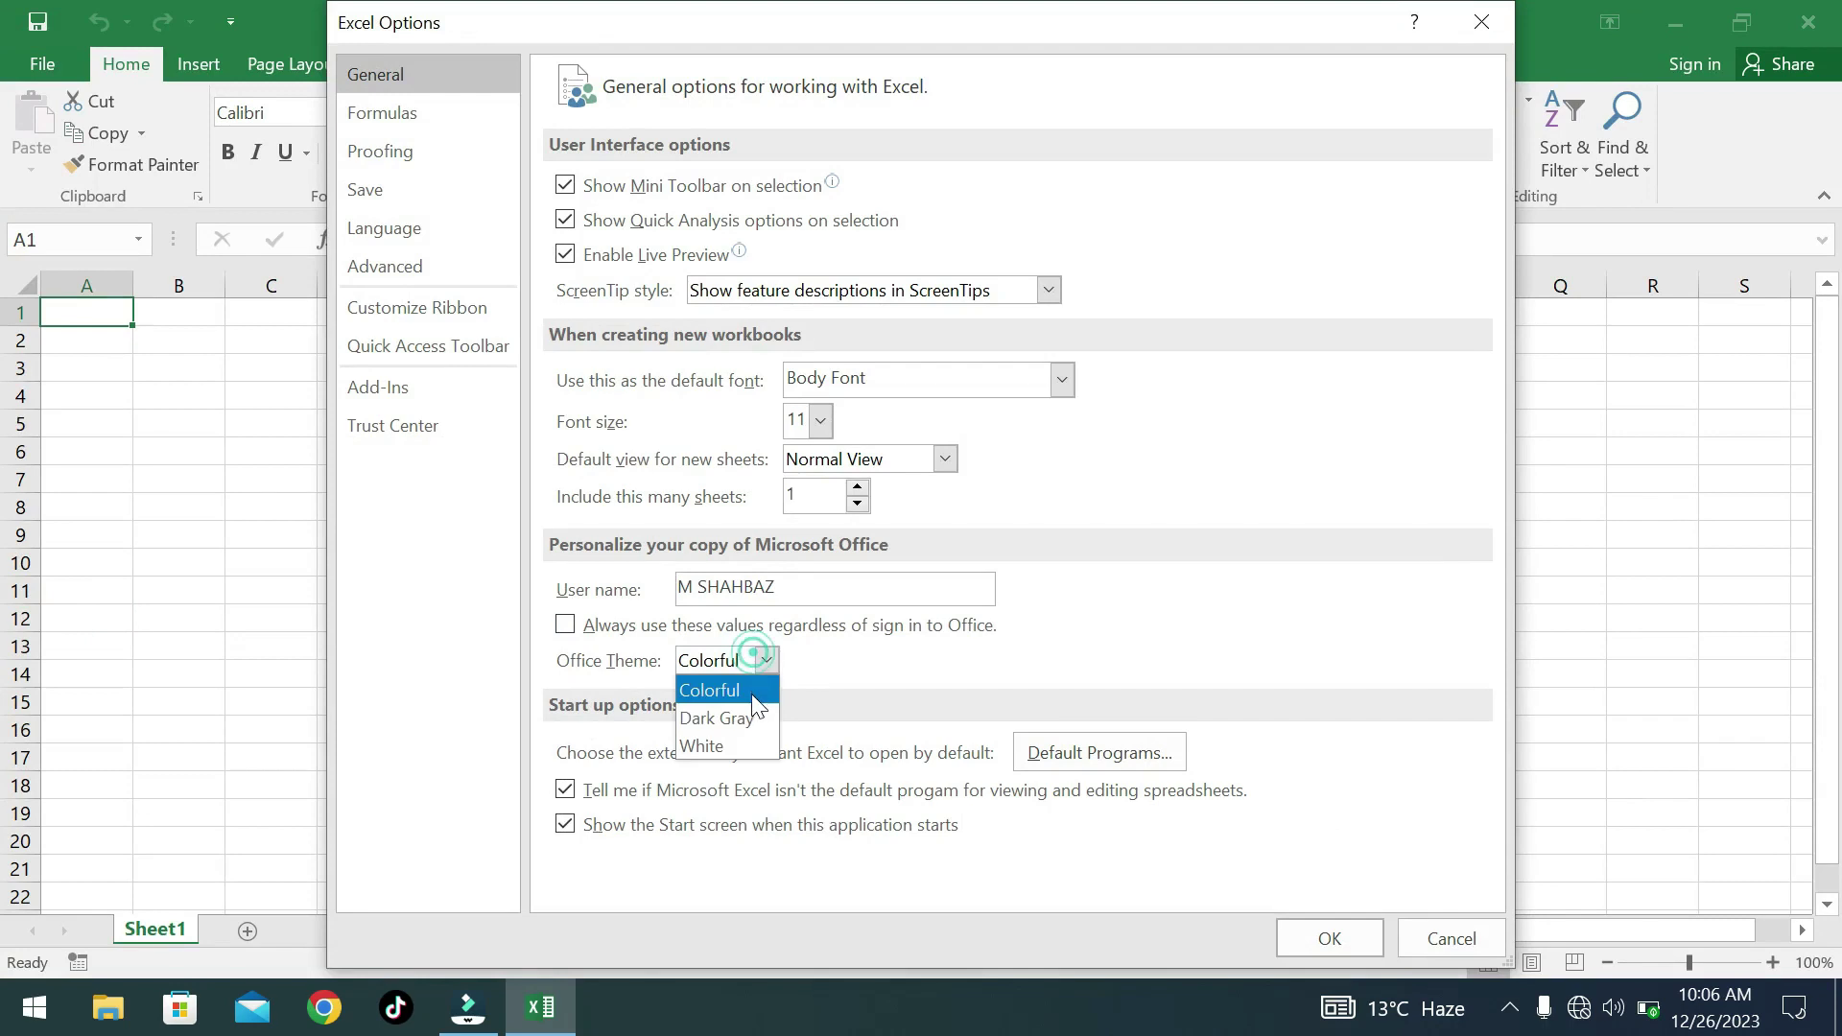
left_click(746, 717)
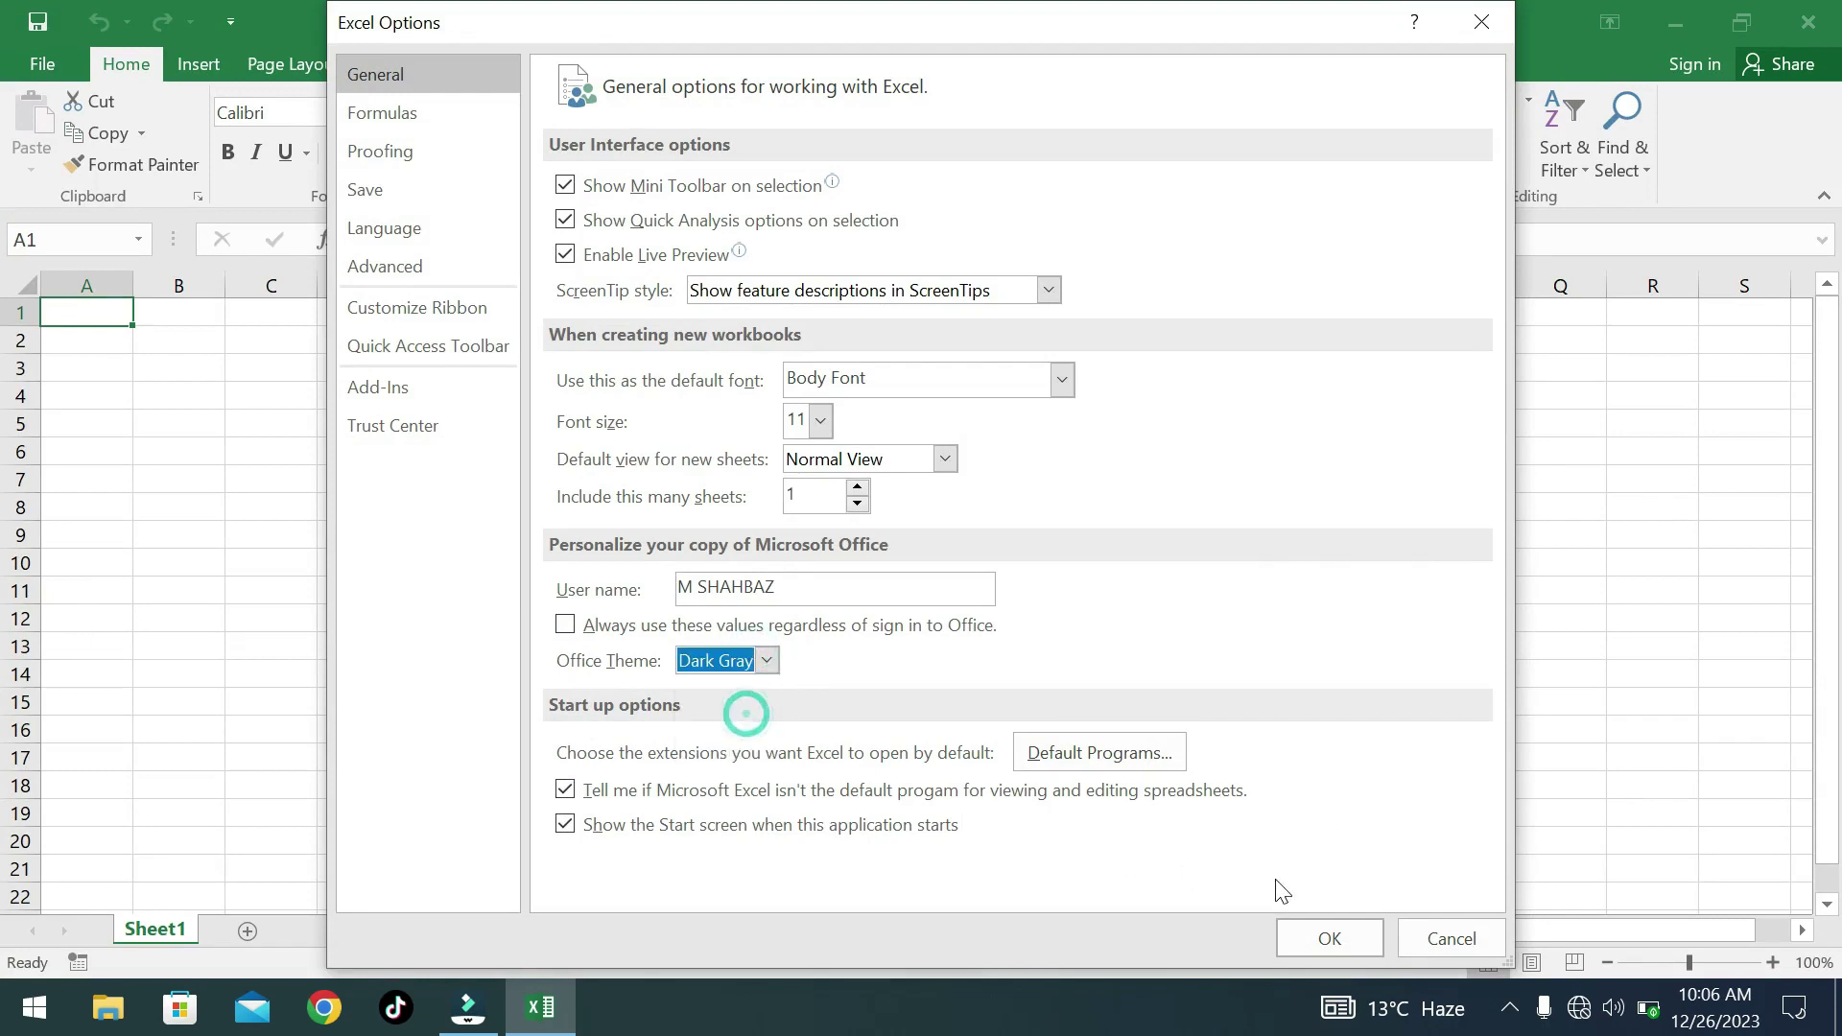
left_click(1328, 938)
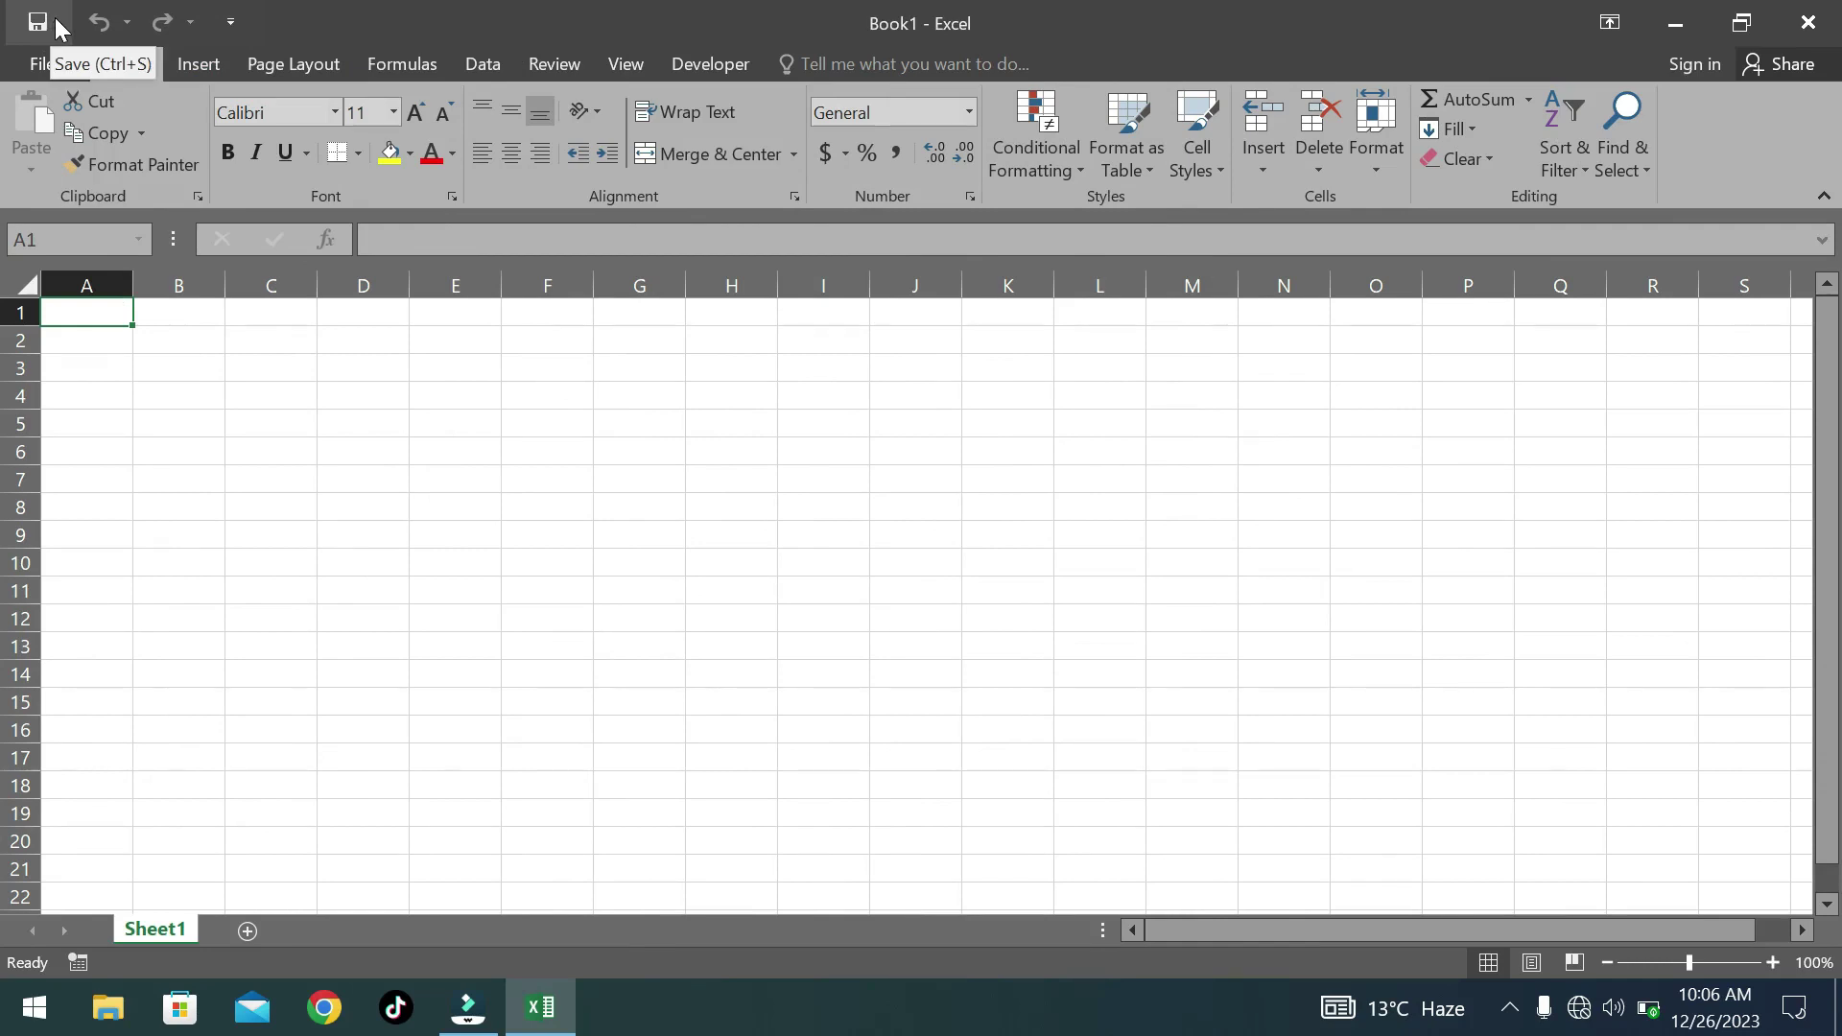
Look through the Quick Access Toolbar customization commands without adding or removing any.
left_click(231, 32)
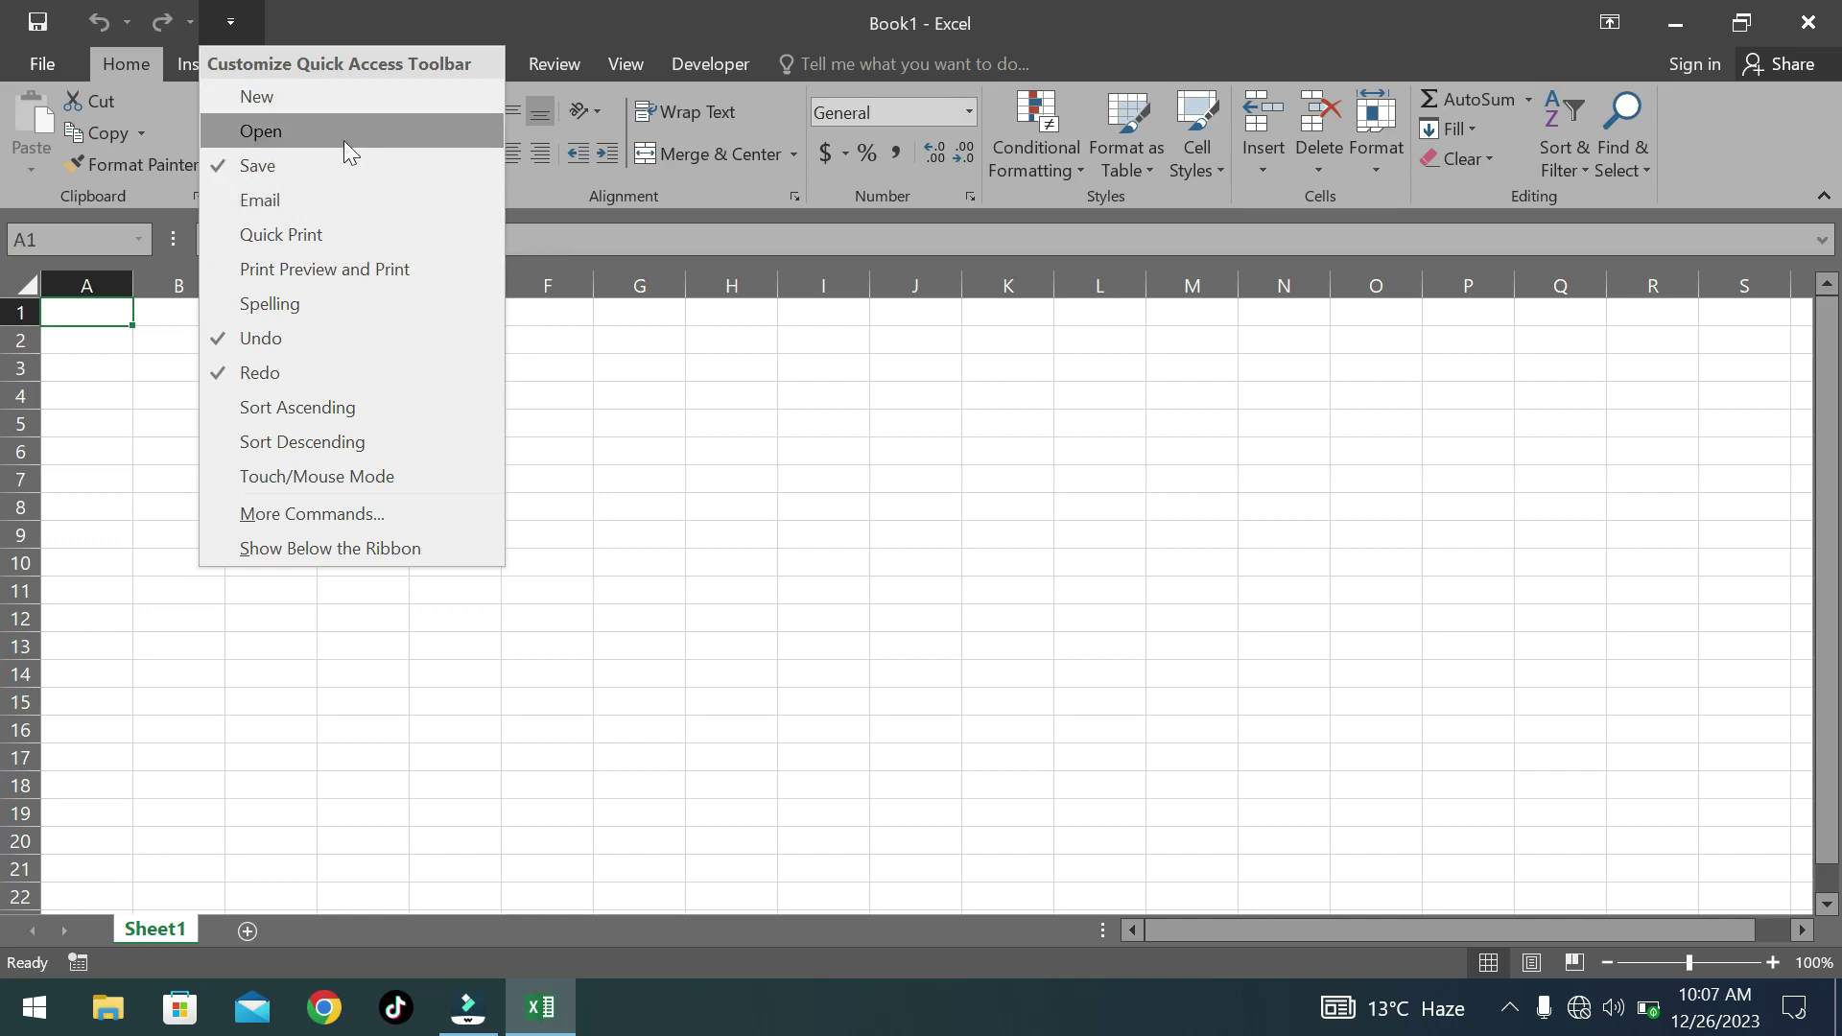
left_click(415, 13)
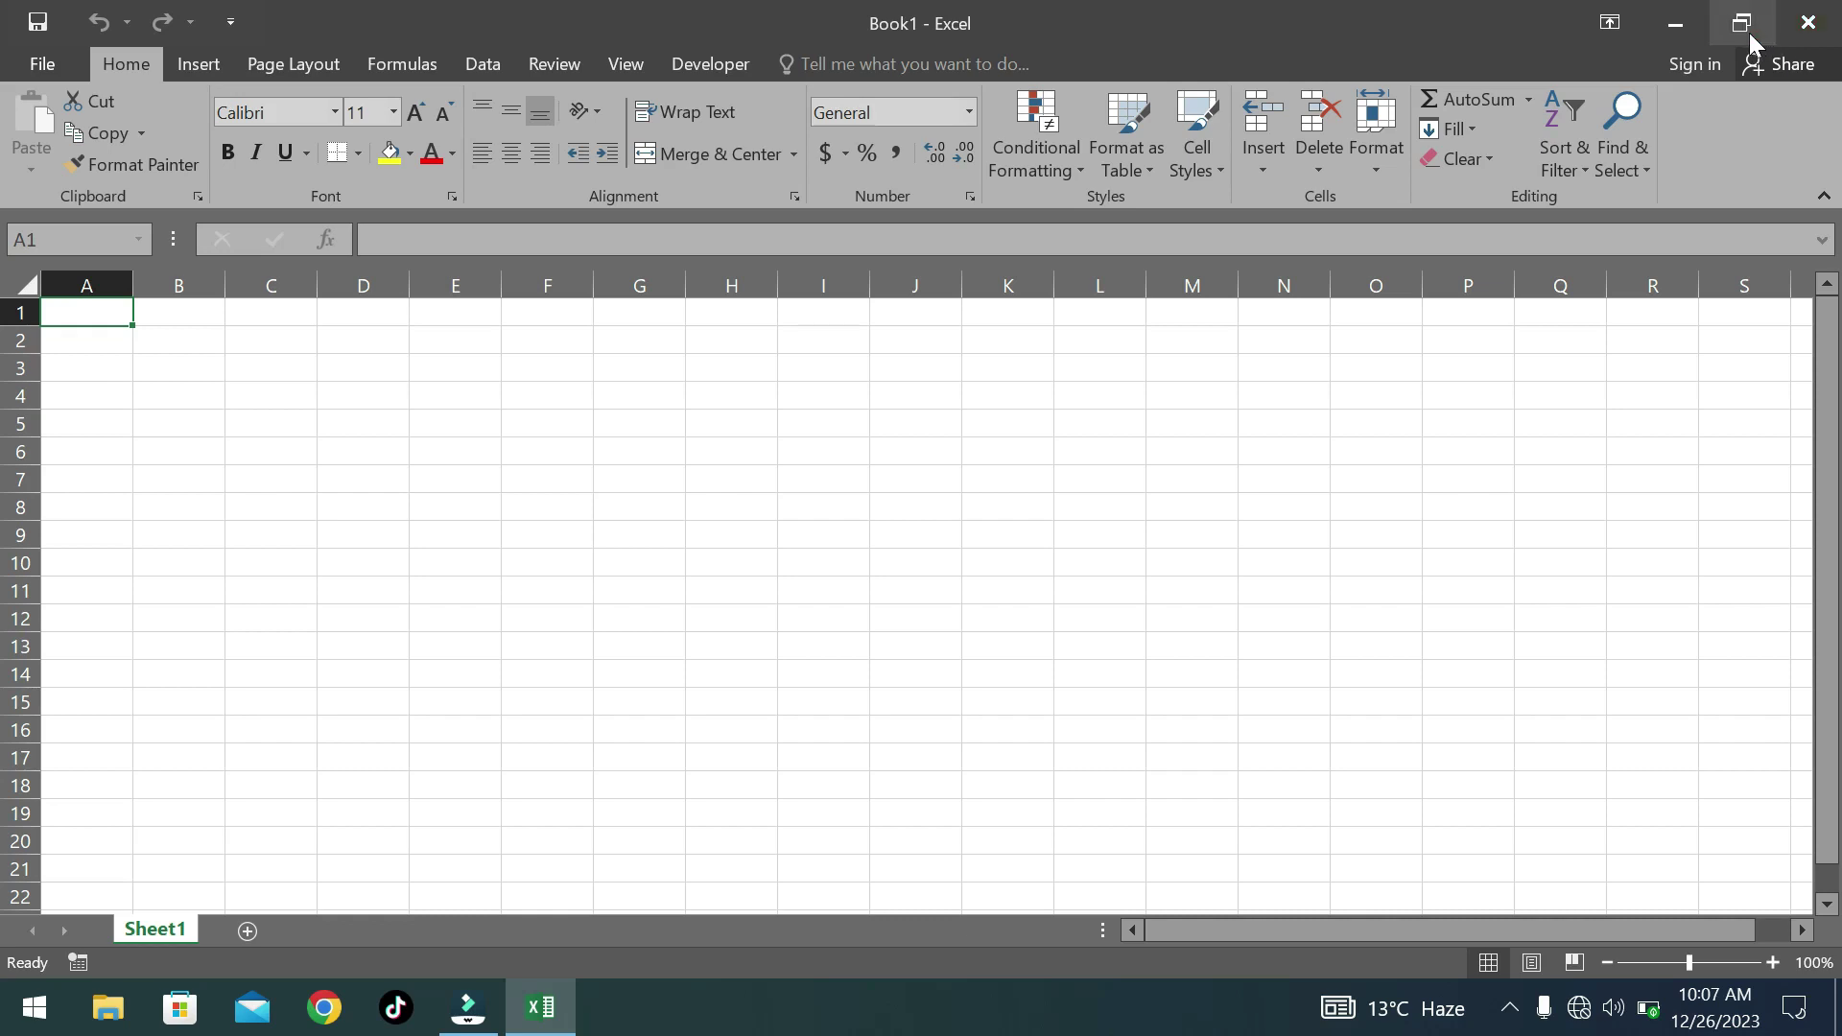
Close Excel, reopen it from its desktop shortcut and create a blank workbook.
left_click(1801, 31)
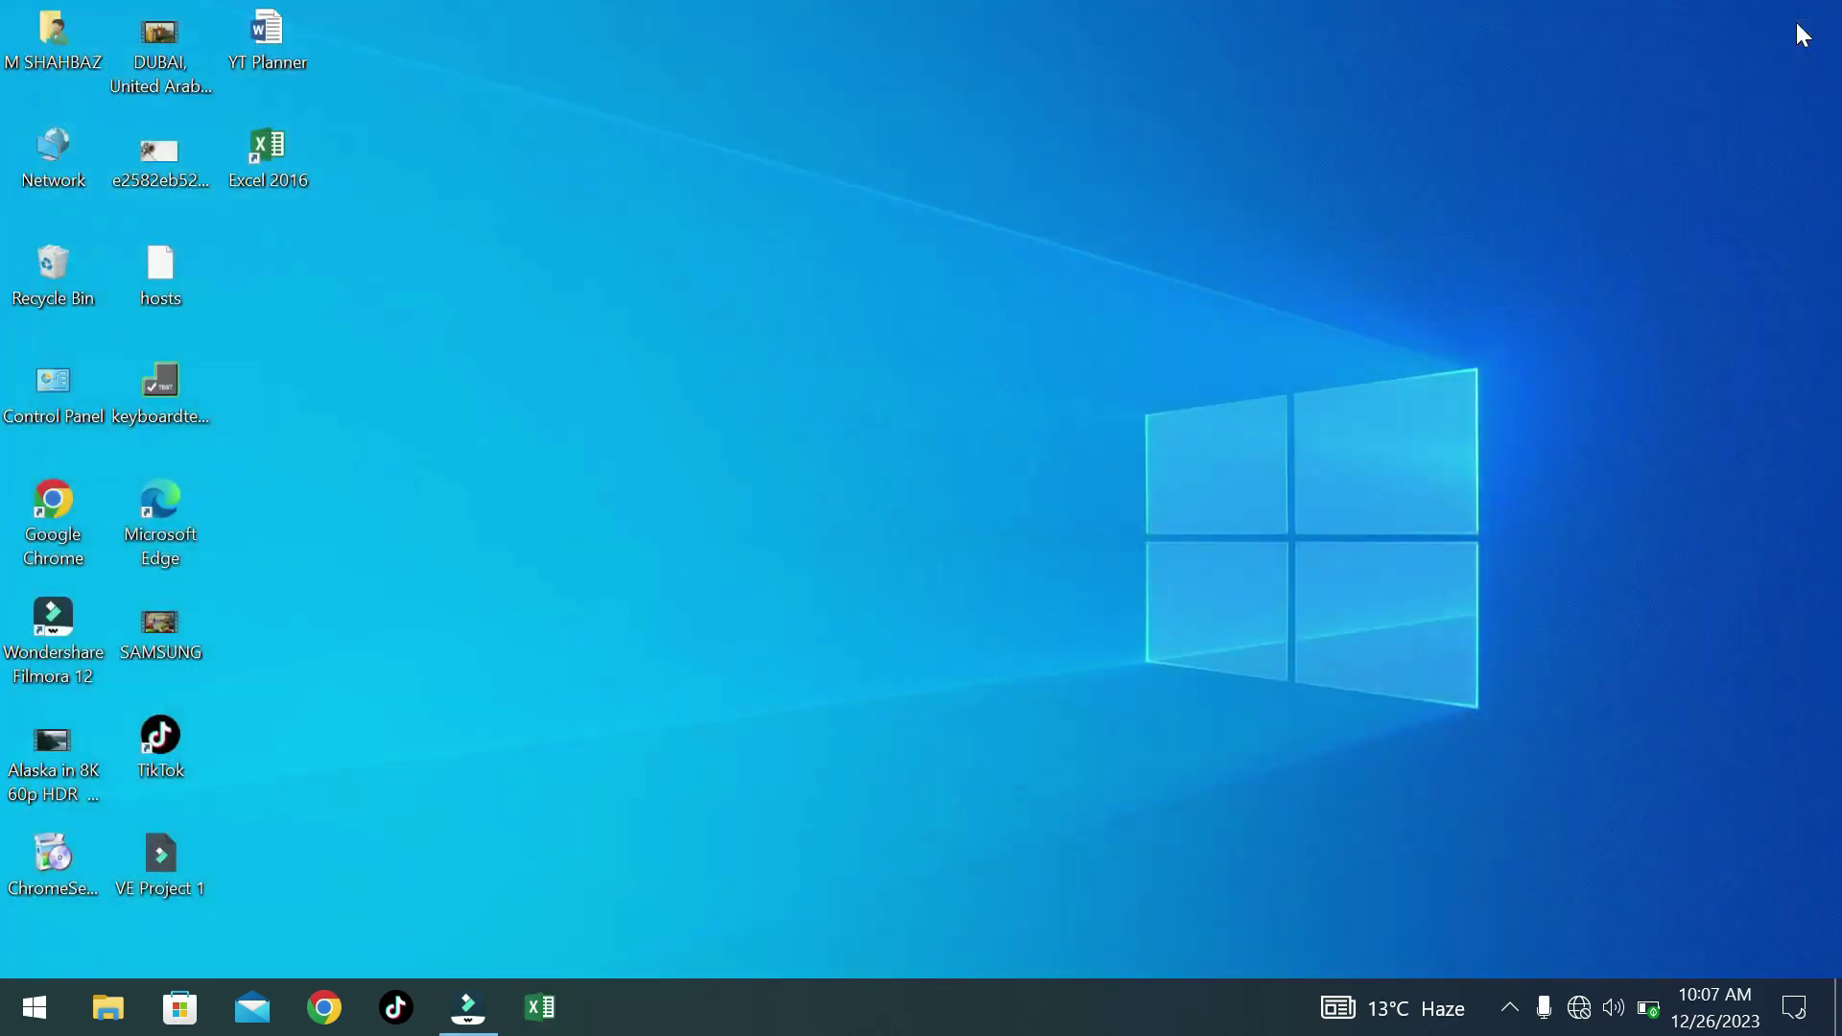
double_click(285, 161)
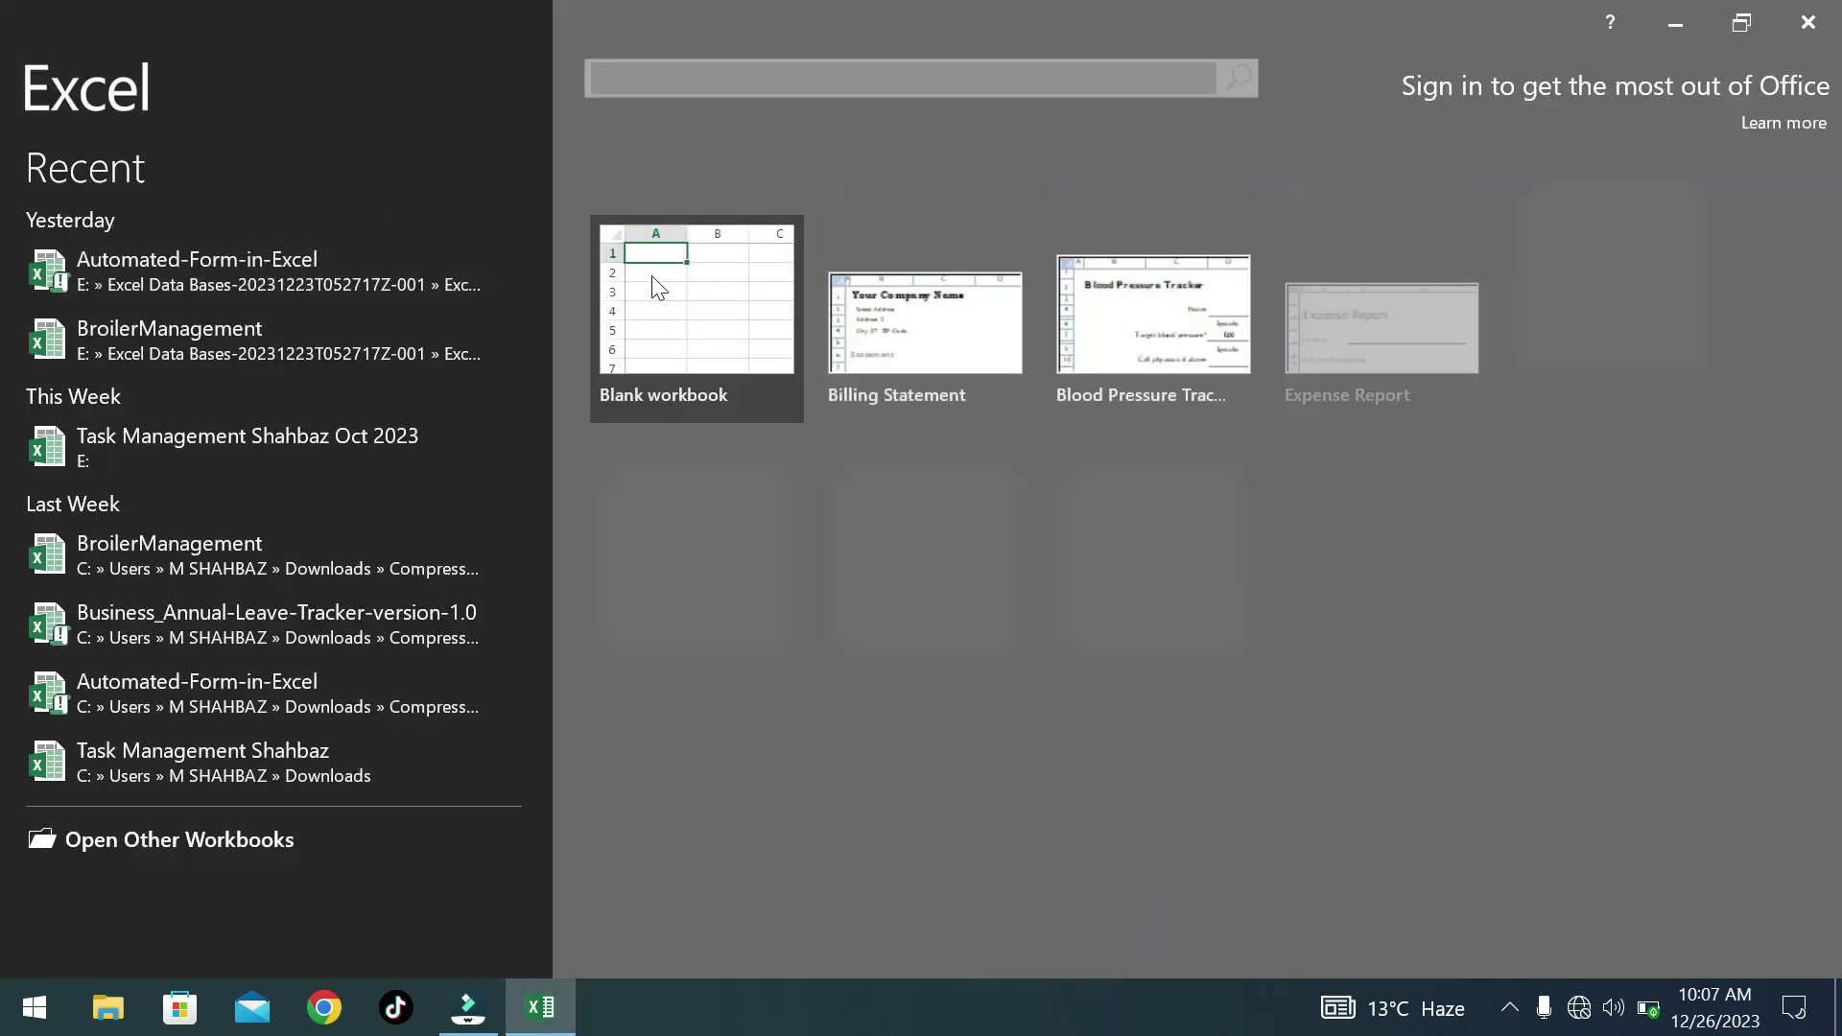
key("Return")
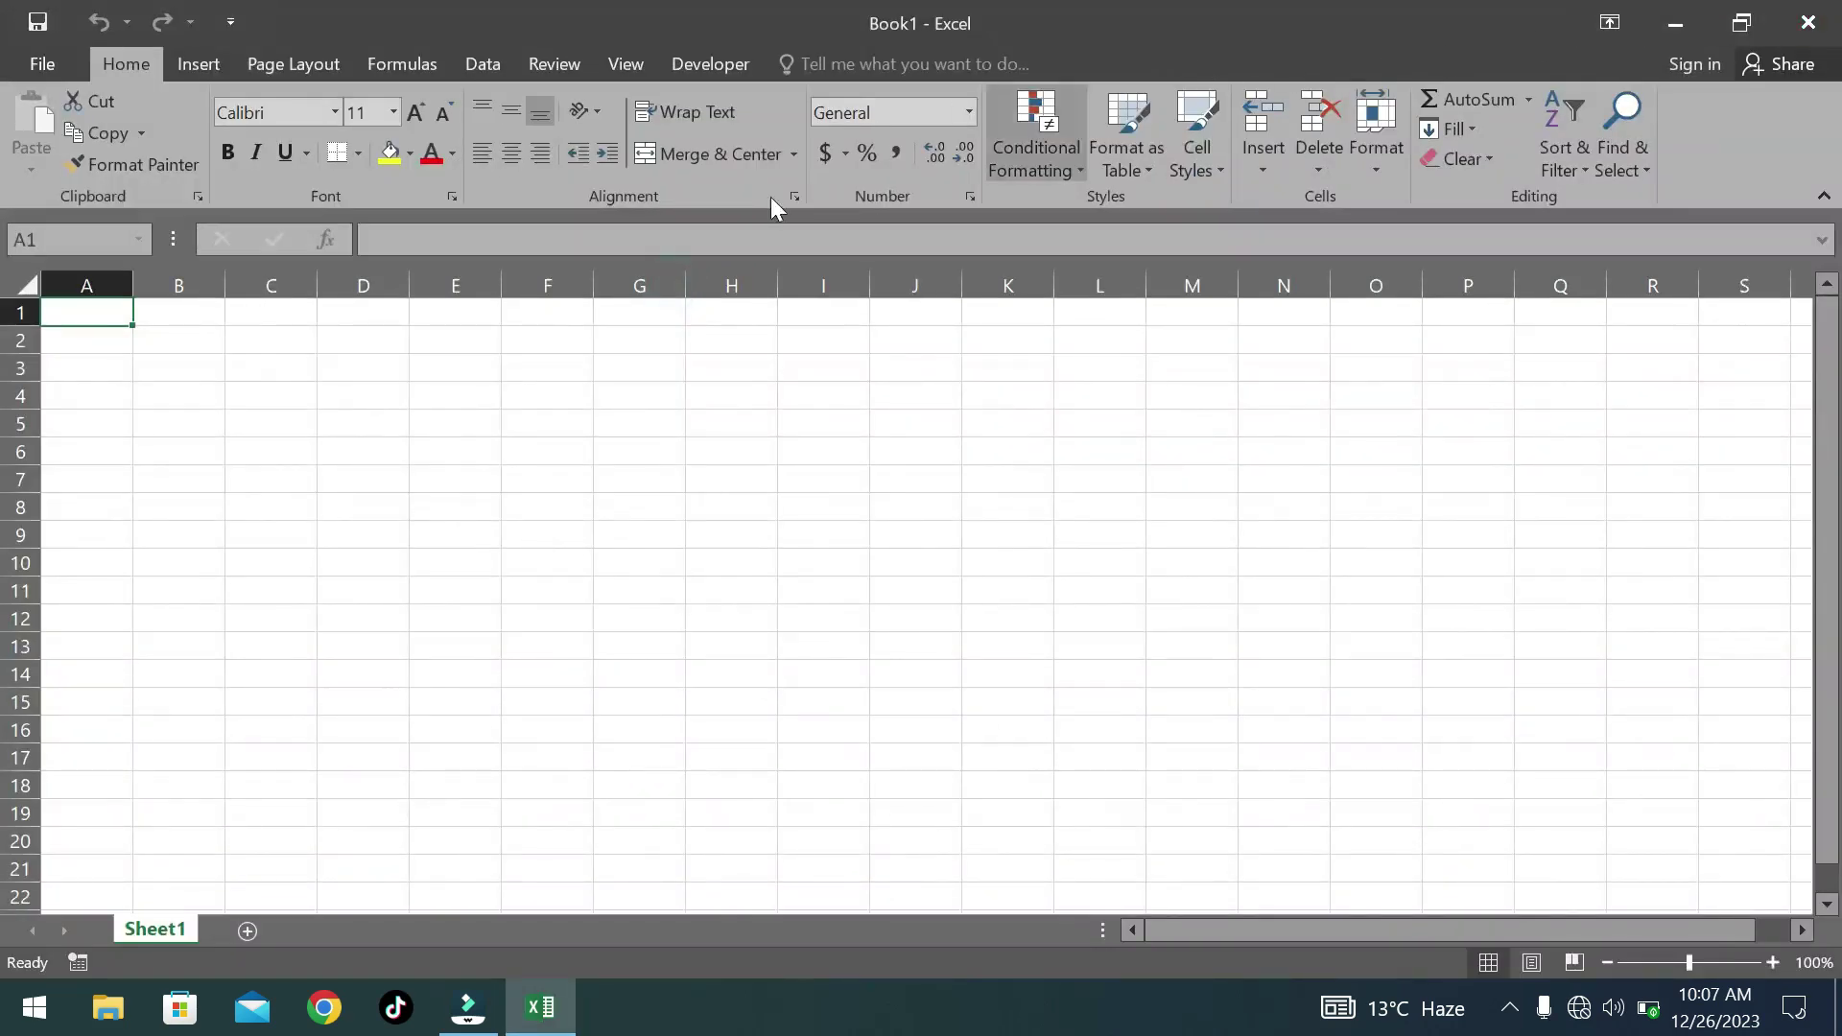
Restore the Excel window to a smaller size, move it around the desktop and maximize it again.
left_click(1732, 29)
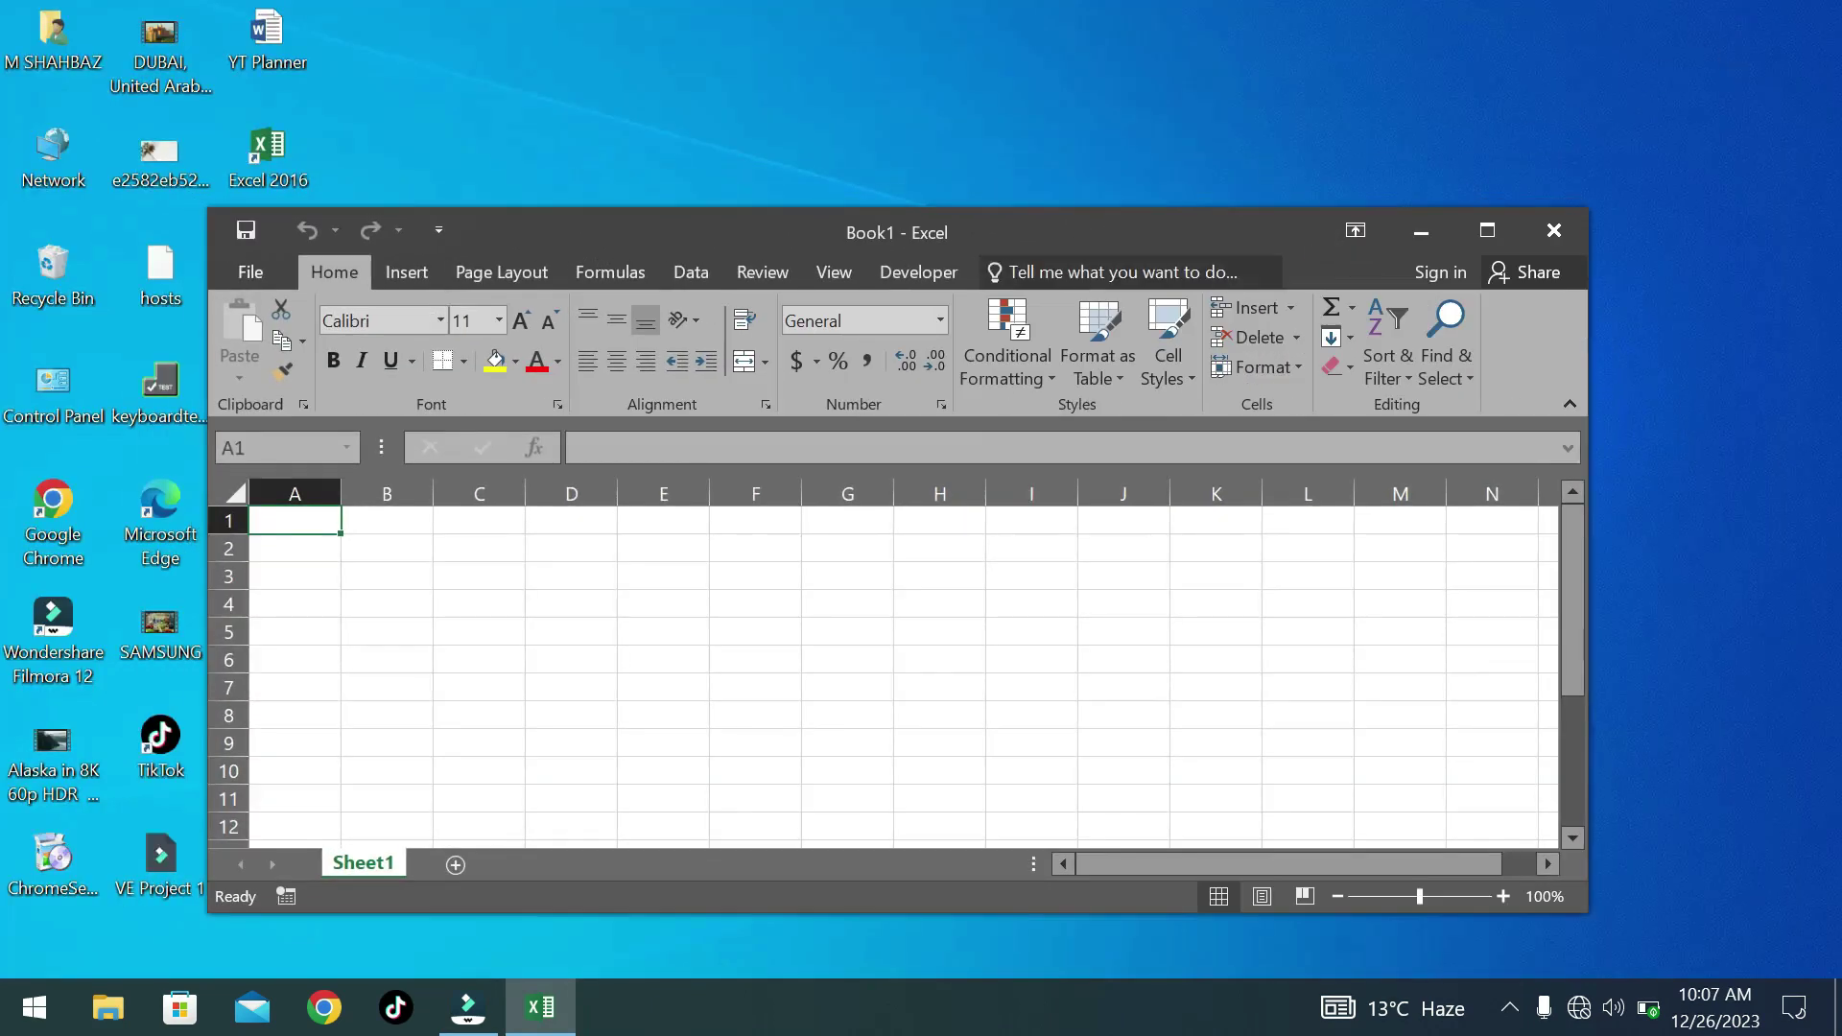
left_click_drag(1168, 235, 861, 219)
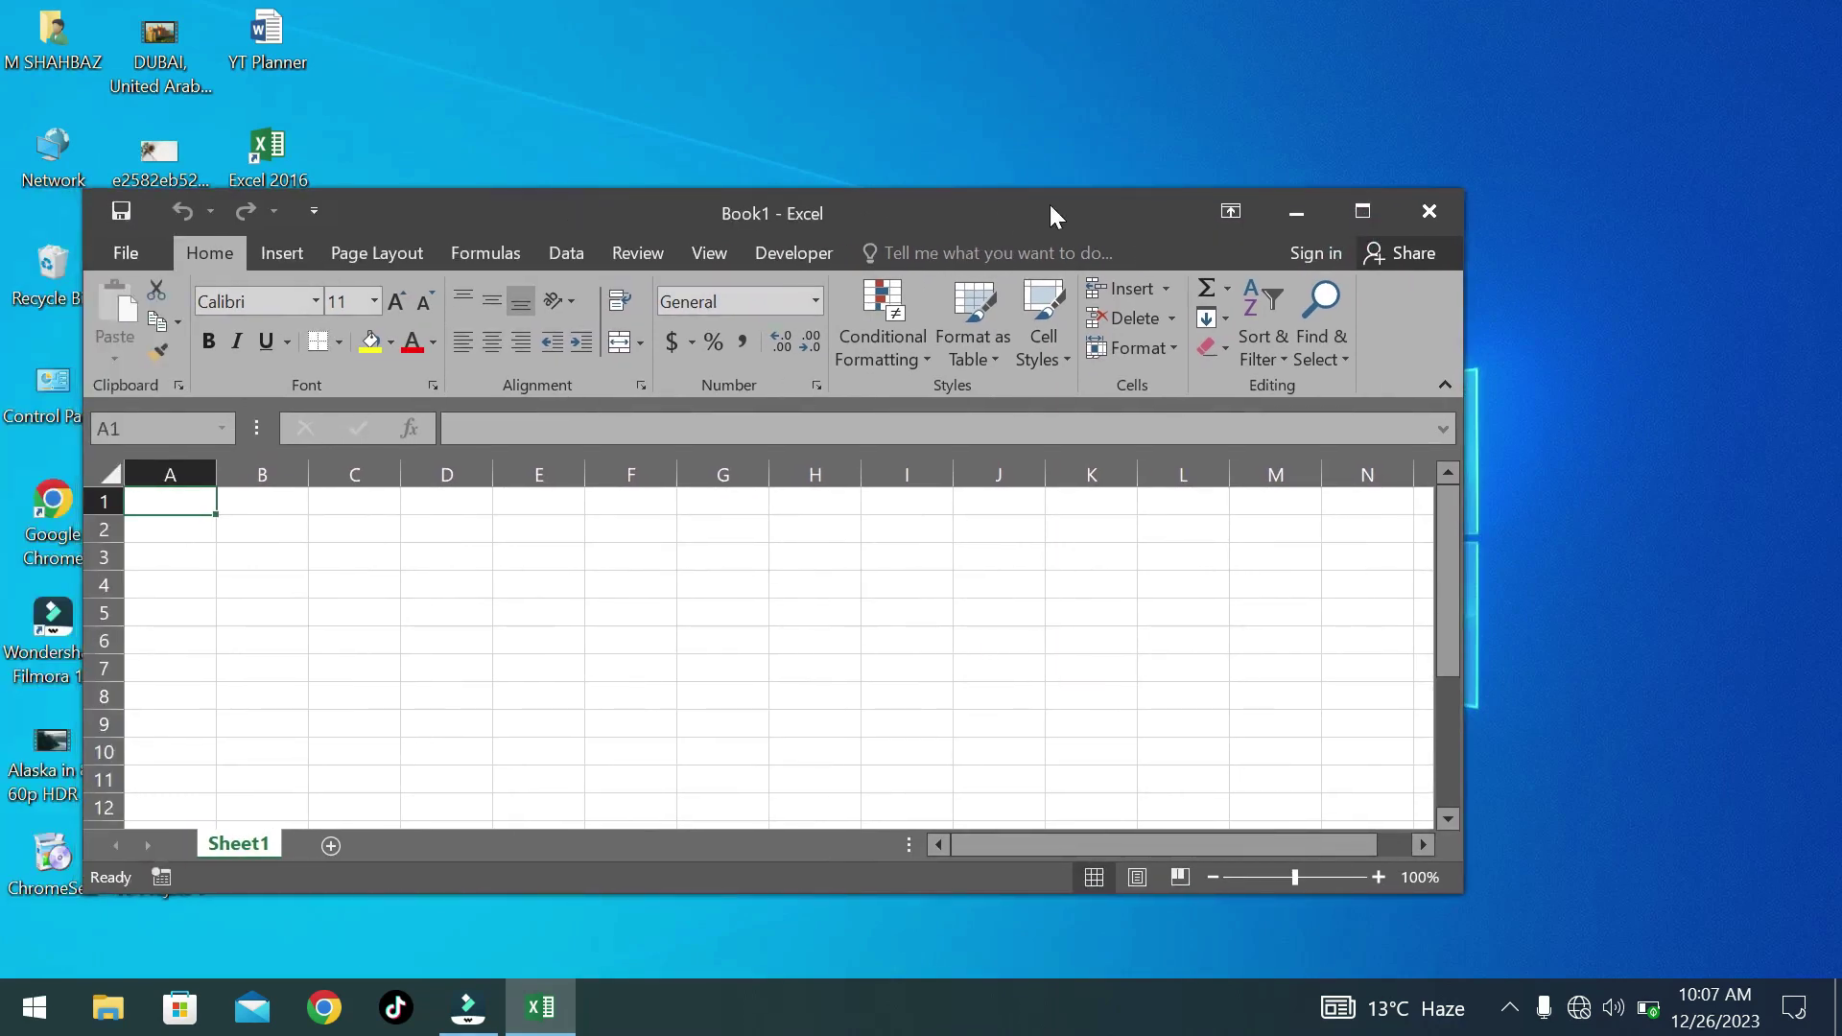
left_click_drag(866, 206, 895, 176)
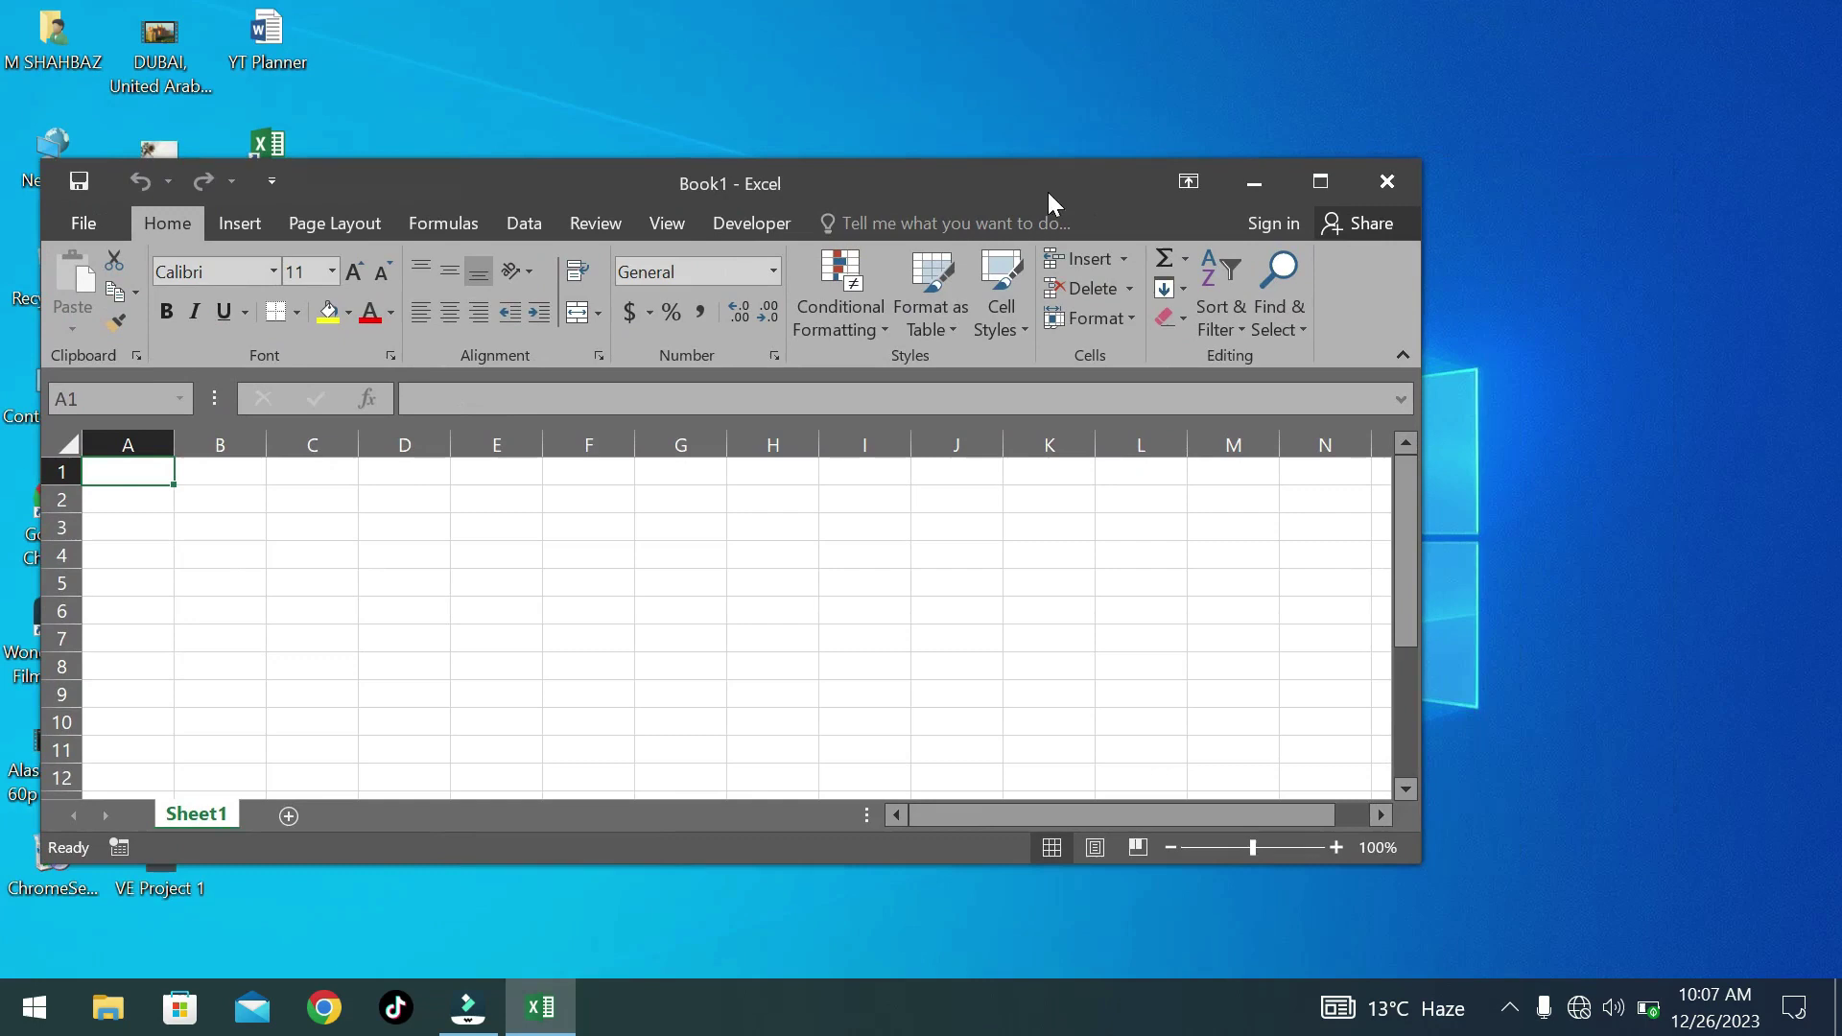
left_click(1328, 187)
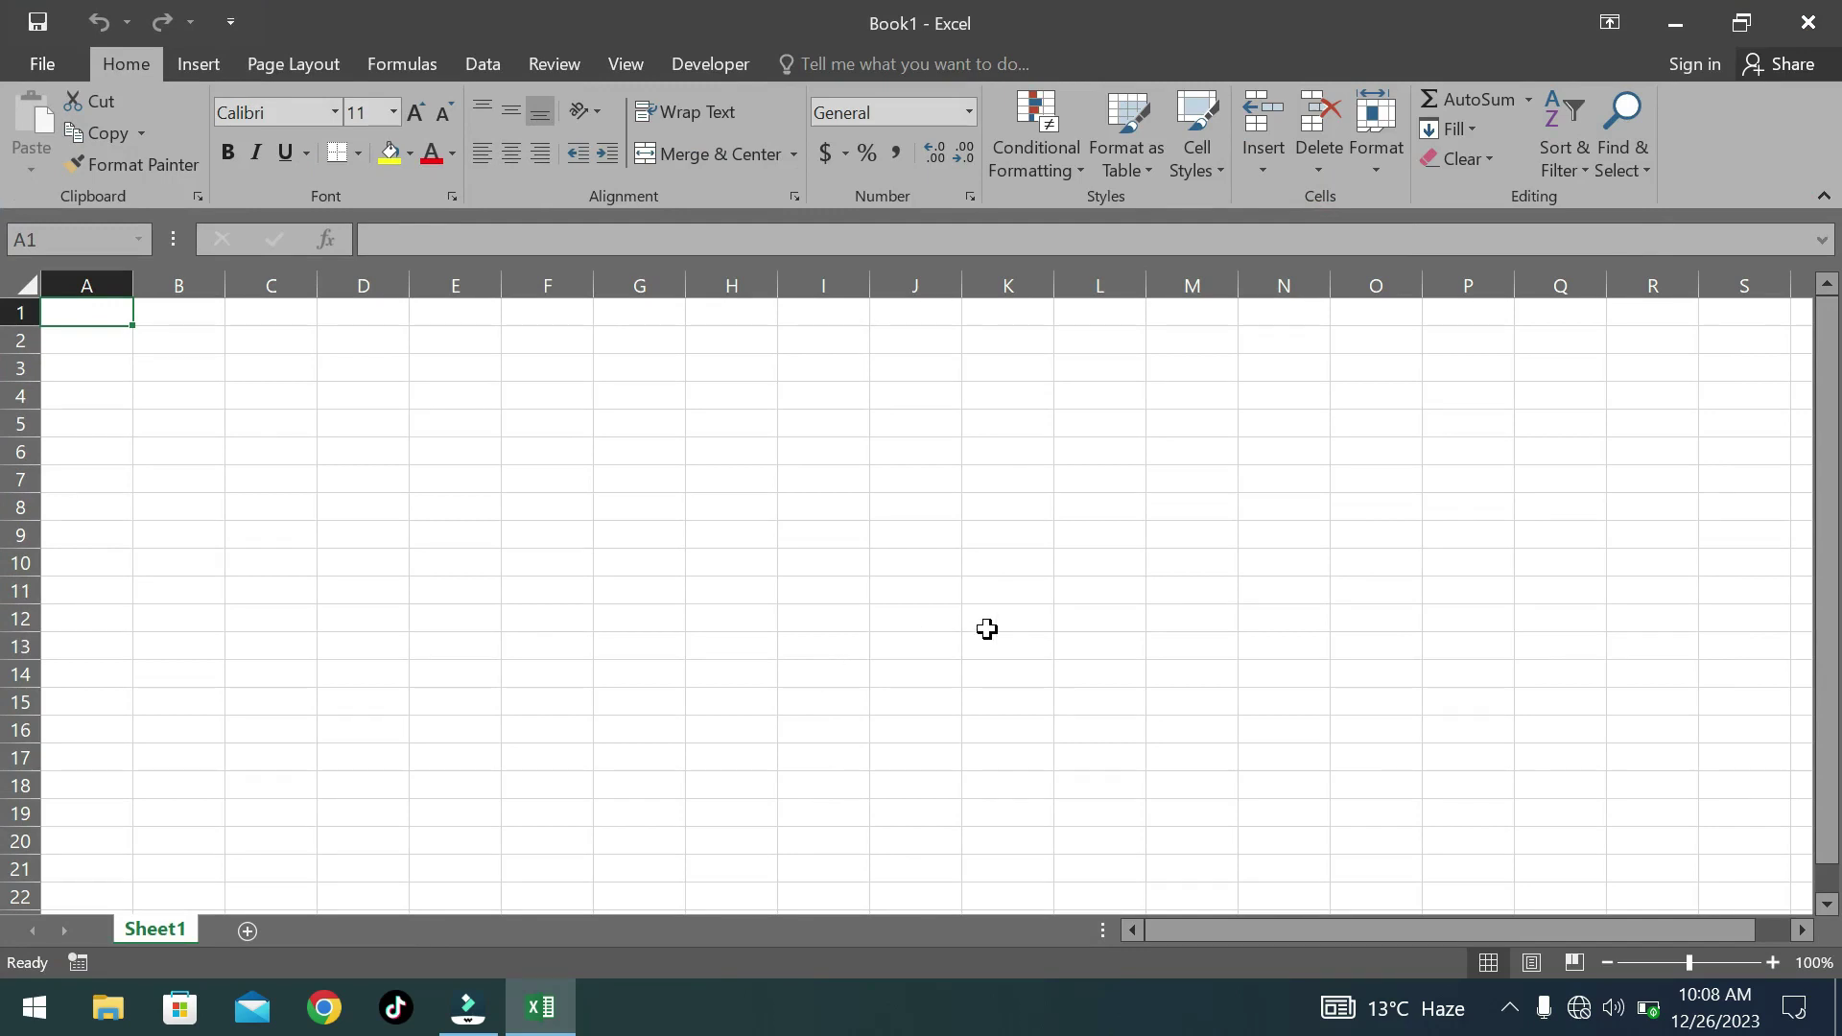
Minimize the Excel window and bring it back from the taskbar, doing this twice.
left_click(1665, 19)
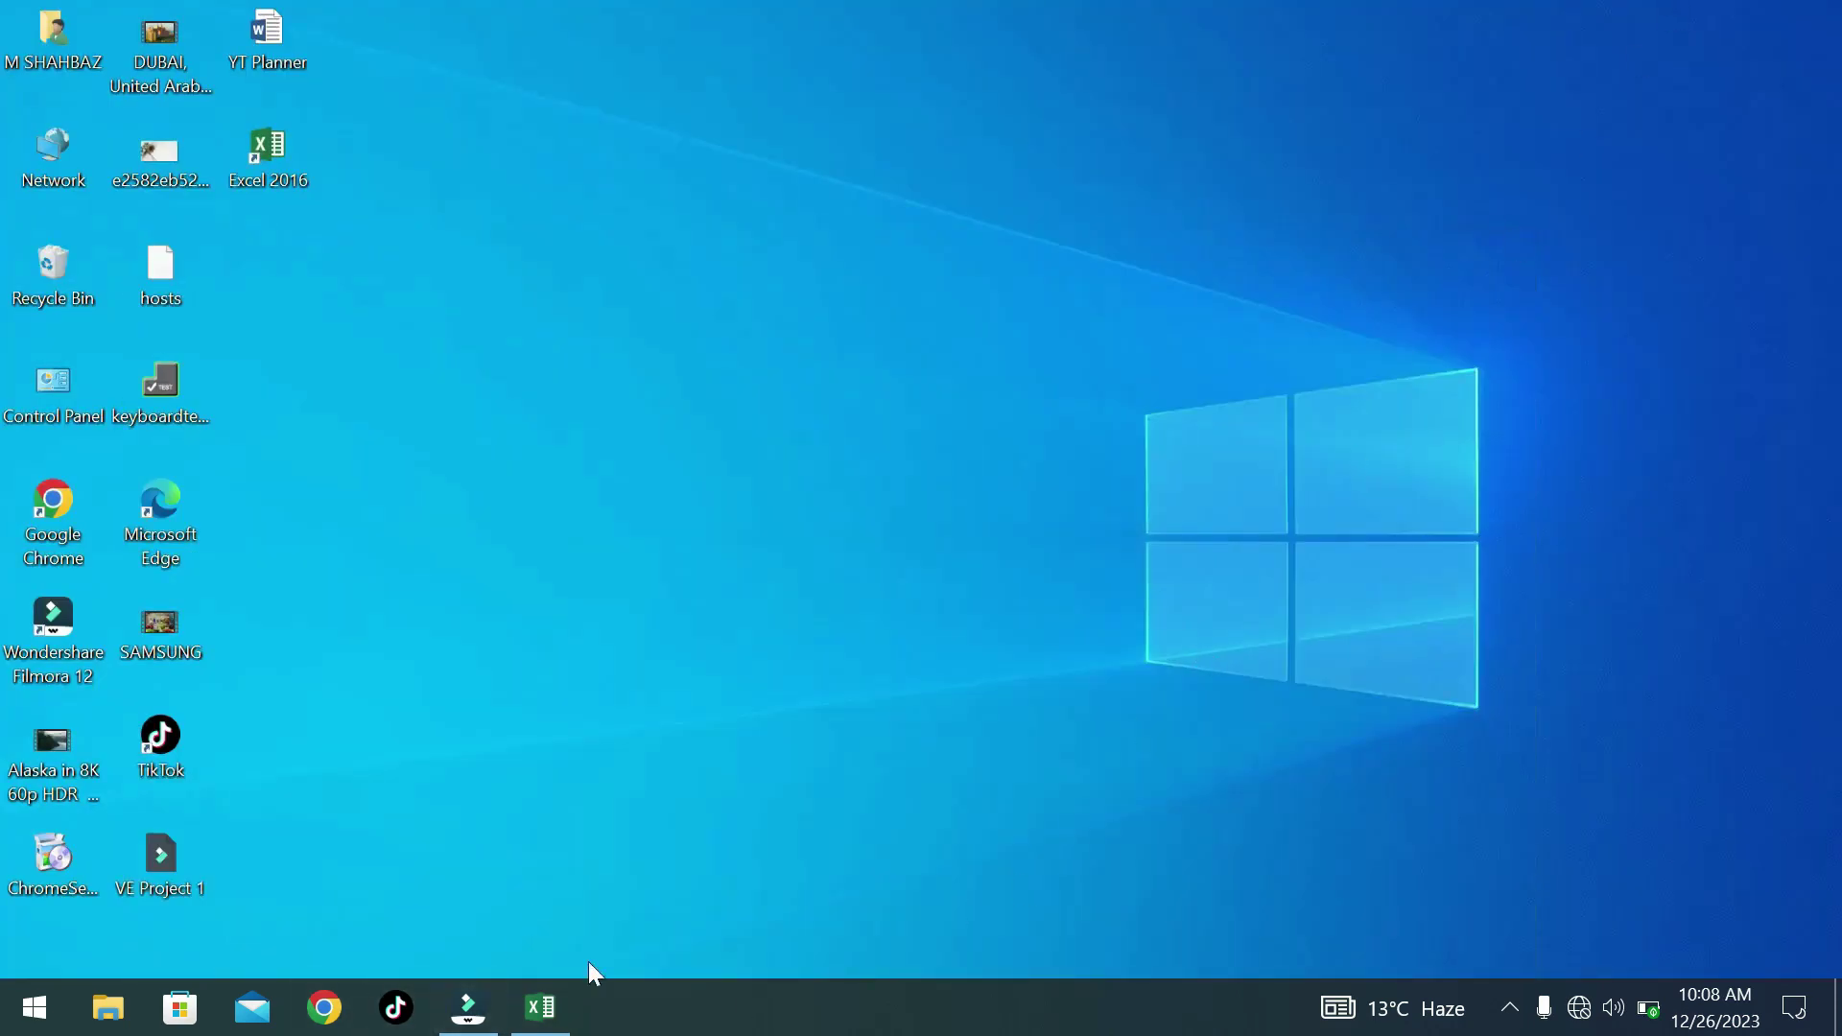
mouse_move(554, 1019)
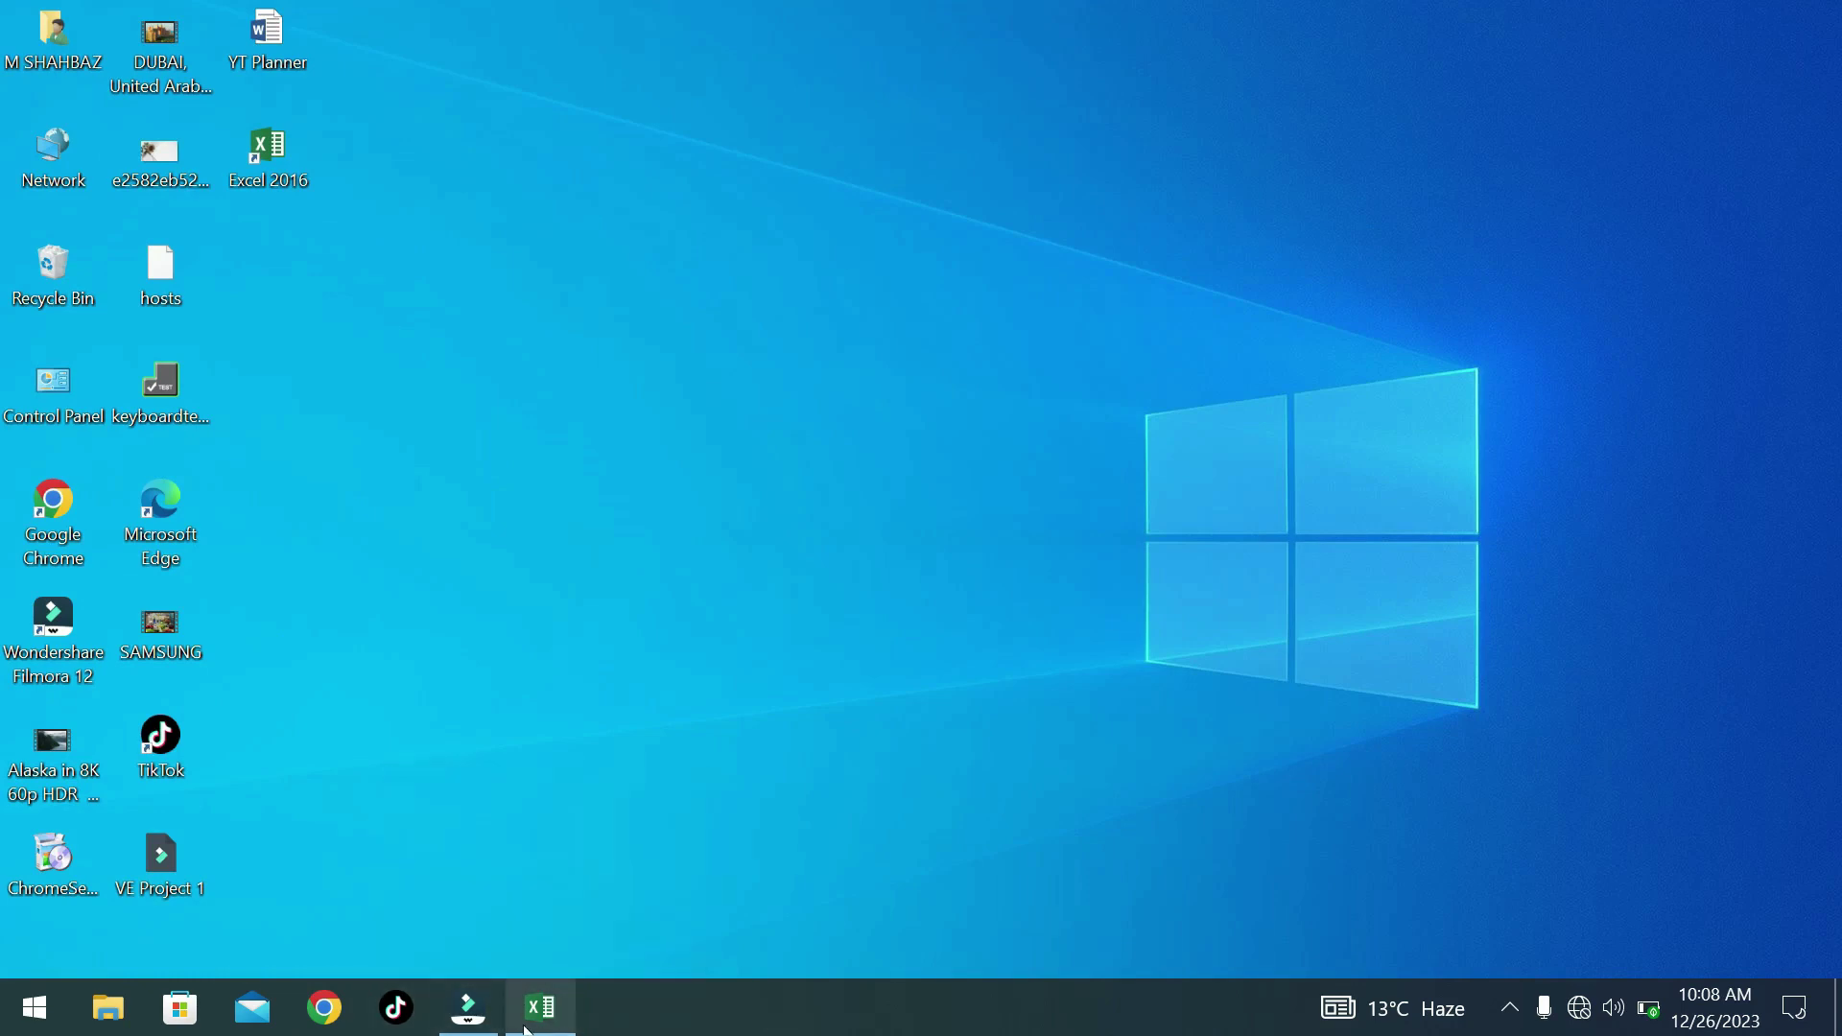
left_click(662, 1024)
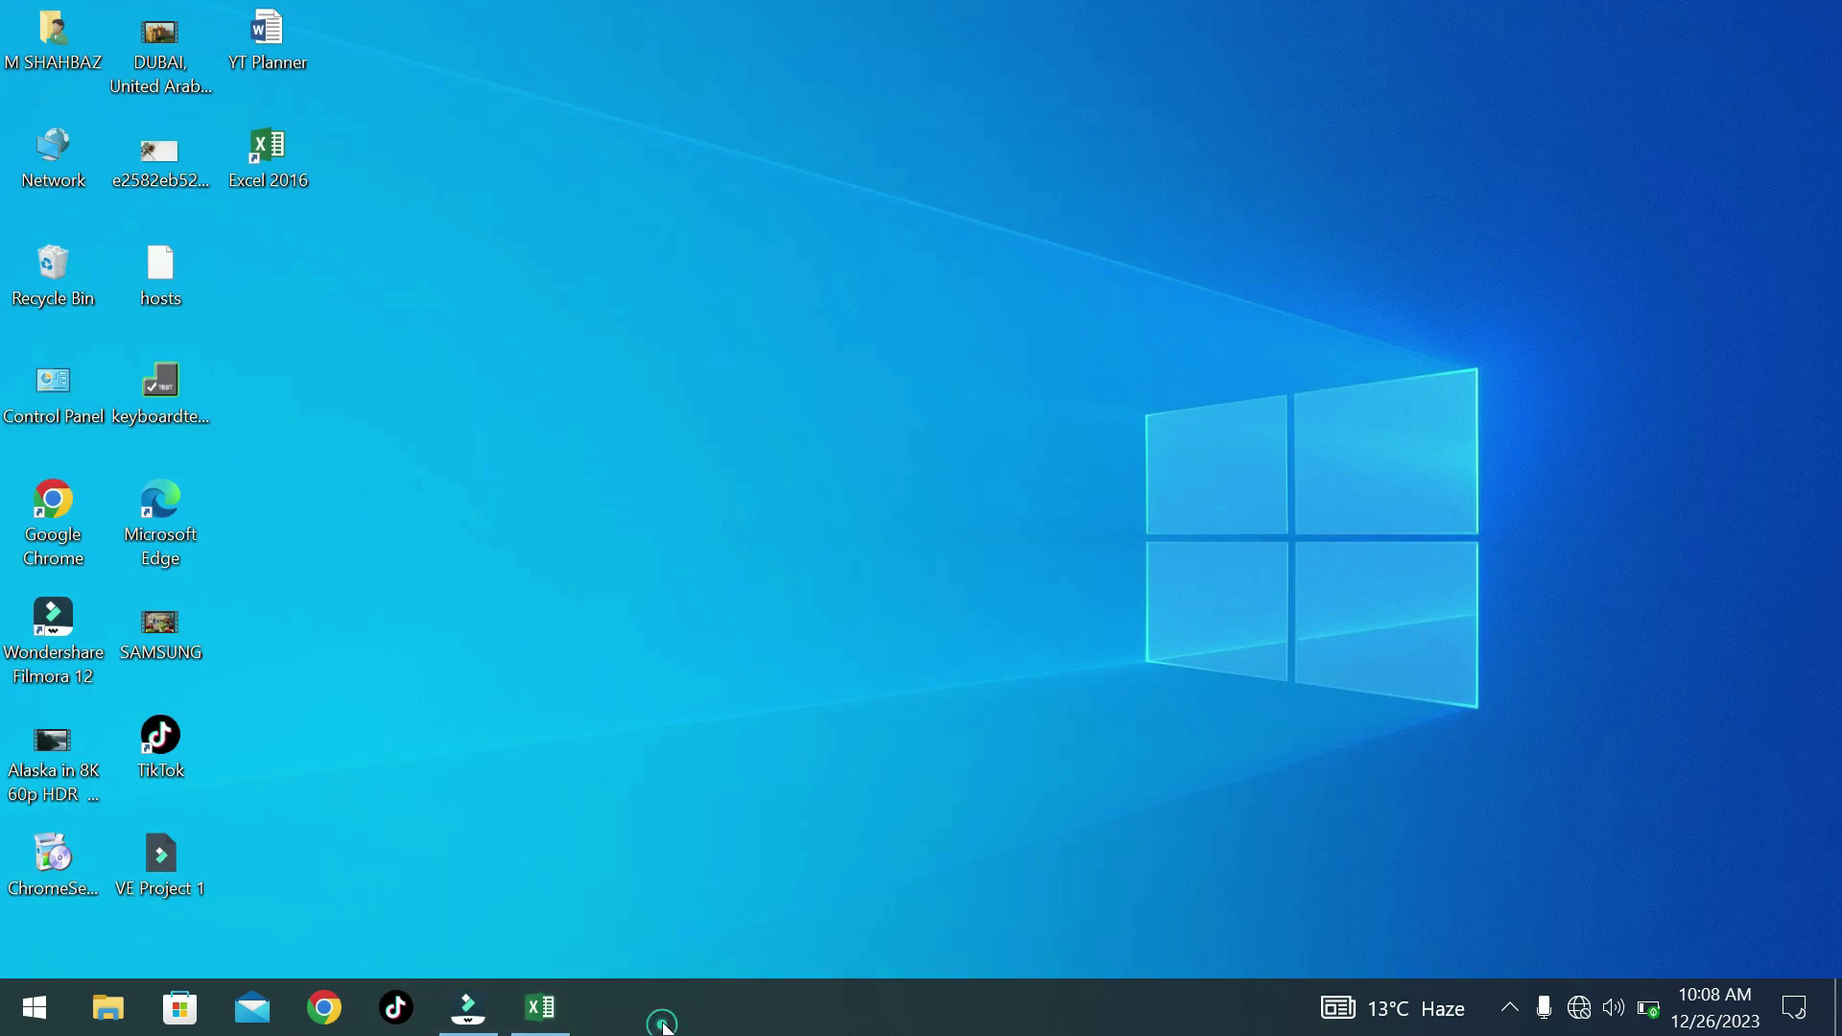
left_click(543, 1009)
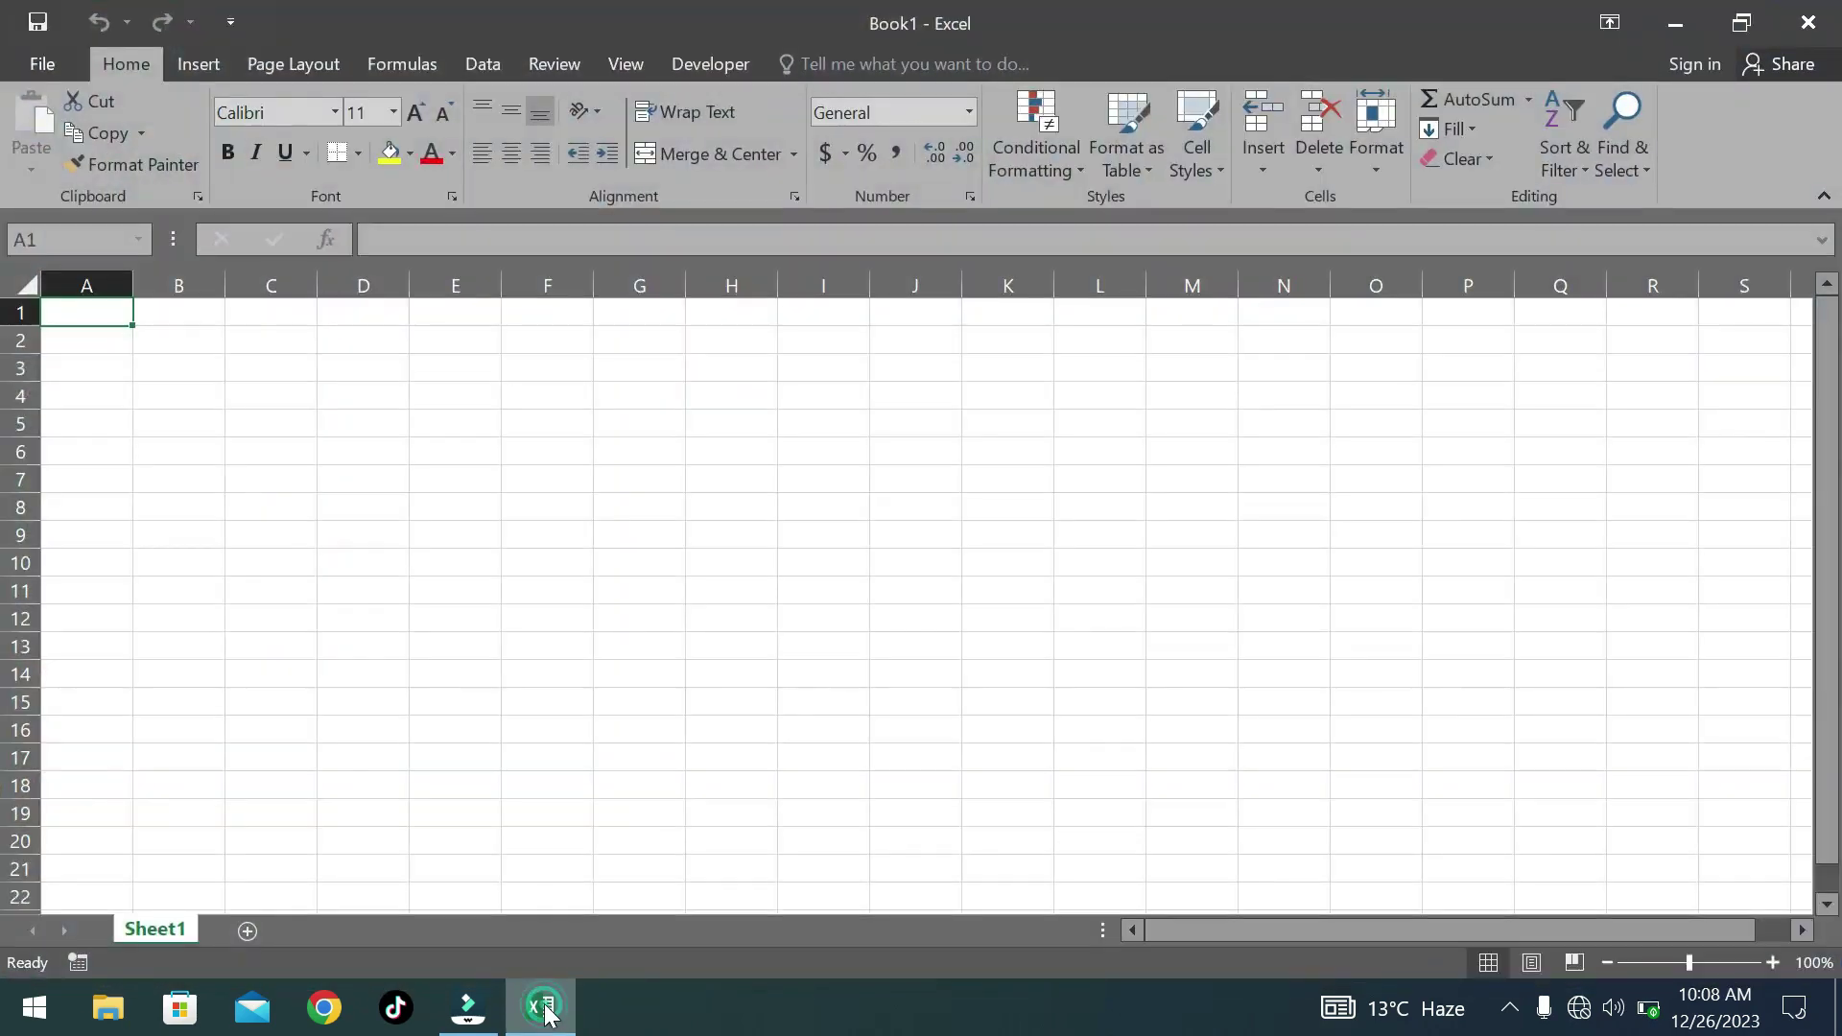
left_click(1675, 13)
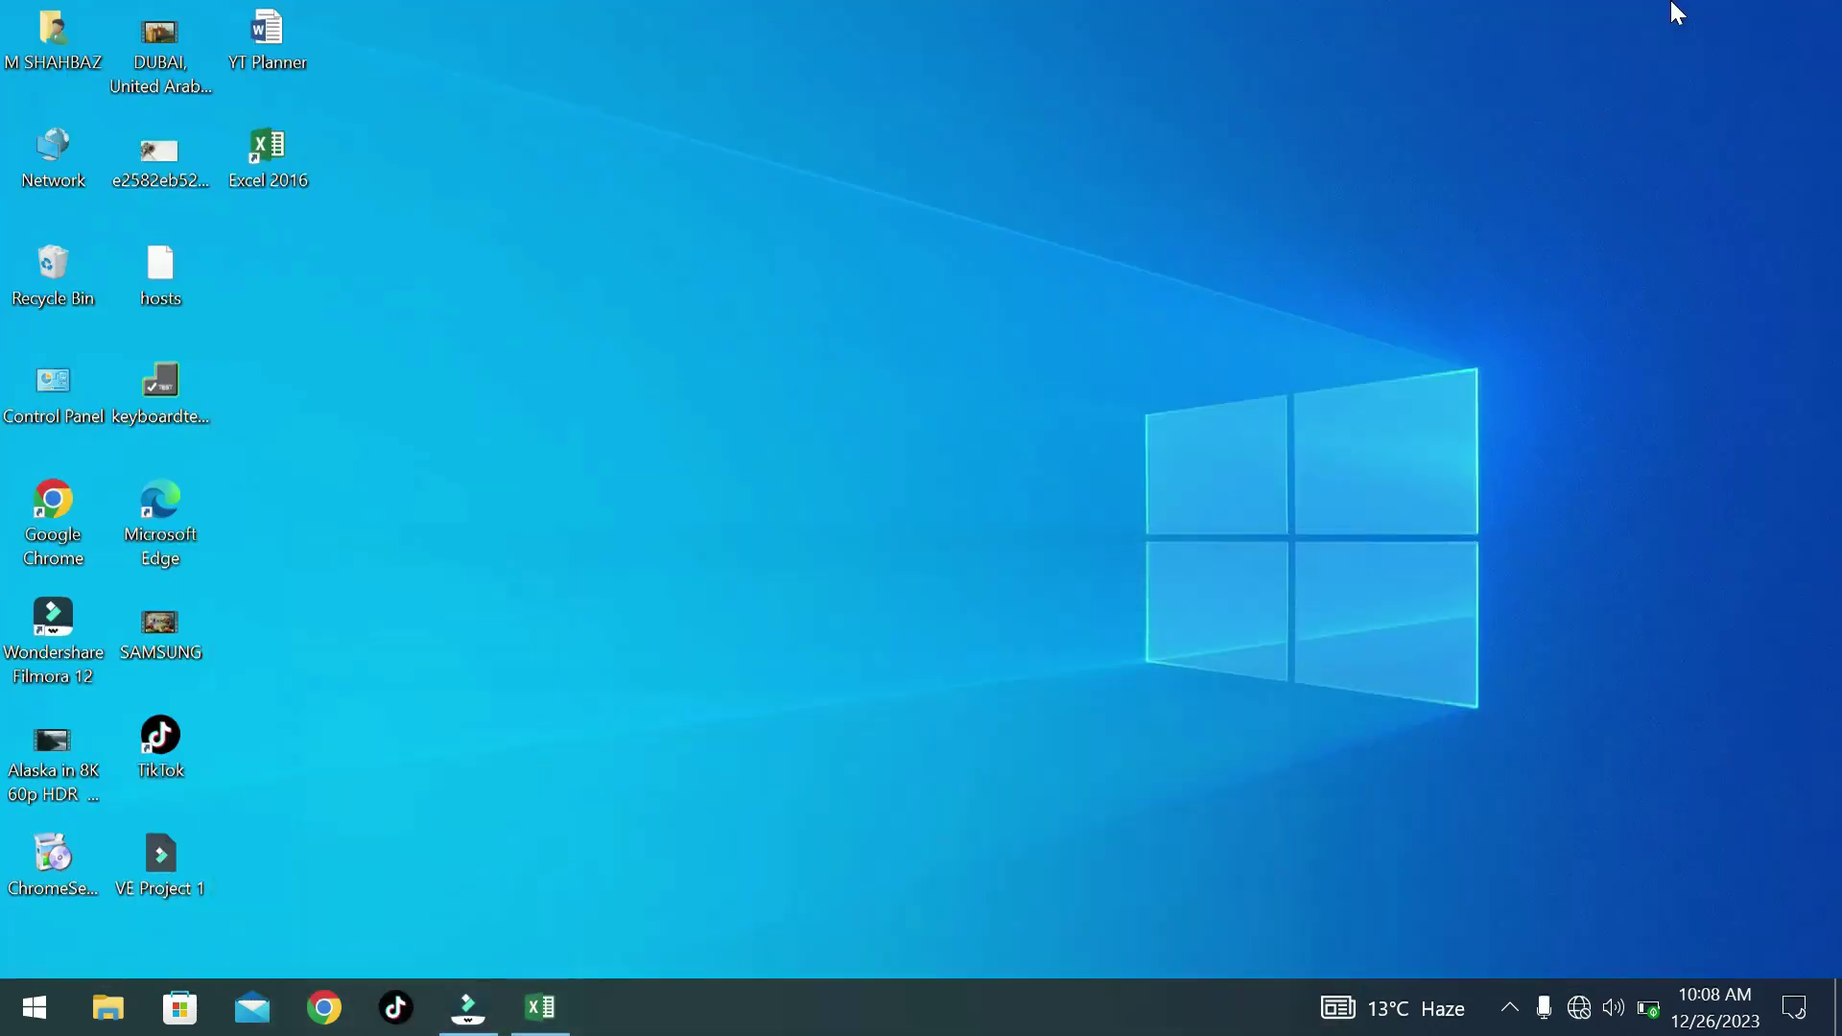
left_click(561, 1007)
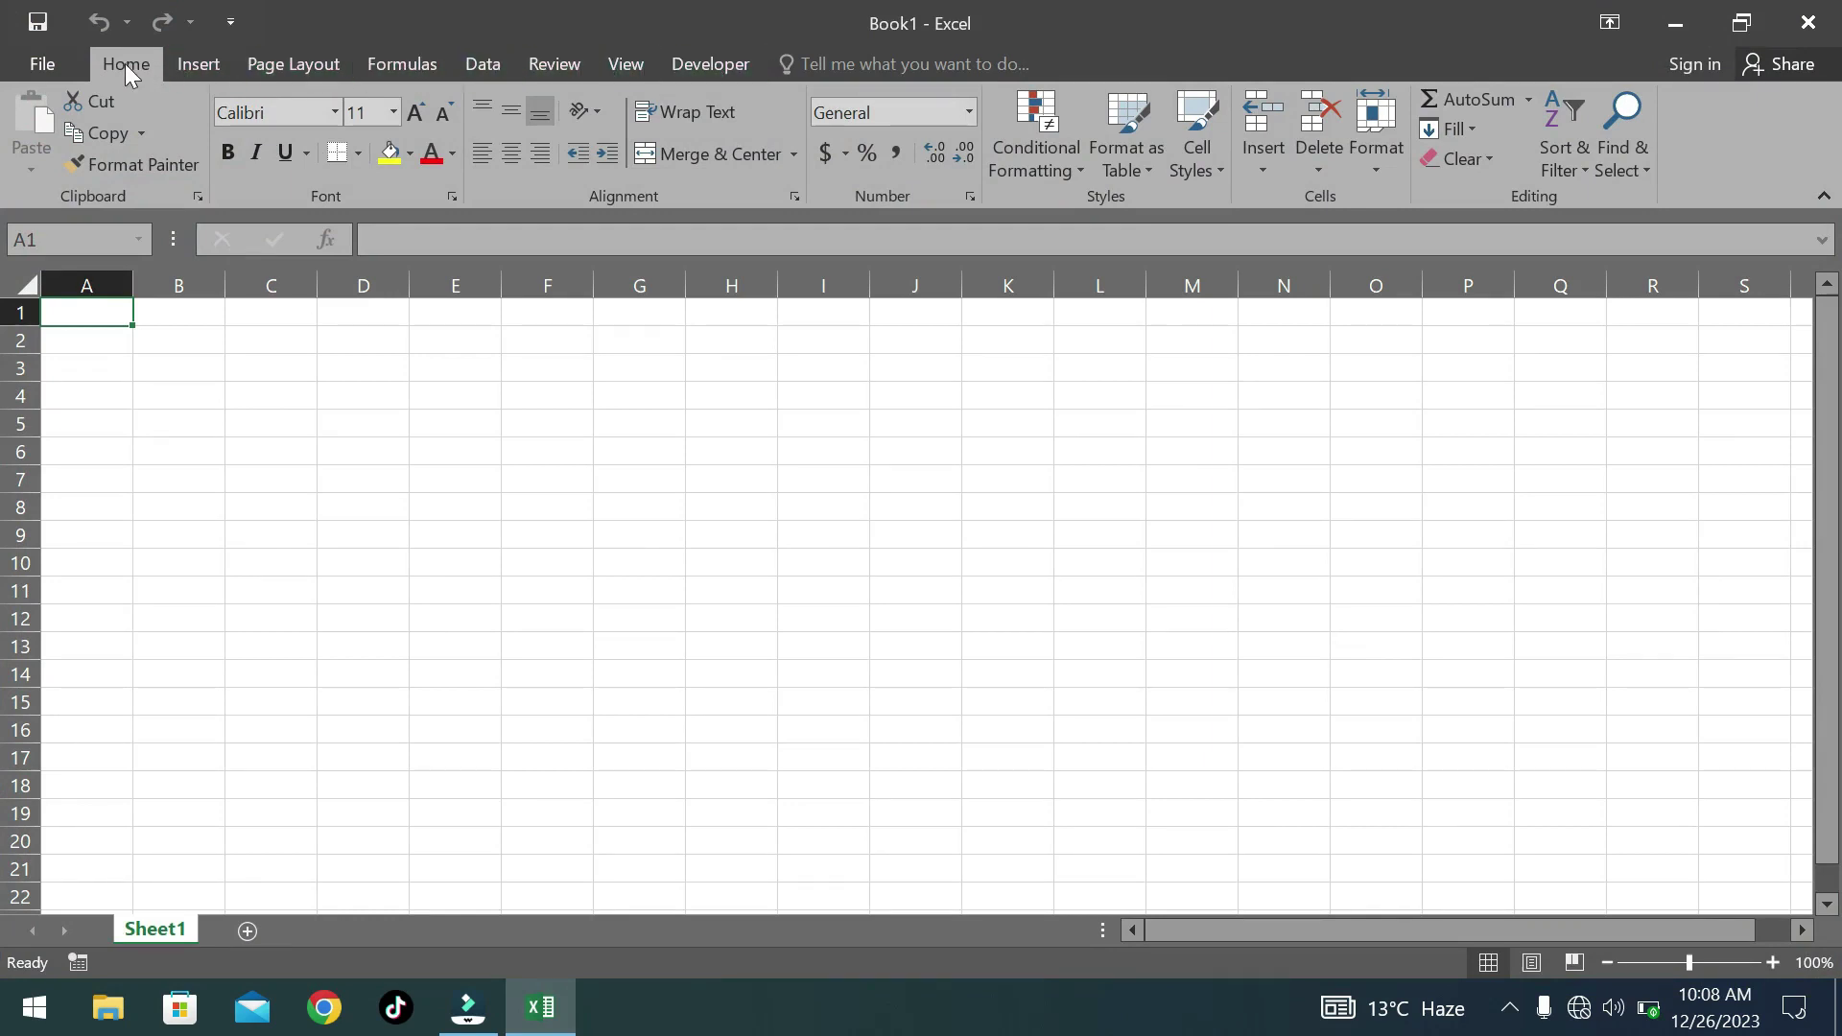
Examine the Insert, Page Layout and Formulas command groups, returning to the Home commands at the end.
left_click(181, 72)
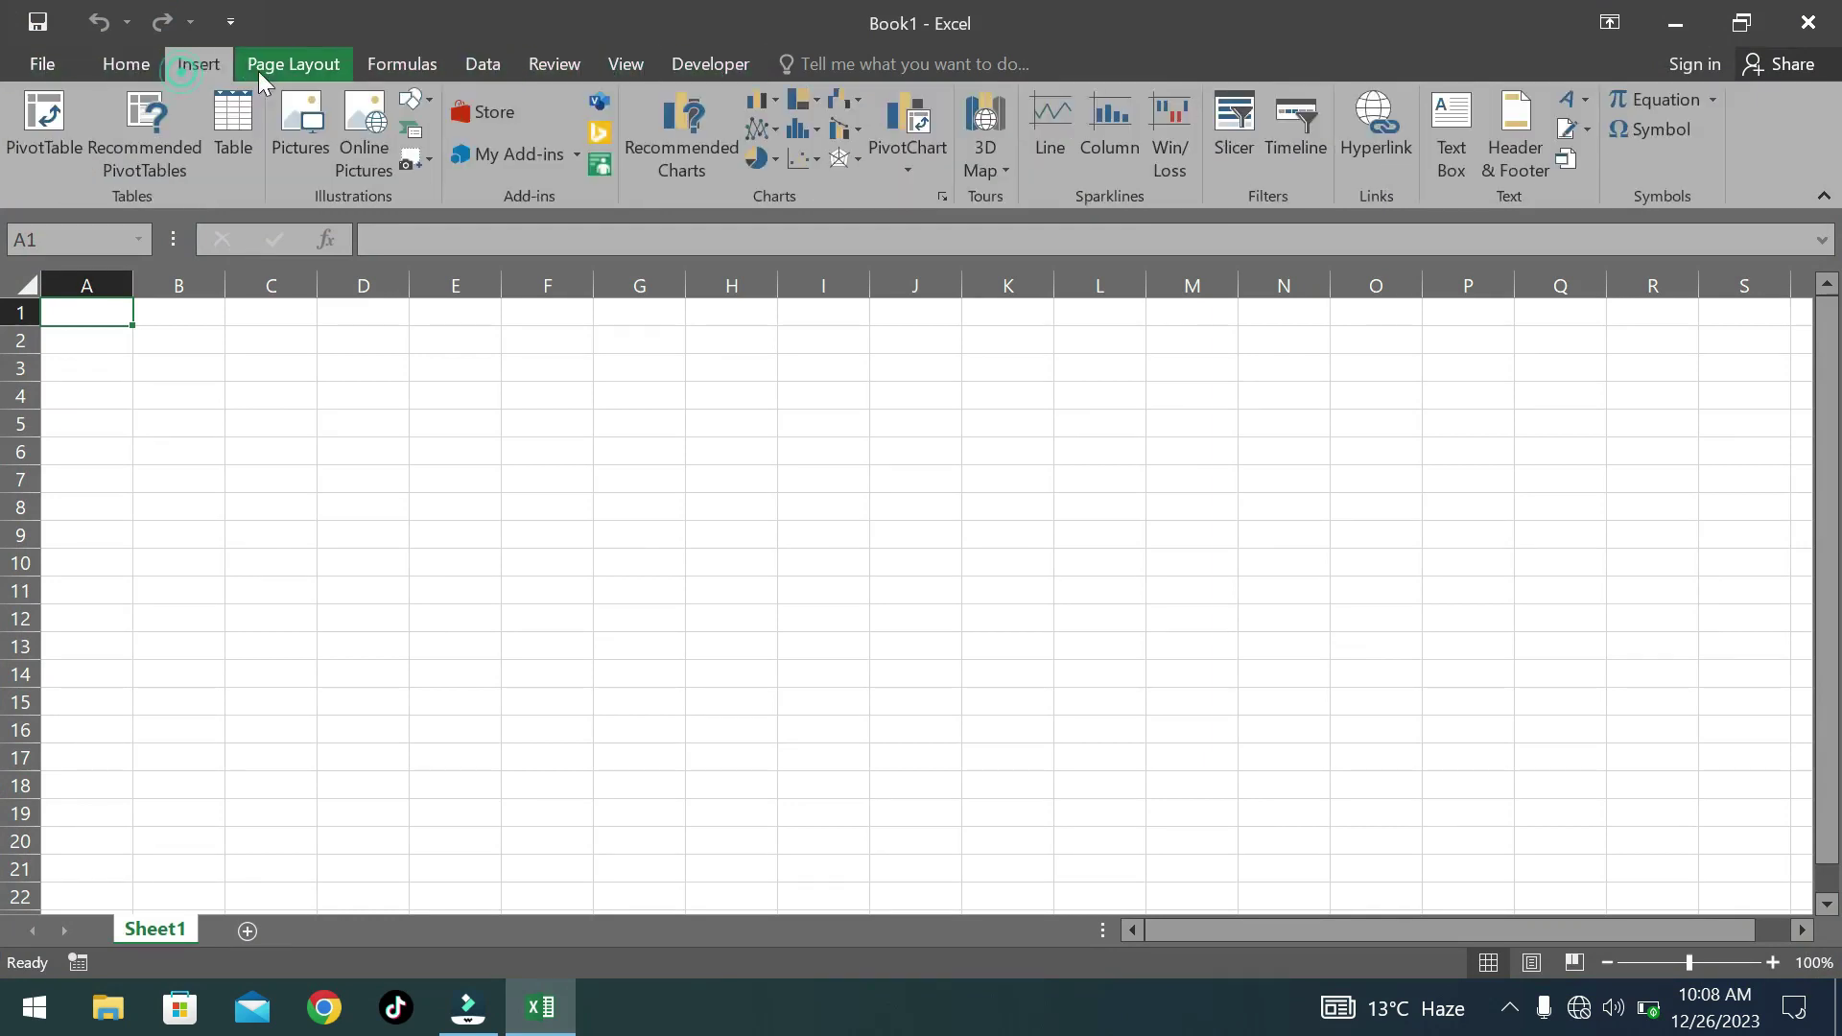
left_click(261, 71)
left_click(365, 71)
left_click(260, 72)
left_click(207, 71)
left_click(134, 69)
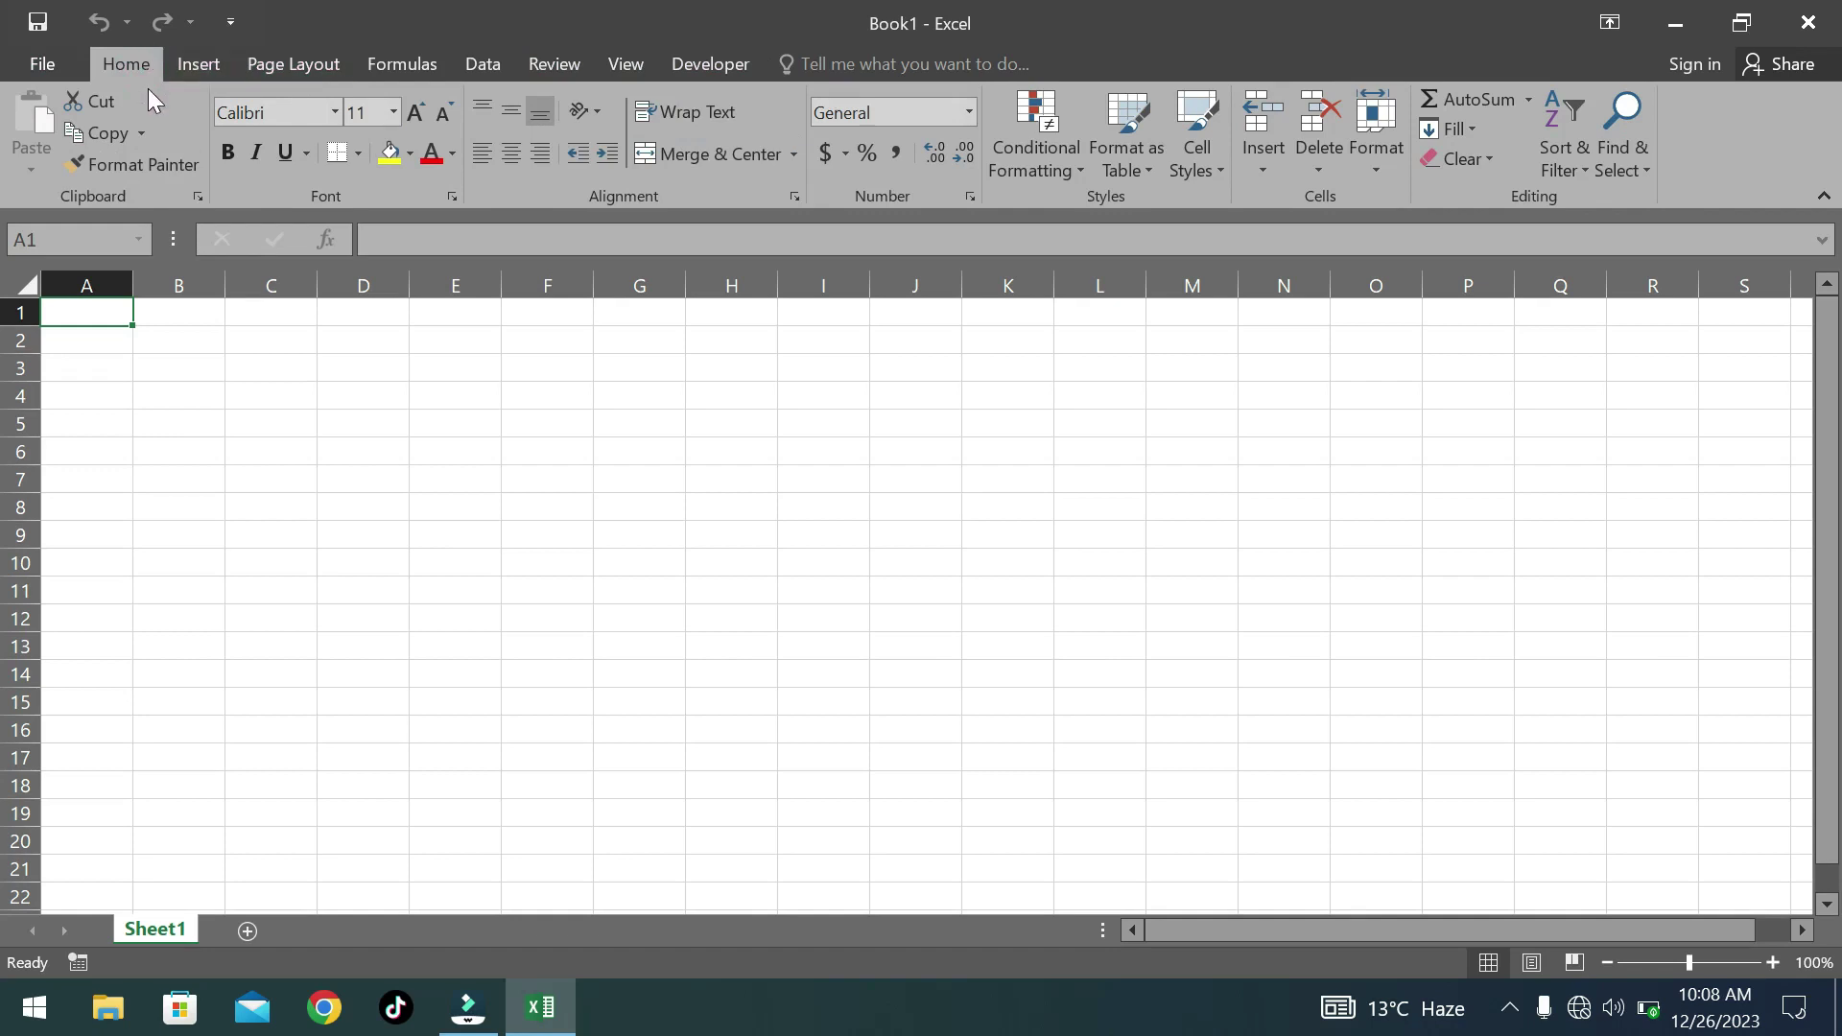
left_click(189, 61)
left_click(290, 66)
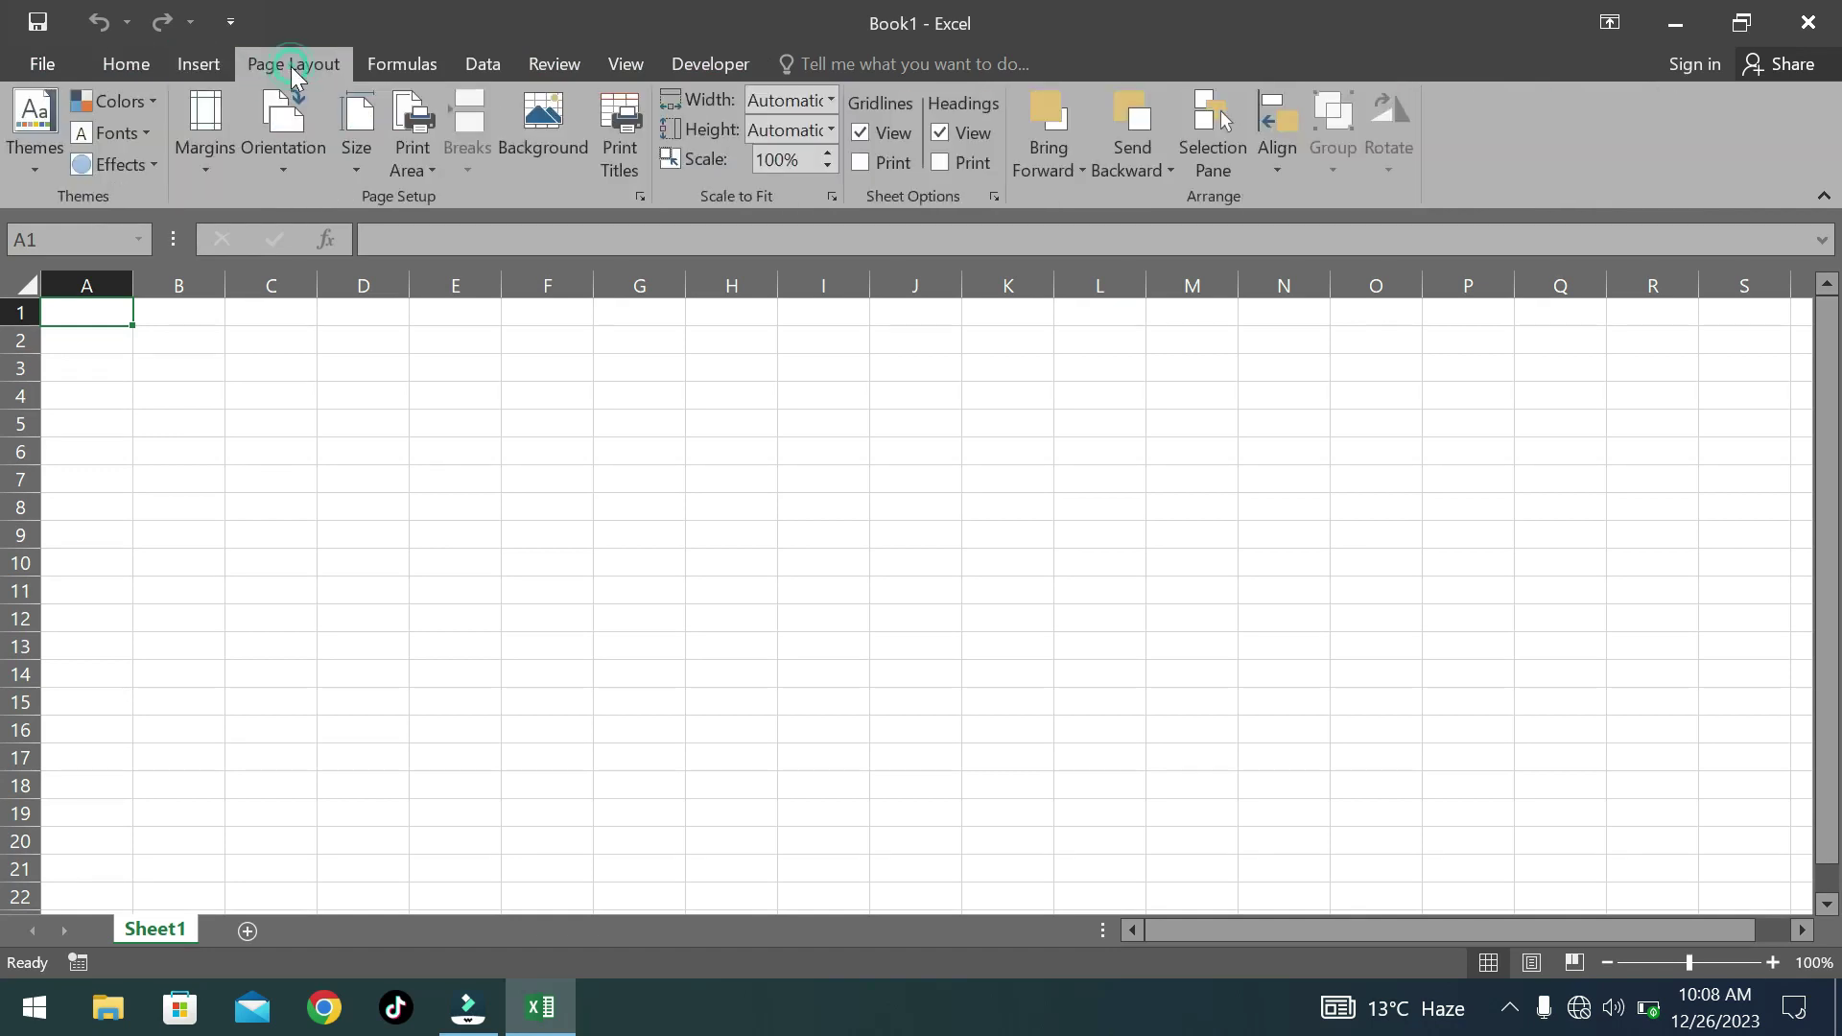
left_click(134, 67)
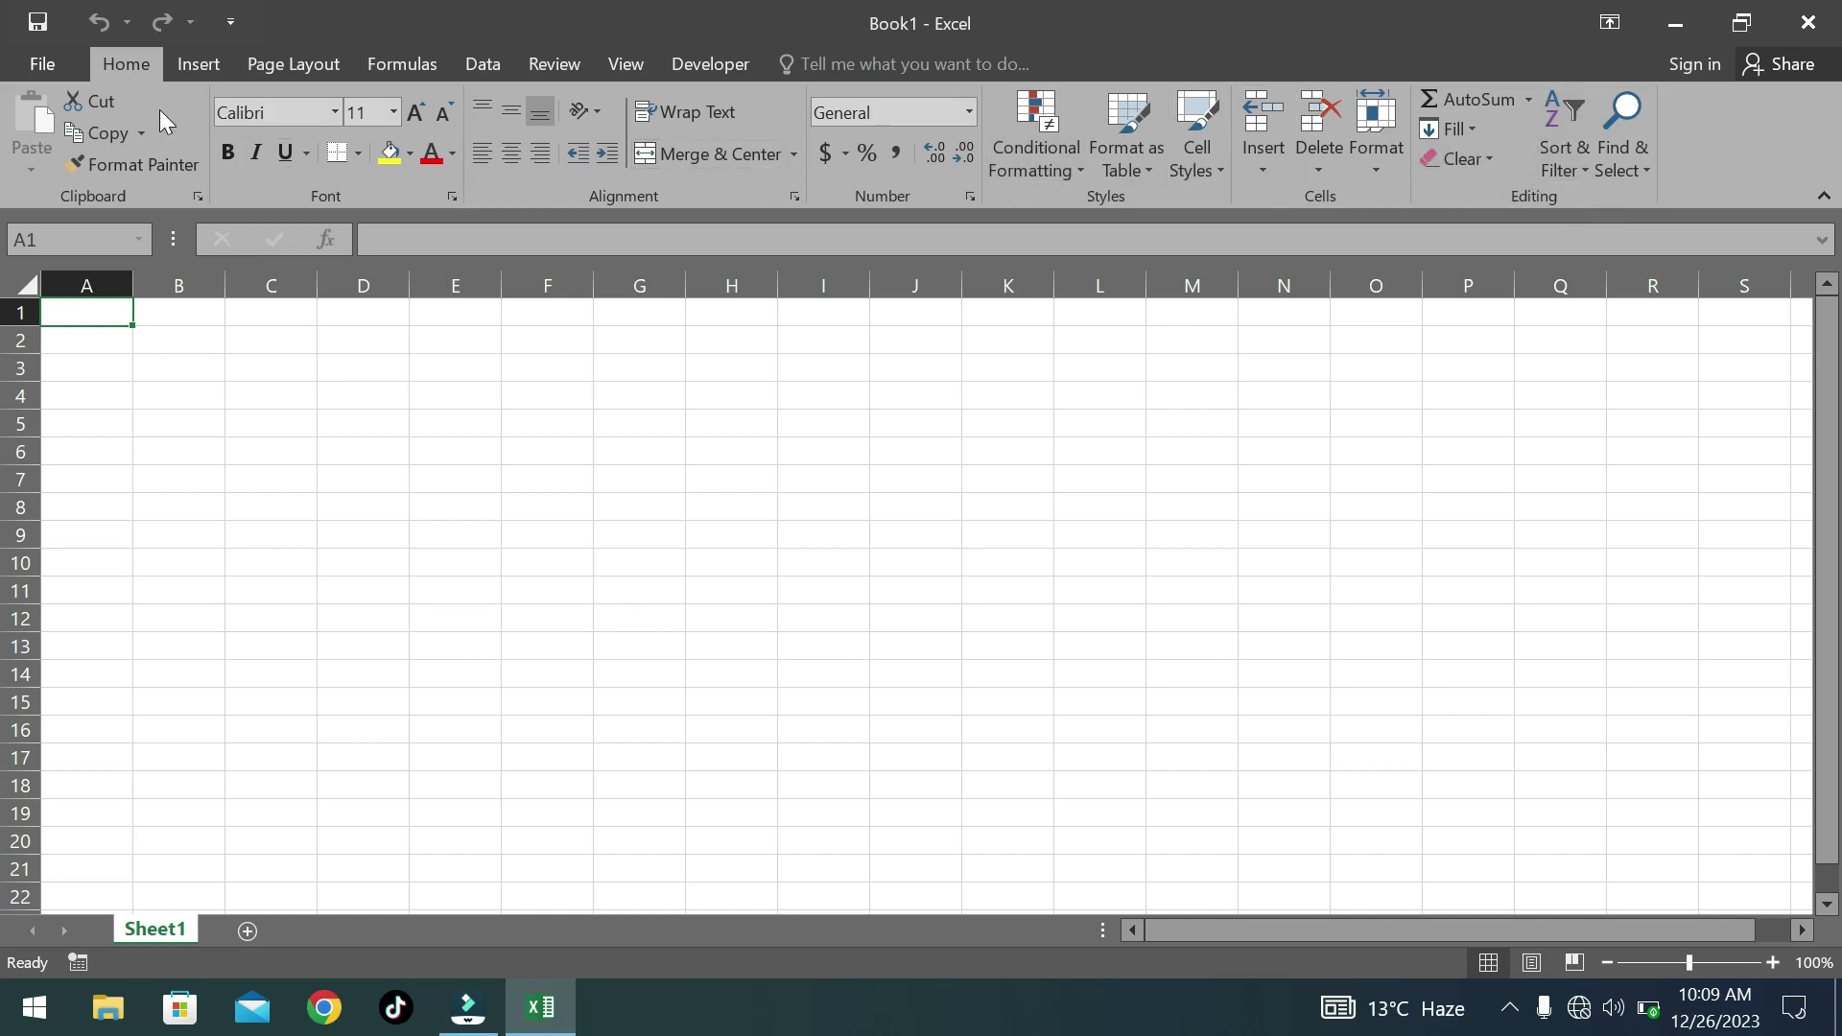
left_click(184, 66)
left_click(125, 65)
Select various single cells, including E6, F4, E3 and D3, and the whole of column D to compare their references.
left_click(307, 394)
left_click(498, 442)
left_click(468, 367)
left_click(303, 438)
left_click(437, 441)
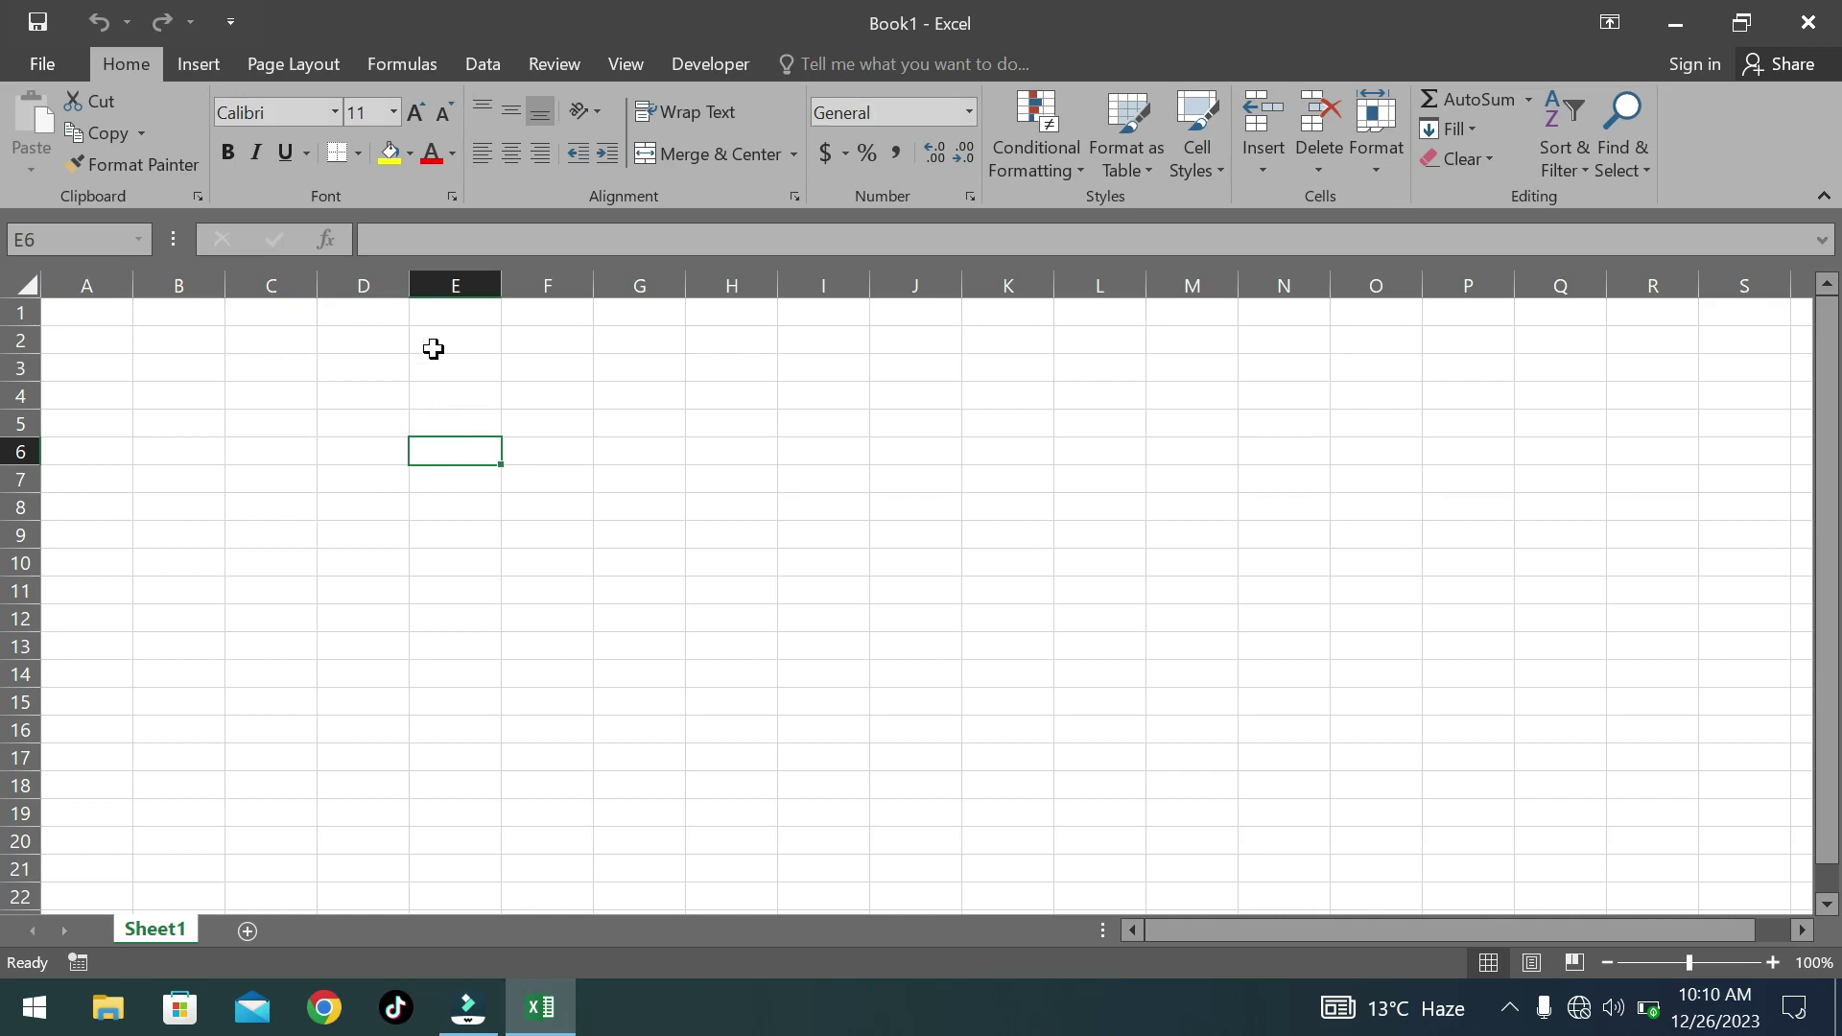
left_click(517, 390)
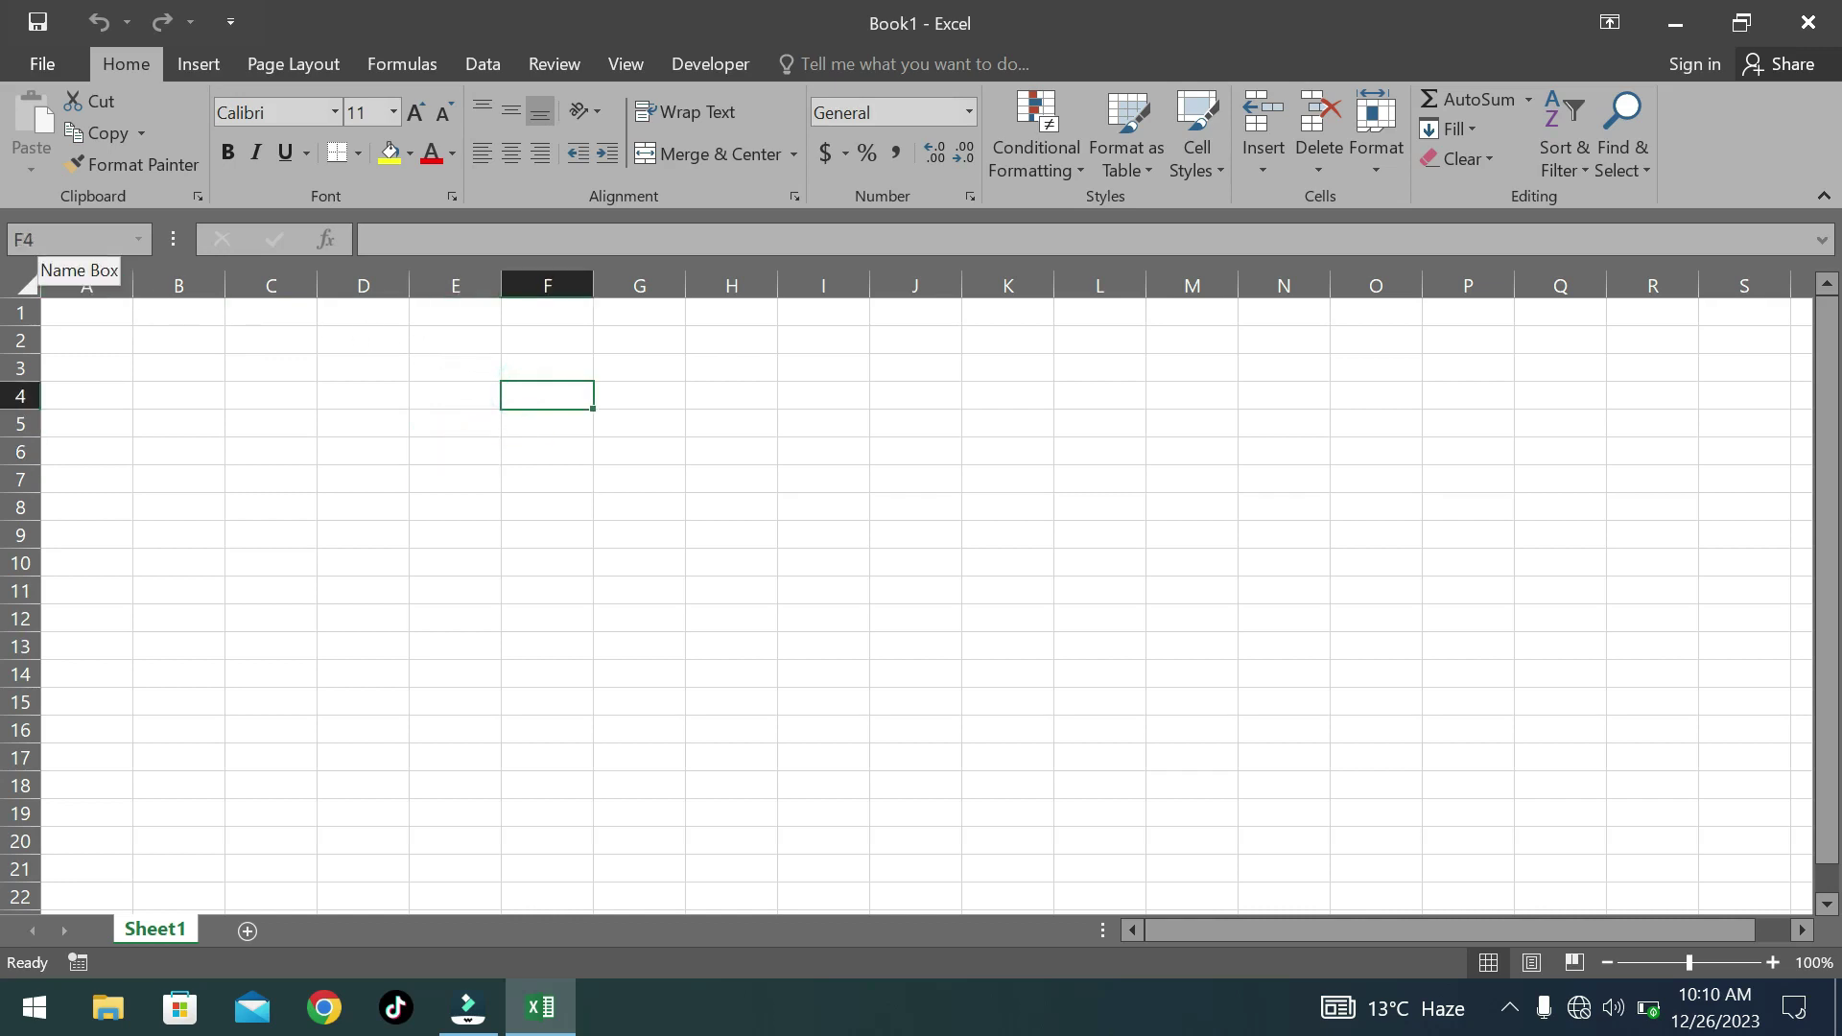
left_click(439, 358)
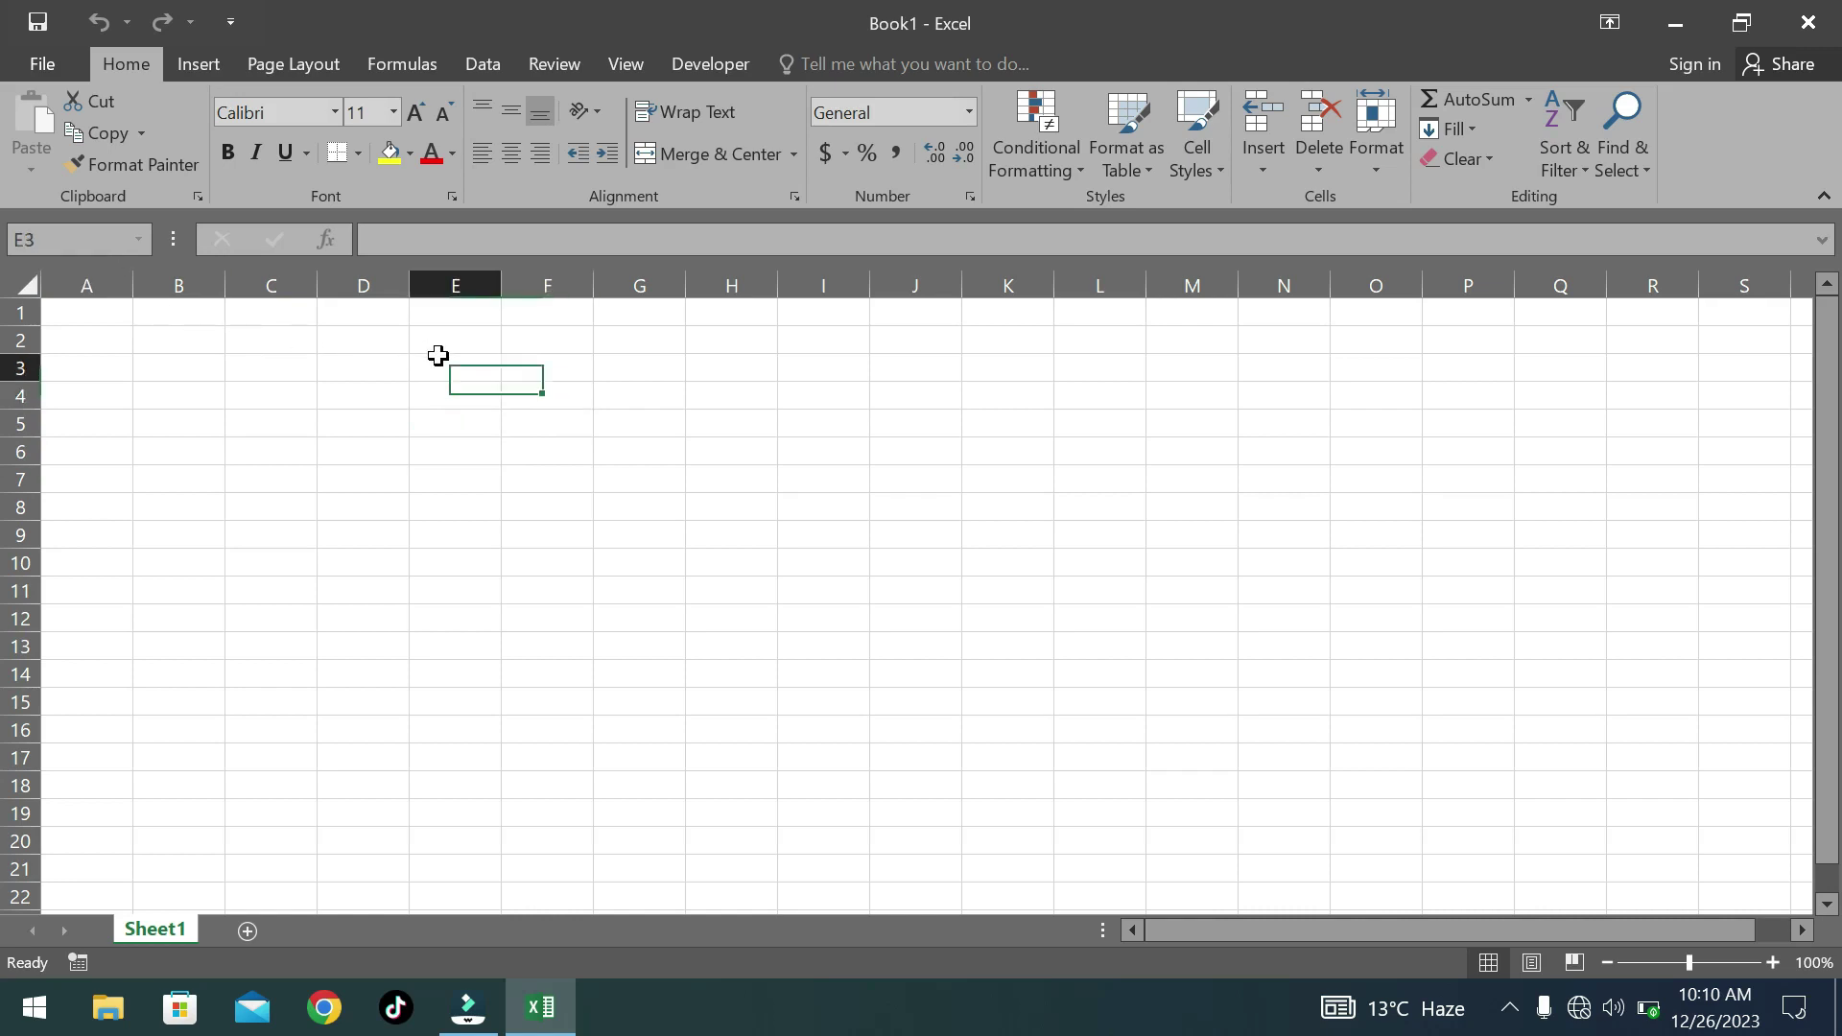
left_click(374, 369)
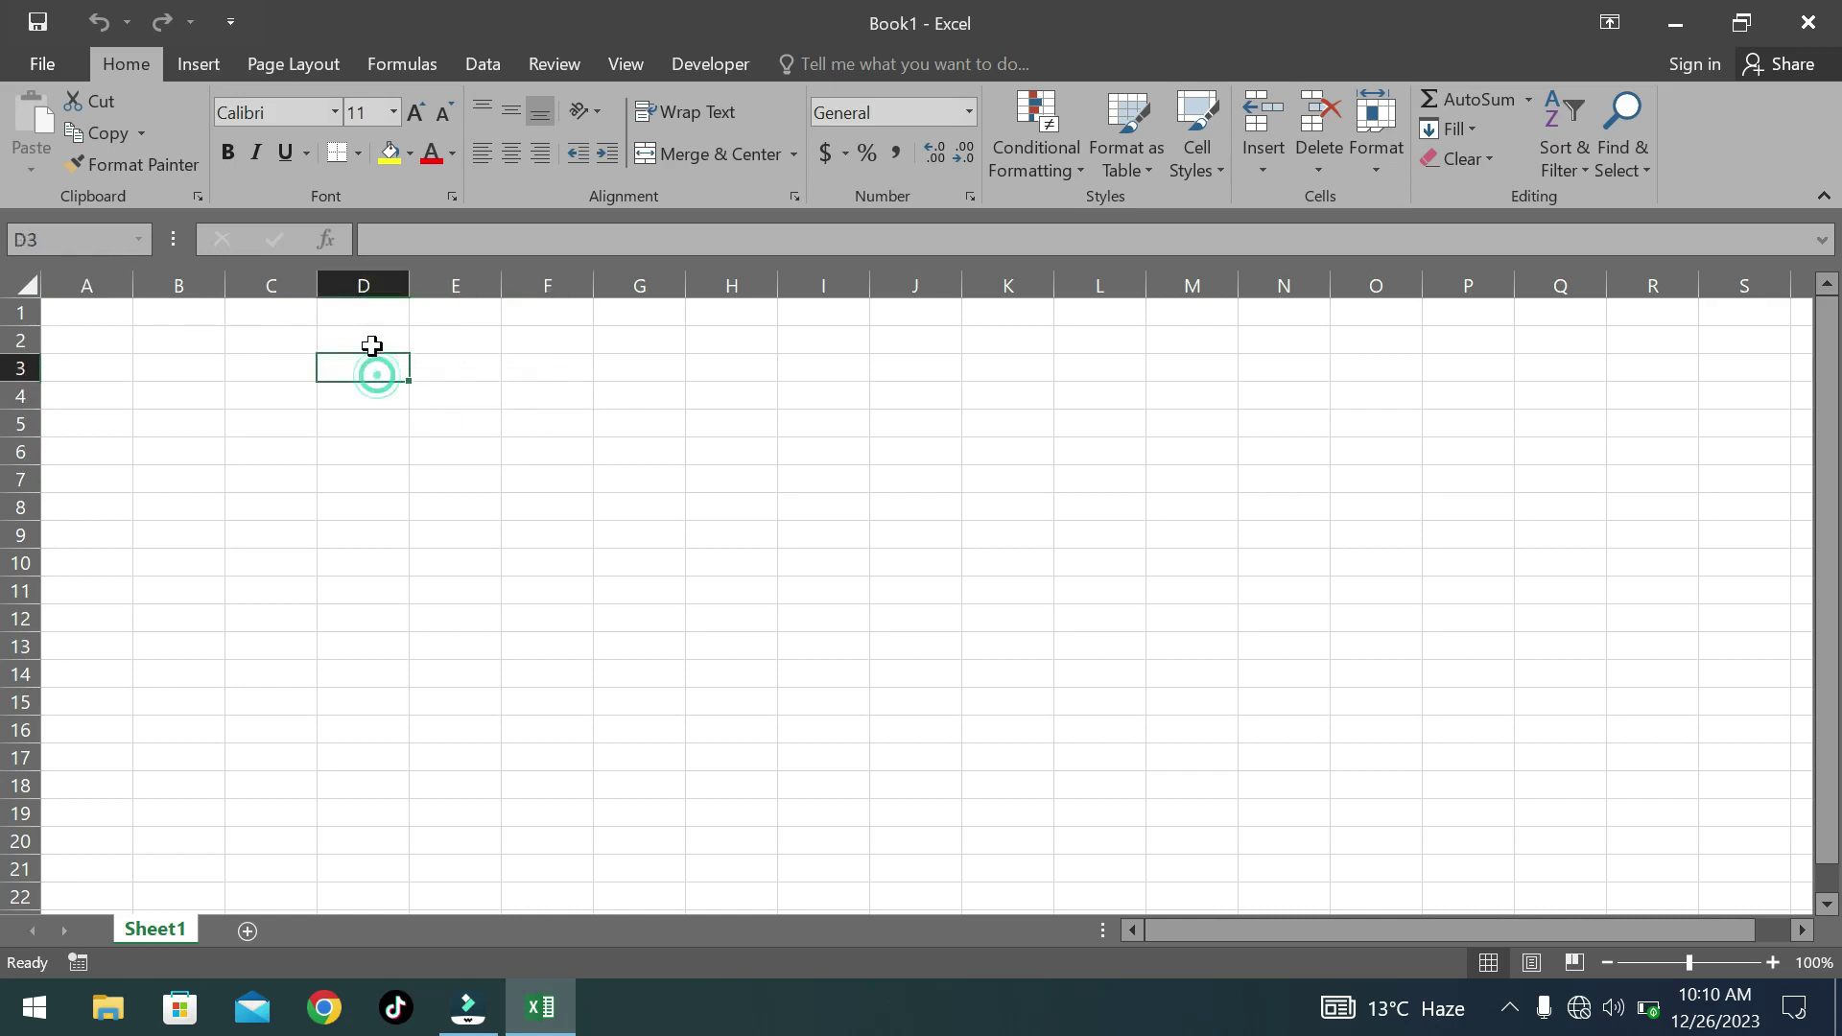
left_click(379, 286)
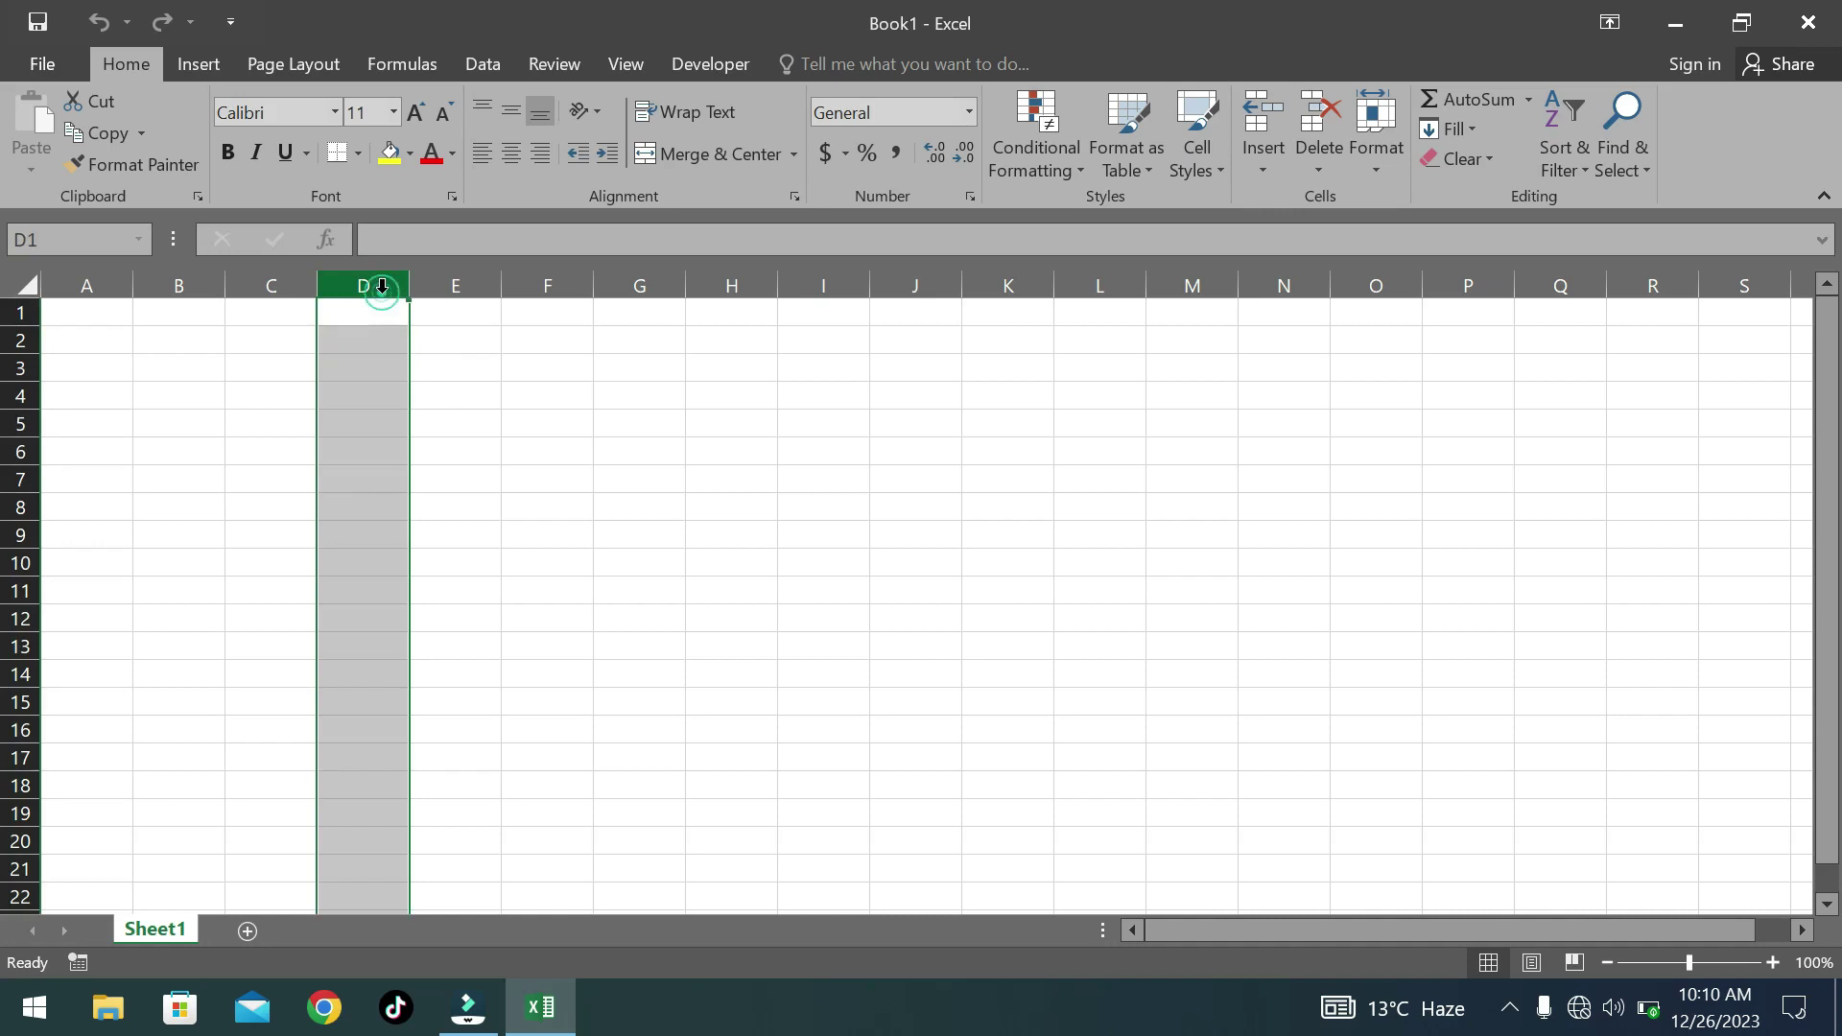
Place the cursor in the formula bar for cell D2 and leave it empty by selecting cell E3.
left_click(382, 331)
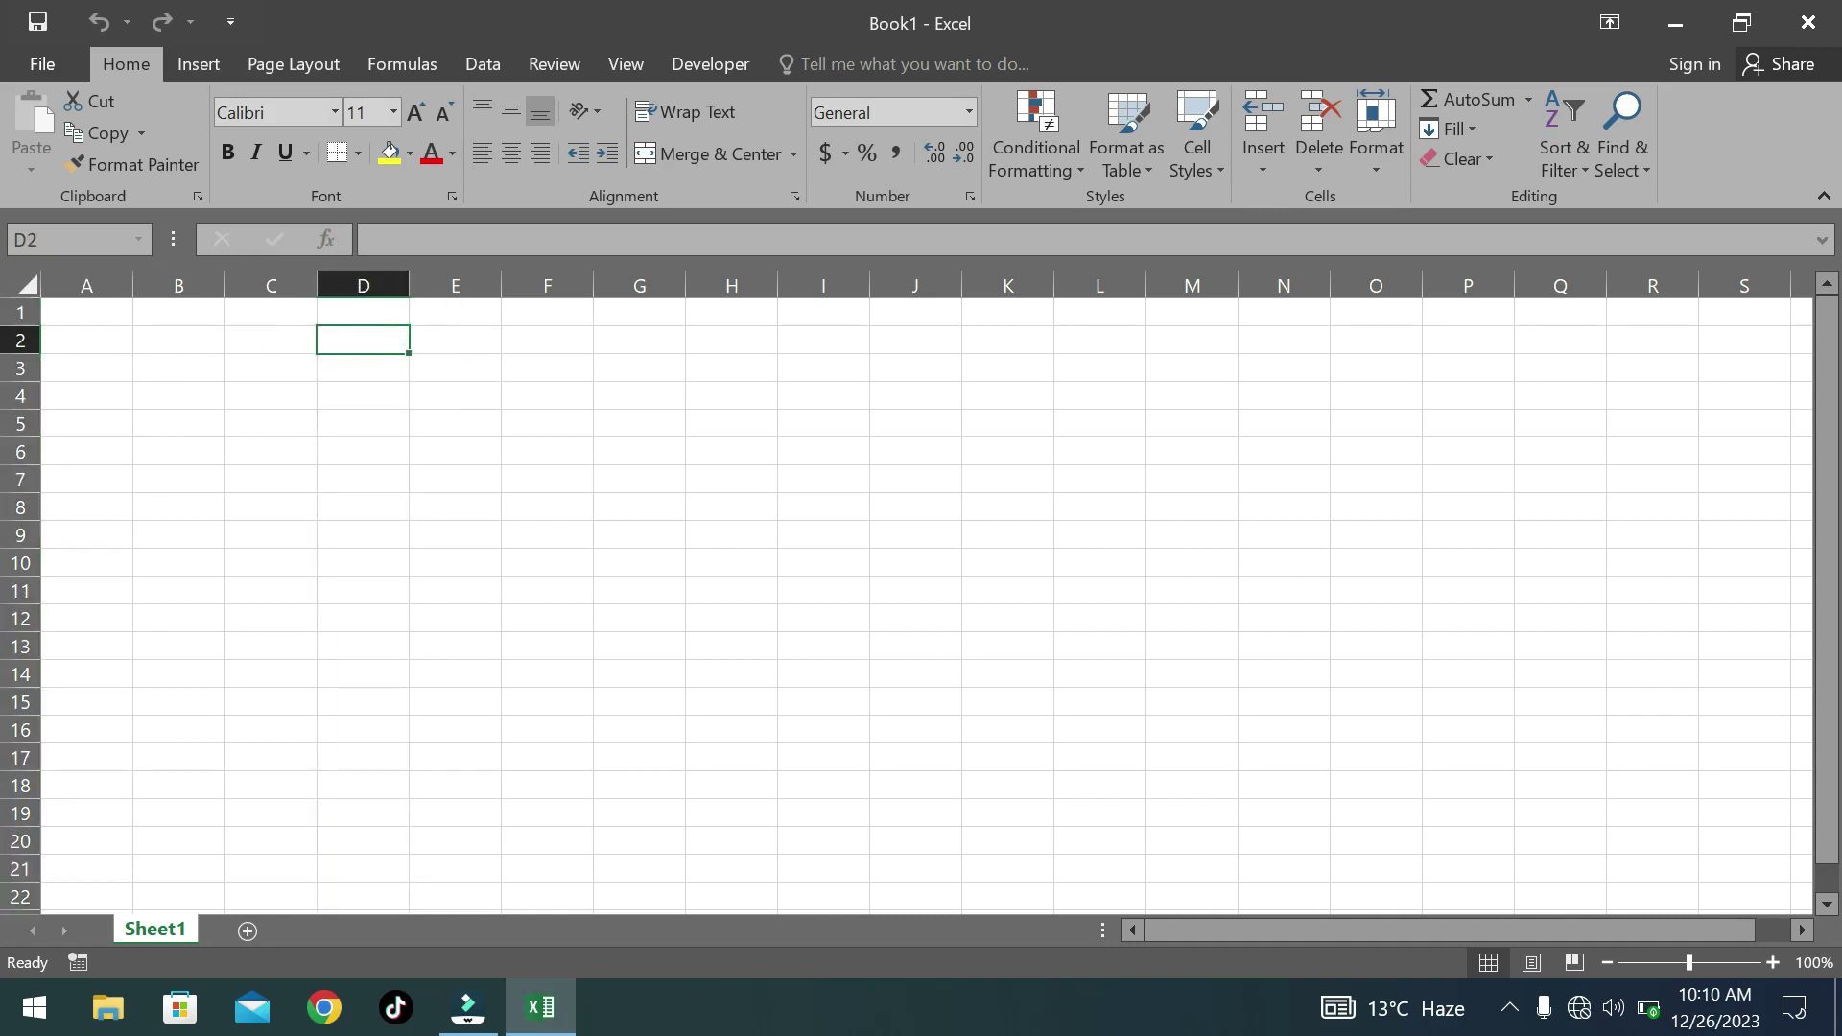
left_click(422, 238)
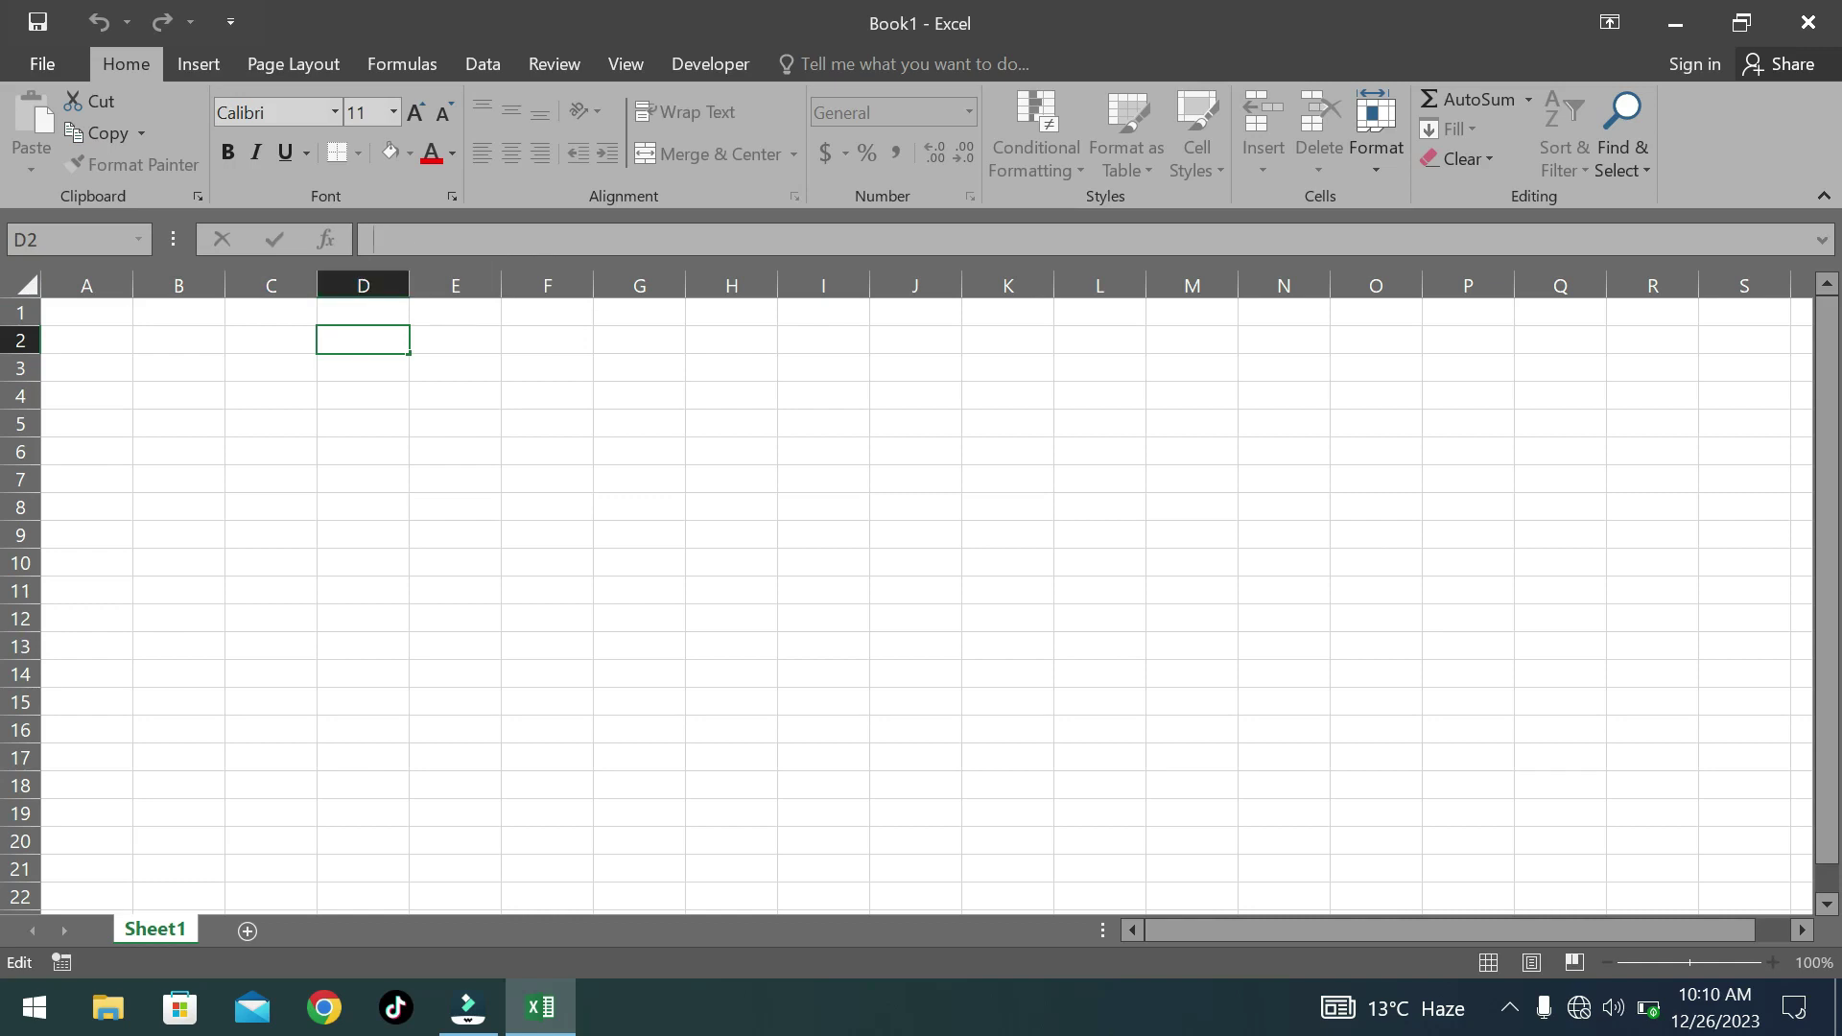
left_click(447, 365)
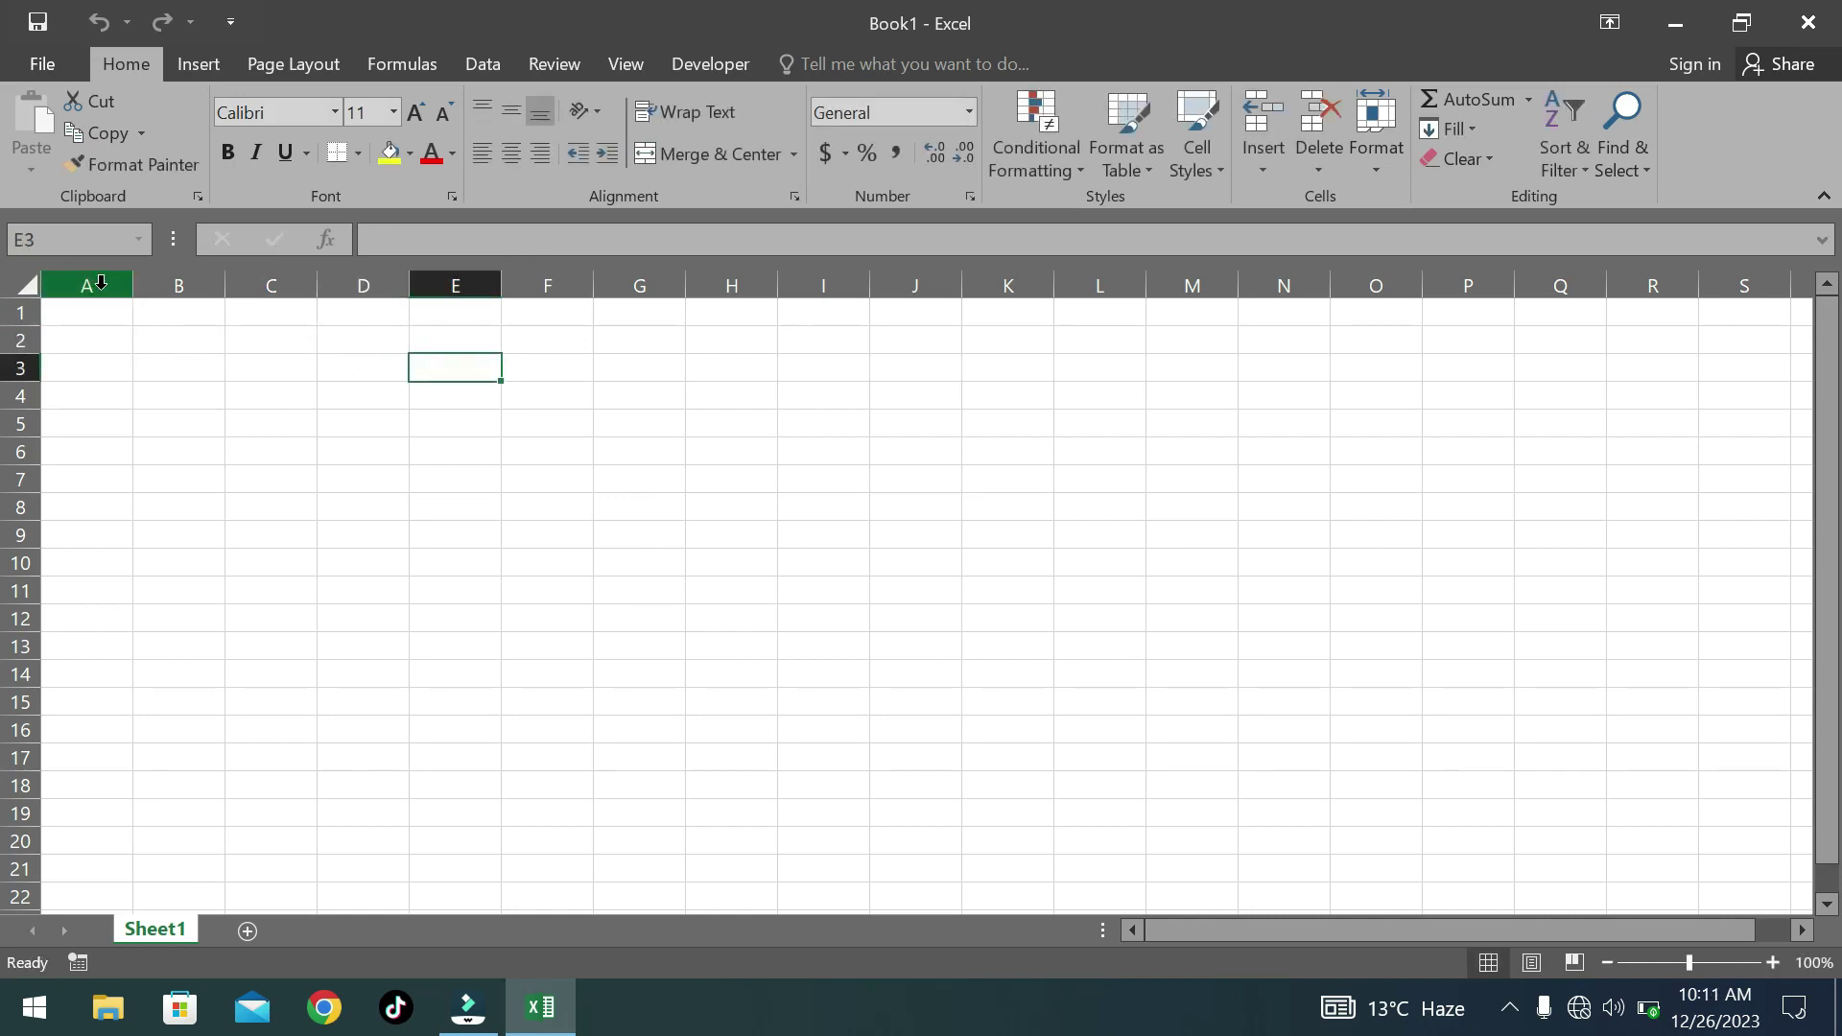
Select columns C through J together, followed by columns I, H and G one at a time.
left_click_drag(240, 284, 916, 259)
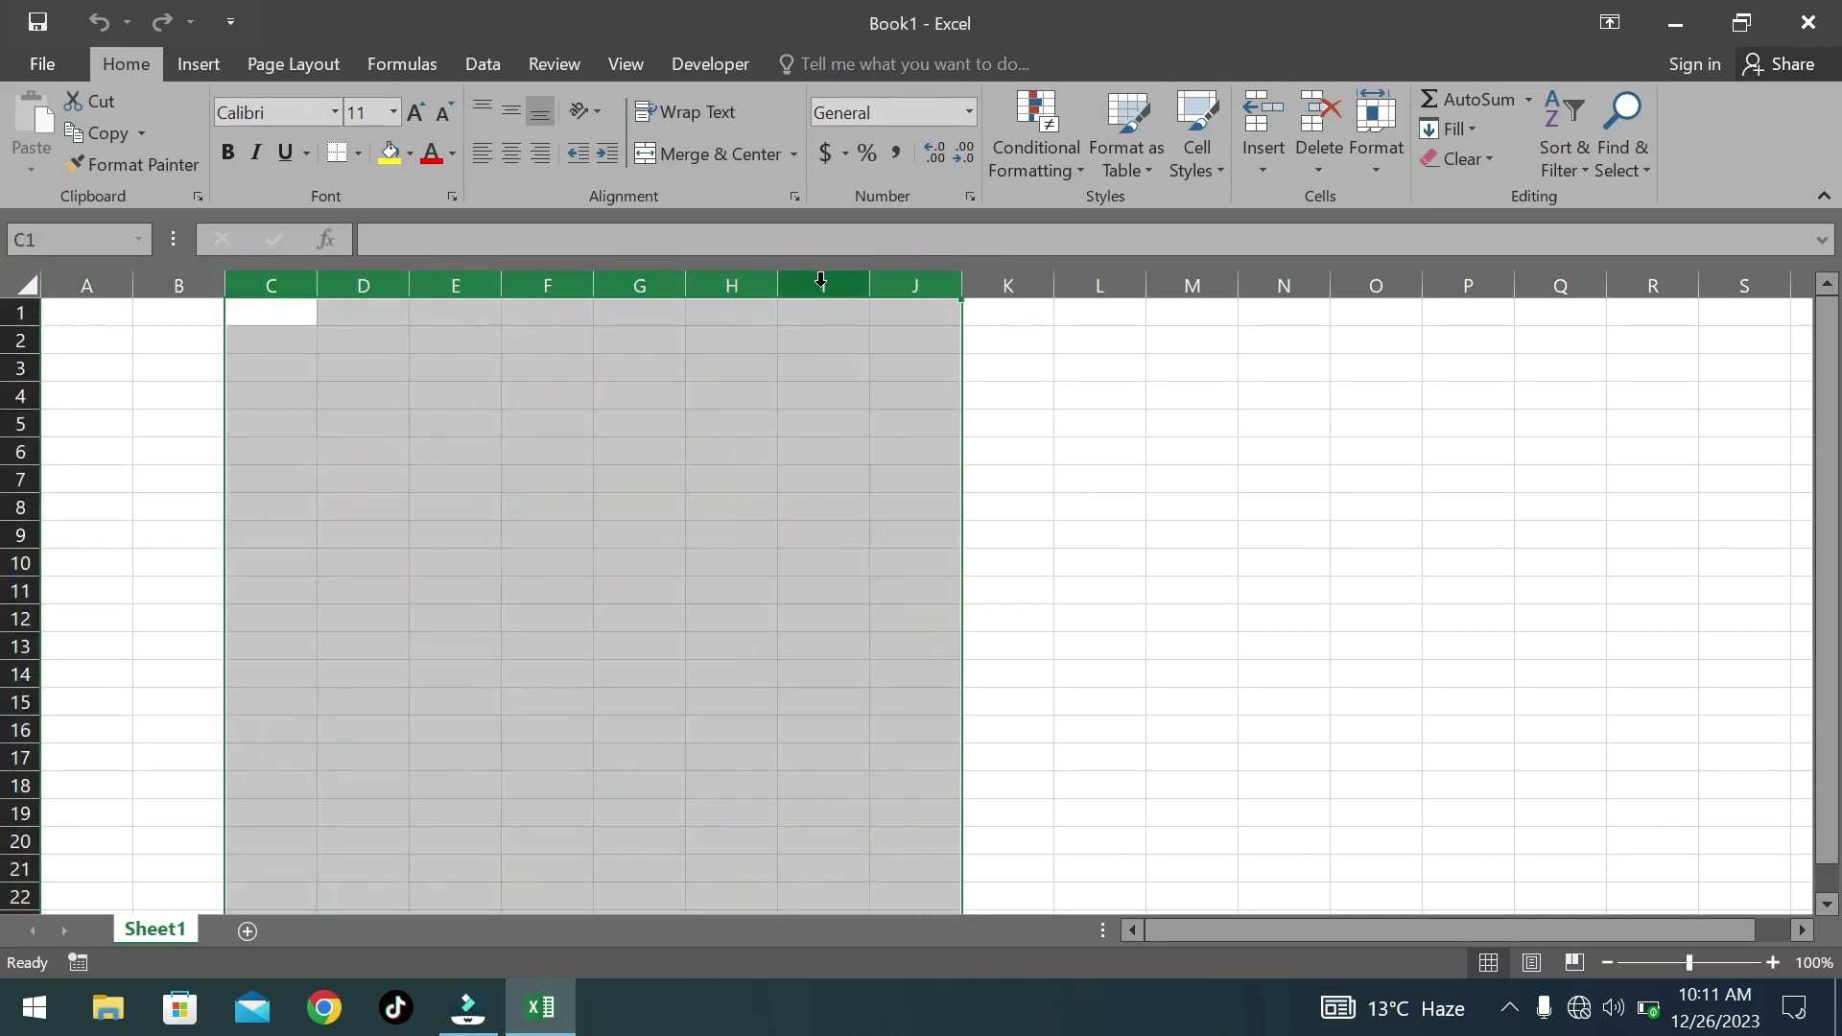
left_click(824, 284)
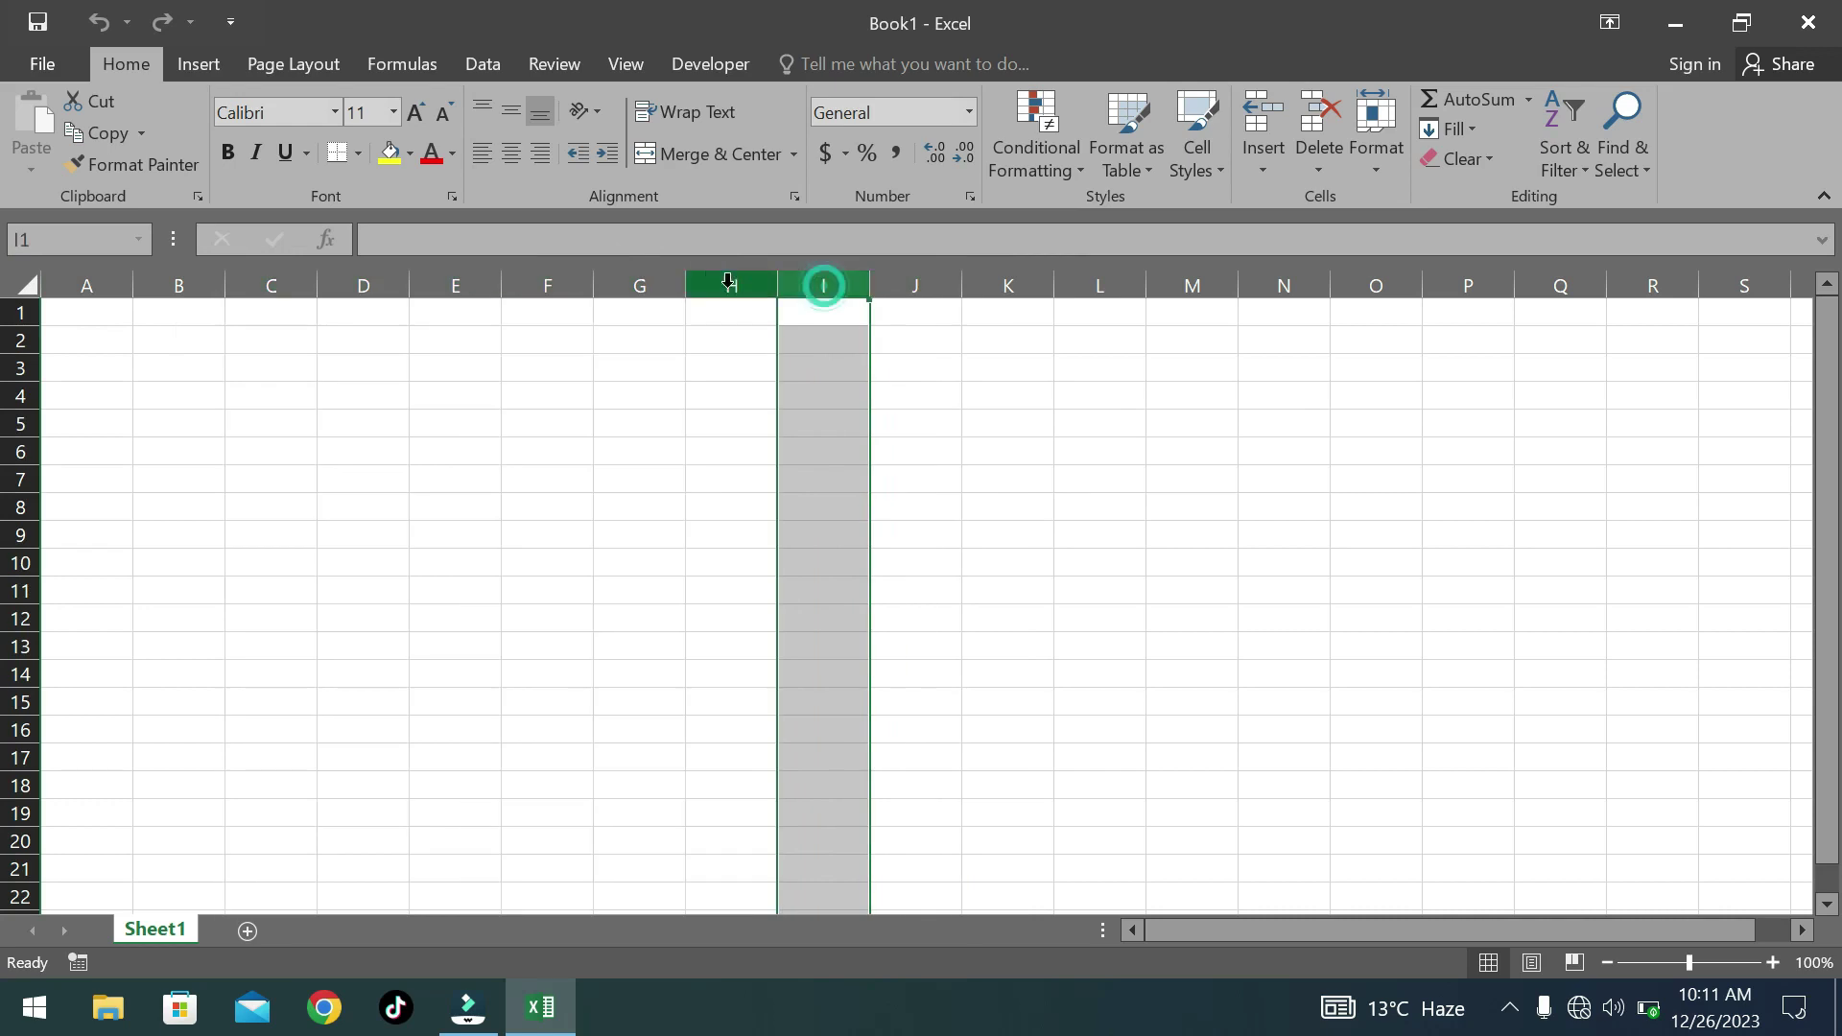
left_click(726, 285)
left_click(653, 286)
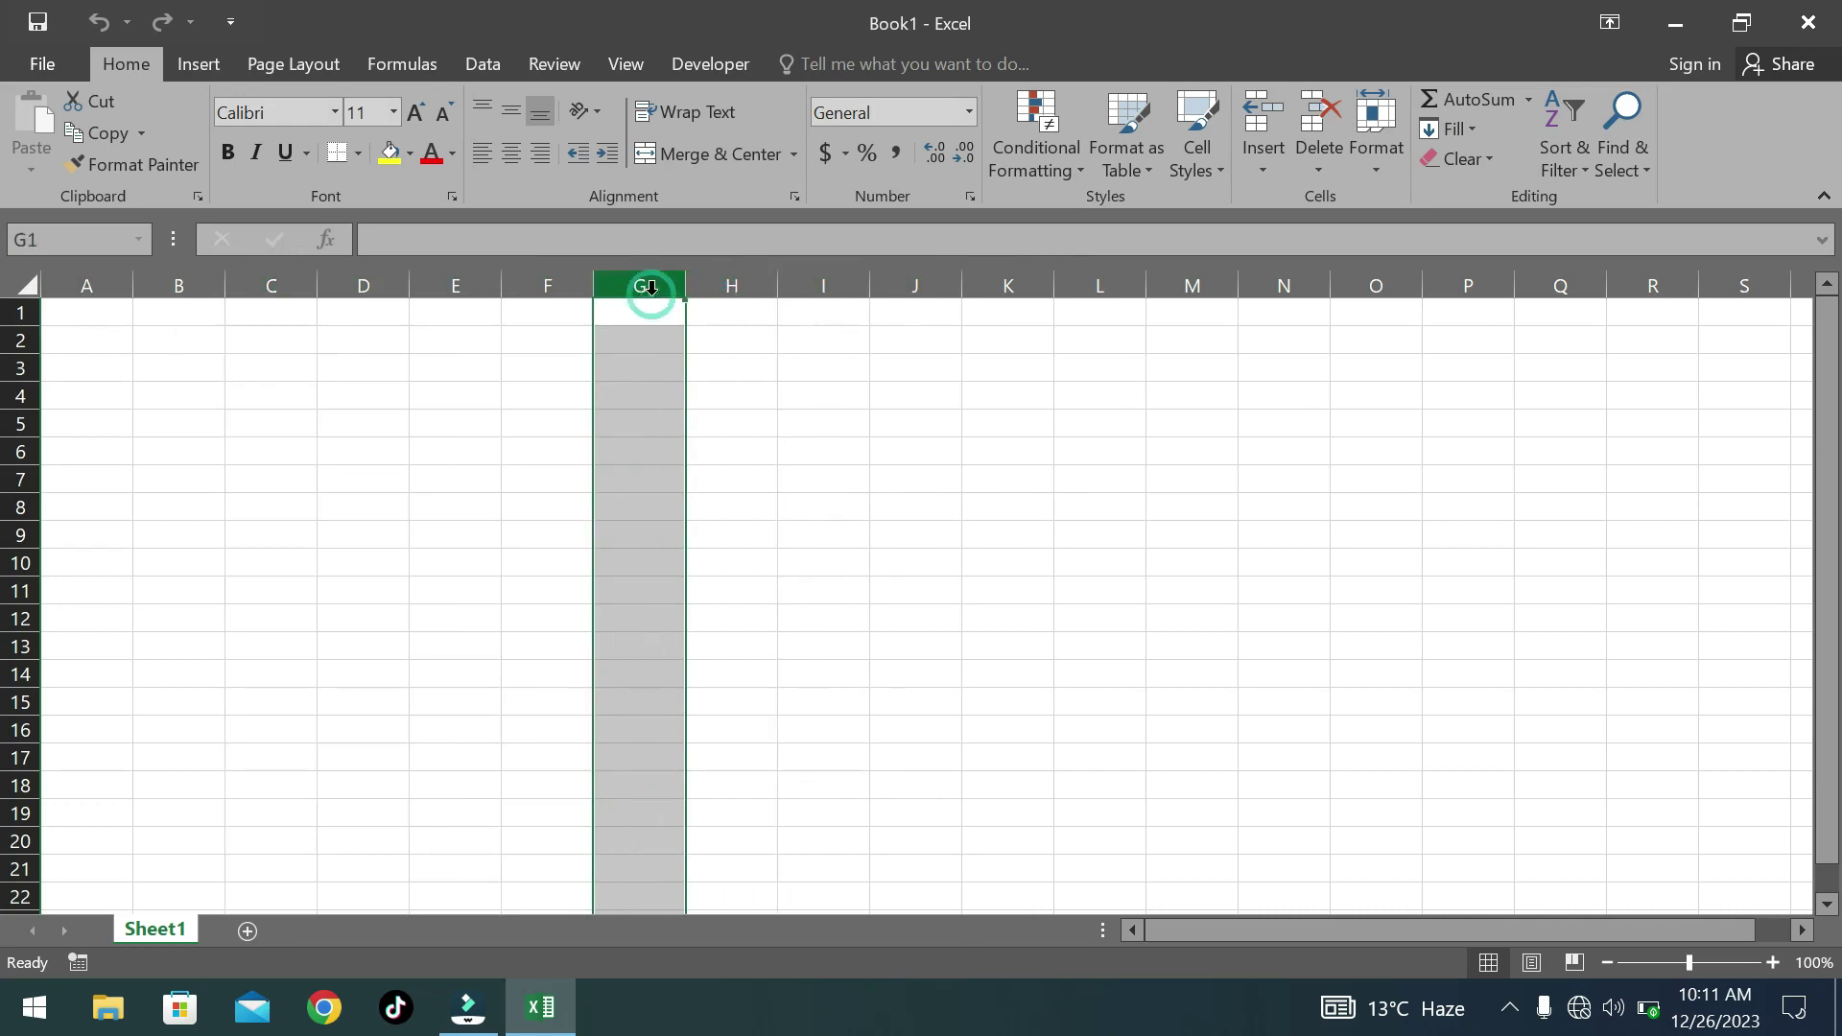
Select row 3, row 4, column B and row 2 one at a time to compare rows with columns.
left_click(20, 370)
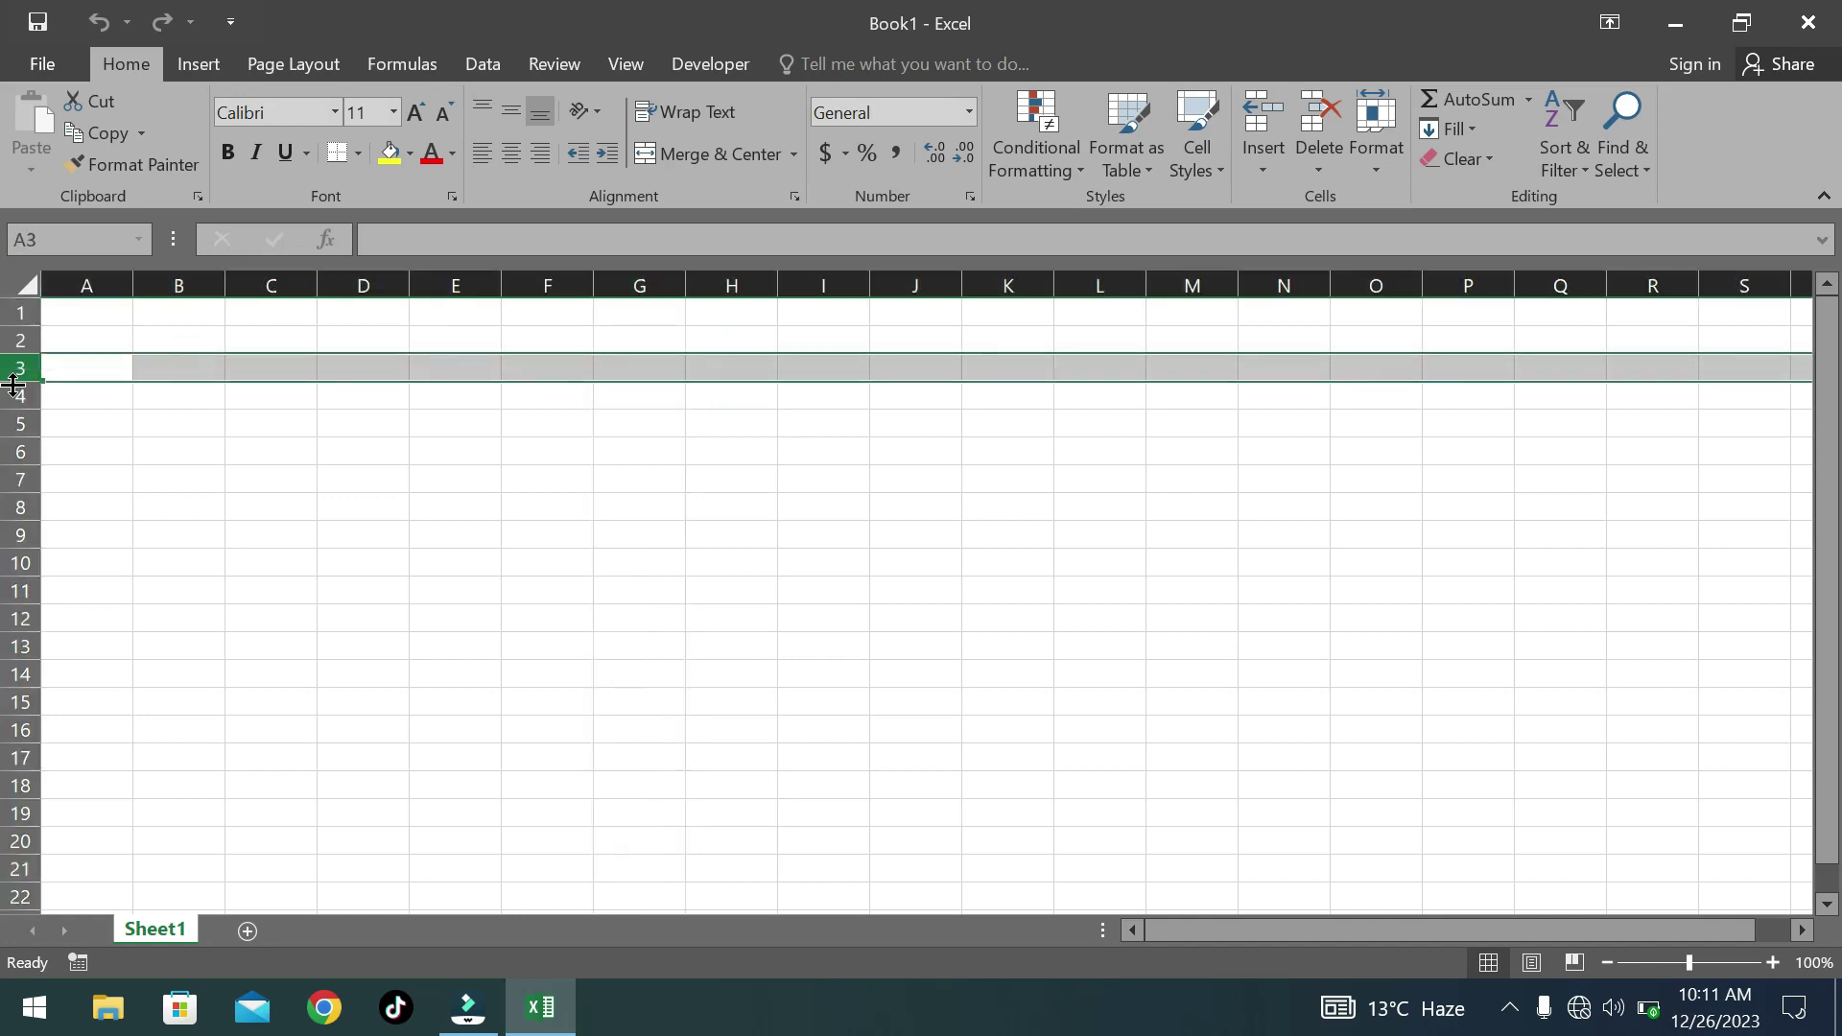
left_click(19, 396)
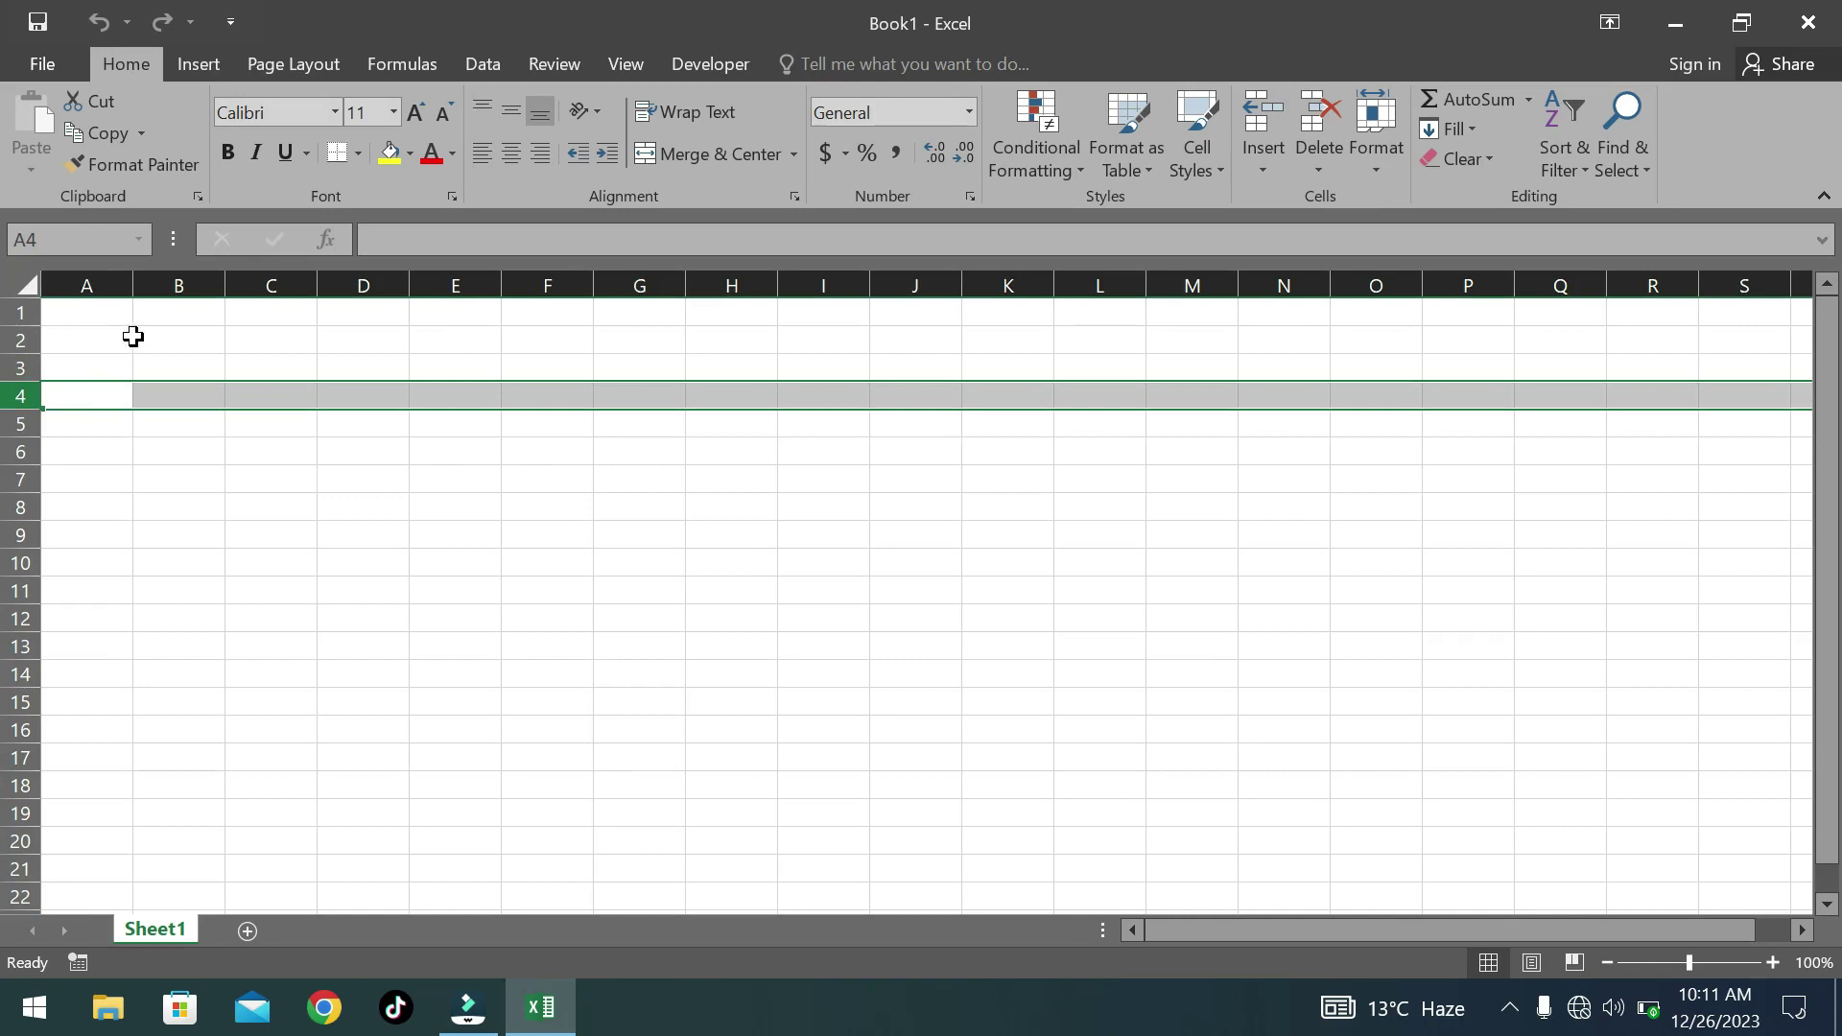
left_click(157, 287)
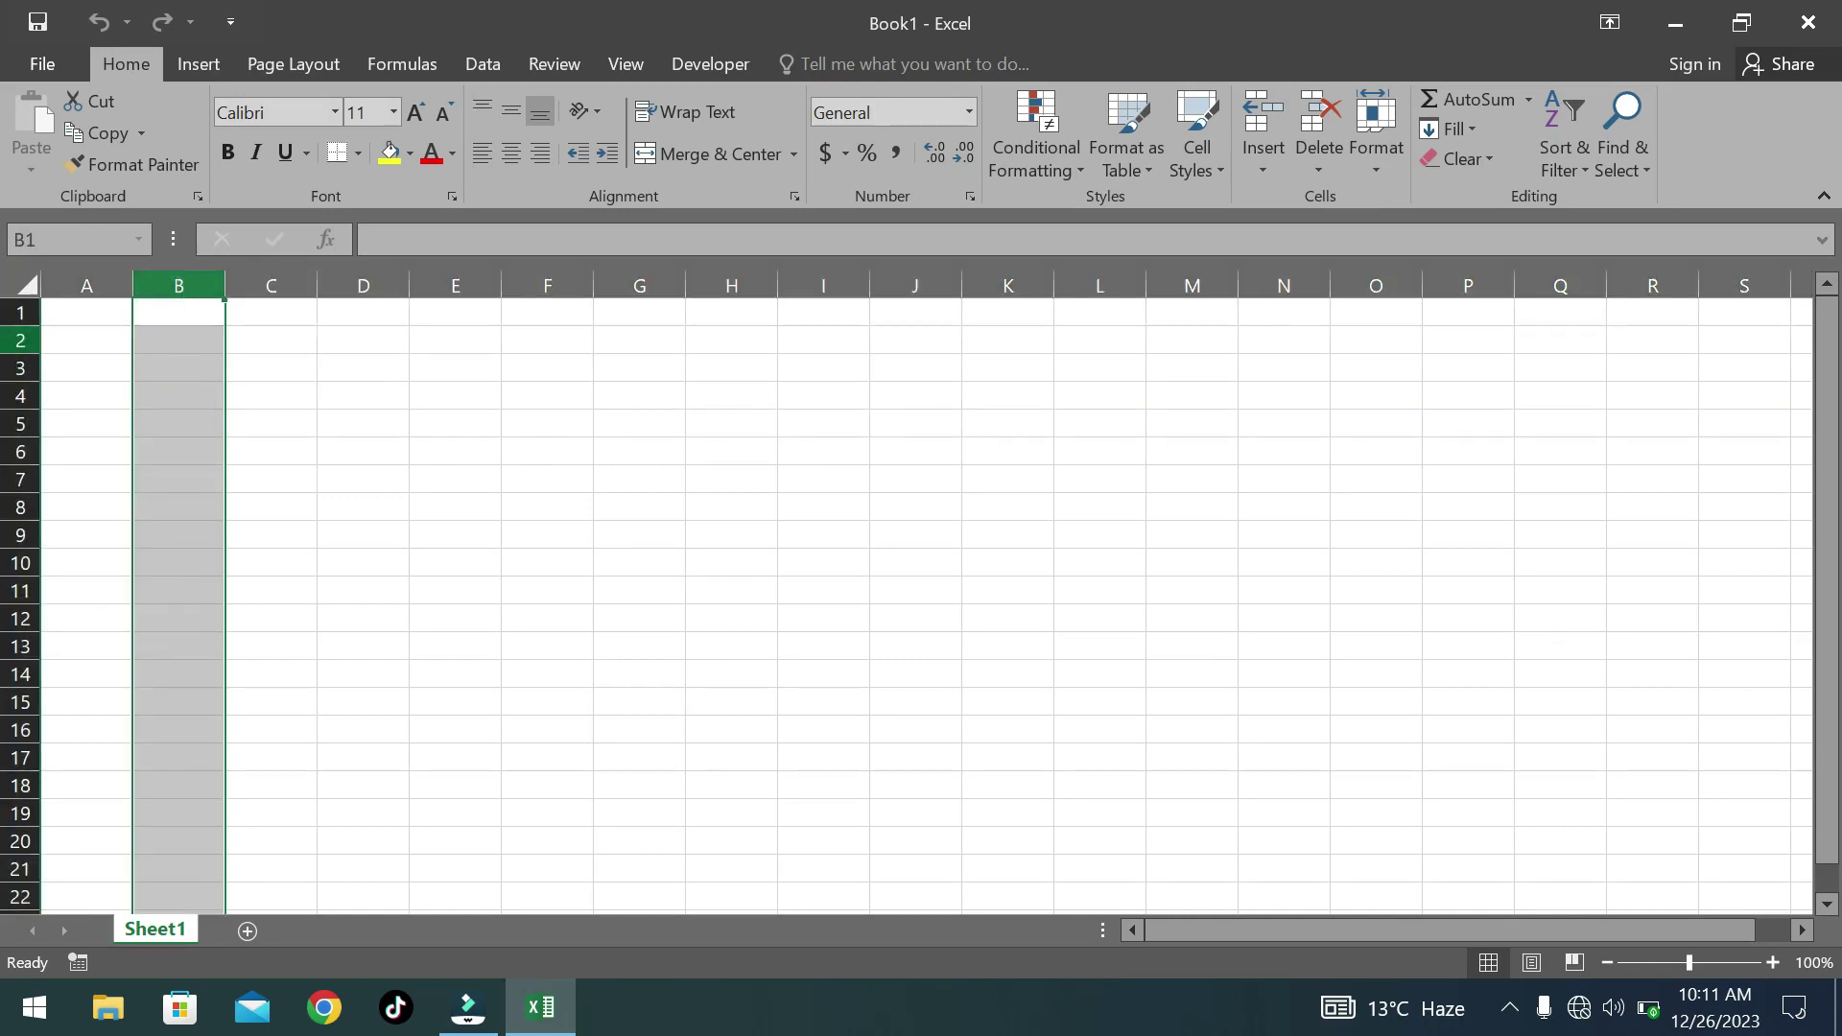
left_click(19, 341)
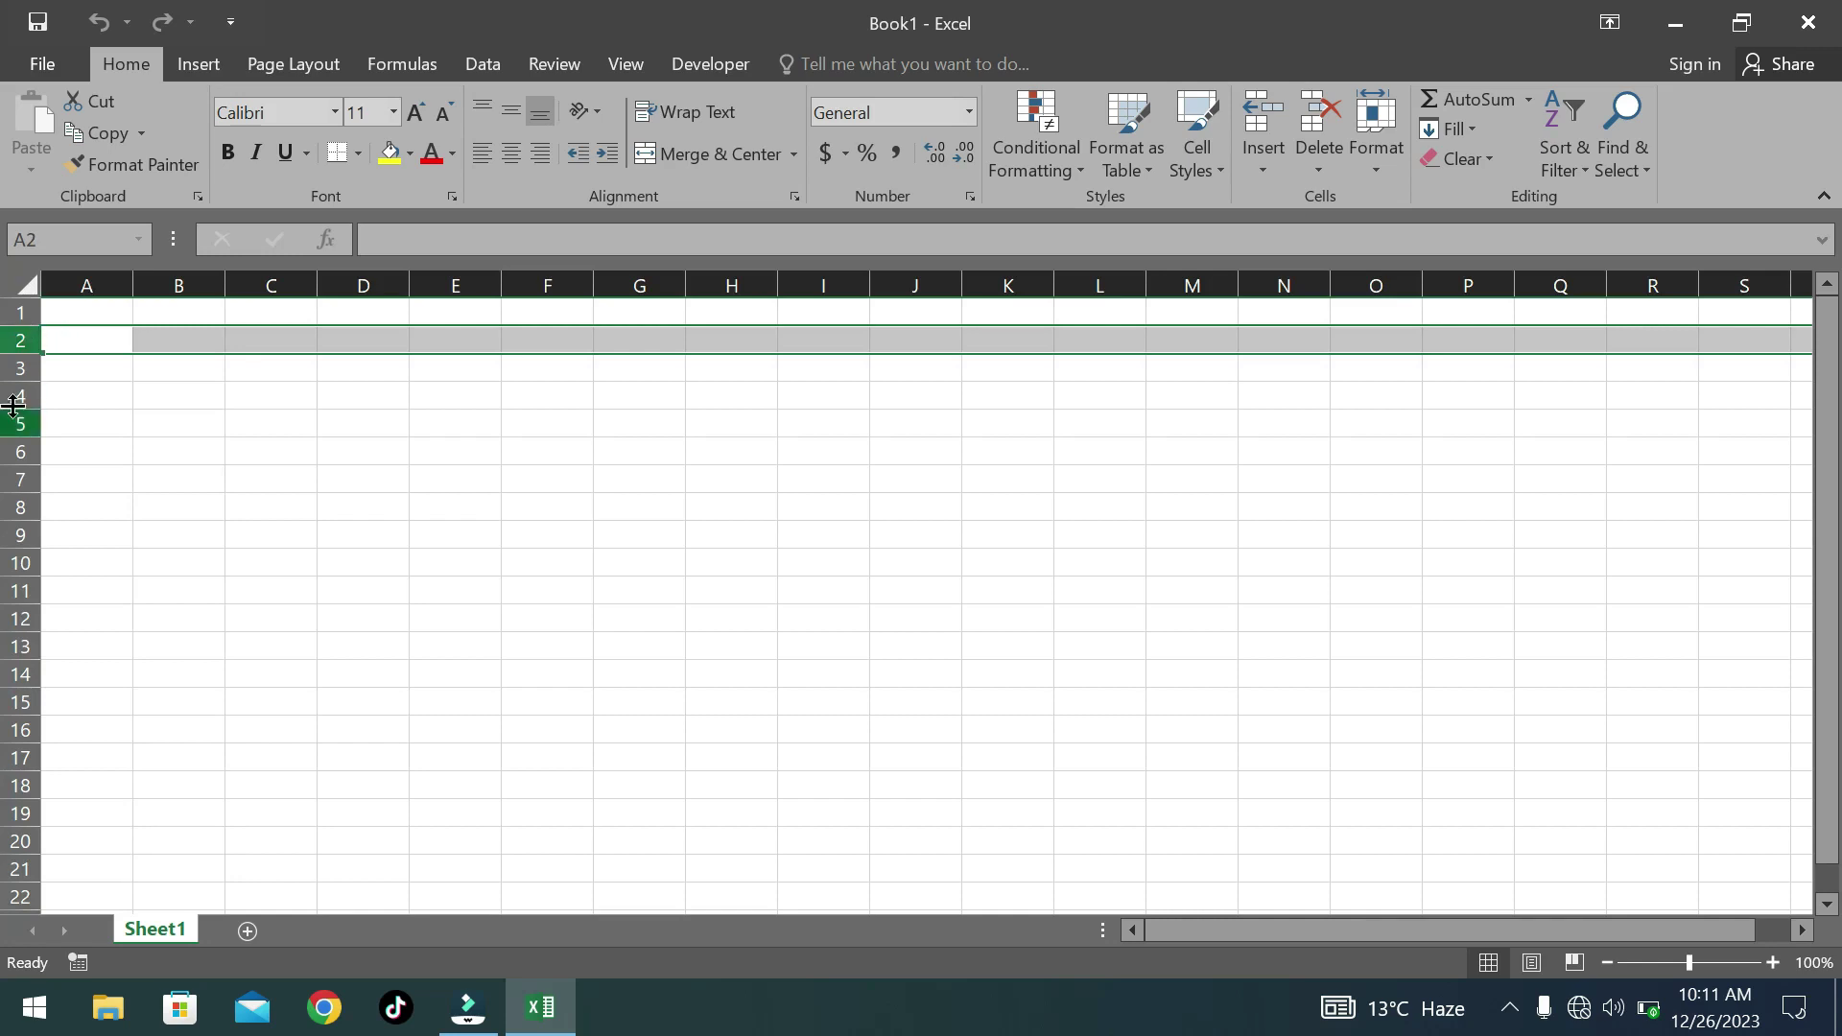
Select column D together with row 6, followed by only their intersecting cell, D6.
left_click(337, 385)
left_click(370, 285)
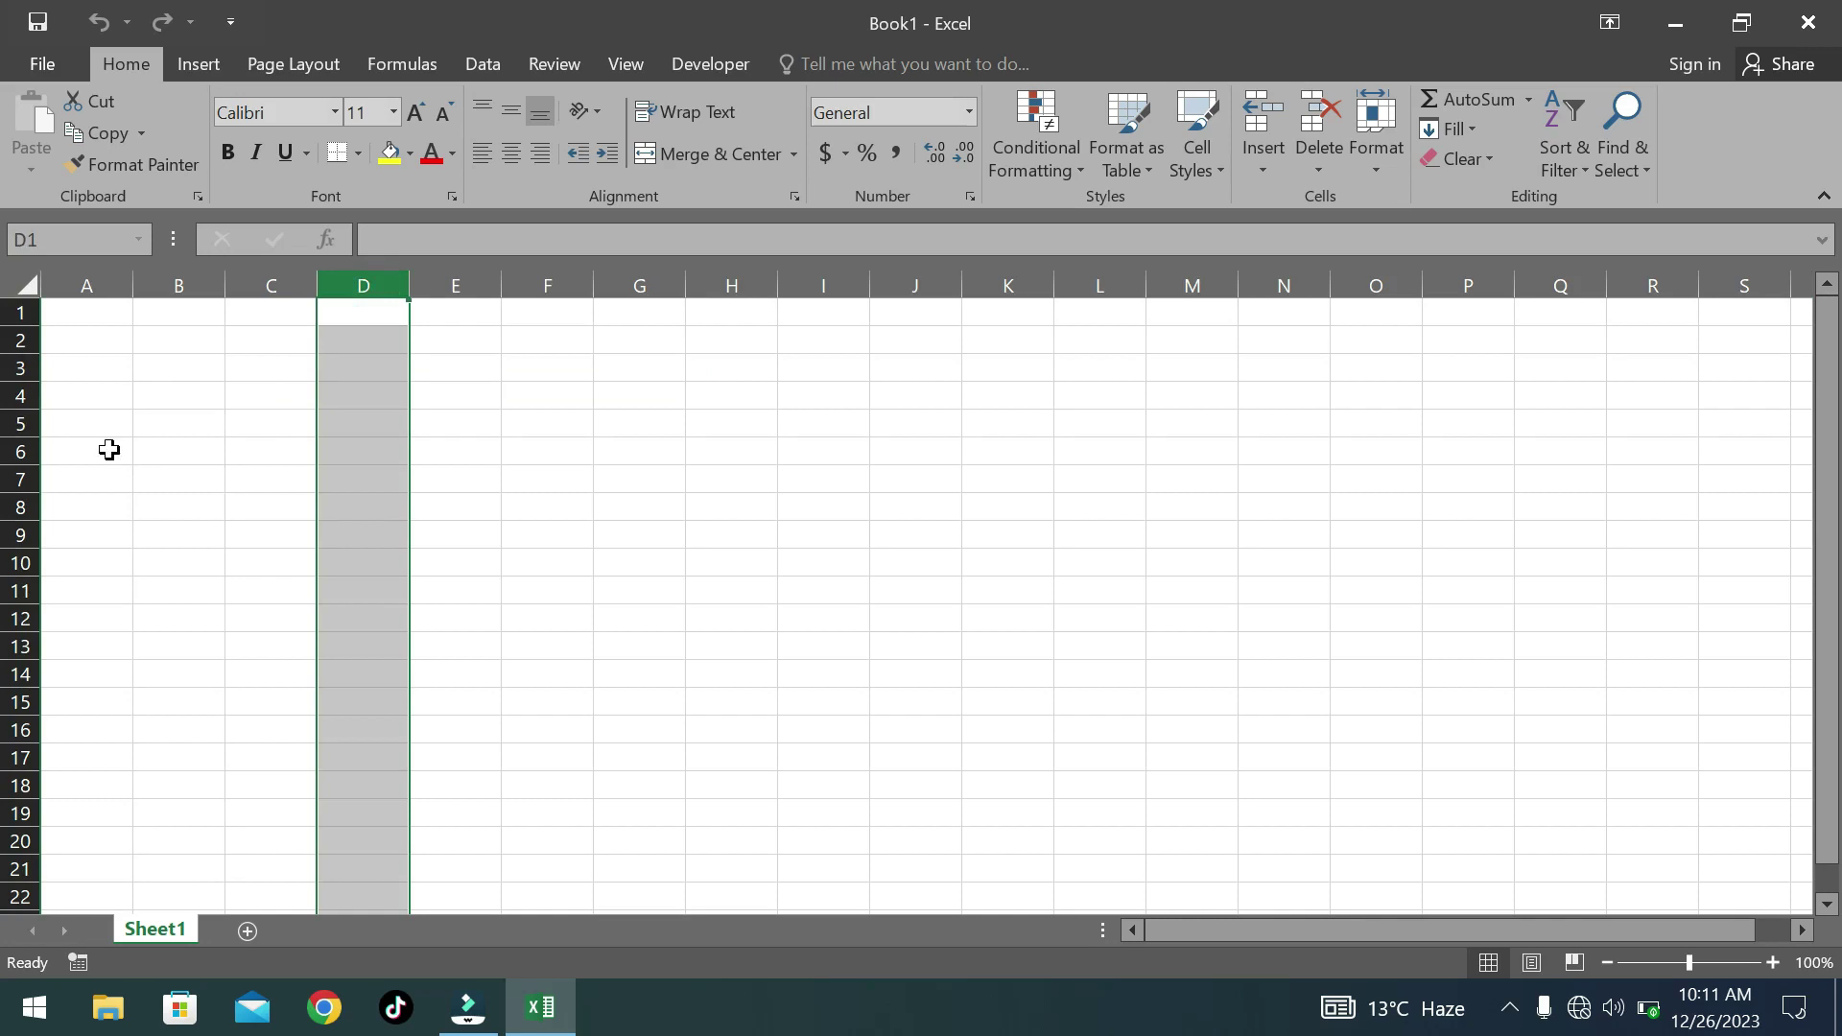
left_click(19, 409)
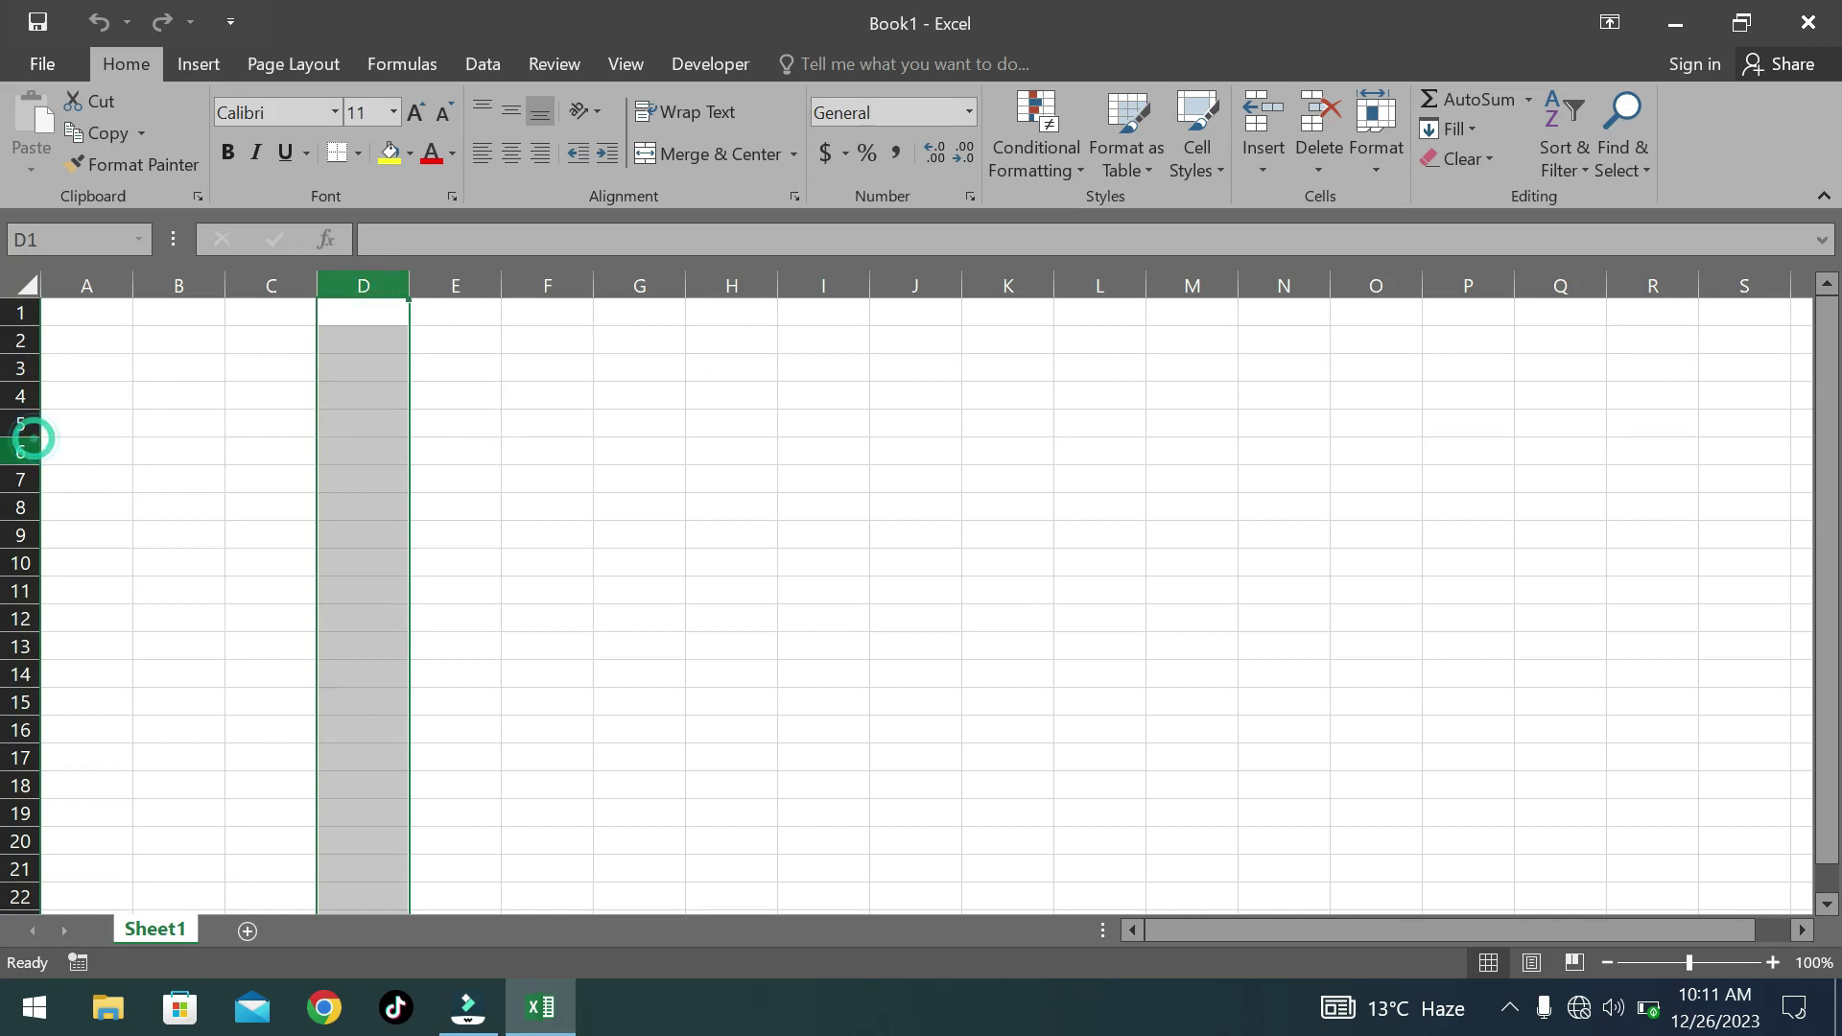
left_click(21, 450)
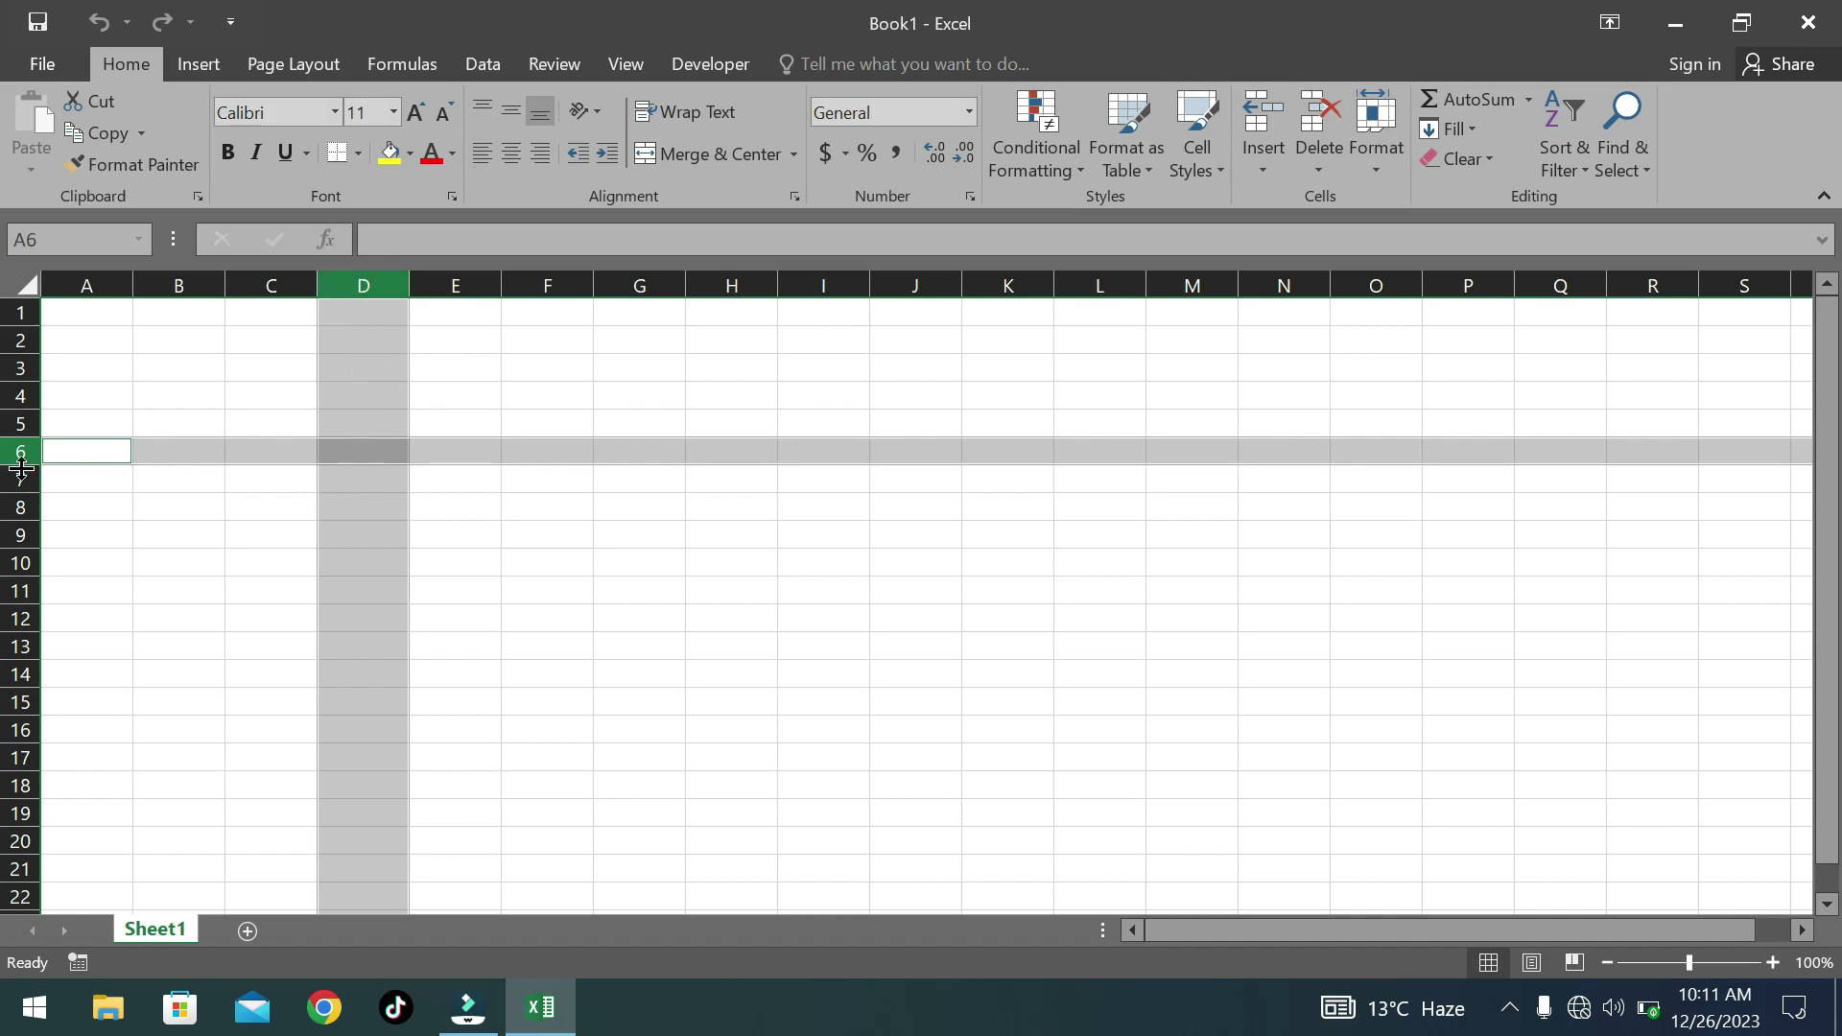
left_click(340, 451)
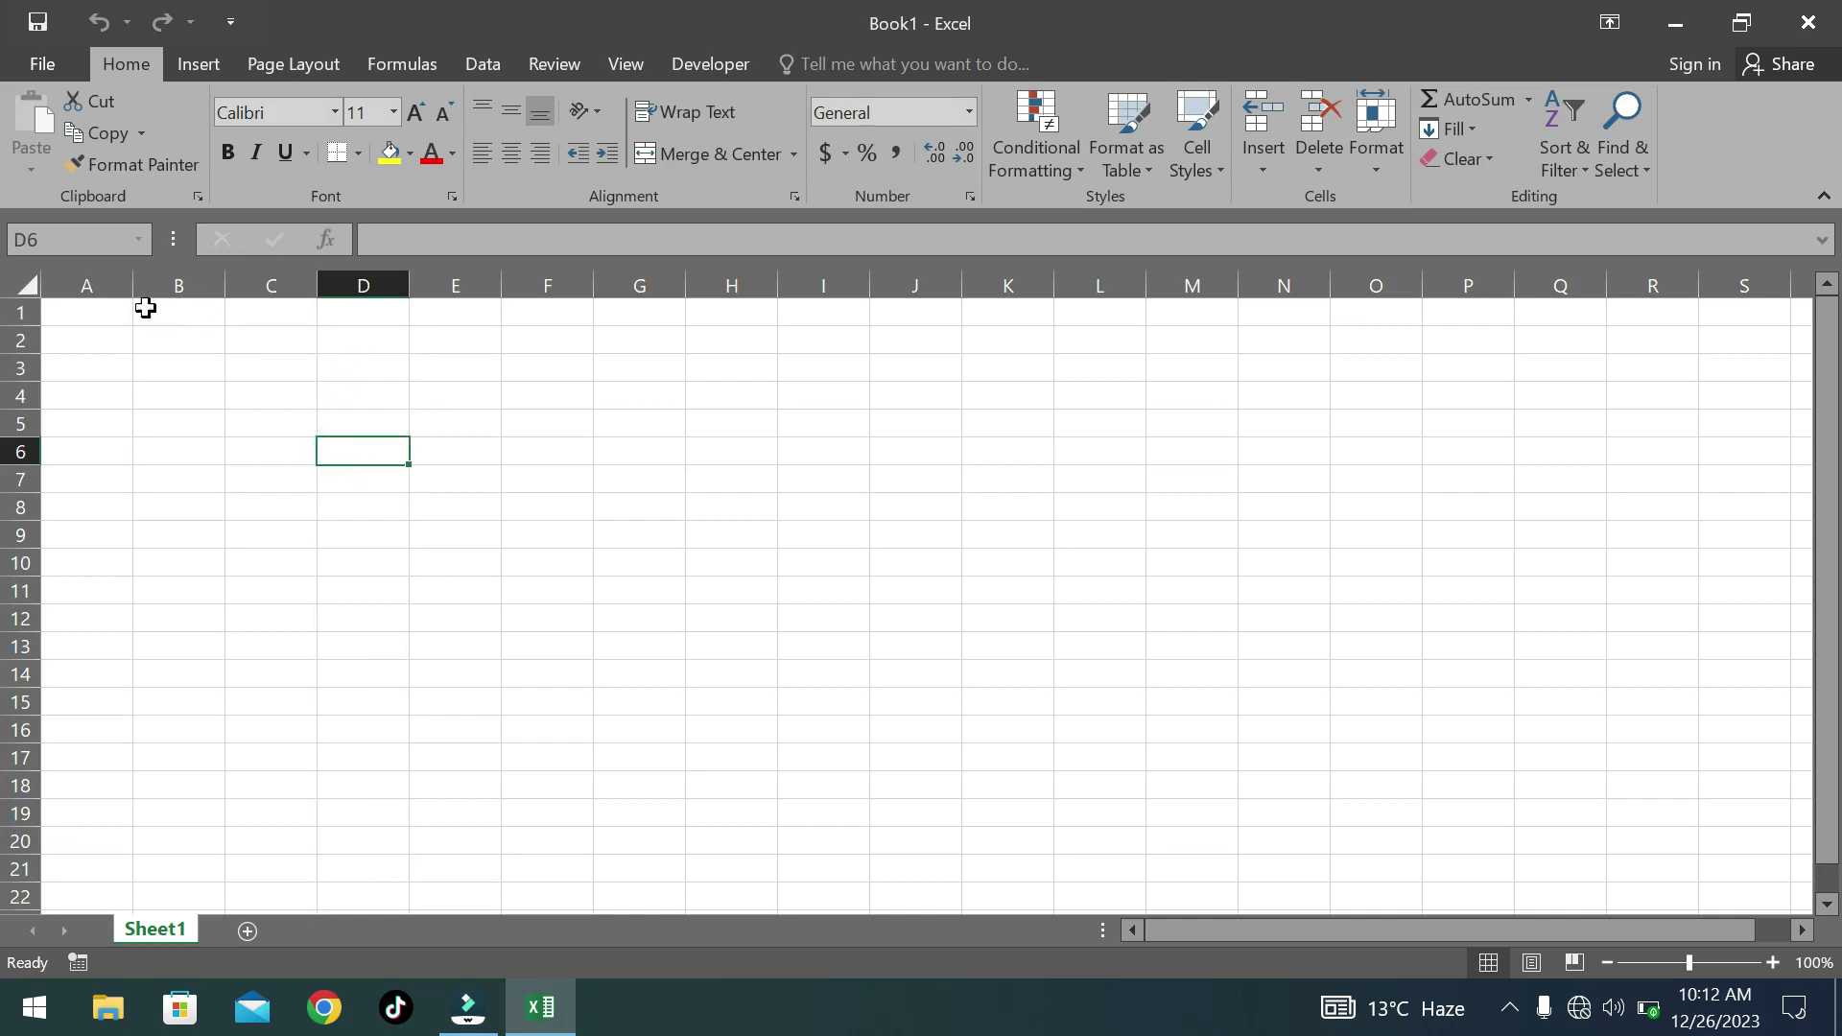
Select single cells G8 and G6, then ranges G4:G9 and F7:H7 together, ending on their shared cell G7.
left_click(624, 495)
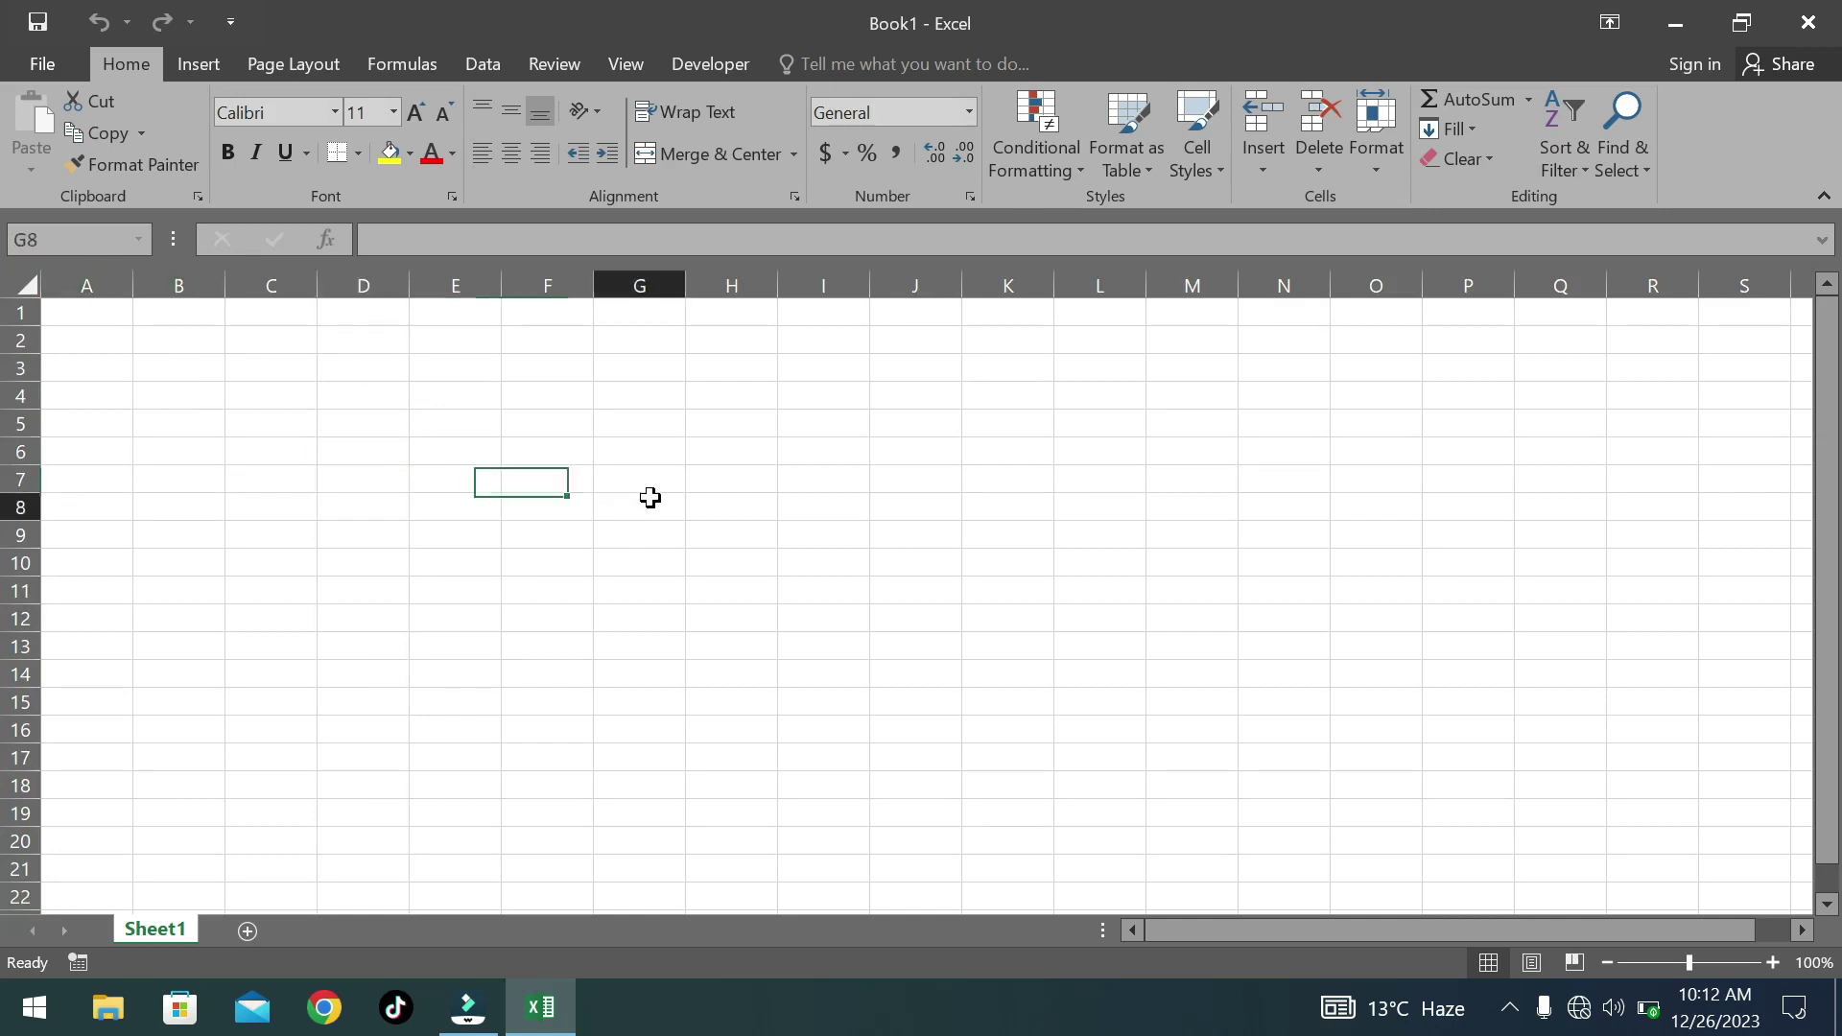
left_click(623, 451)
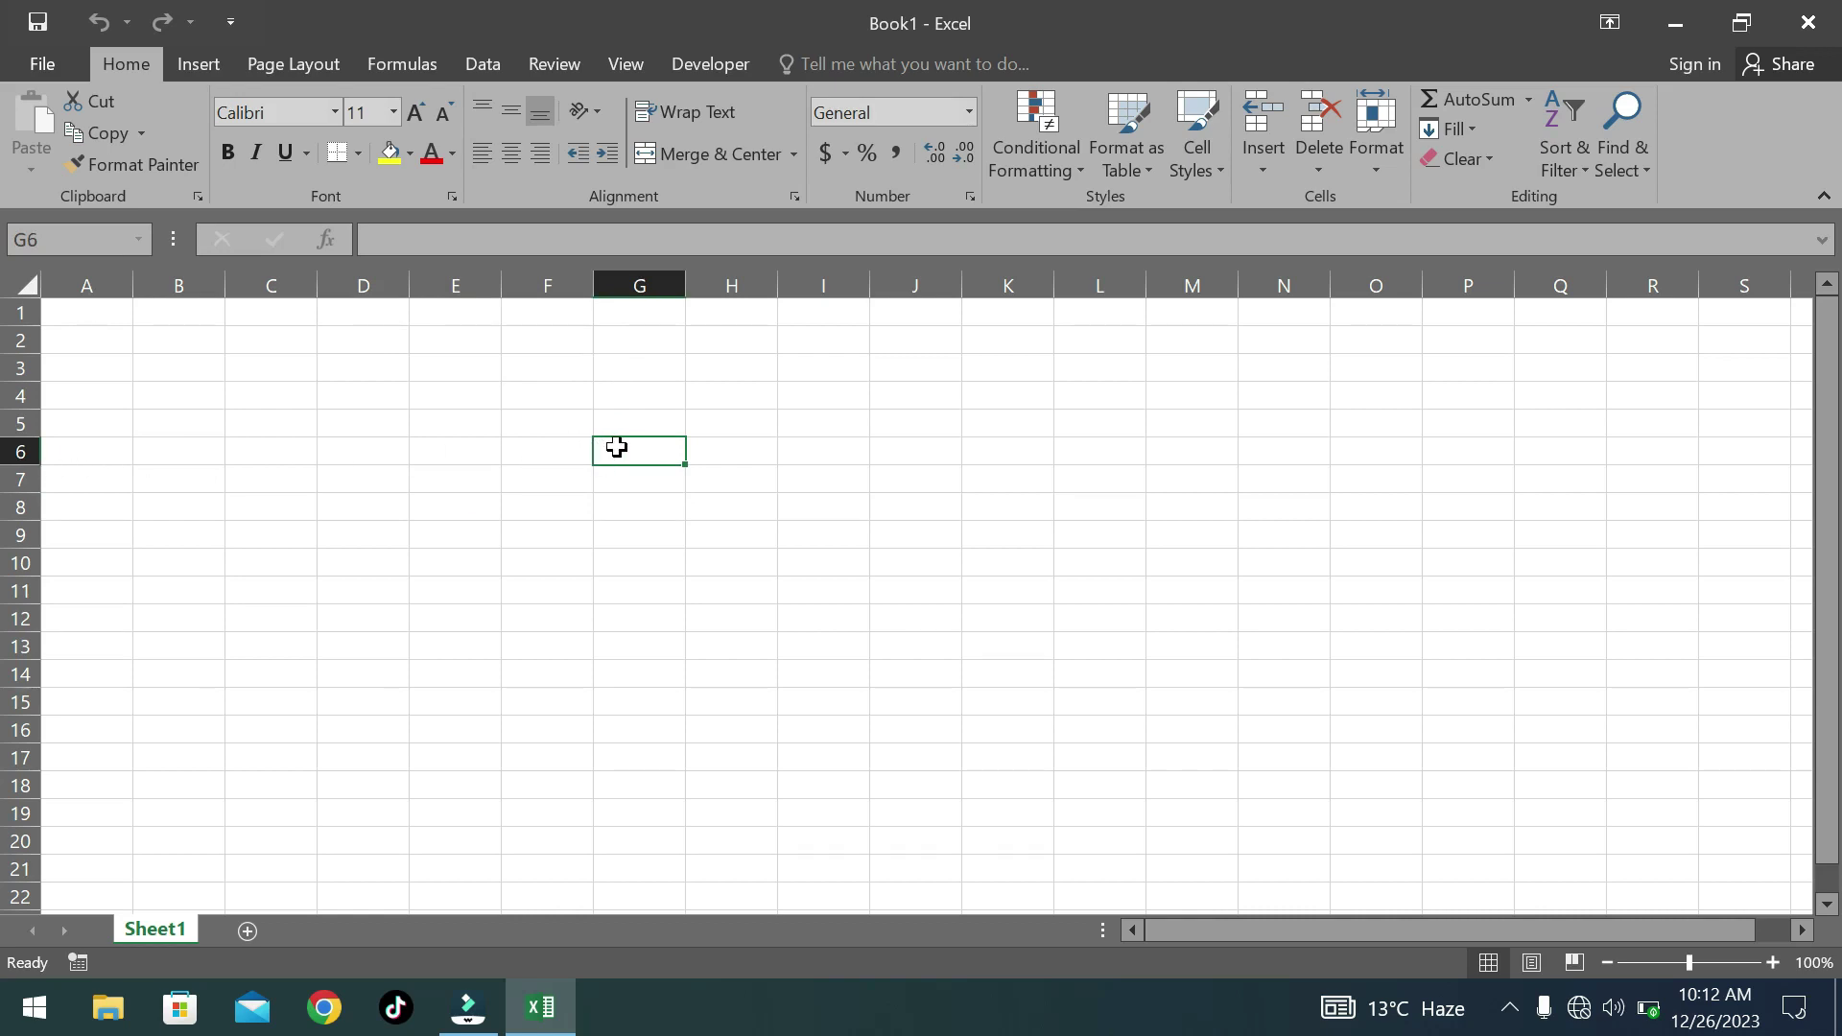
left_click(640, 312)
left_click_drag(615, 391, 637, 538)
left_click_drag(530, 479, 747, 481, "ctrl")
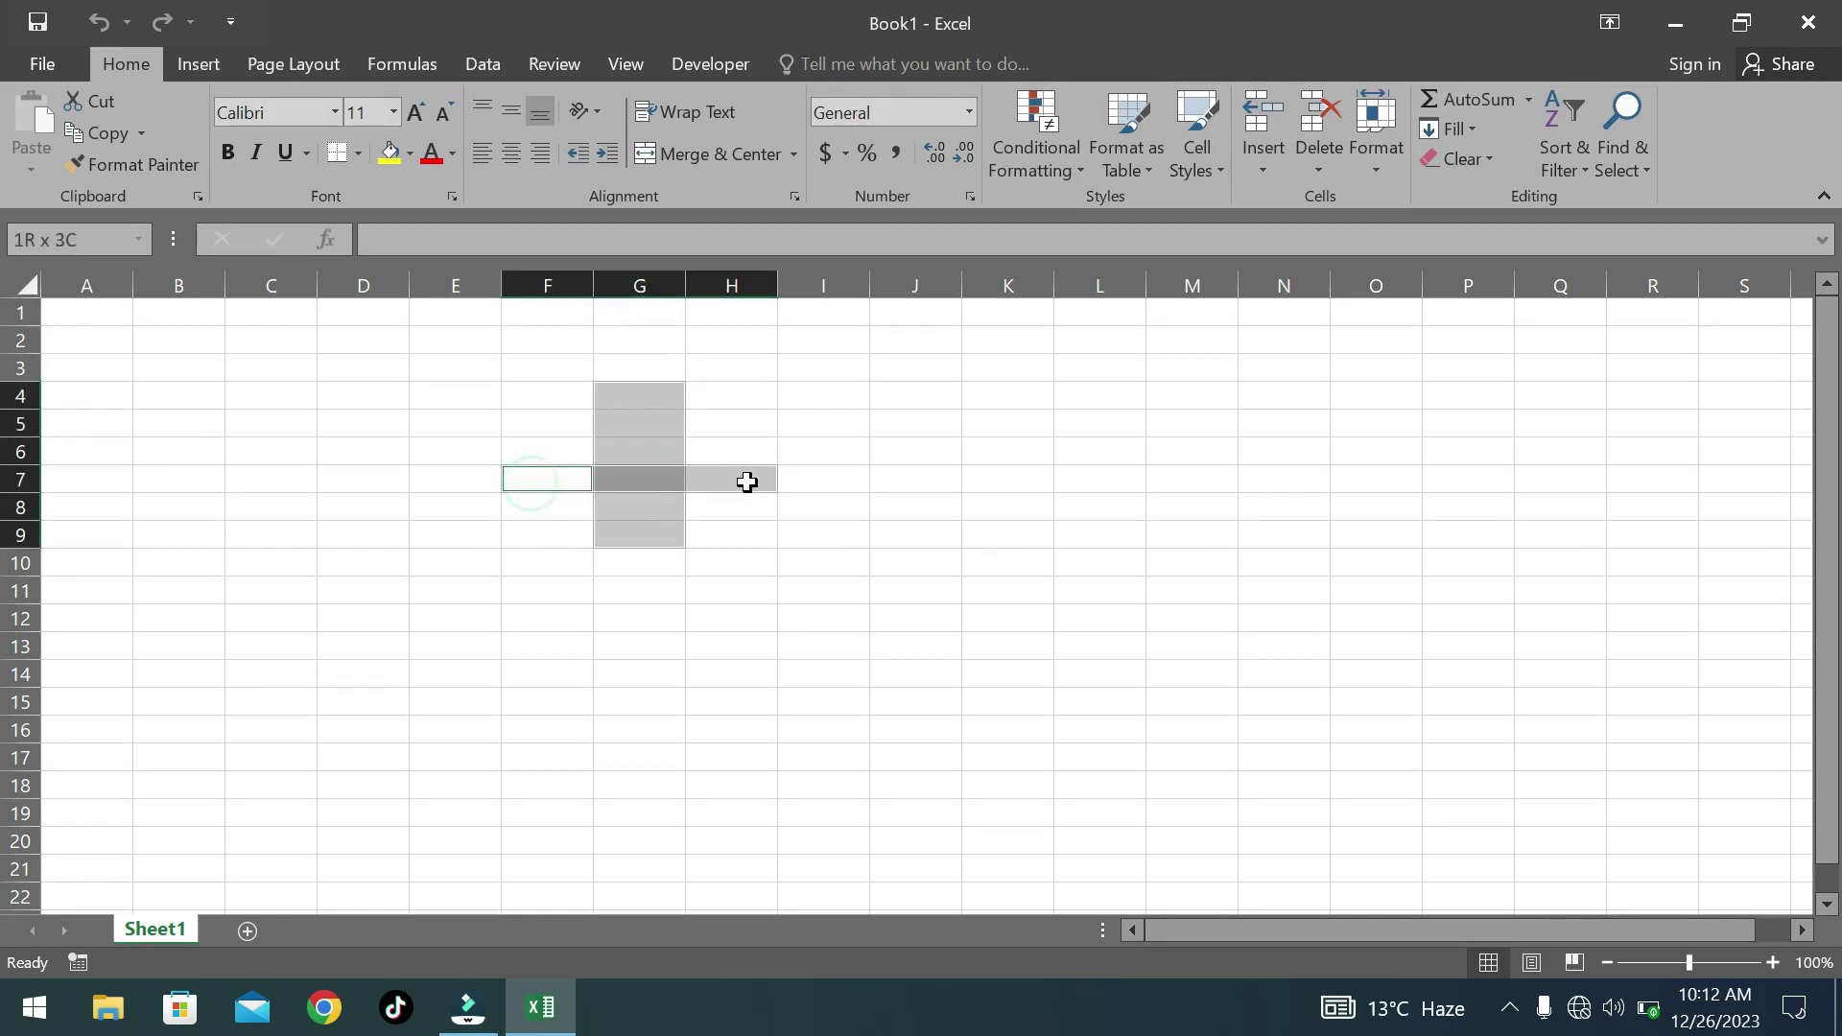
left_click(642, 477)
Select several single cells across the sheet, including G5 and F8, ending on cell B4.
left_click(631, 422)
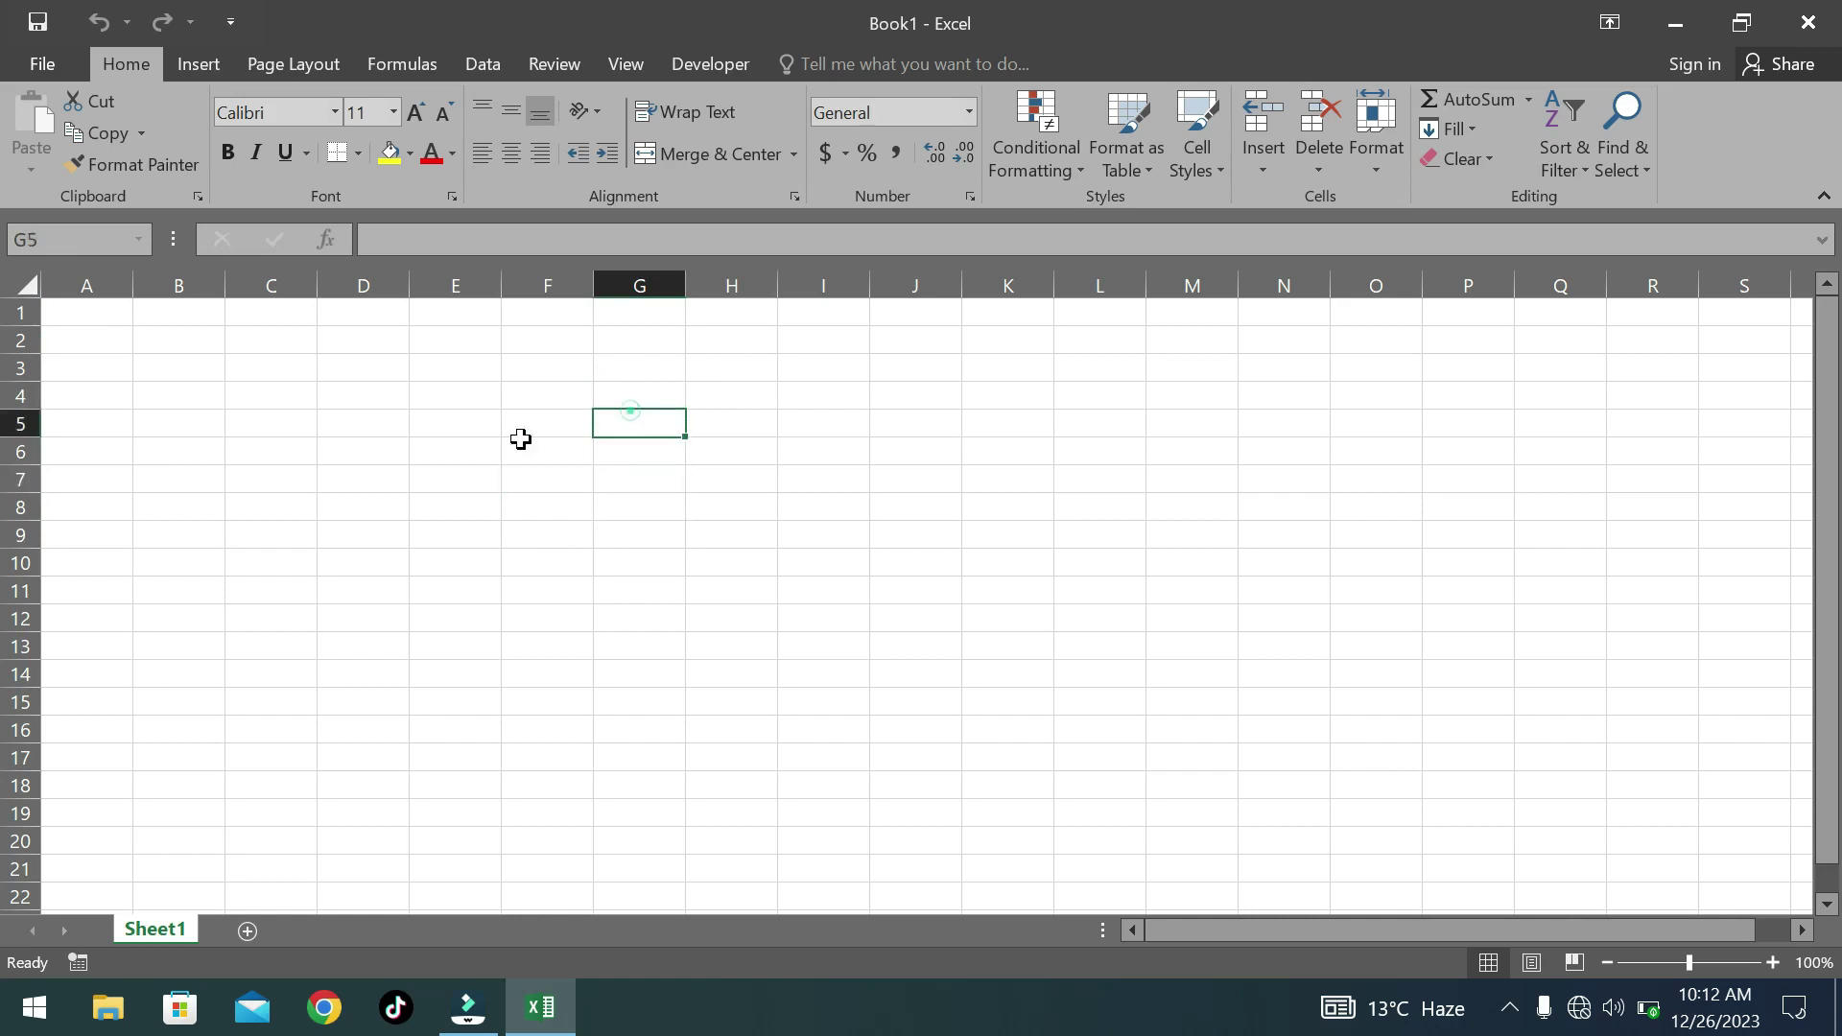
left_click(470, 446)
left_click(599, 529)
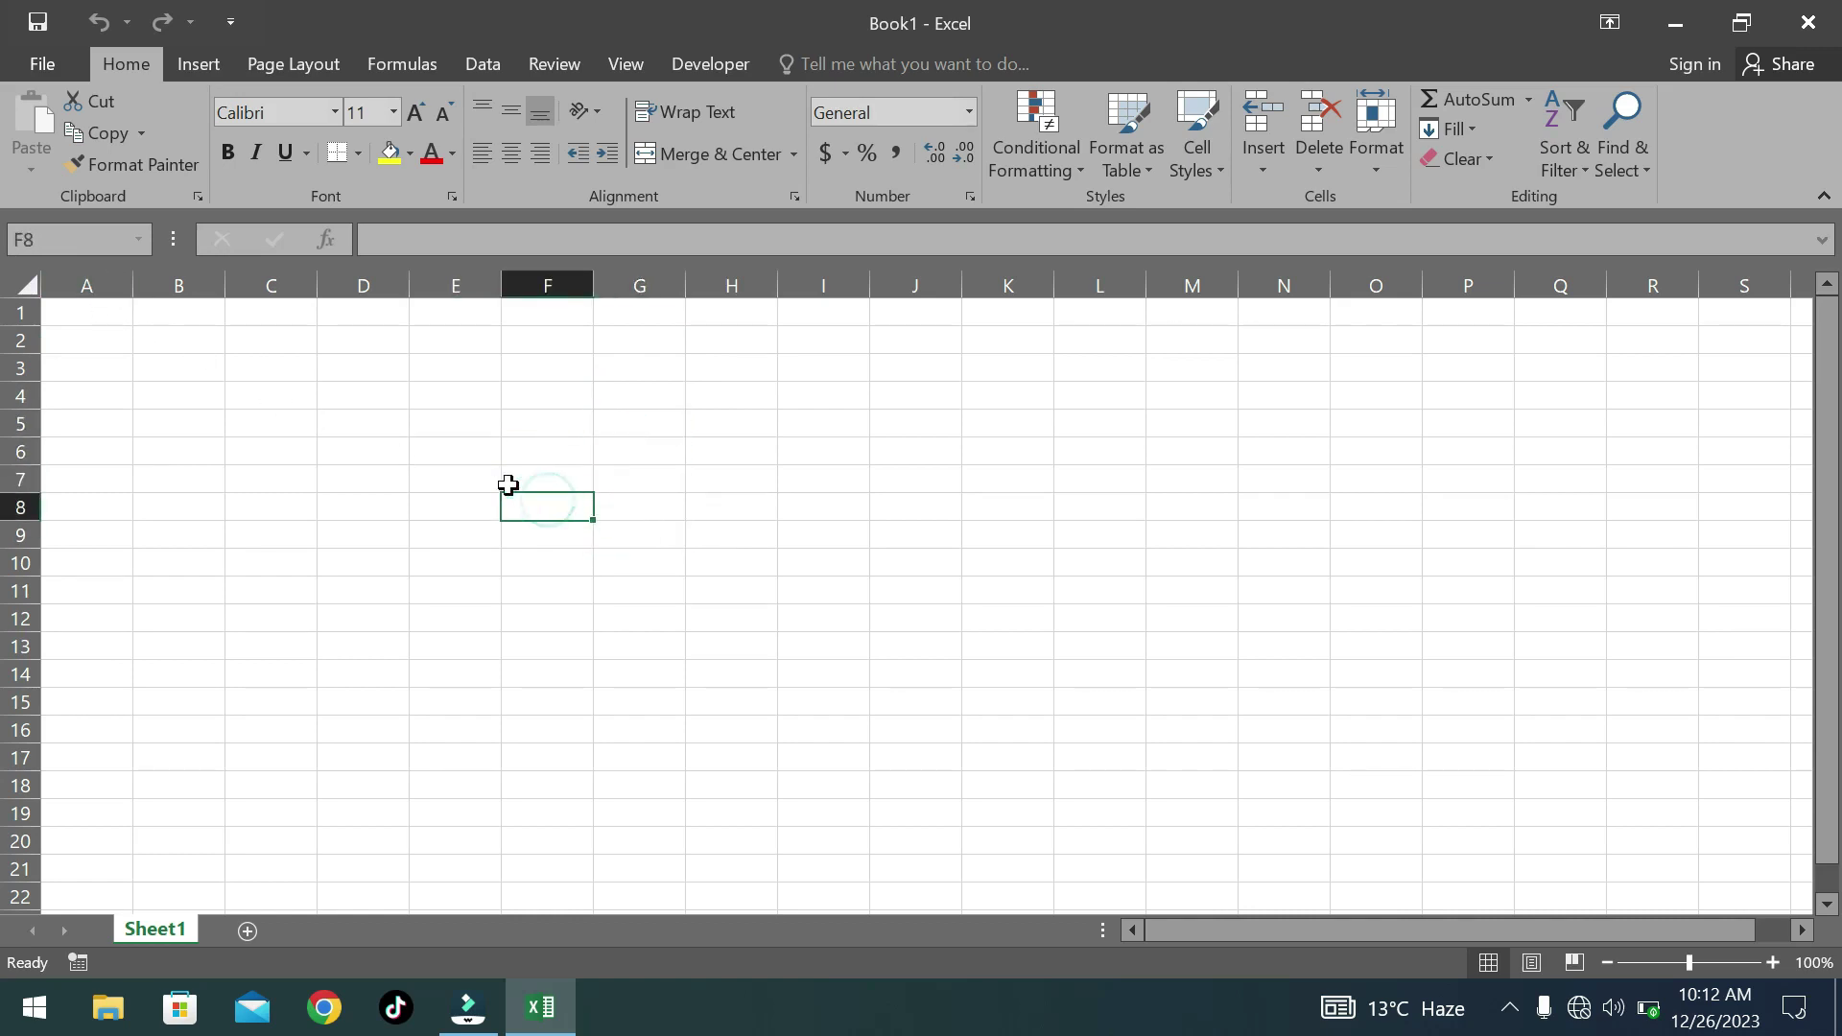
left_click(136, 394)
left_click(134, 389)
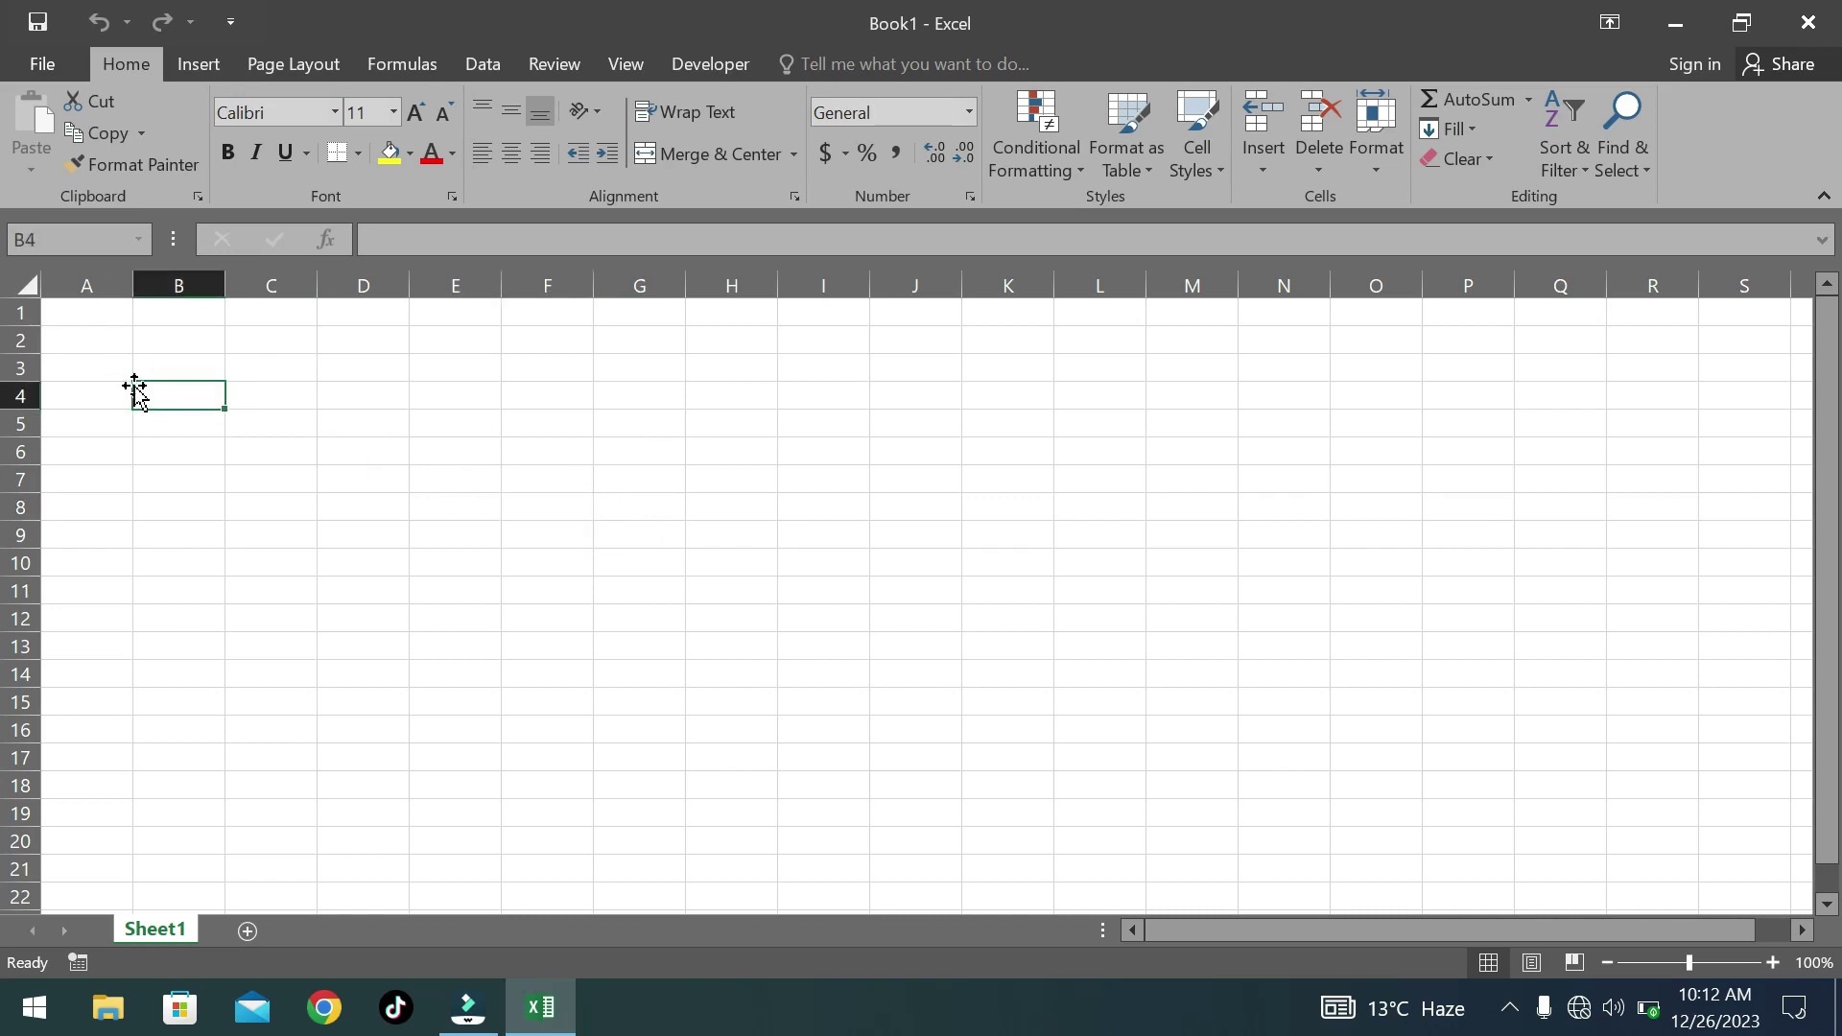
Move the active cell to A1 and step it along row 1 to column BL.
key("Up")
key("Up")
key("Up")
key("Left")
key("Right")
key("Right")
key("Right")
key("Right")
key("Right")
key("Right")
key("Right")
key("Right")
key("Right")
key("Right")
key("Right")
key("Right")
key("Right")
key("Right")
key("Right")
key("Right")
key("Right")
key("Right")
key("Right")
key("Right")
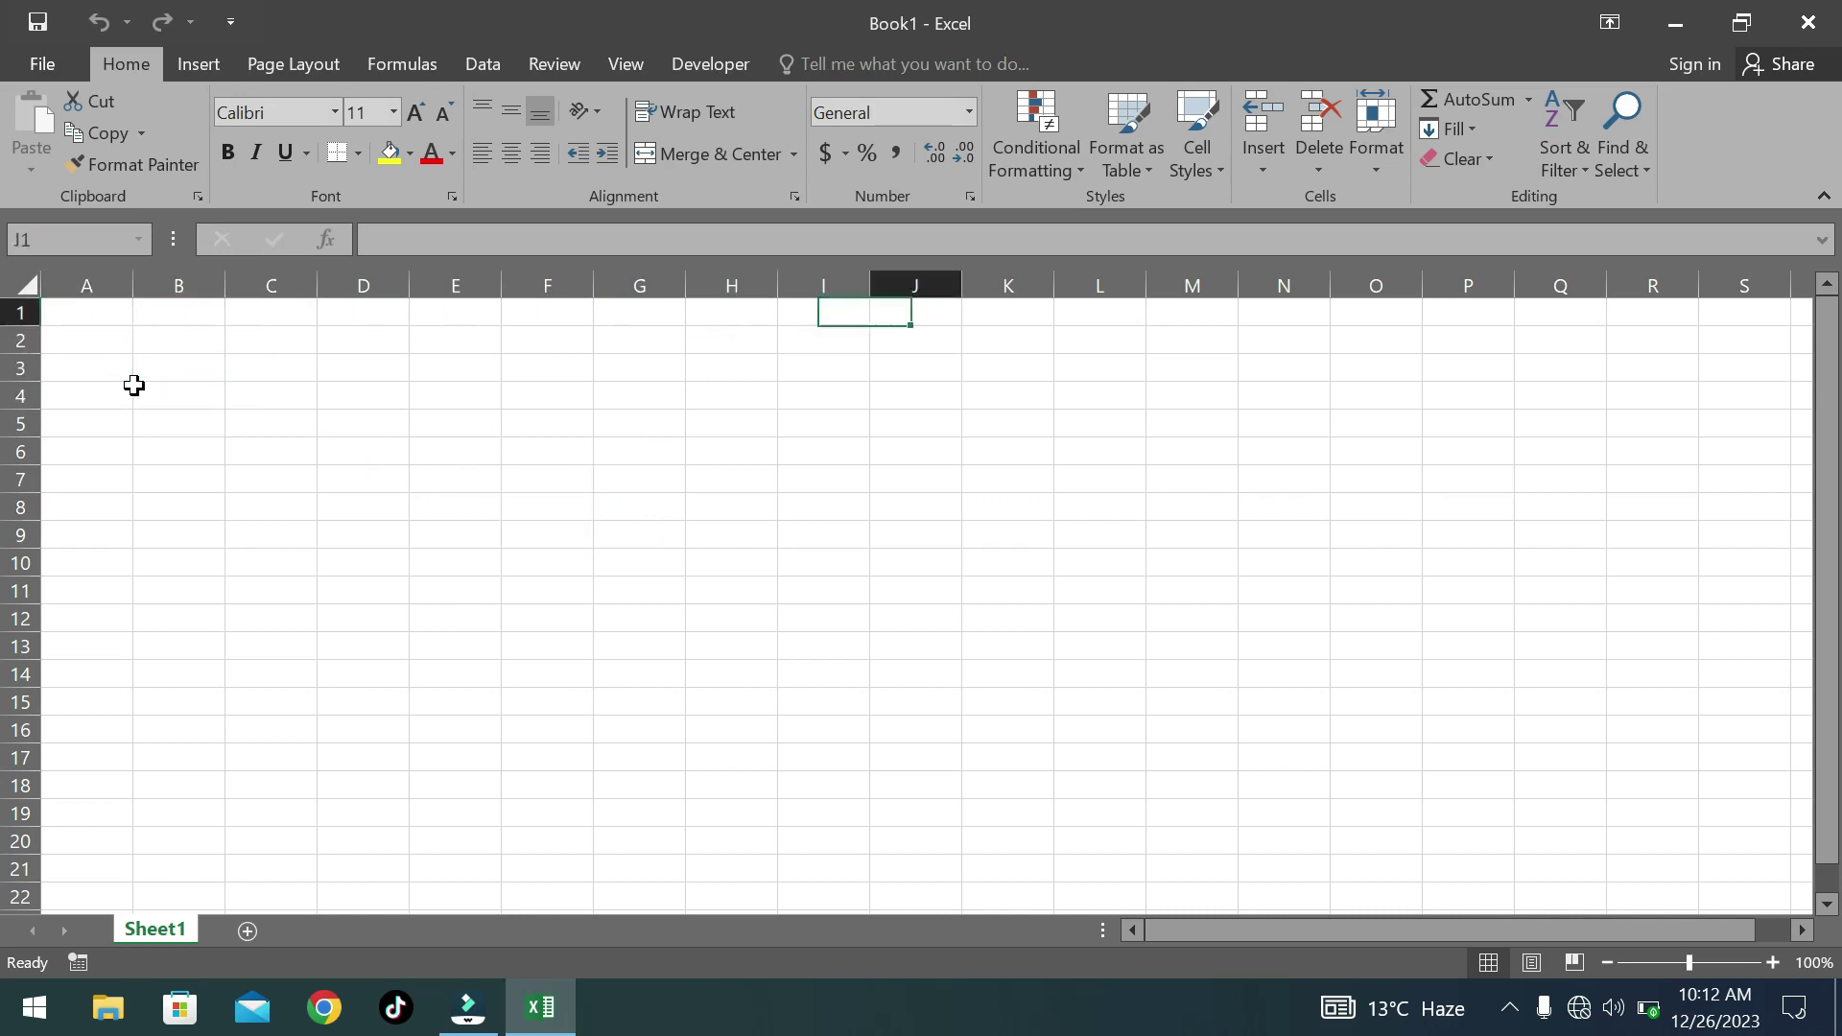
key("Right")
key("Right")
key("Right")
key("Right")
key("Right")
key("Right")
key("Right")
key("Right")
key("Right")
key("Right")
key("Right")
key("Right")
key("Right")
key("Right")
key("Right")
key("Right")
key("Right")
key("Right")
key("Right")
key("Right")
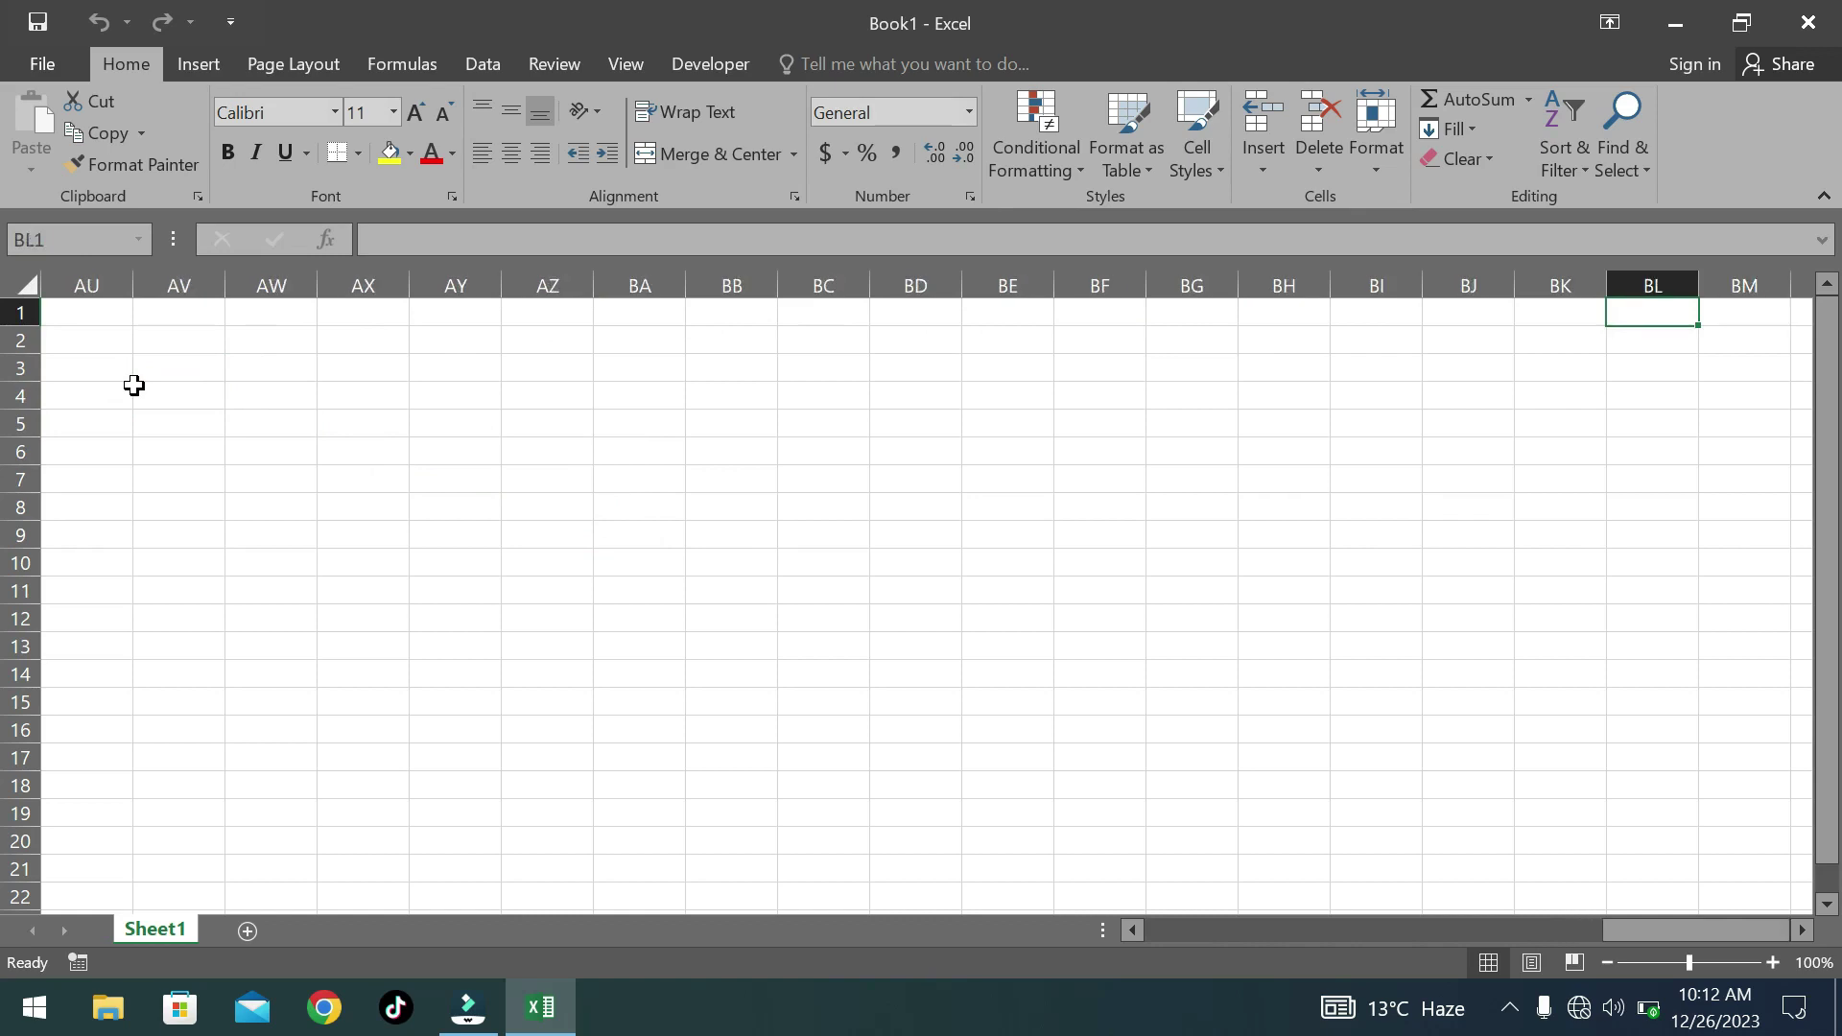
Step back to cell BI1, jump to the sheet's last column at XFD1, and return to cell A1.
key("Left")
key("Left")
key("Left")
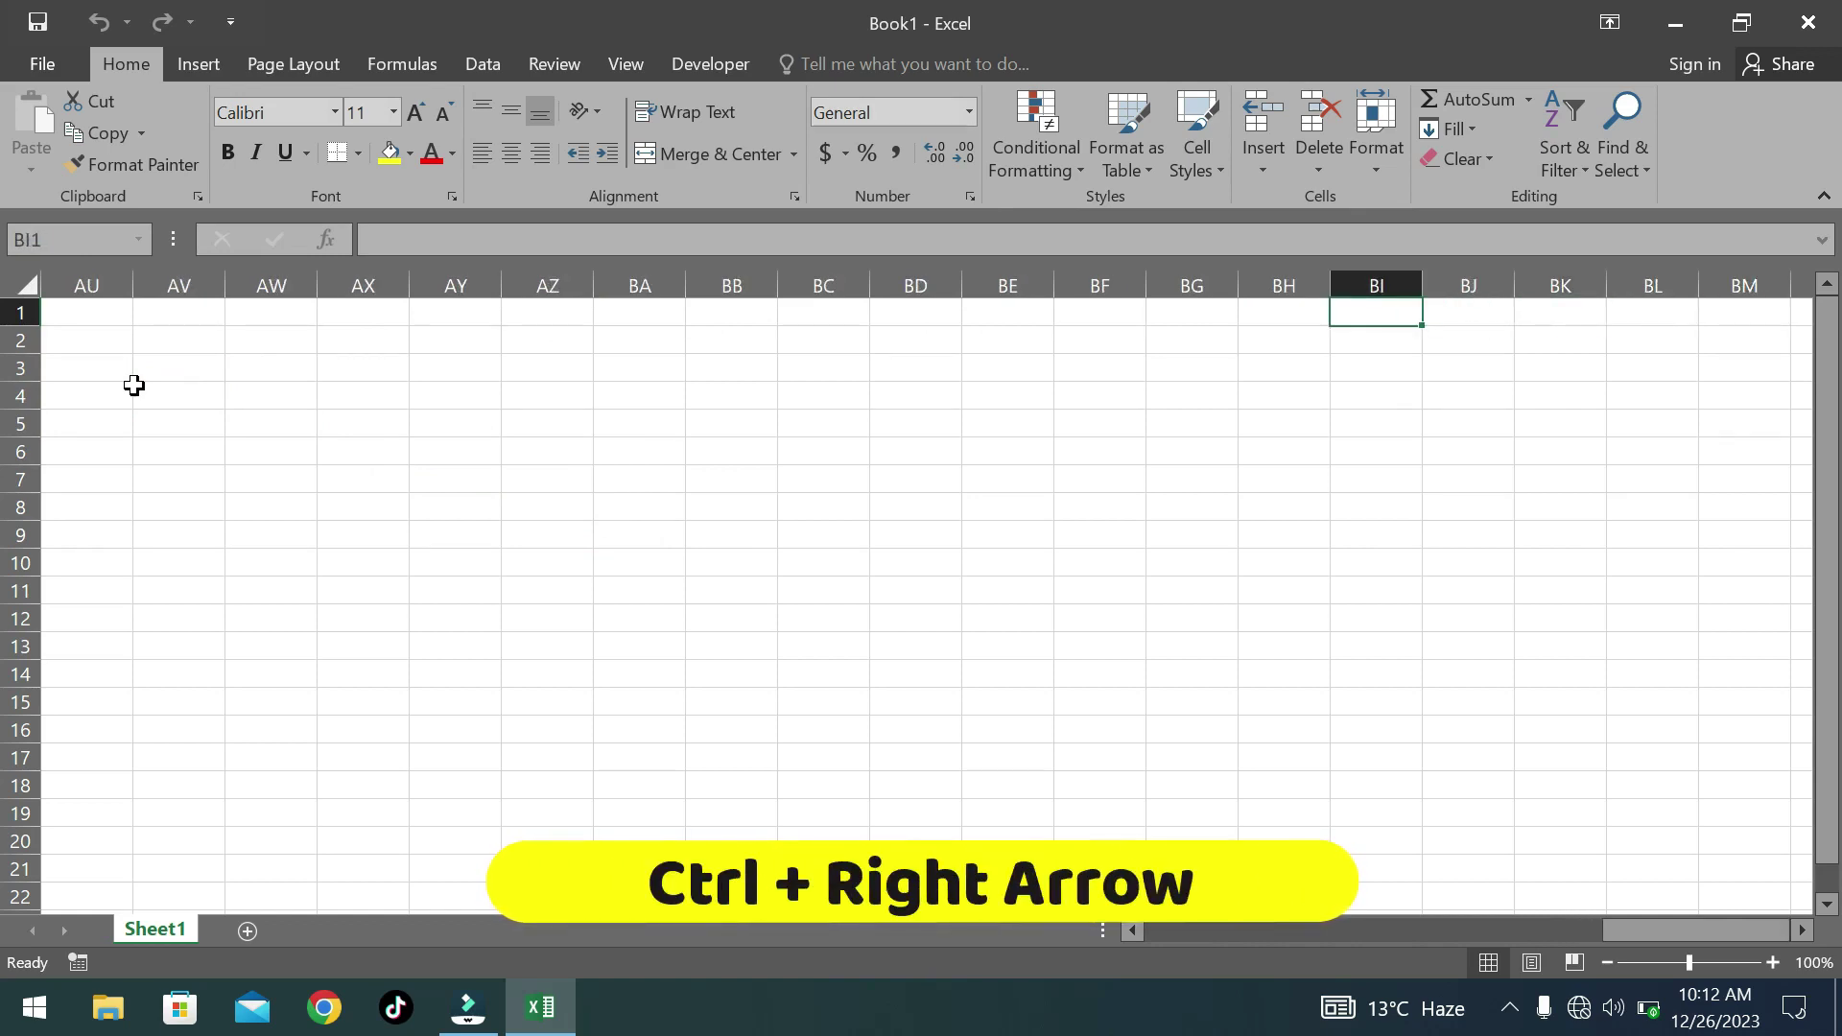
key("ctrl+Right")
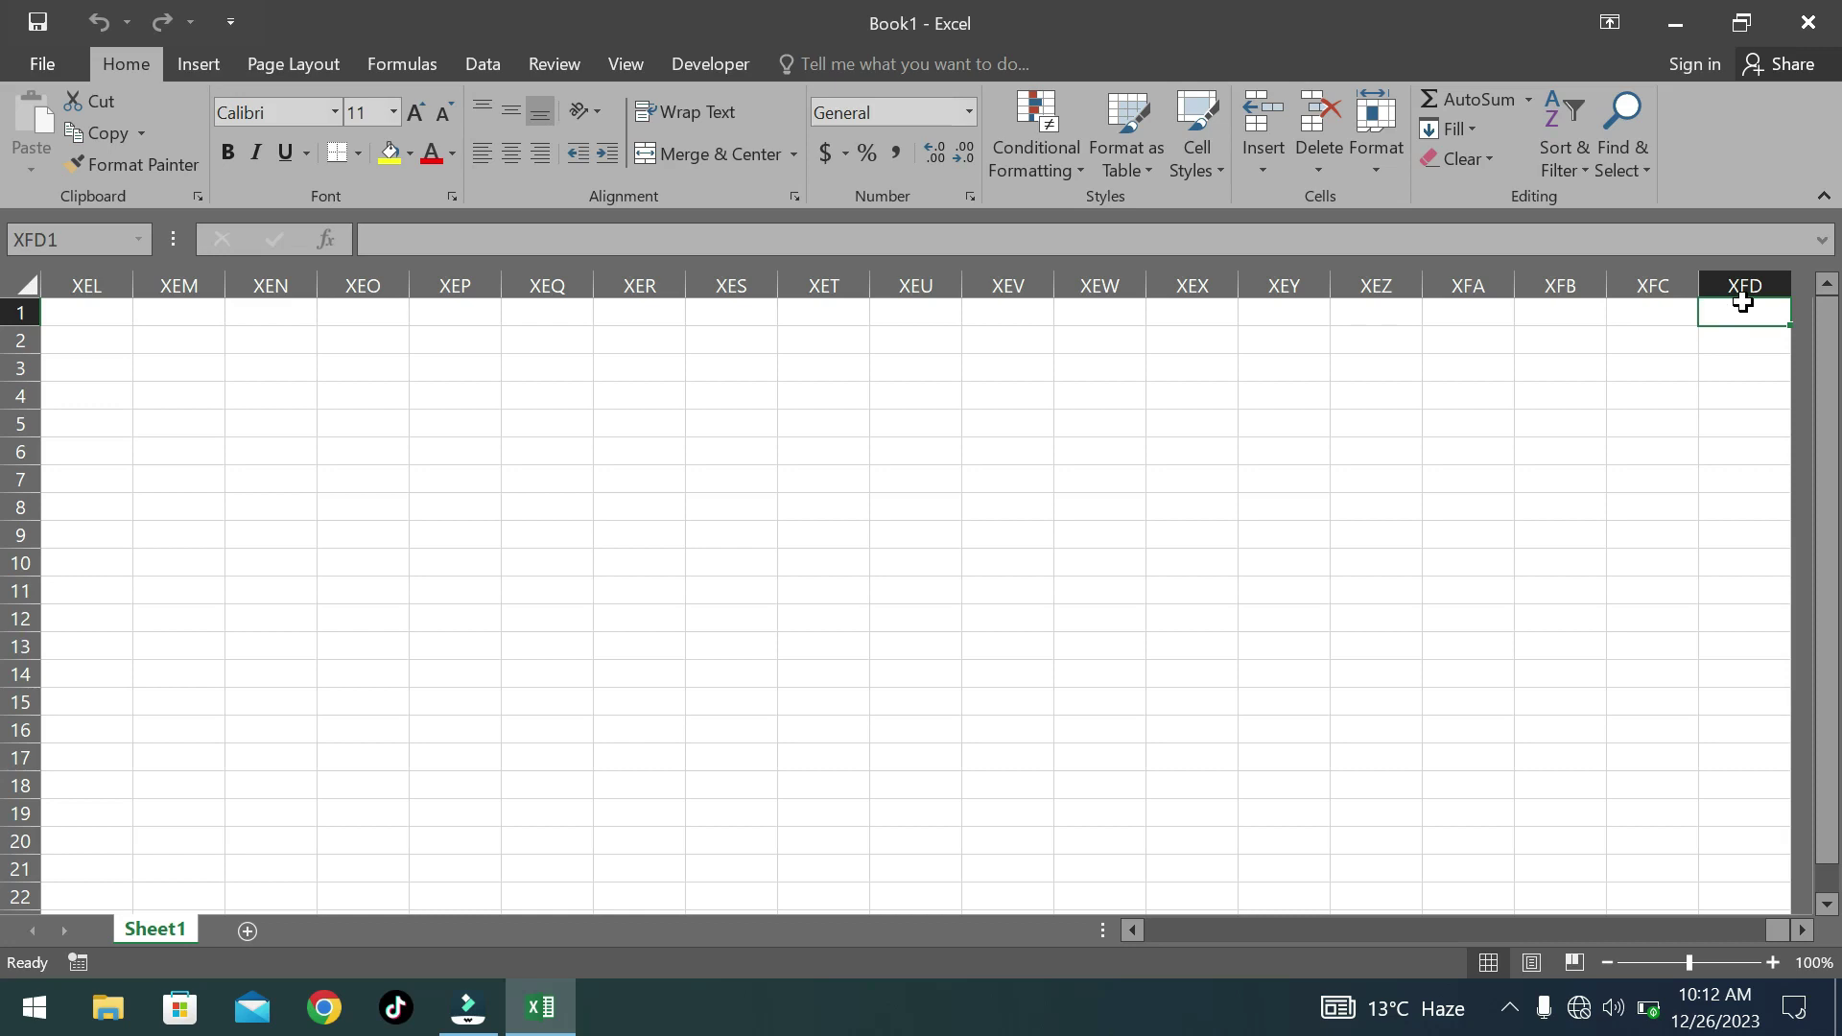
key("ctrl+Left")
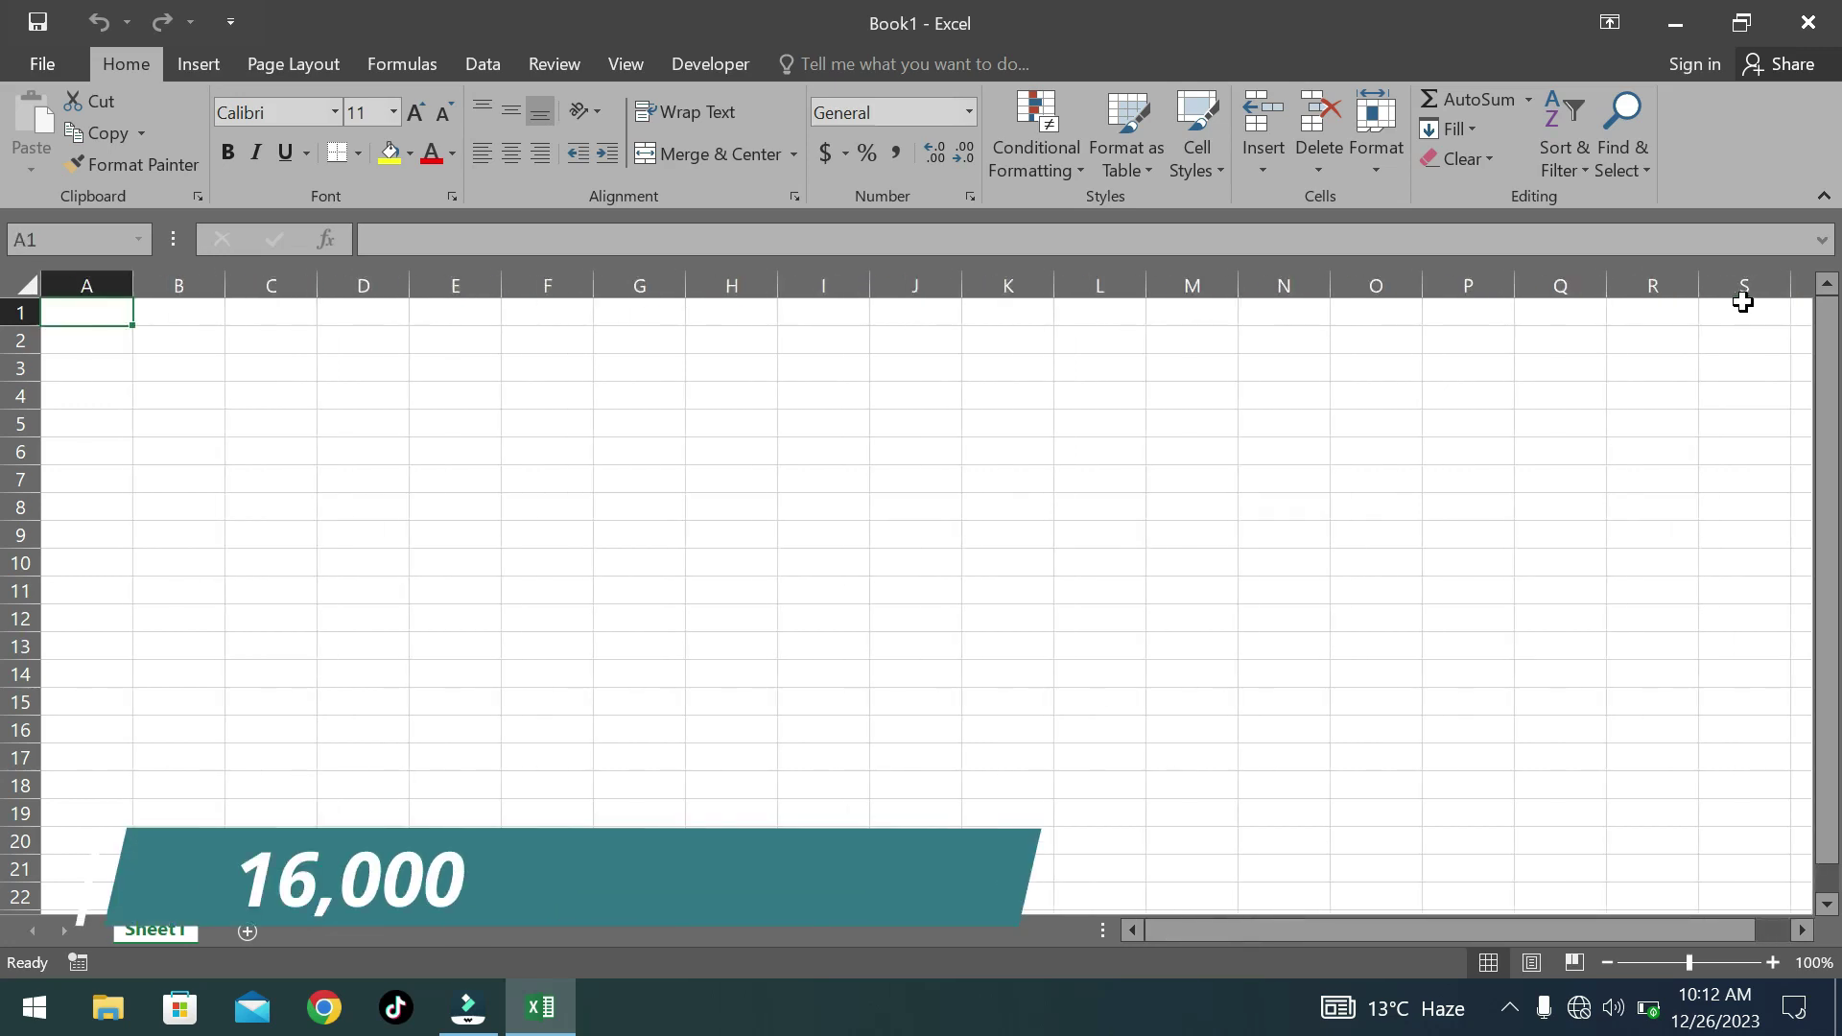
Browse down the rows from A3, jump to the sheet's last row in column A, and return to cell A1.
key("Down")
key("Down")
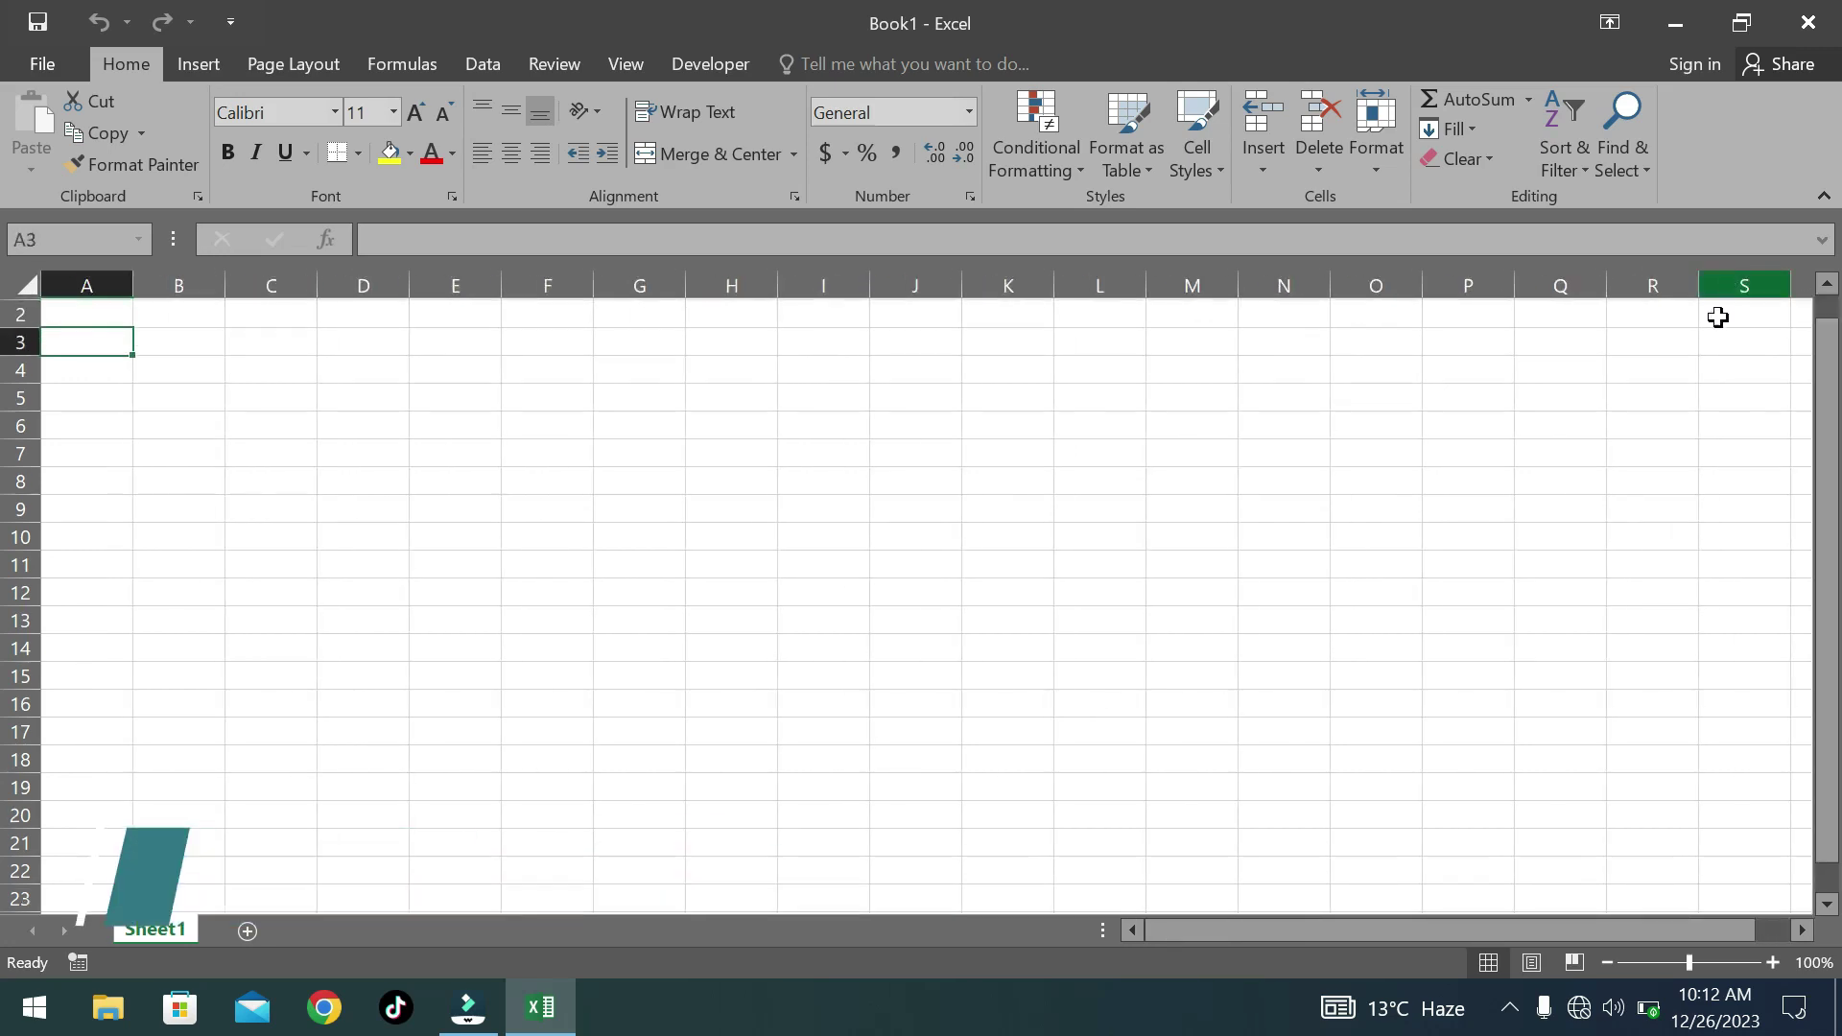
scroll(1697, 365, "down", 12)
scroll(1372, 440, "down", 3)
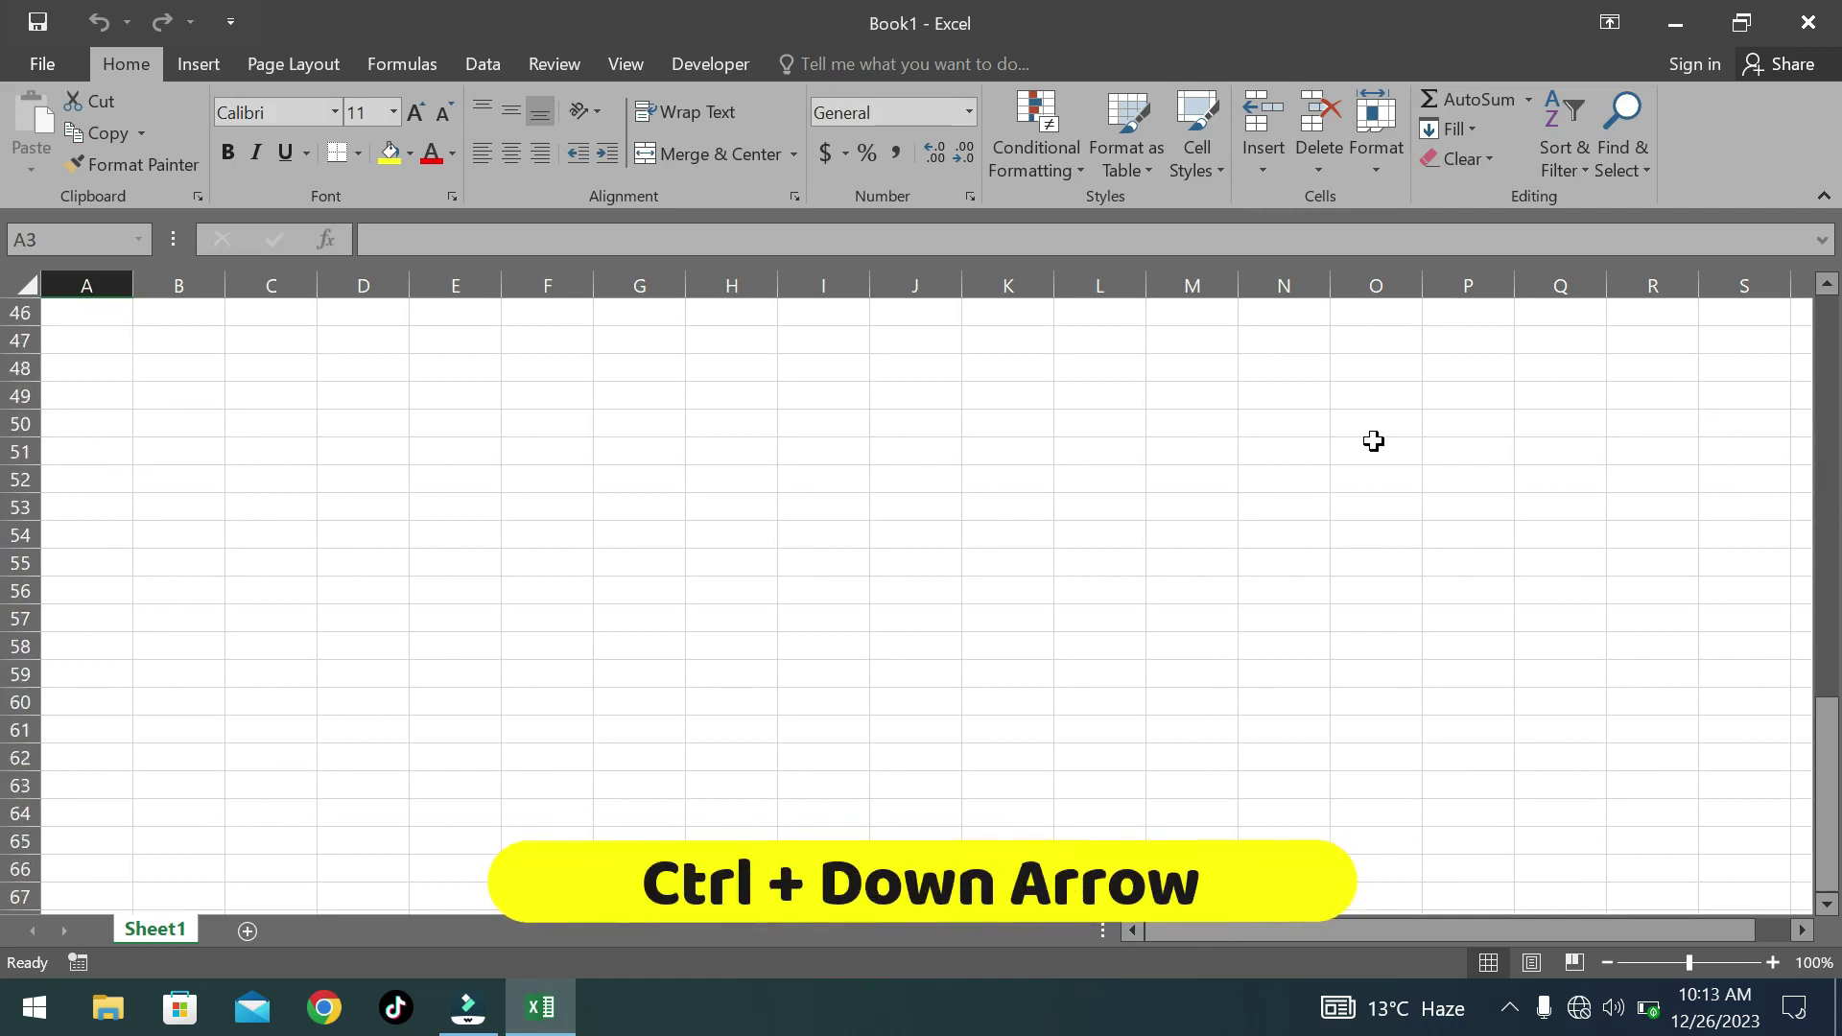
key("ctrl+Down")
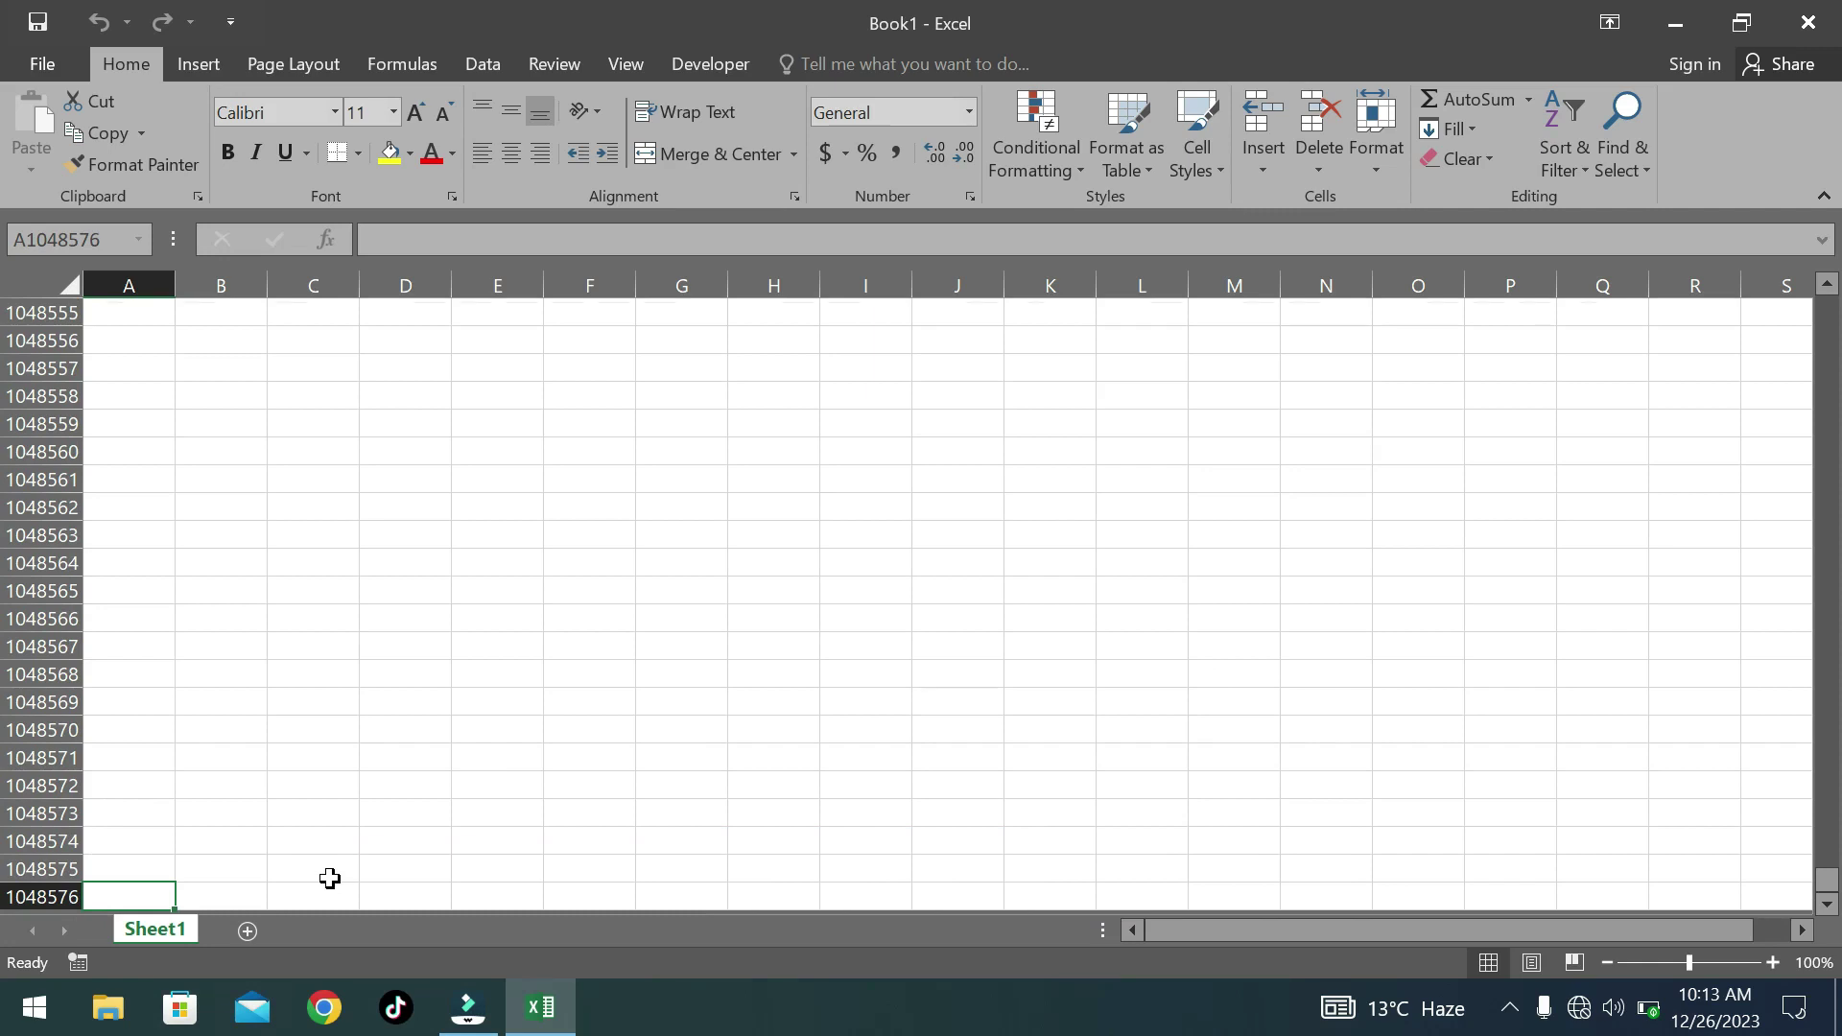
key("ctrl+Up")
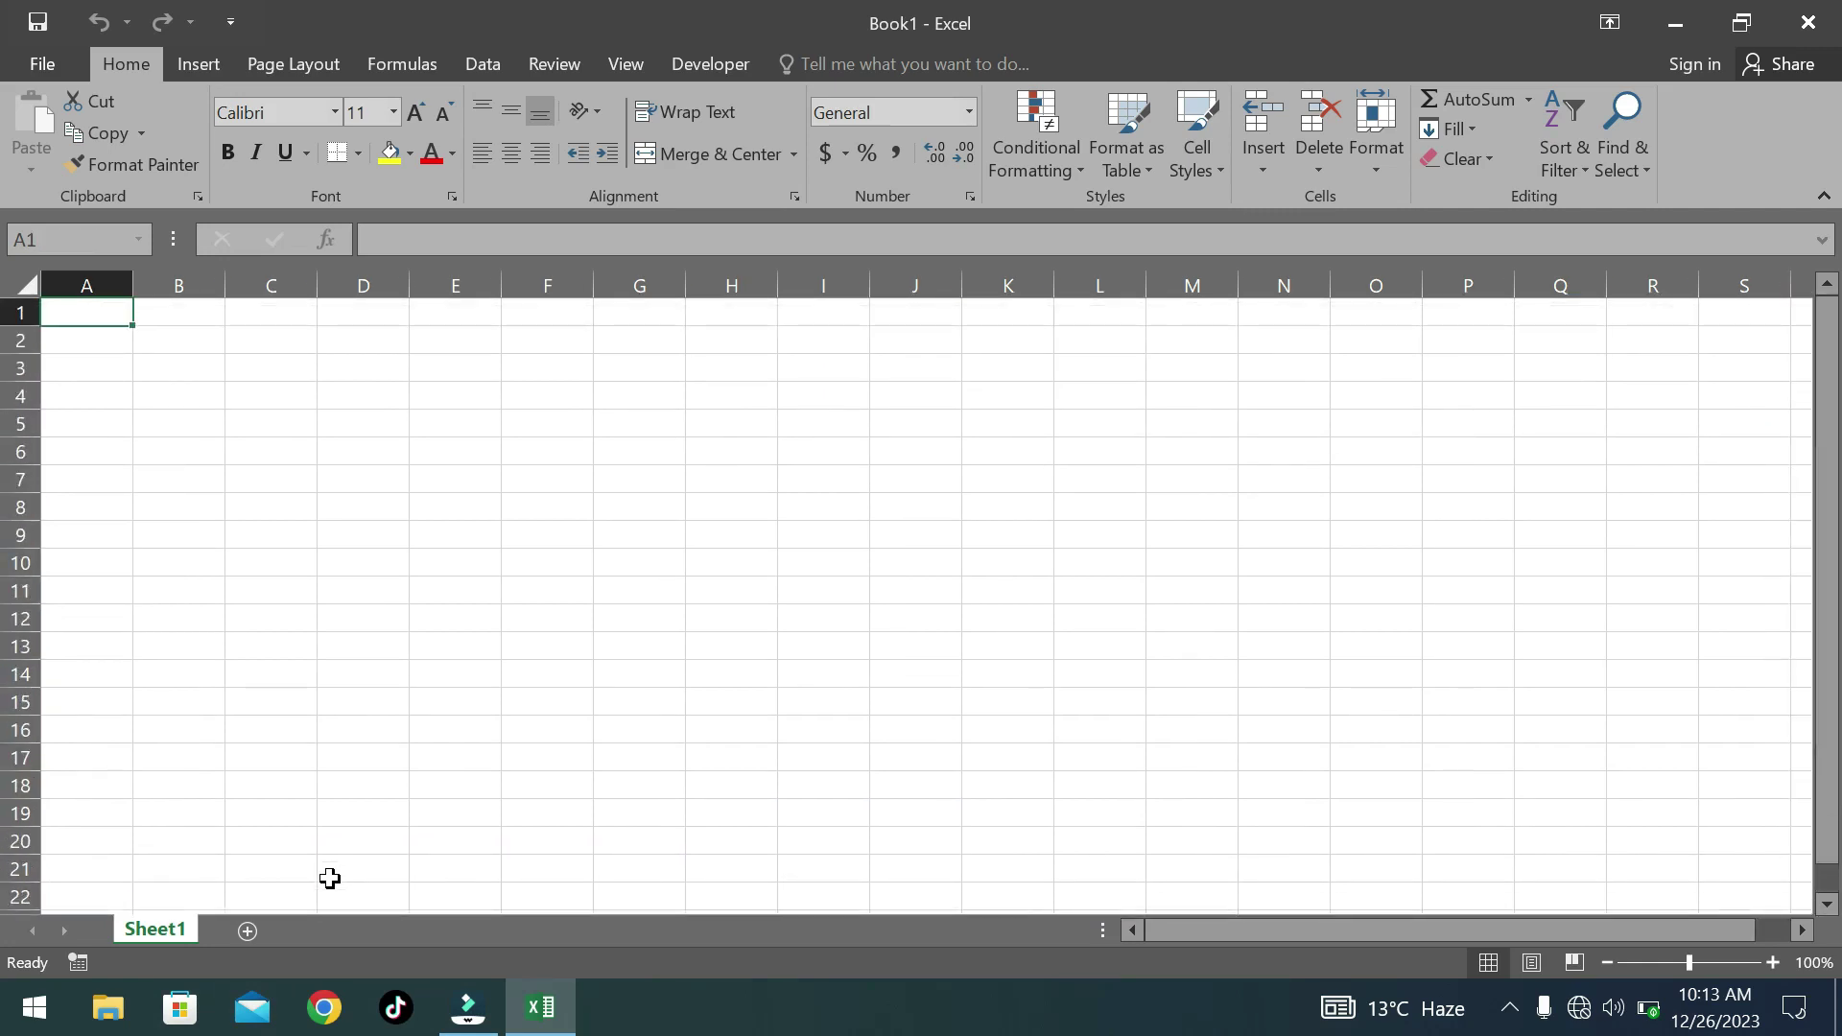
Move the active cell to B6, then select a block of cells ending at D8, followed by only cell D8.
key("Down")
key("Down")
key("Down")
key("Down")
key("Down")
key("Right")
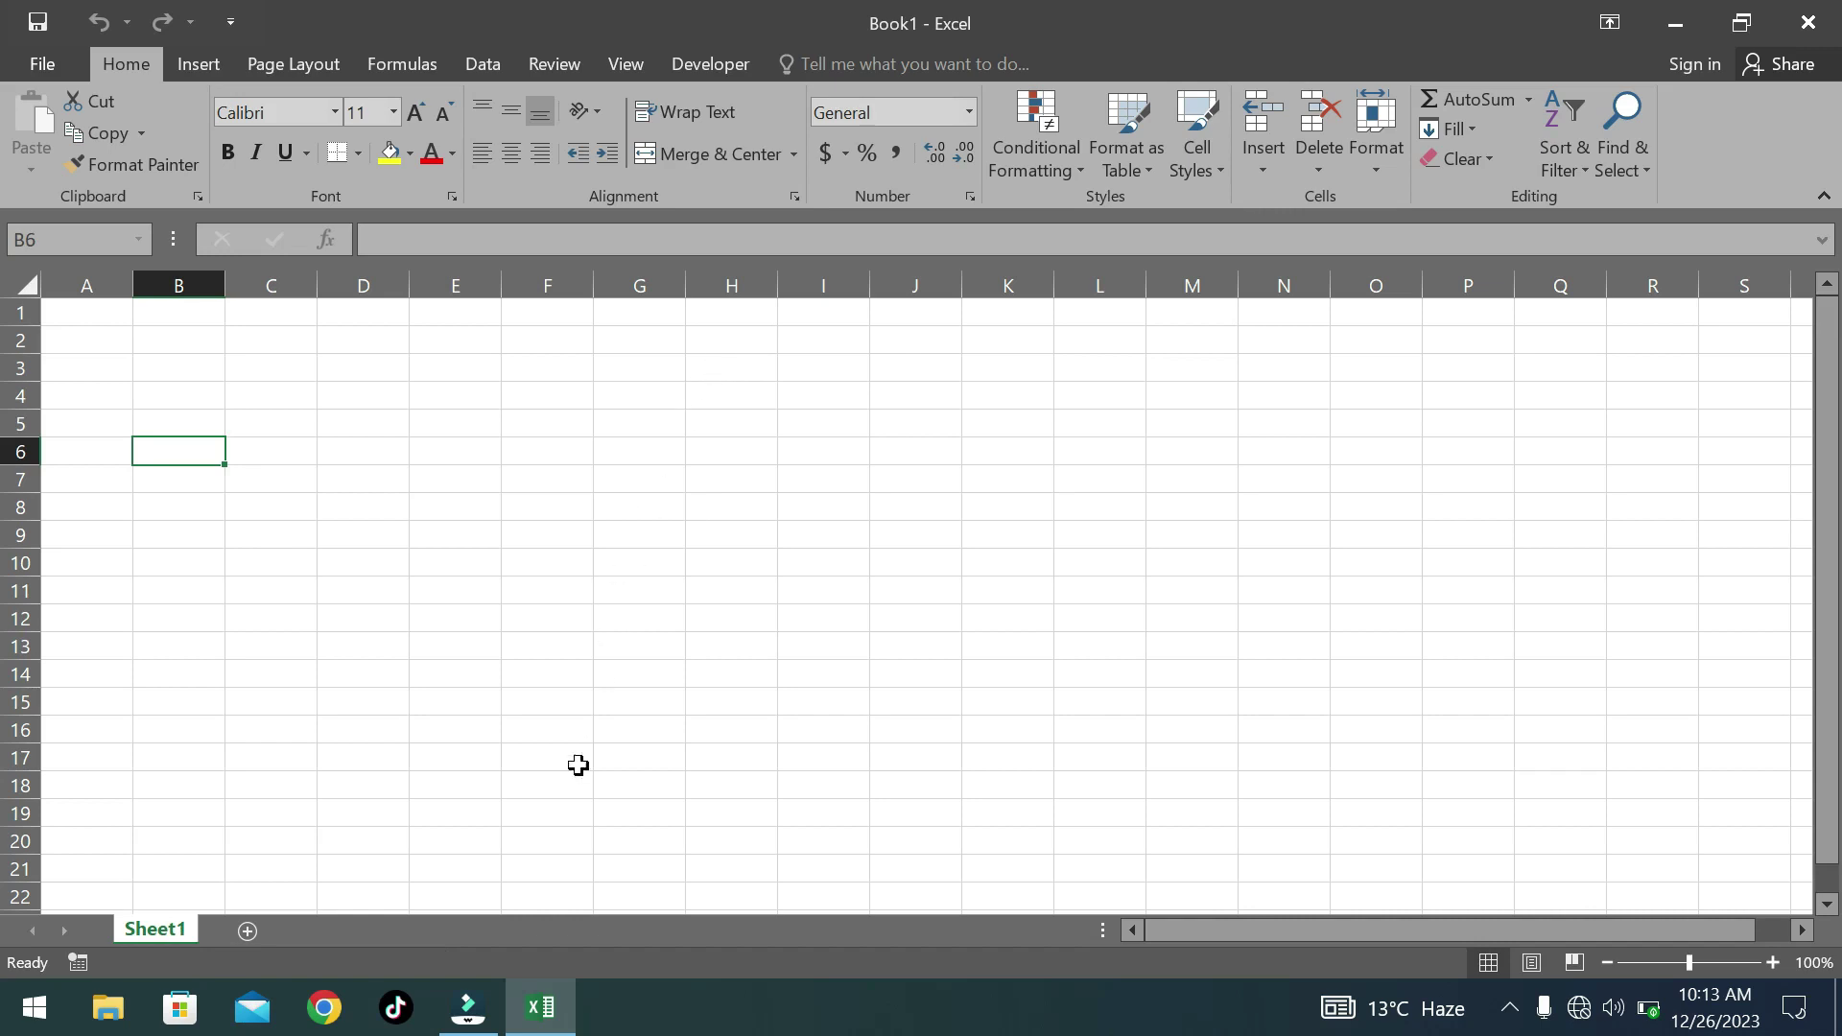
left_click_drag(189, 418, 347, 509)
left_click(346, 509)
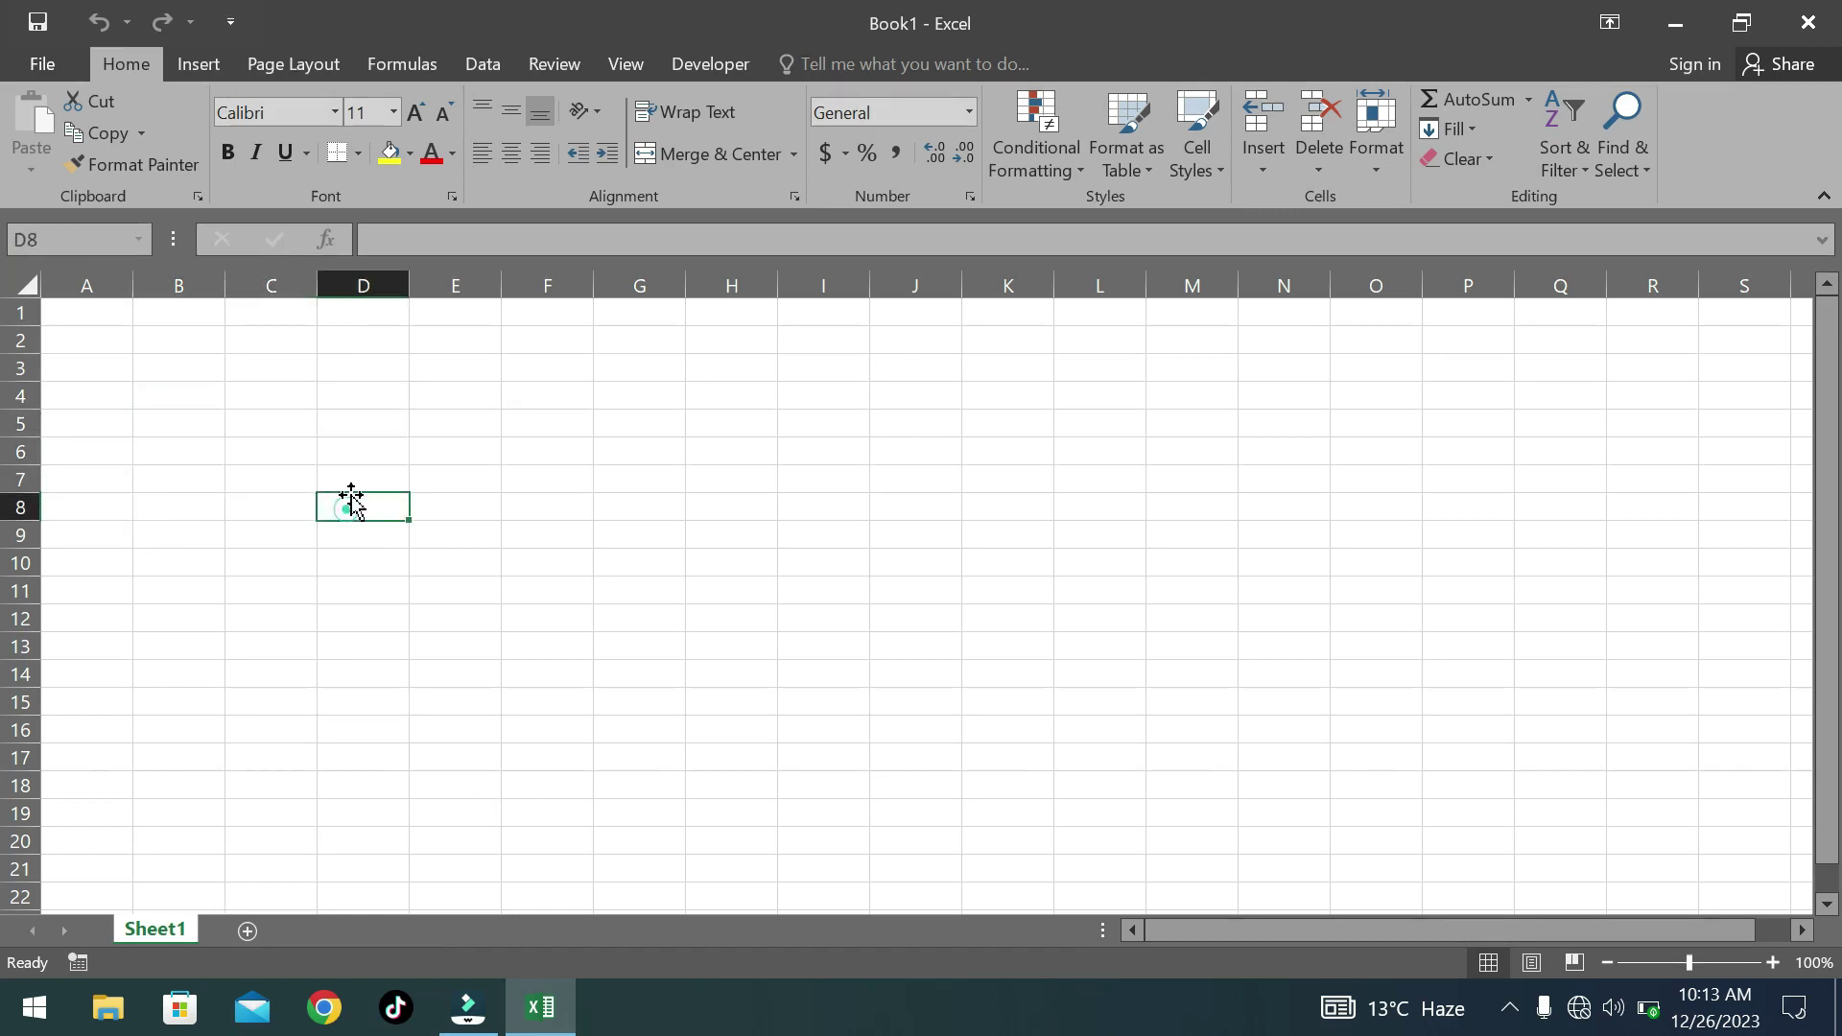
scroll(353, 489, "down", 1)
scroll(353, 488, "up", 1)
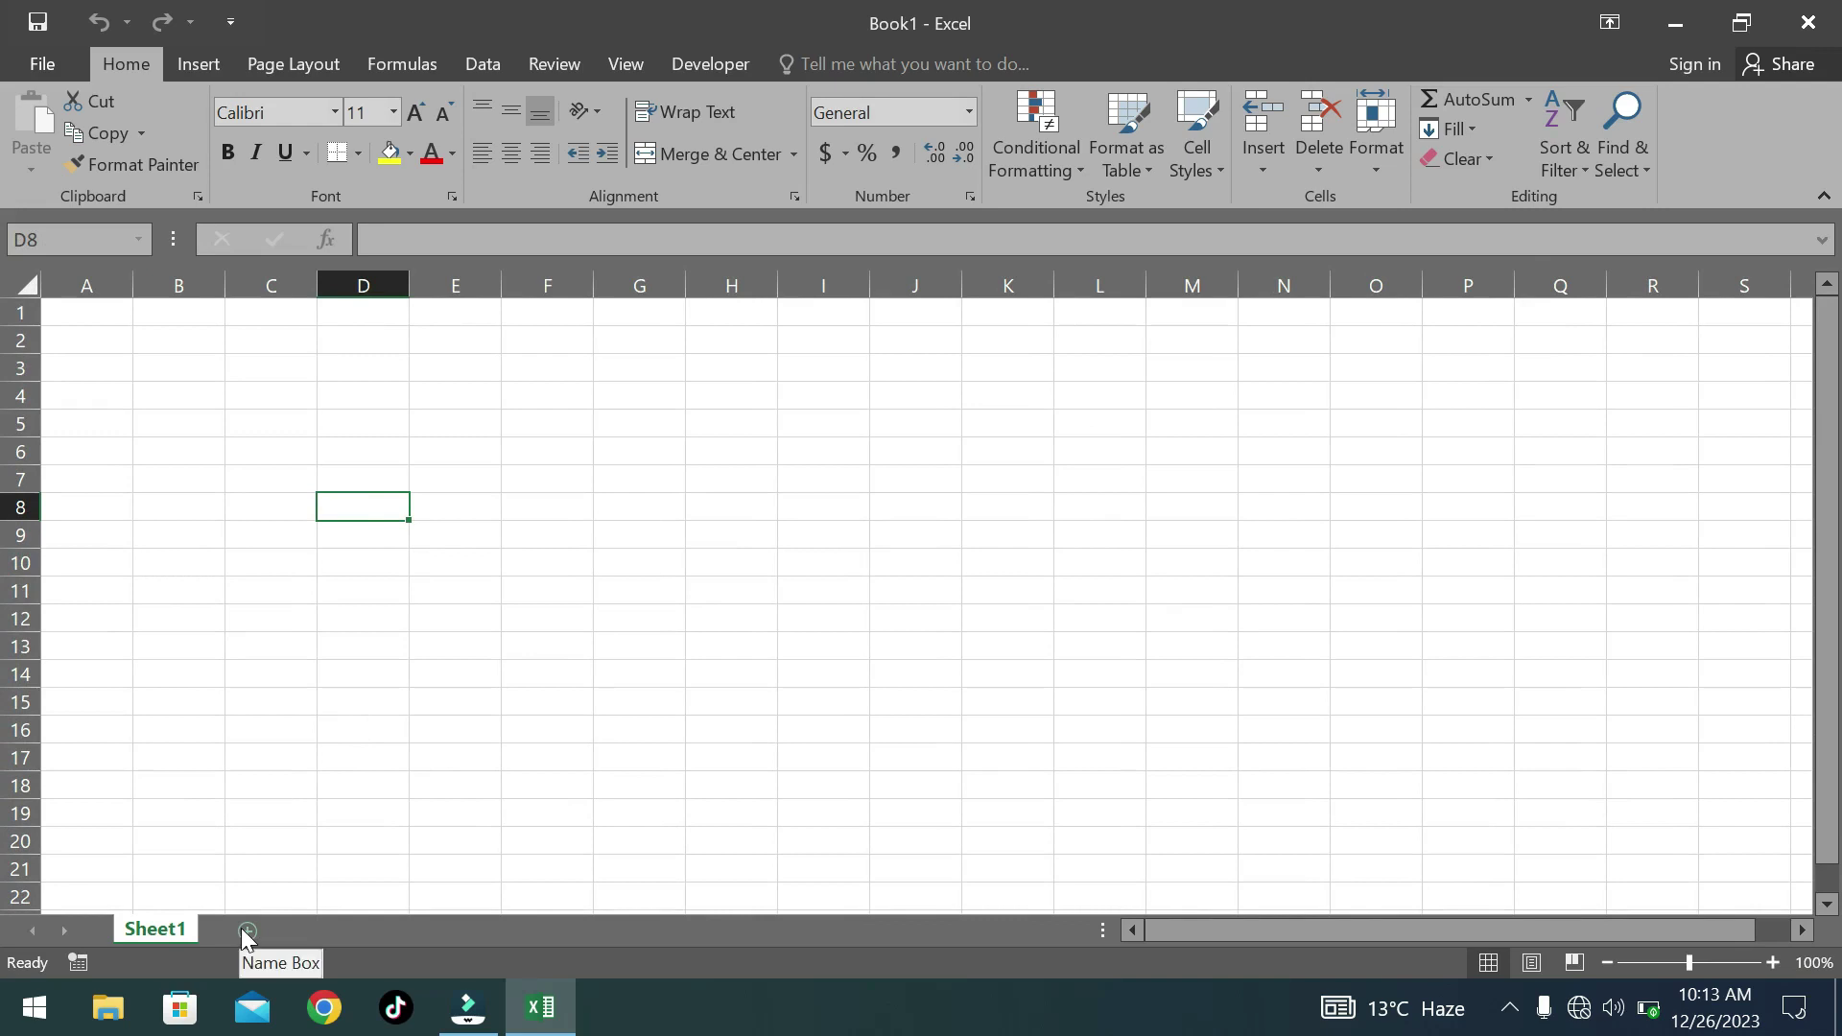
Add four new worksheets after Sheet1.
left_click(241, 930)
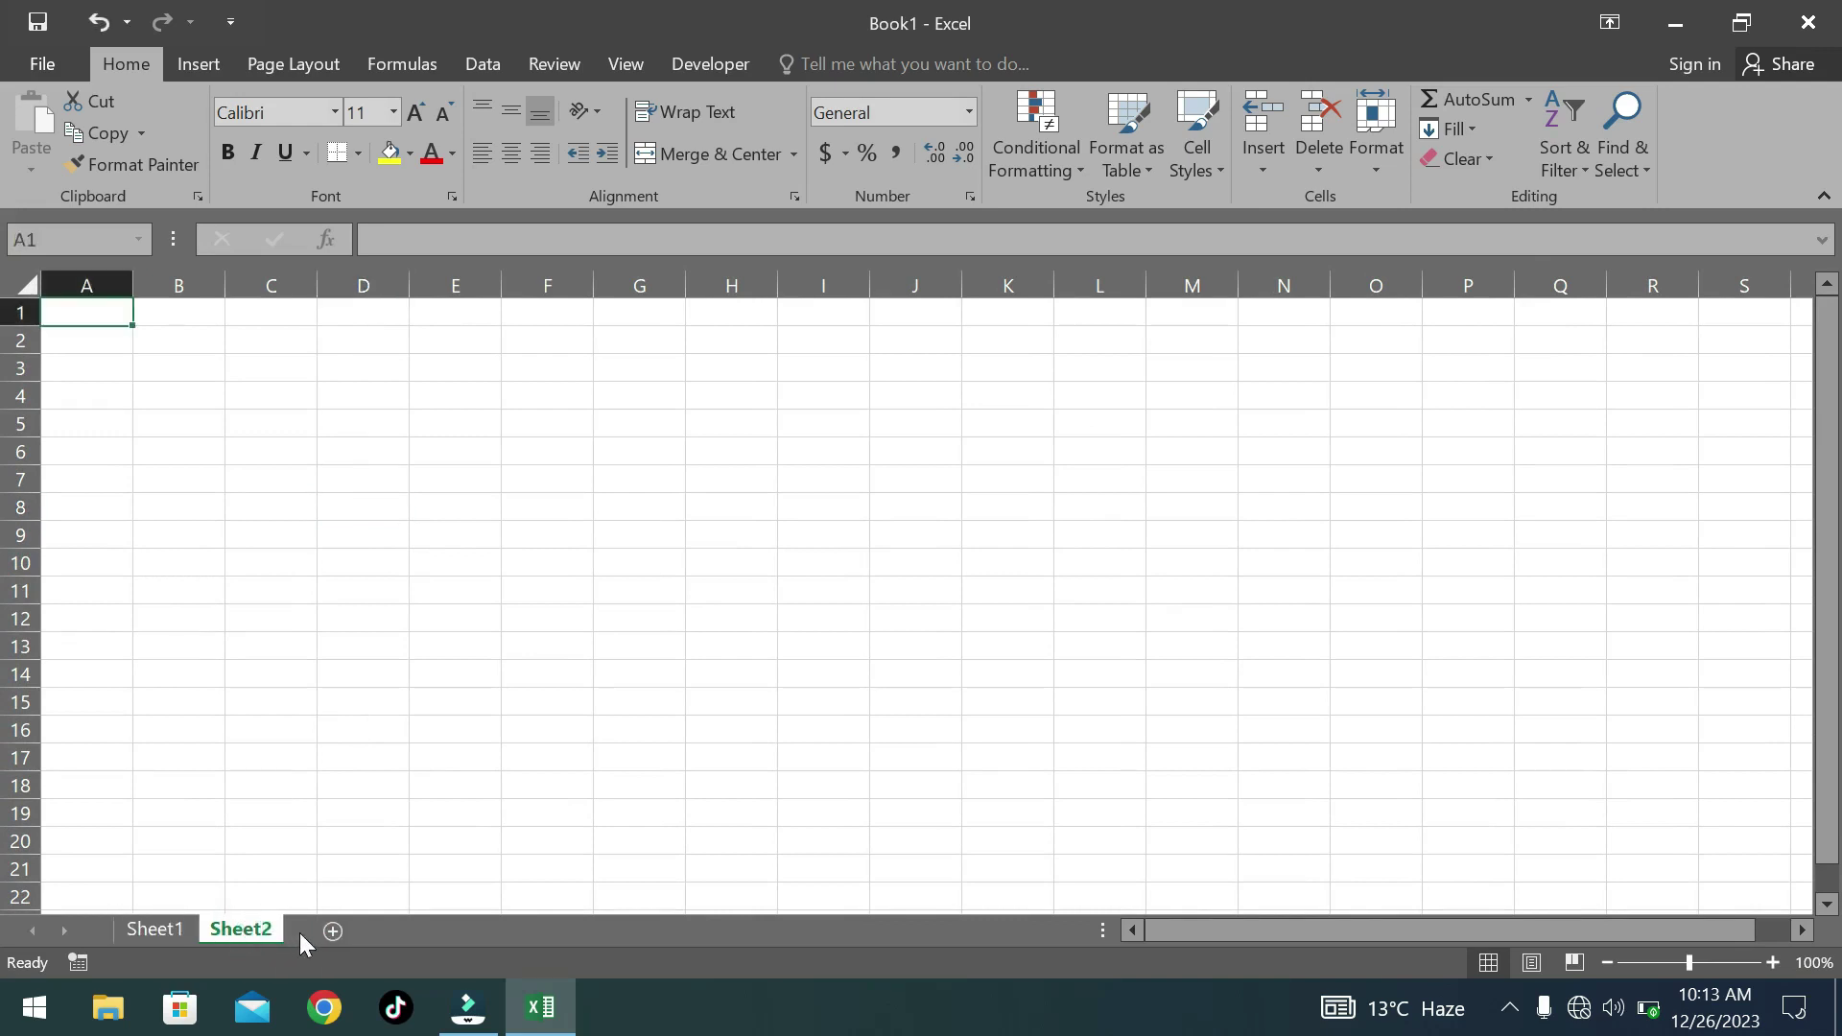
left_click(336, 931)
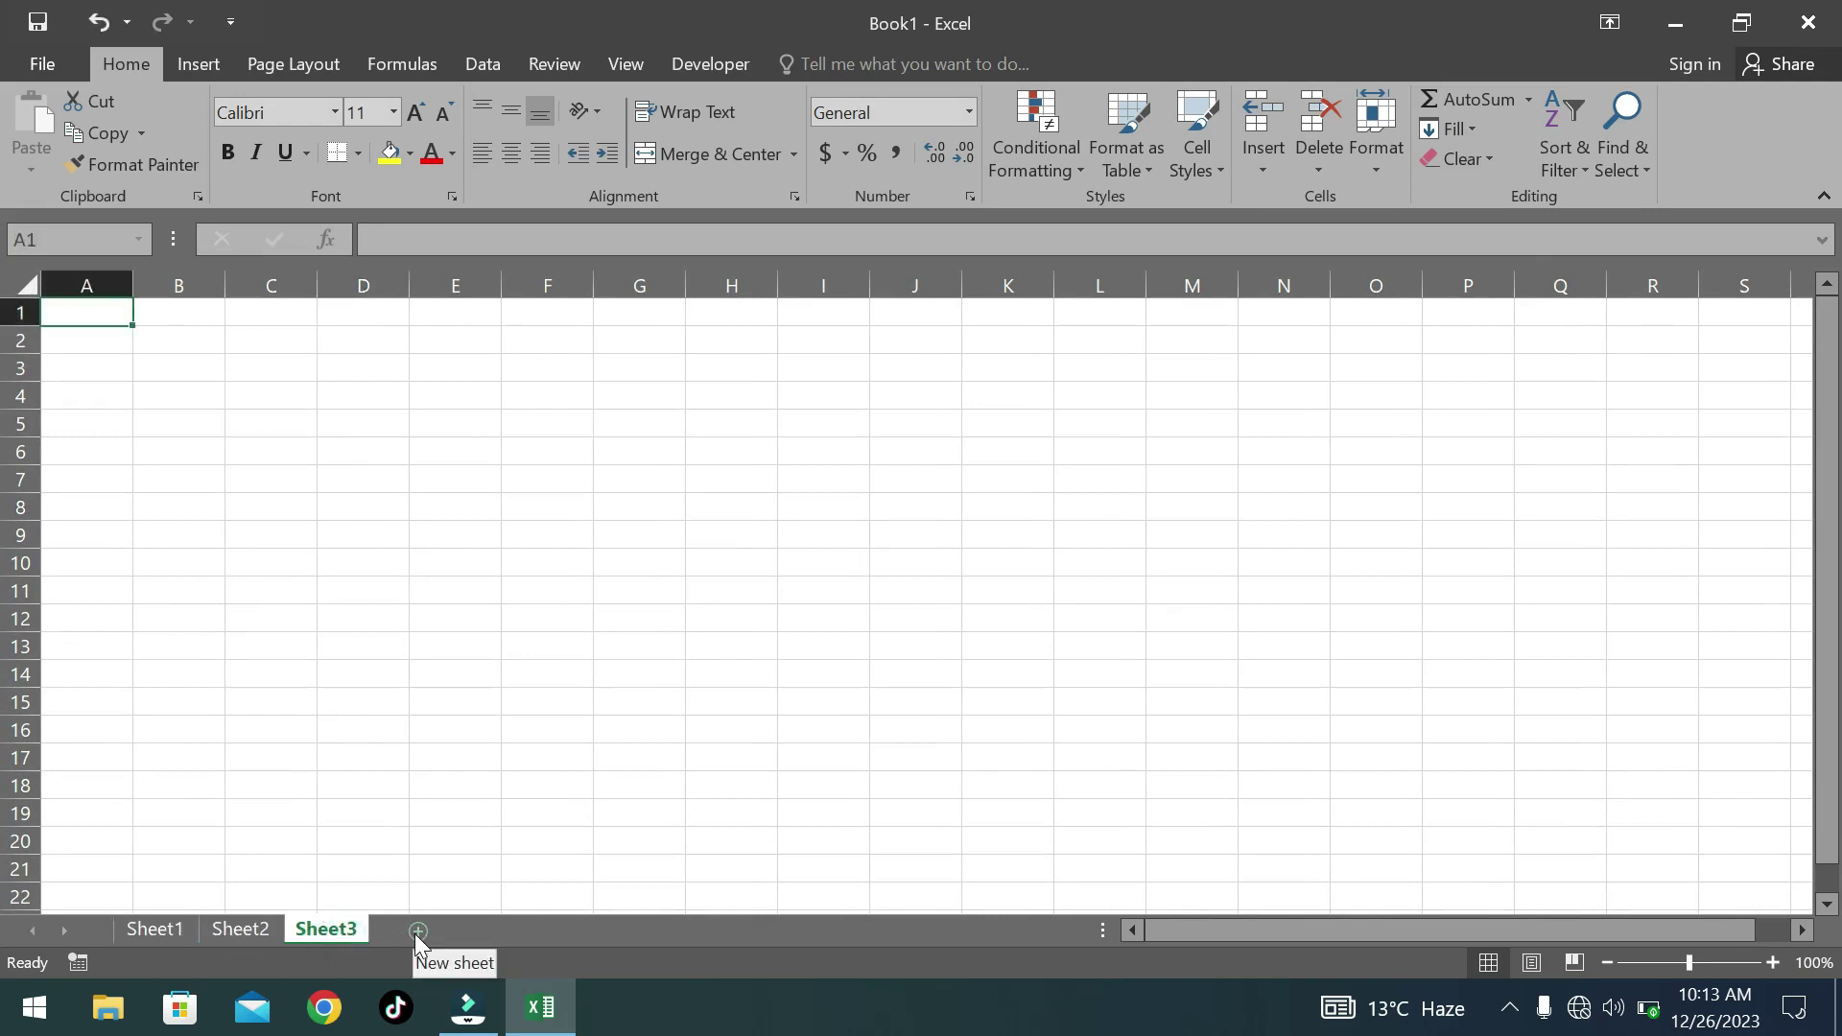
left_click(416, 931)
left_click(505, 933)
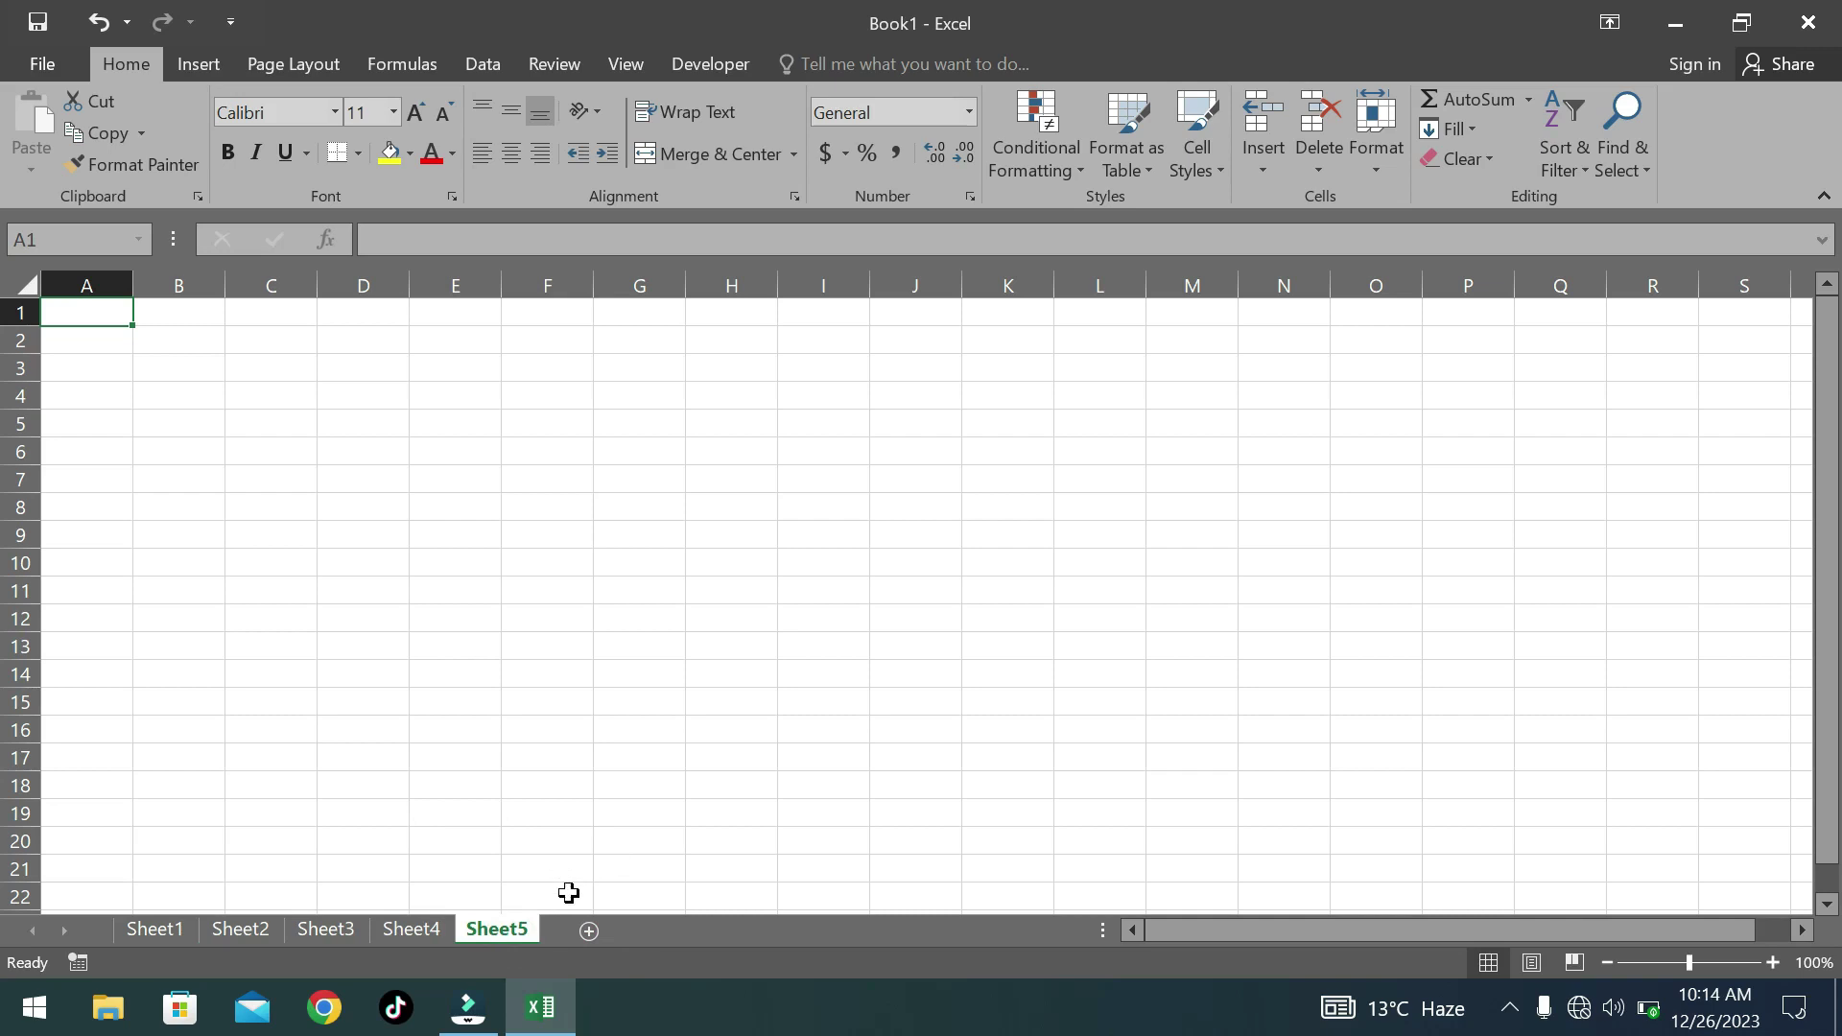
Delete the worksheets Sheet5 and Sheet4 from the workbook.
right_click(487, 932)
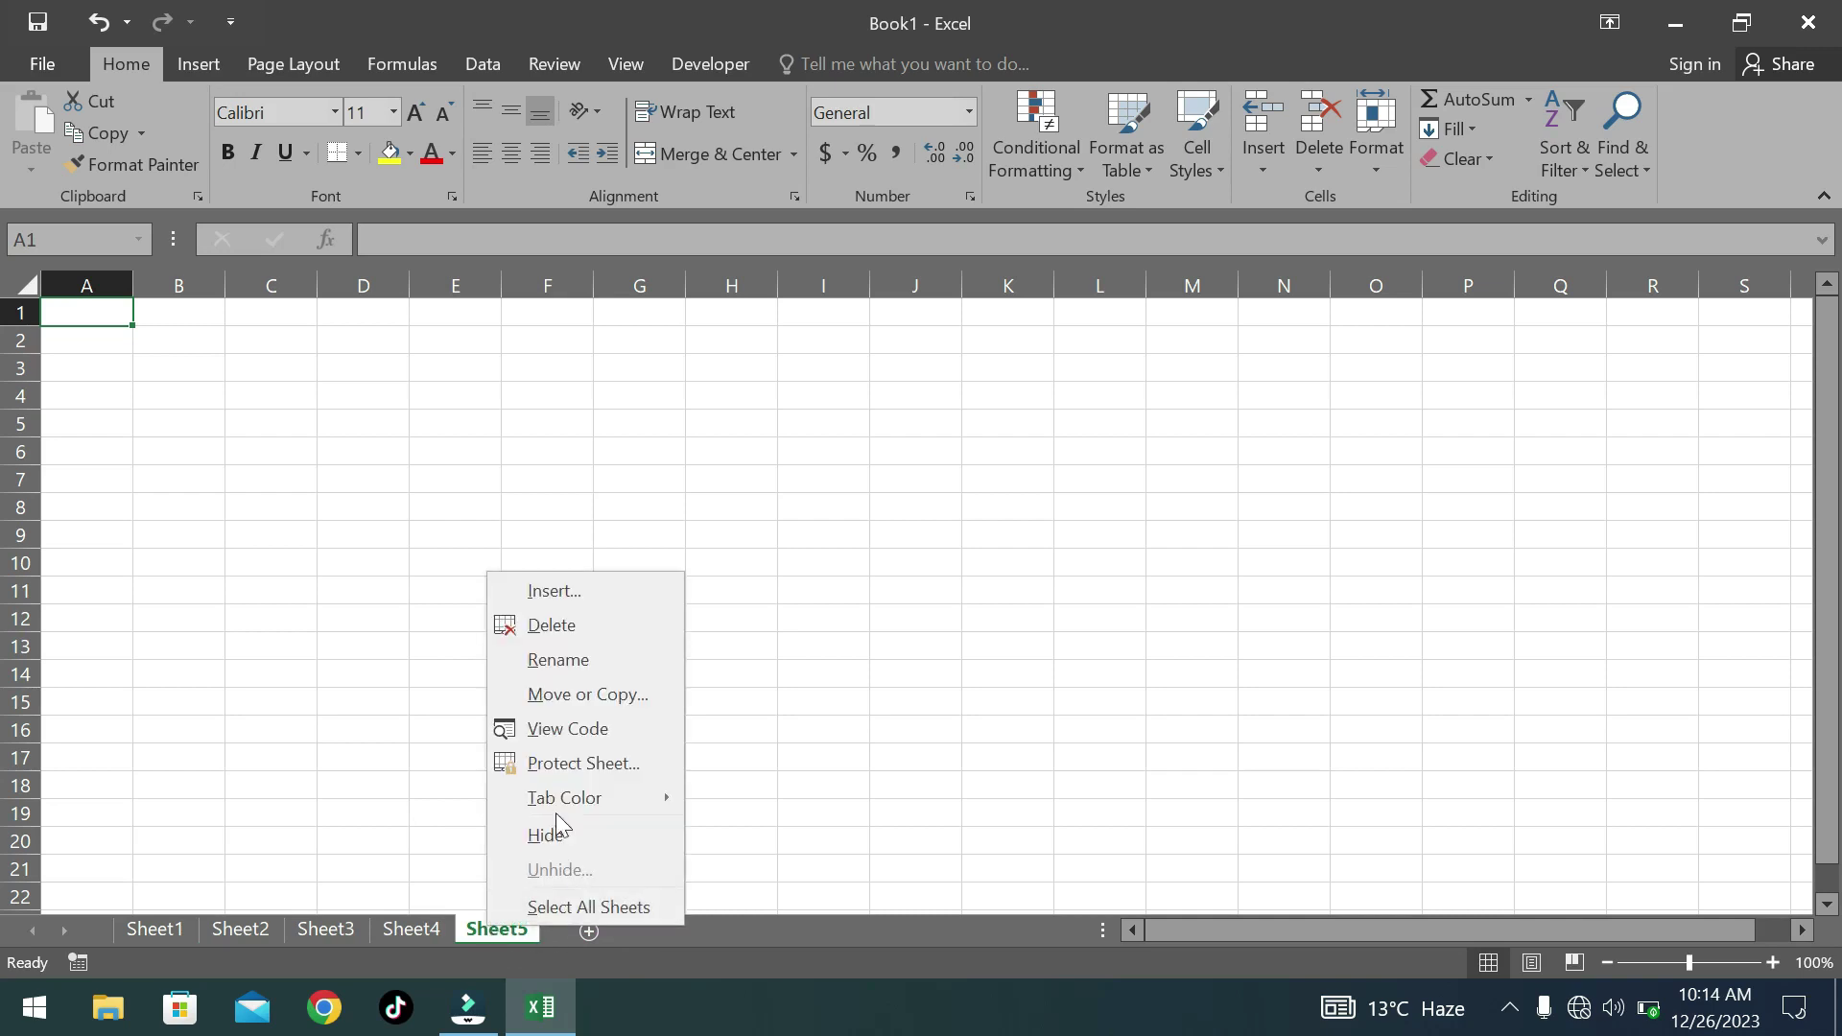
left_click(622, 625)
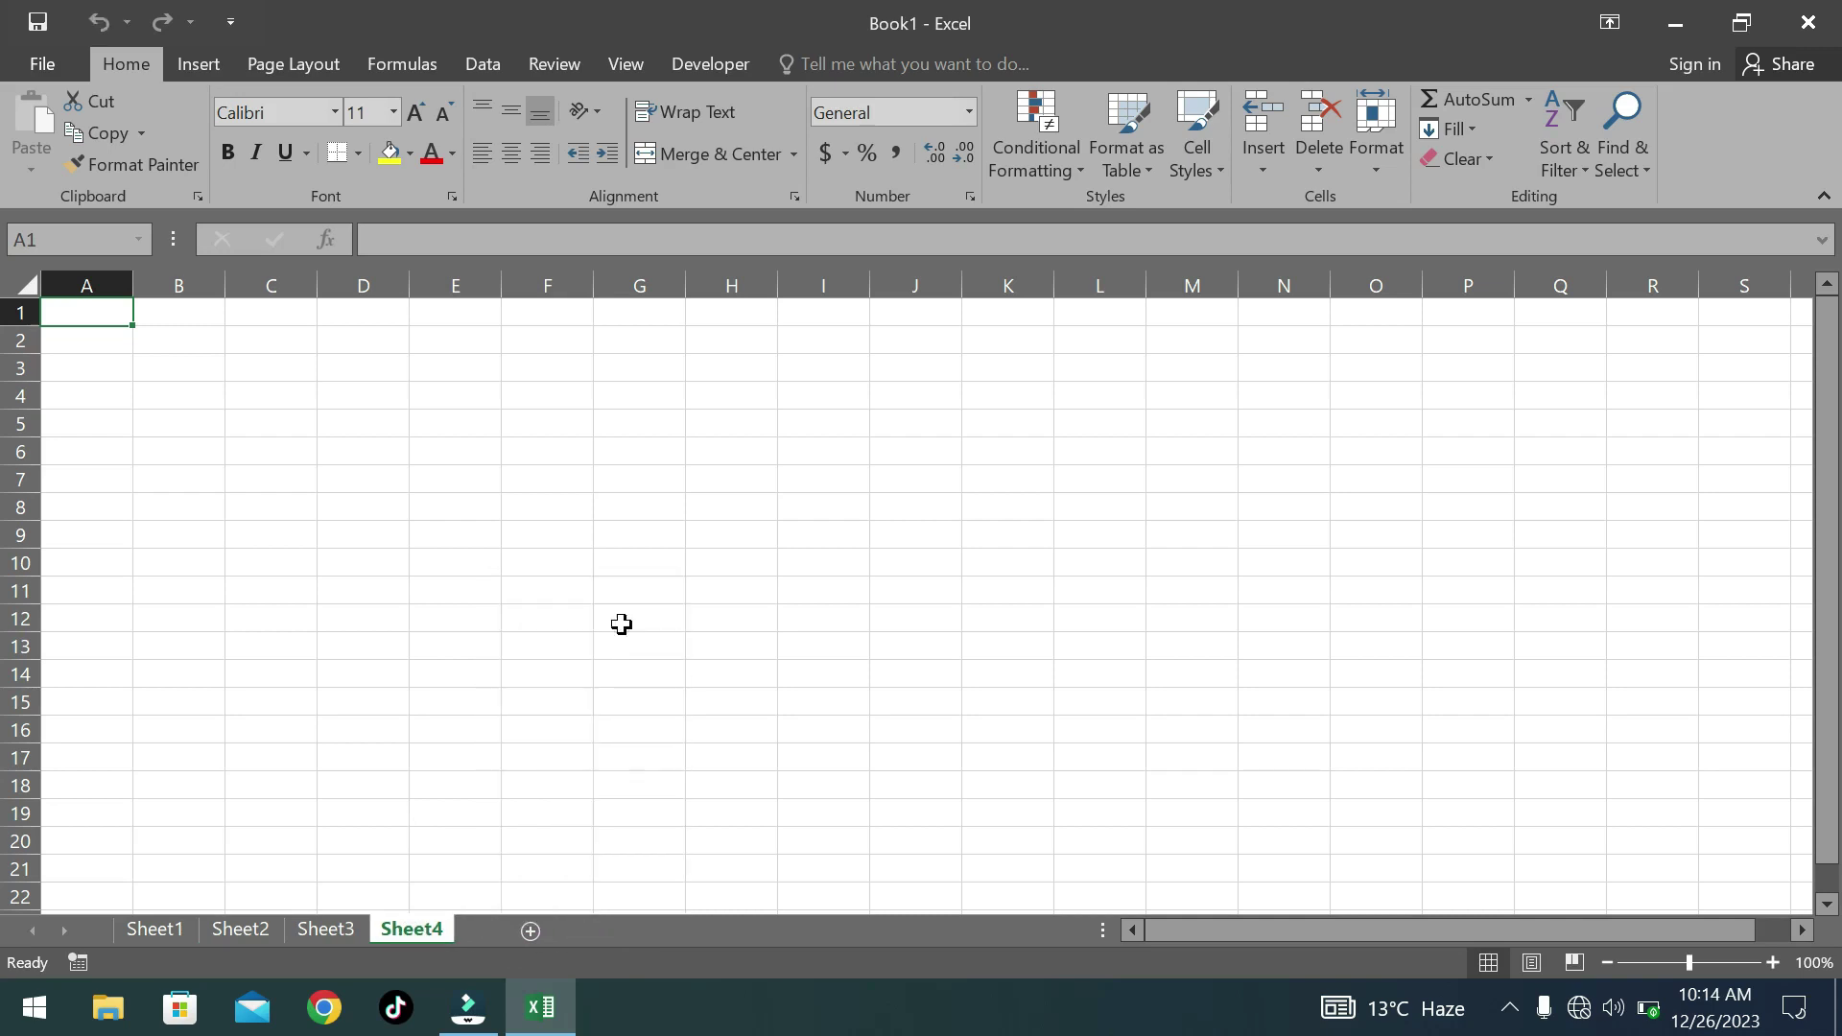
right_click(412, 927)
left_click(537, 620)
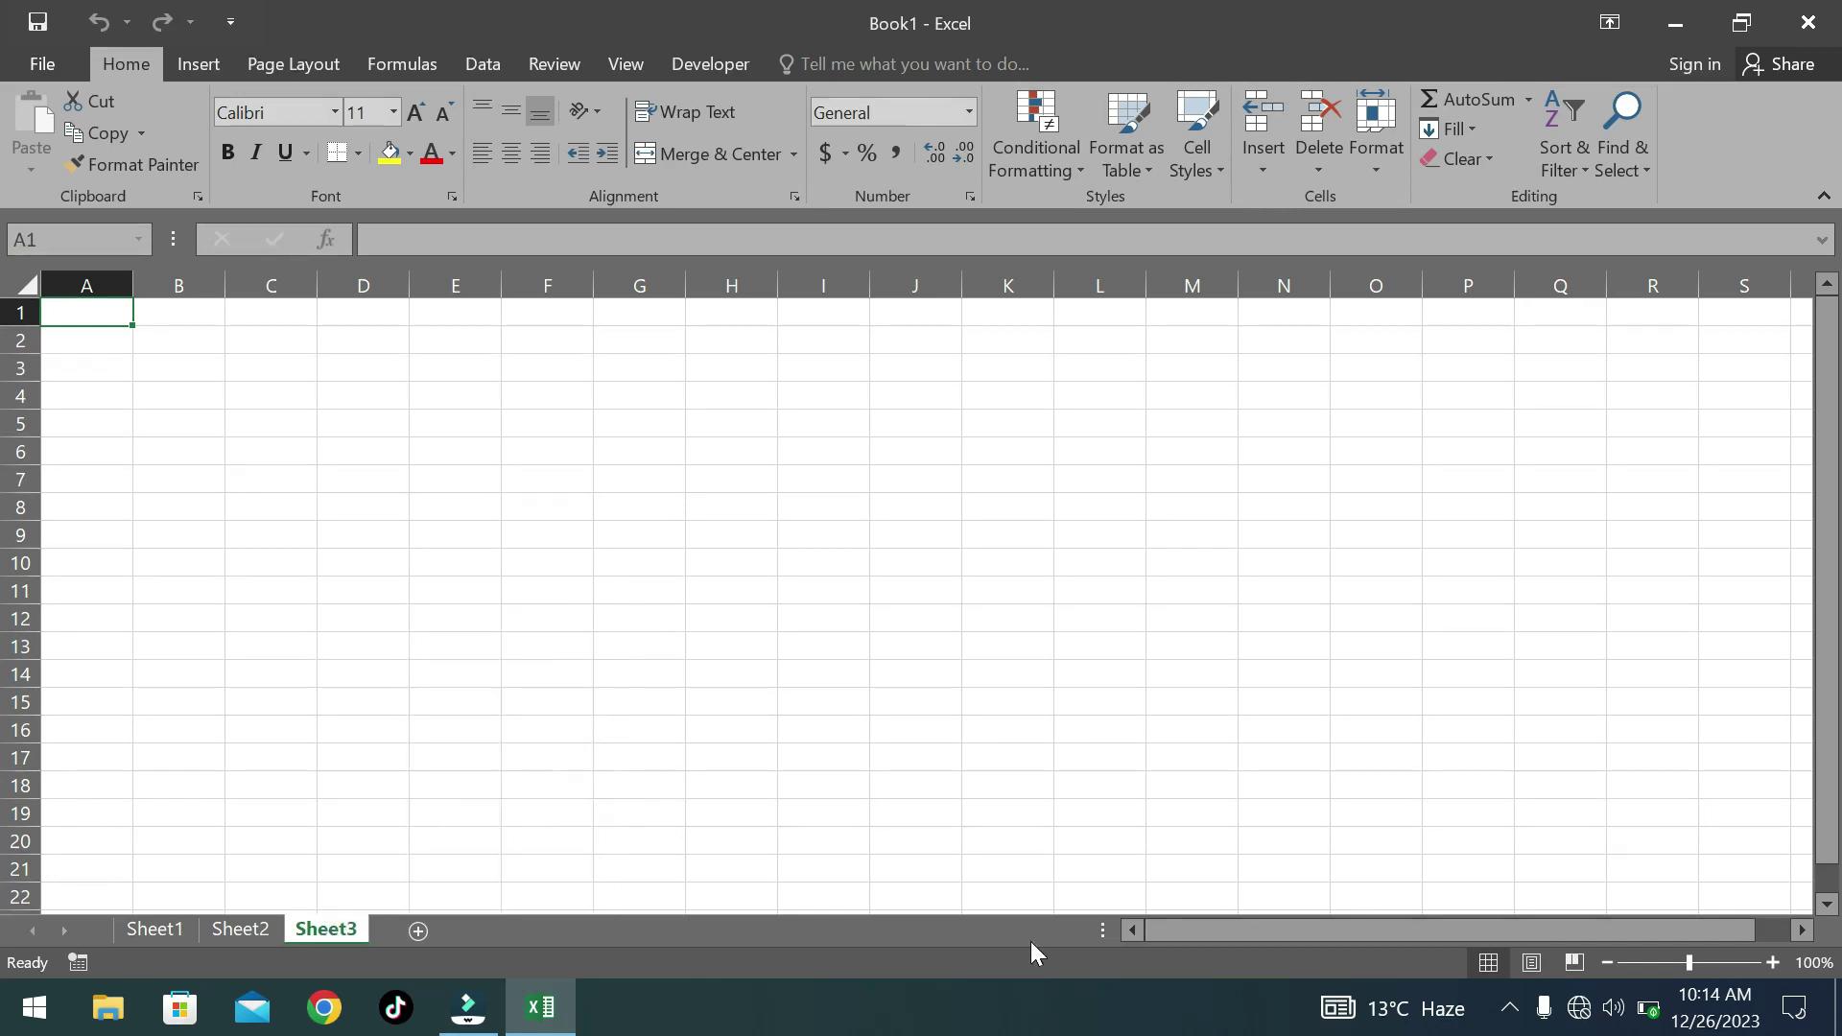
Zoom Sheet3 in and out, leaving the magnification at 146%.
left_click_drag(1260, 933, 1195, 917)
left_click_drag(1688, 964, 1777, 969)
left_click_drag(1738, 967, 1619, 976)
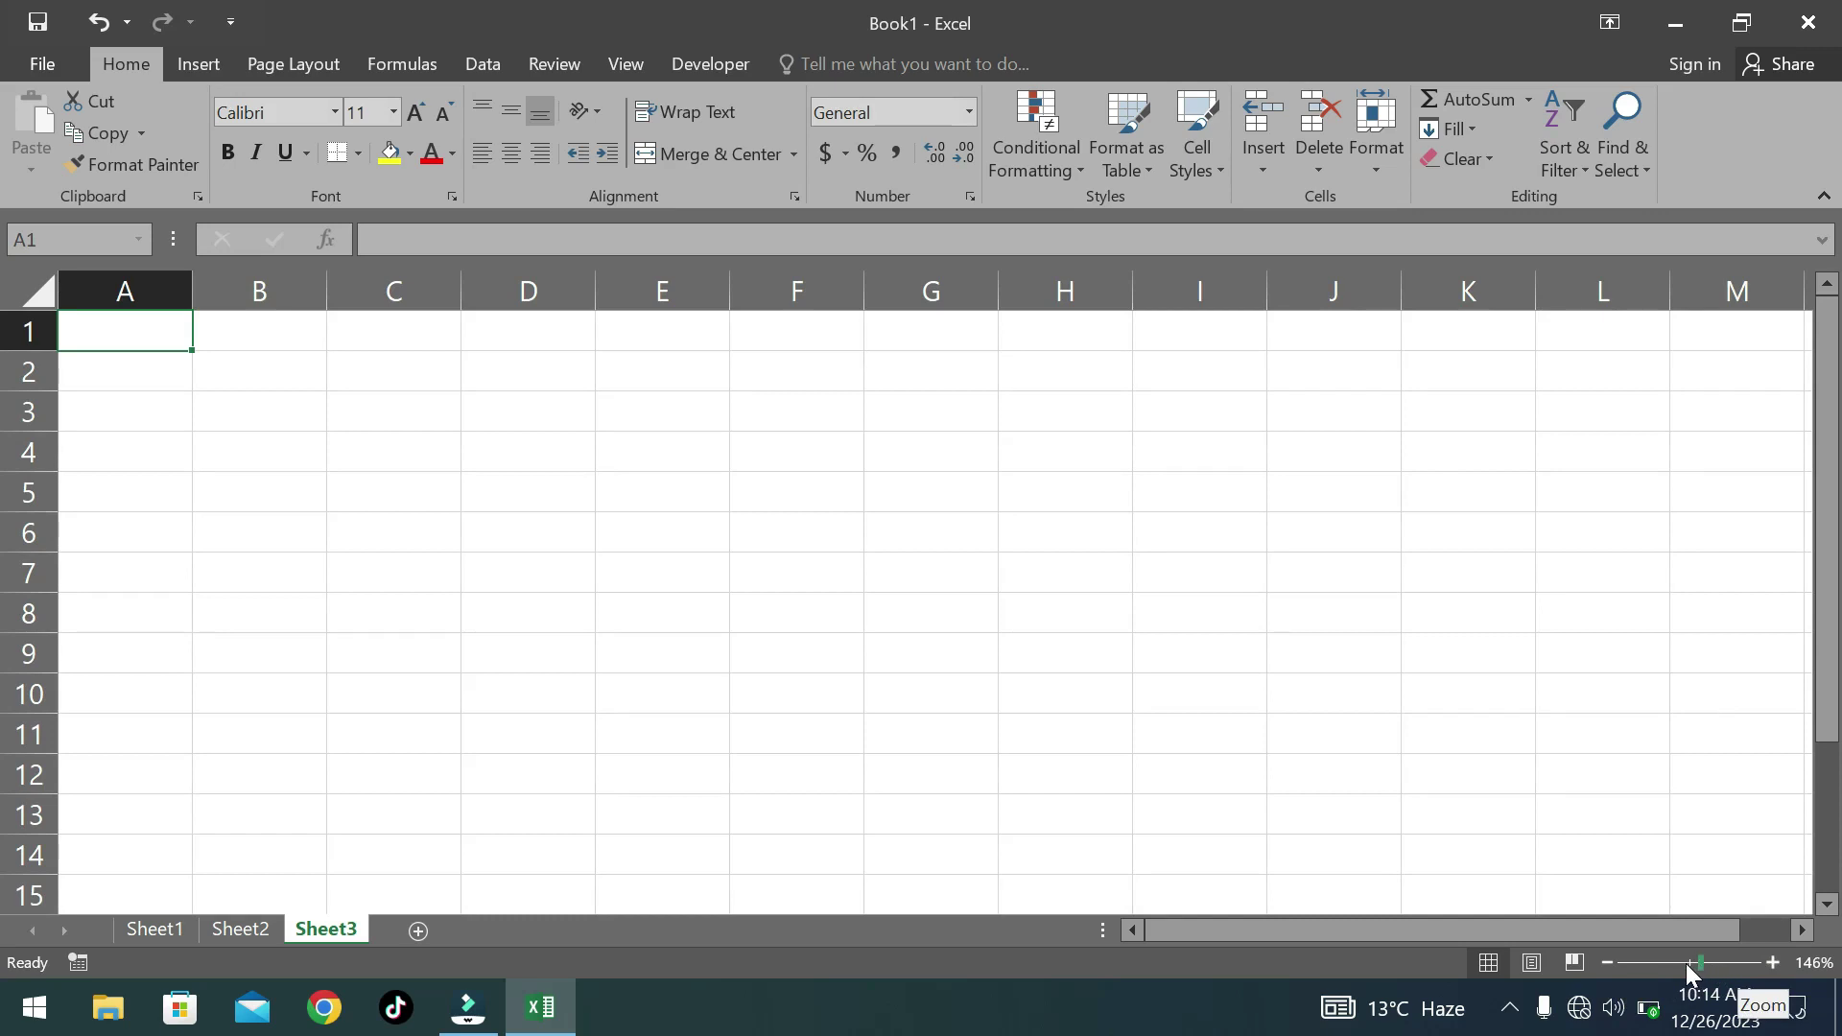
Try the preset magnifications in the Zoom dialog and apply 200% to Sheet3.
left_click(1814, 963)
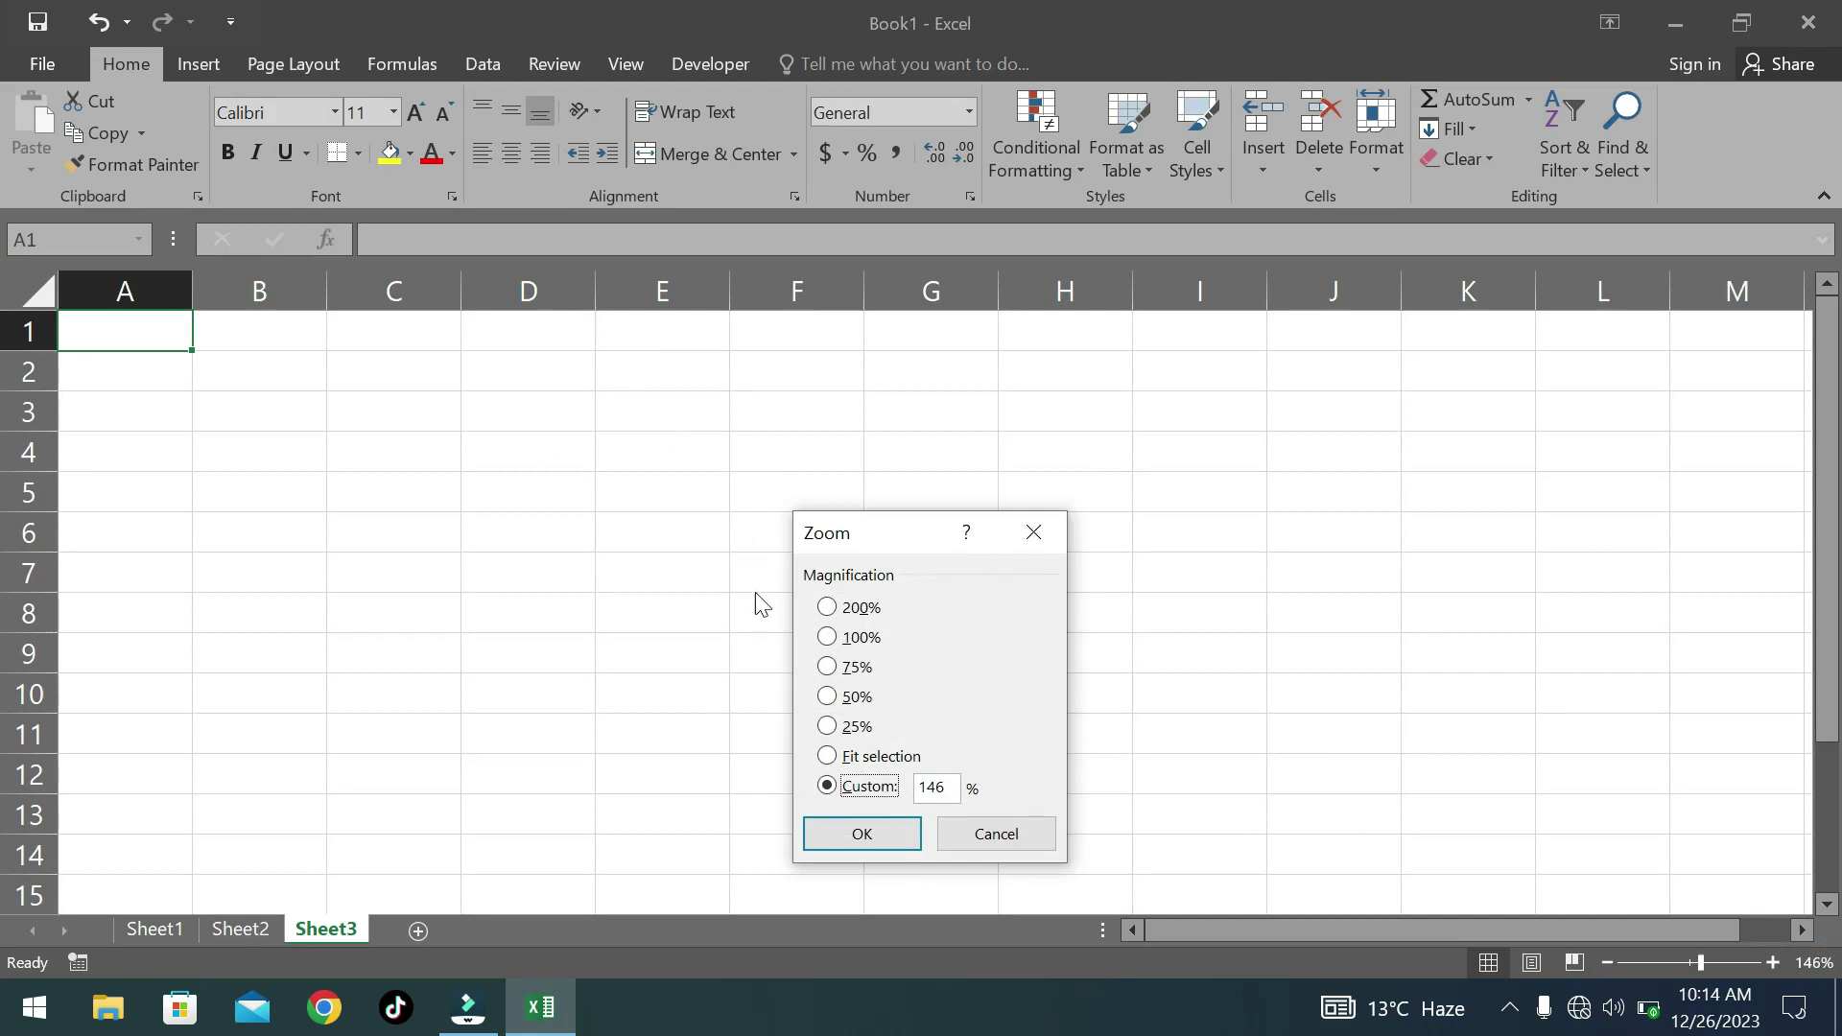
left_click_drag(919, 547, 1002, 237)
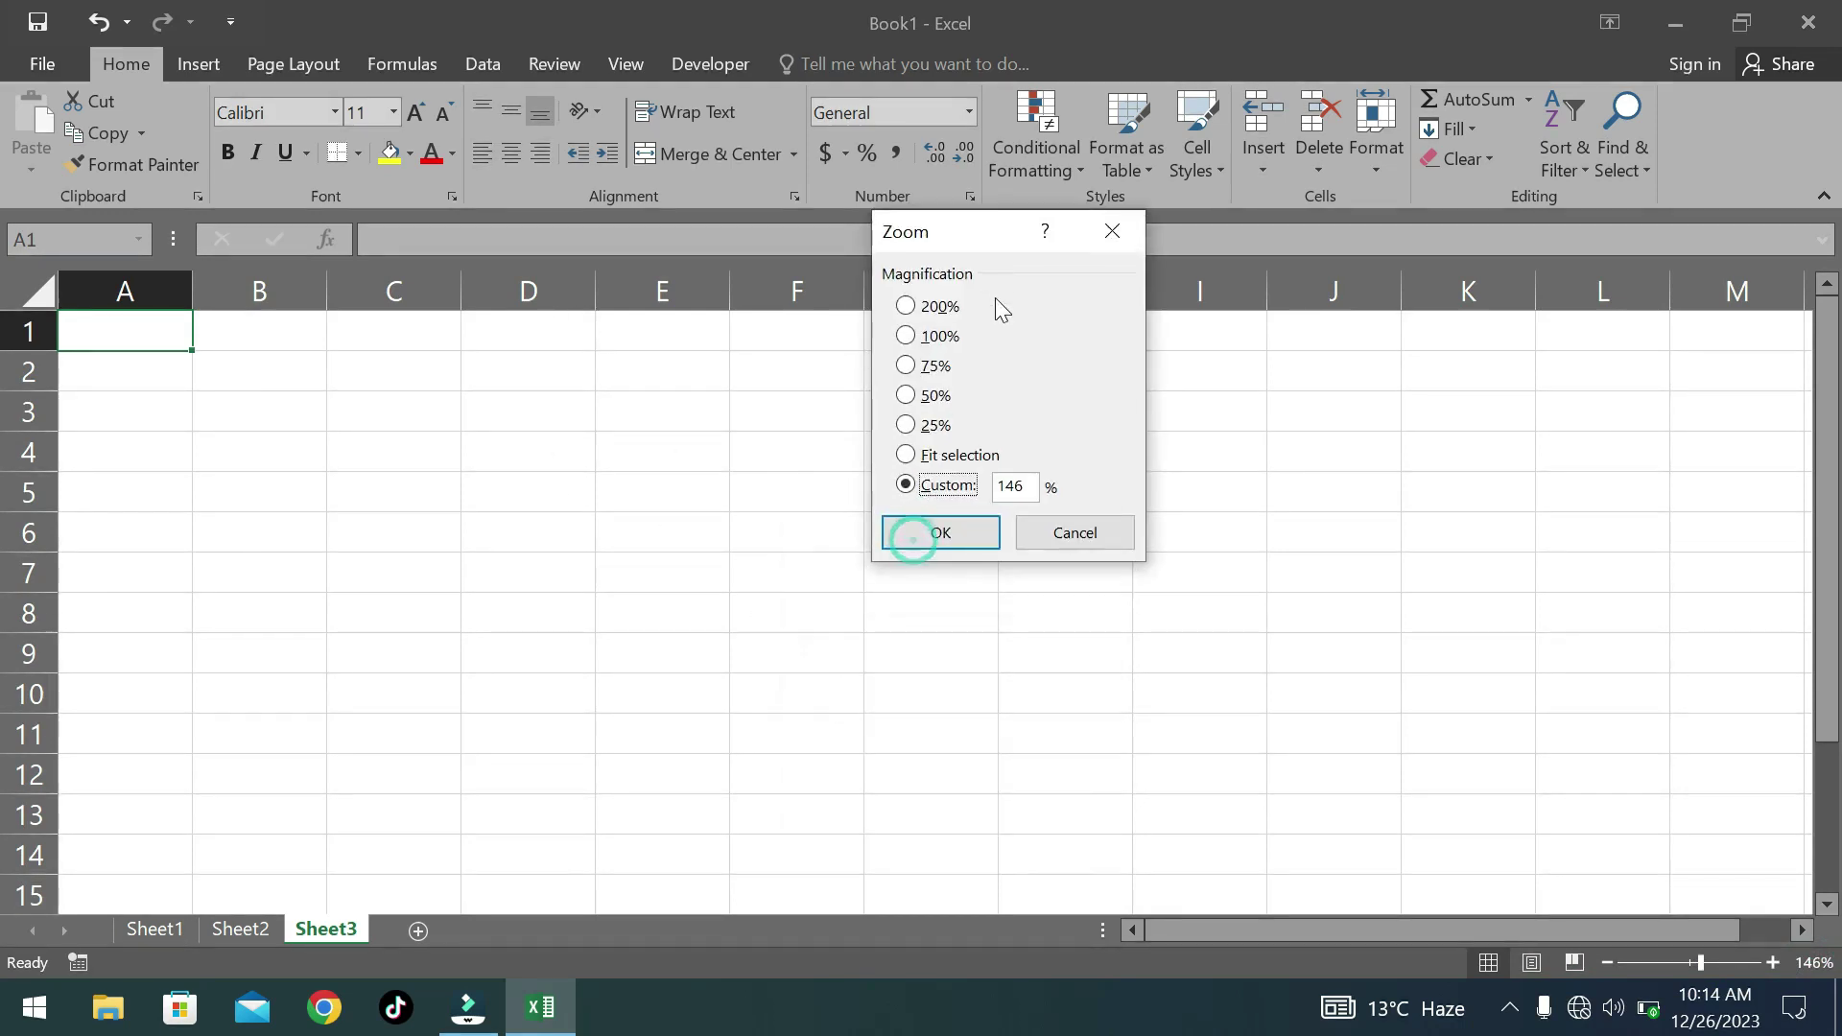
left_click(927, 309)
left_click(930, 336)
left_click(927, 367)
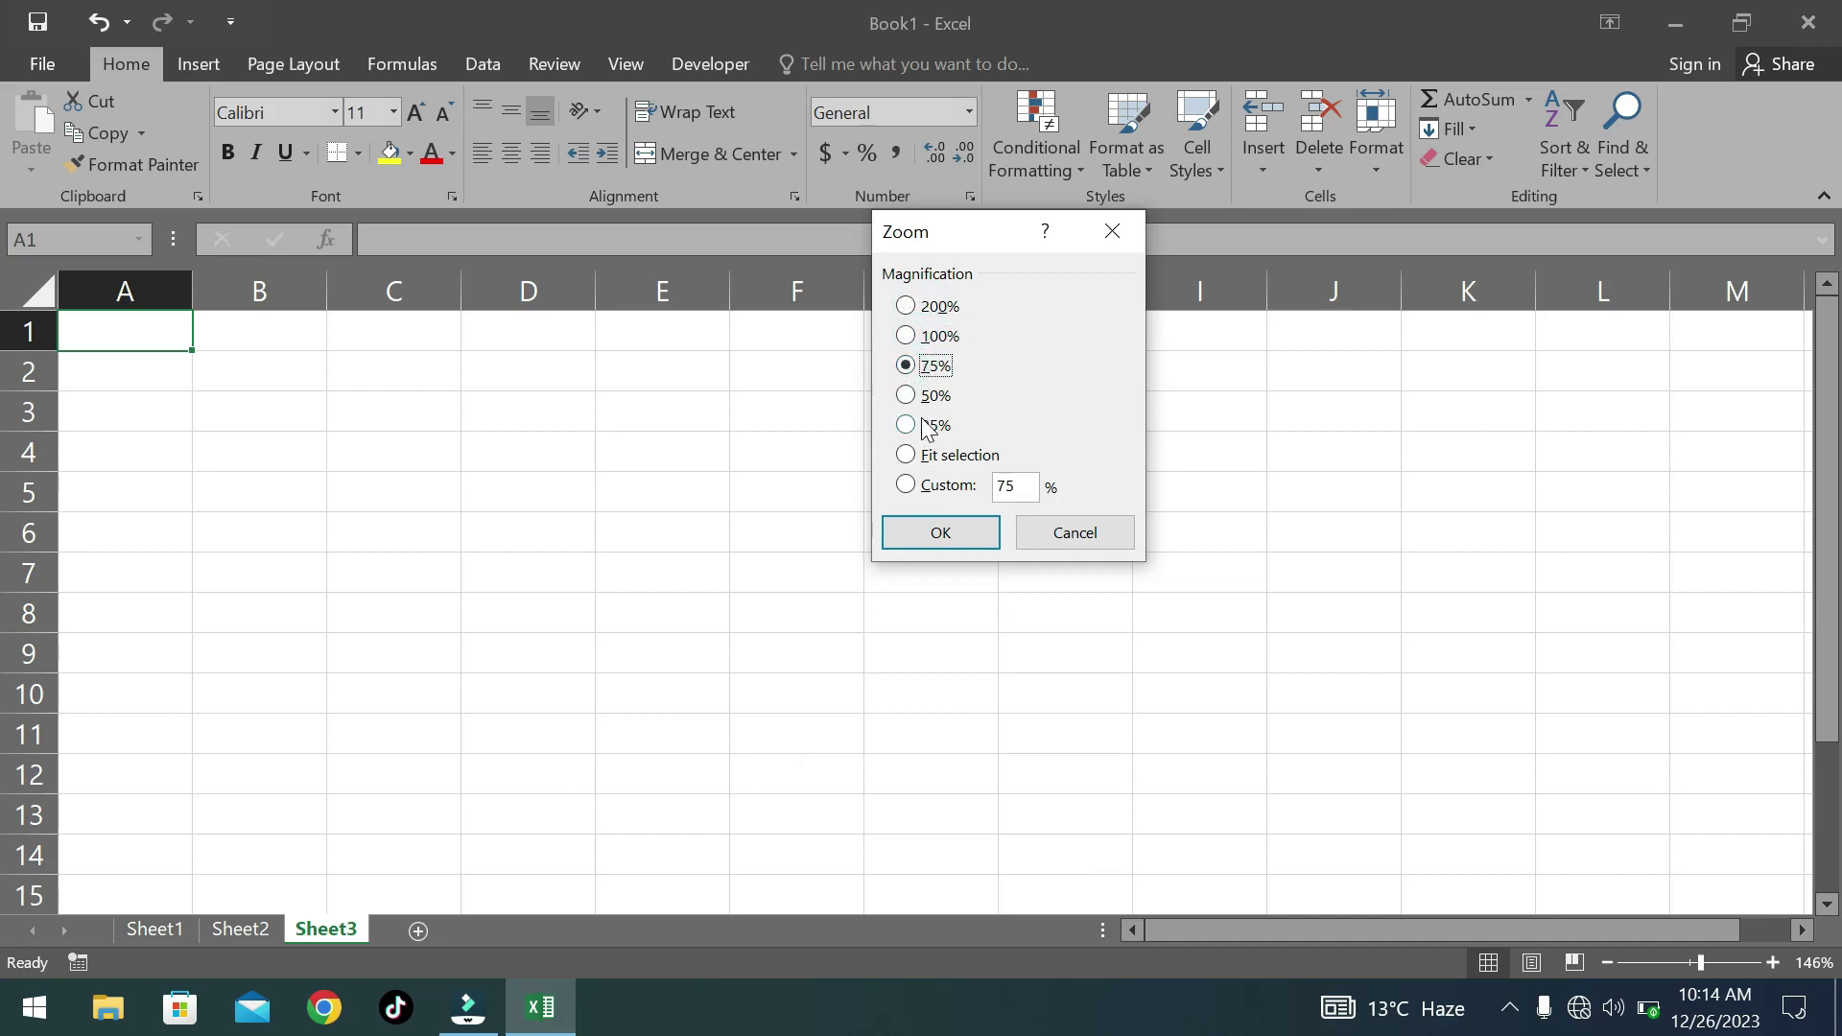
left_click(928, 396)
left_click(928, 305)
left_click(941, 532)
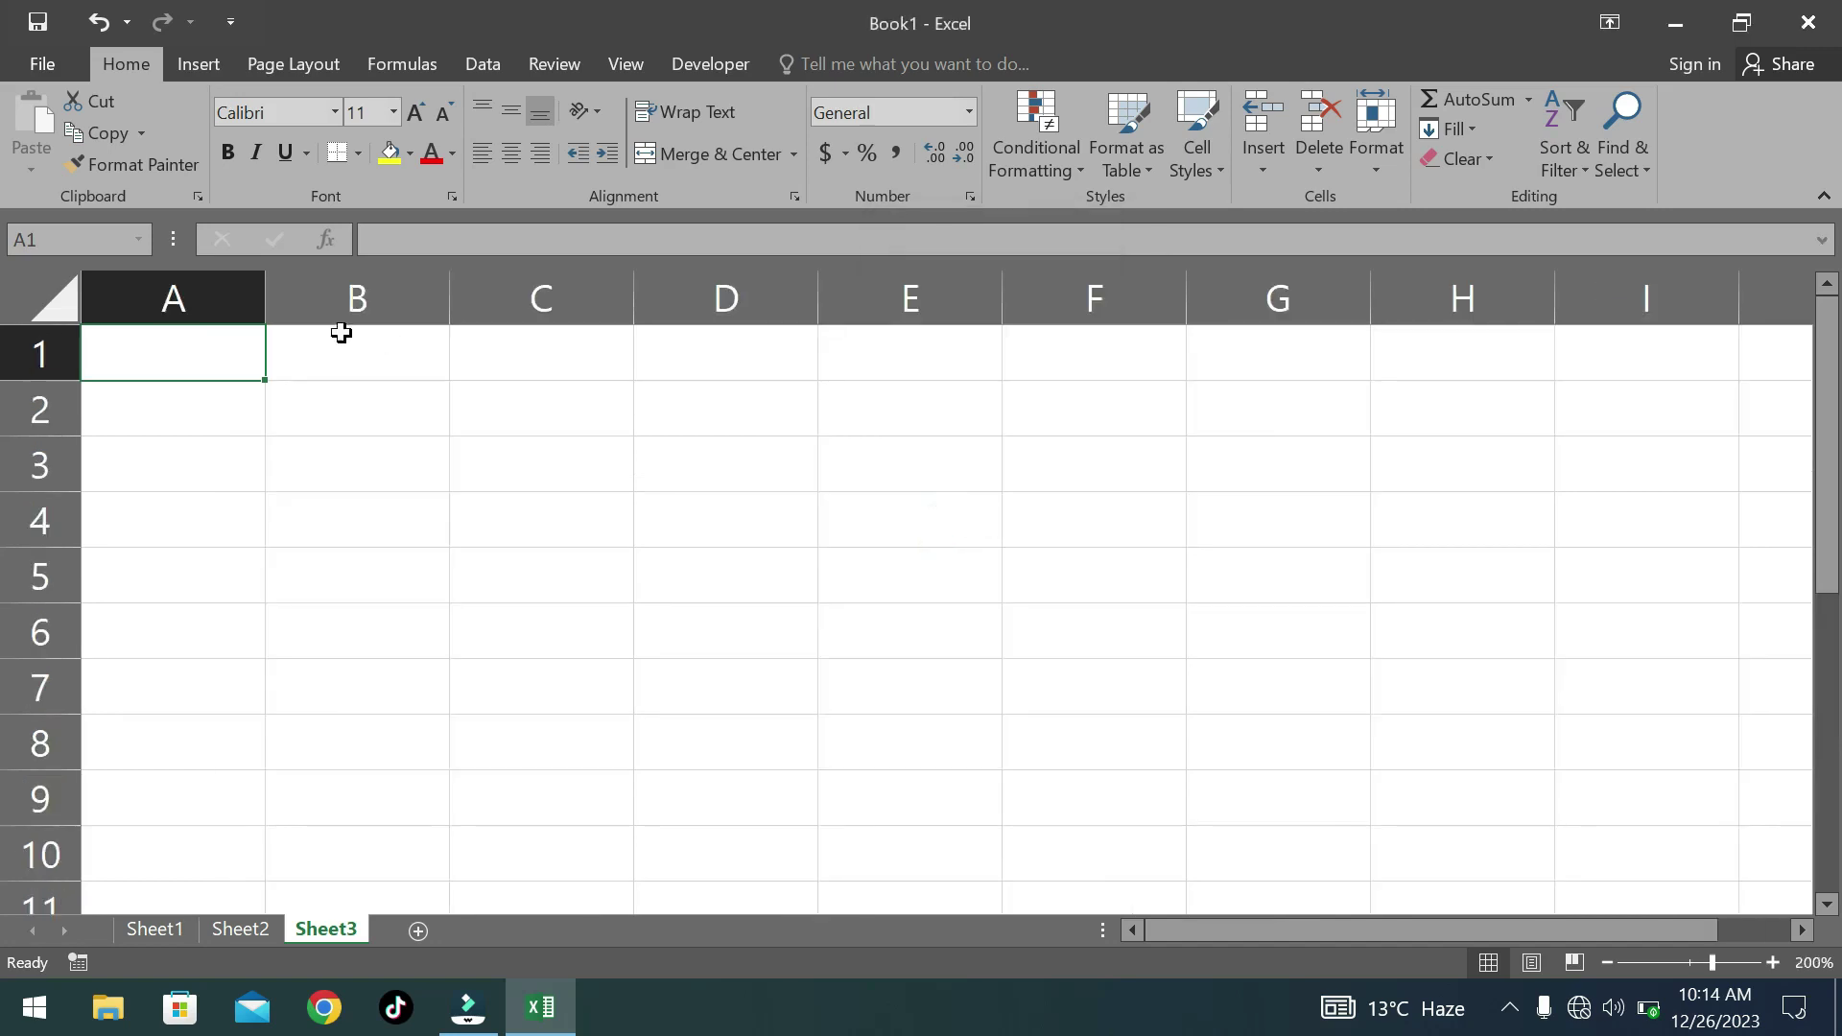
Set Sheet3's magnification to 75% using the Zoom dialog.
left_click(1809, 965)
left_click(902, 365)
left_click(936, 554)
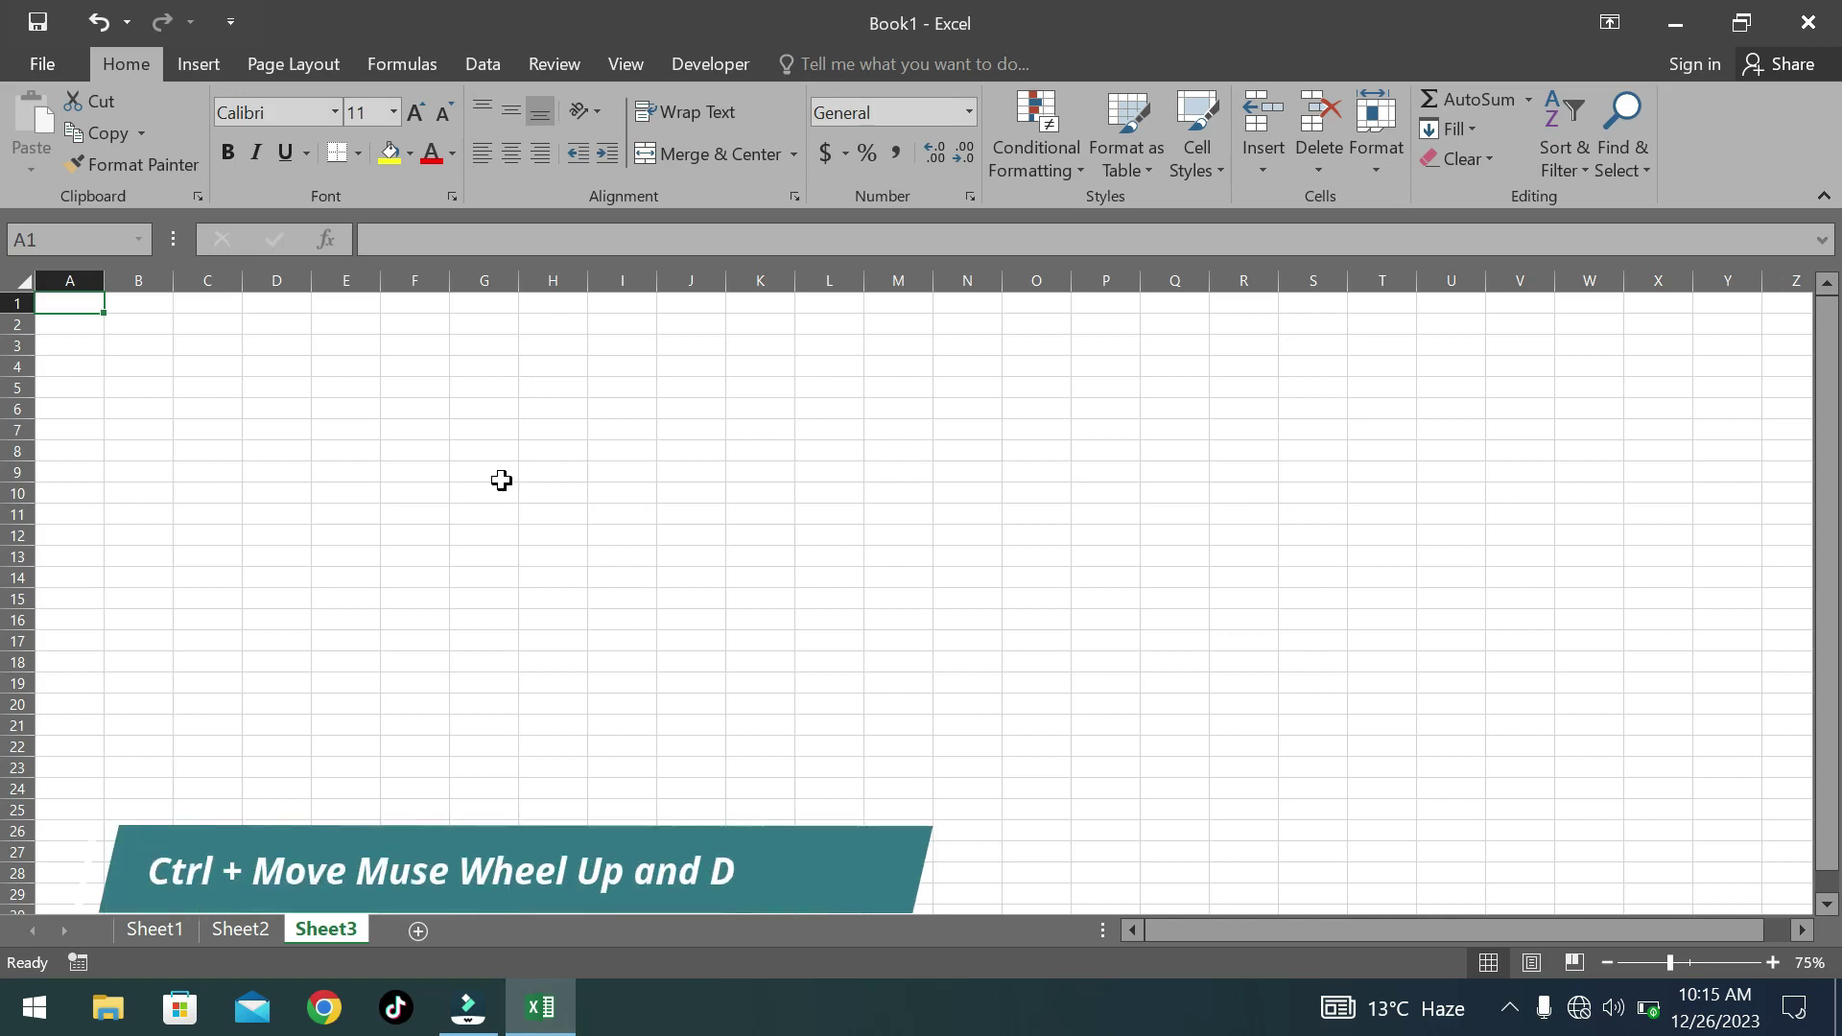
Zoom the Sheet3 grid in and out repeatedly, ending at 130% magnification.
scroll(502, 479, "up", 8, "ctrl")
scroll(503, 480, "up", 3, "ctrl")
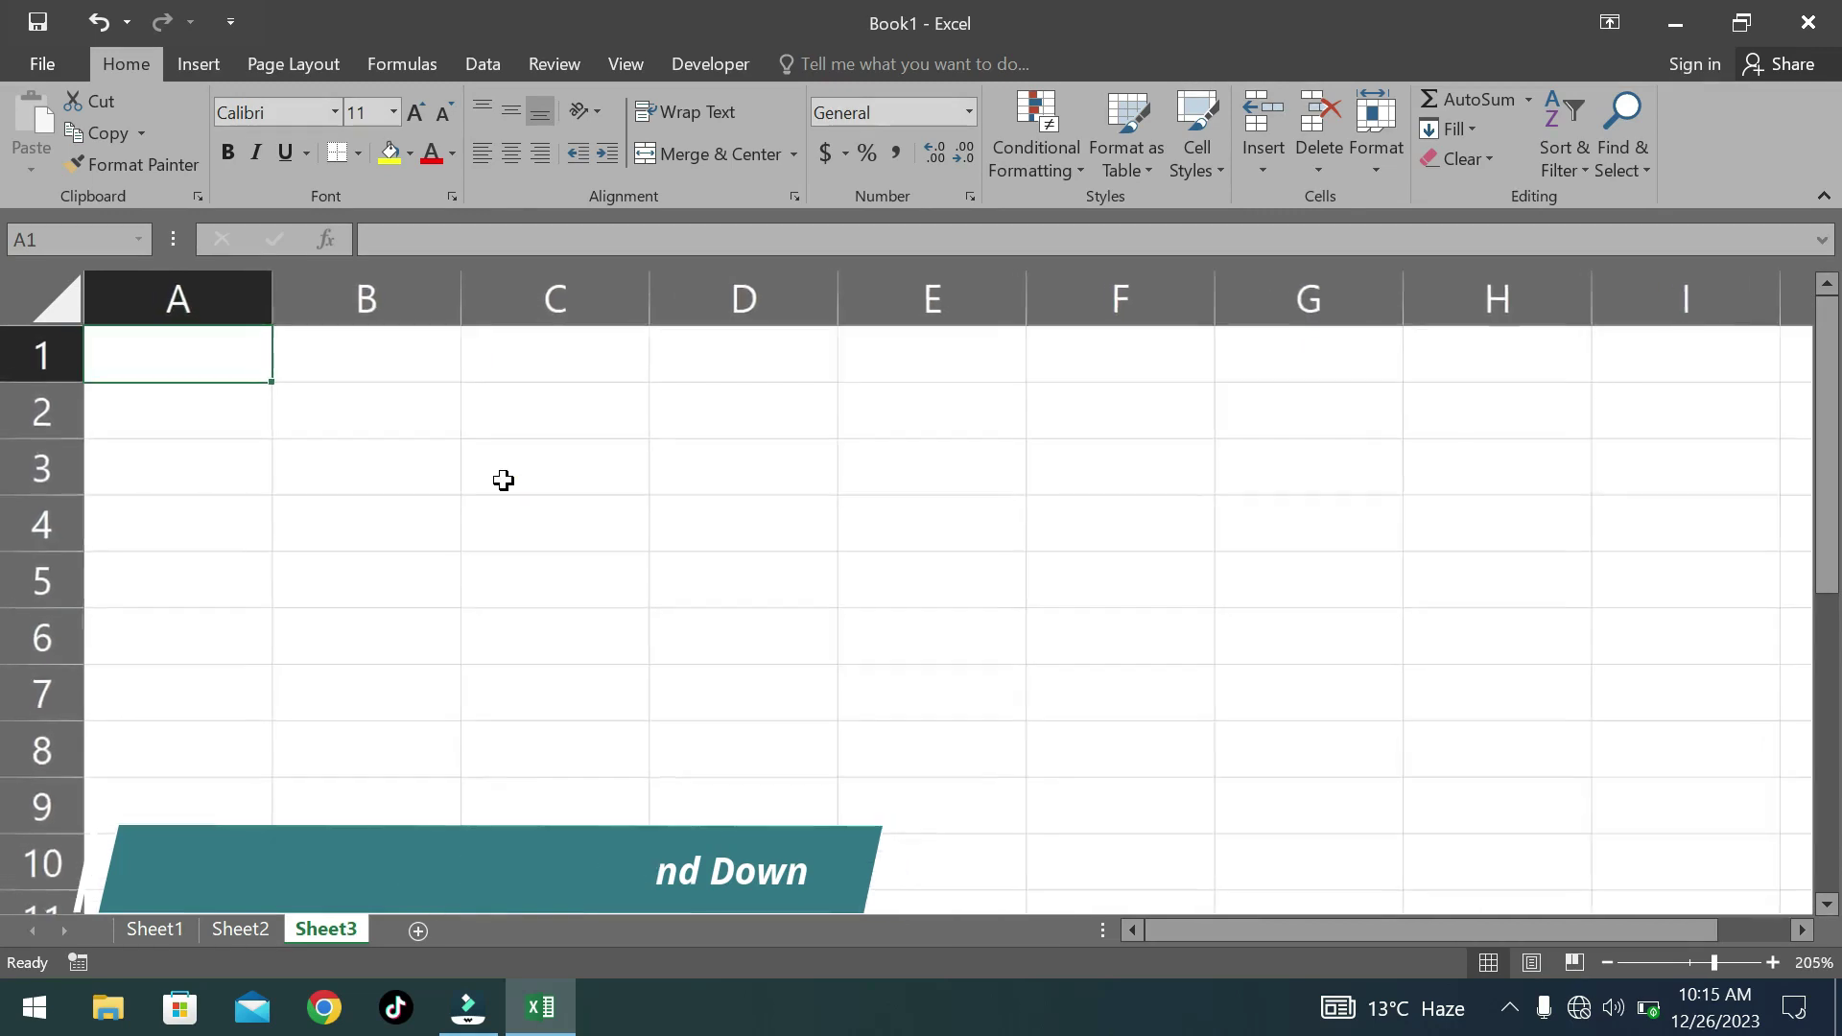
scroll(503, 480, "down", 8, "ctrl")
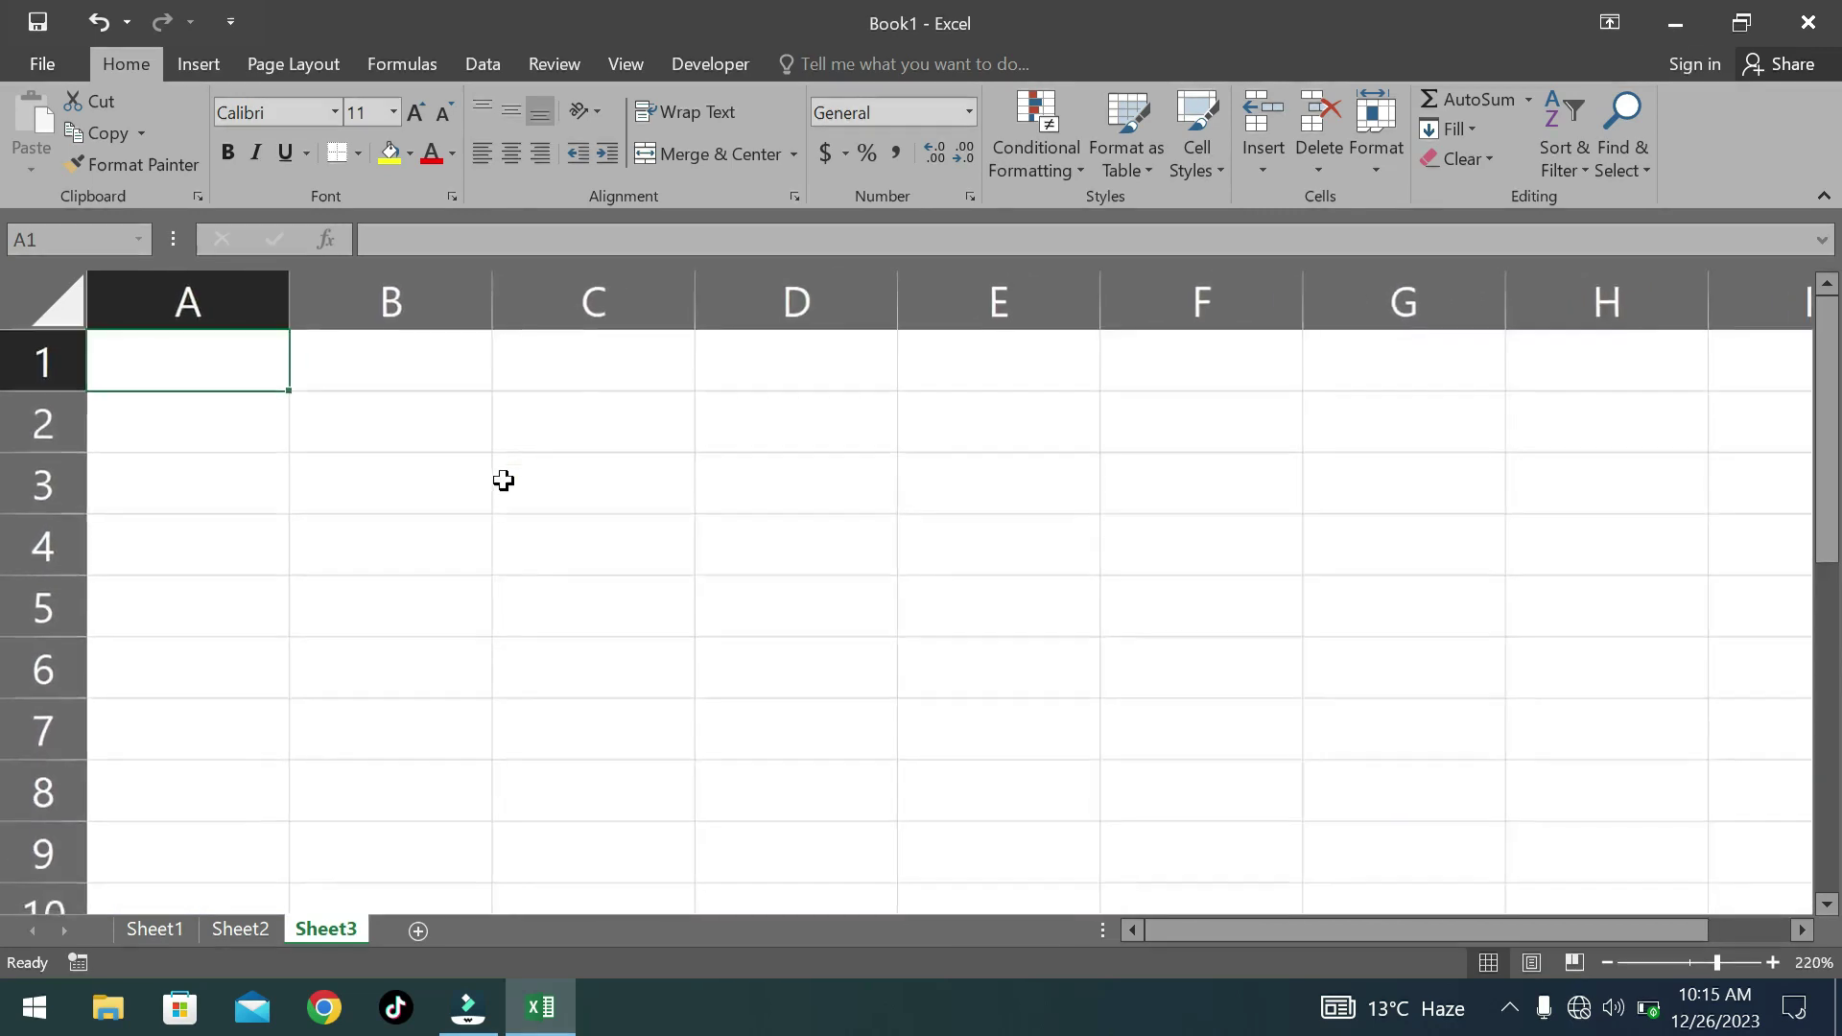
scroll(502, 479, "down", 3, "ctrl")
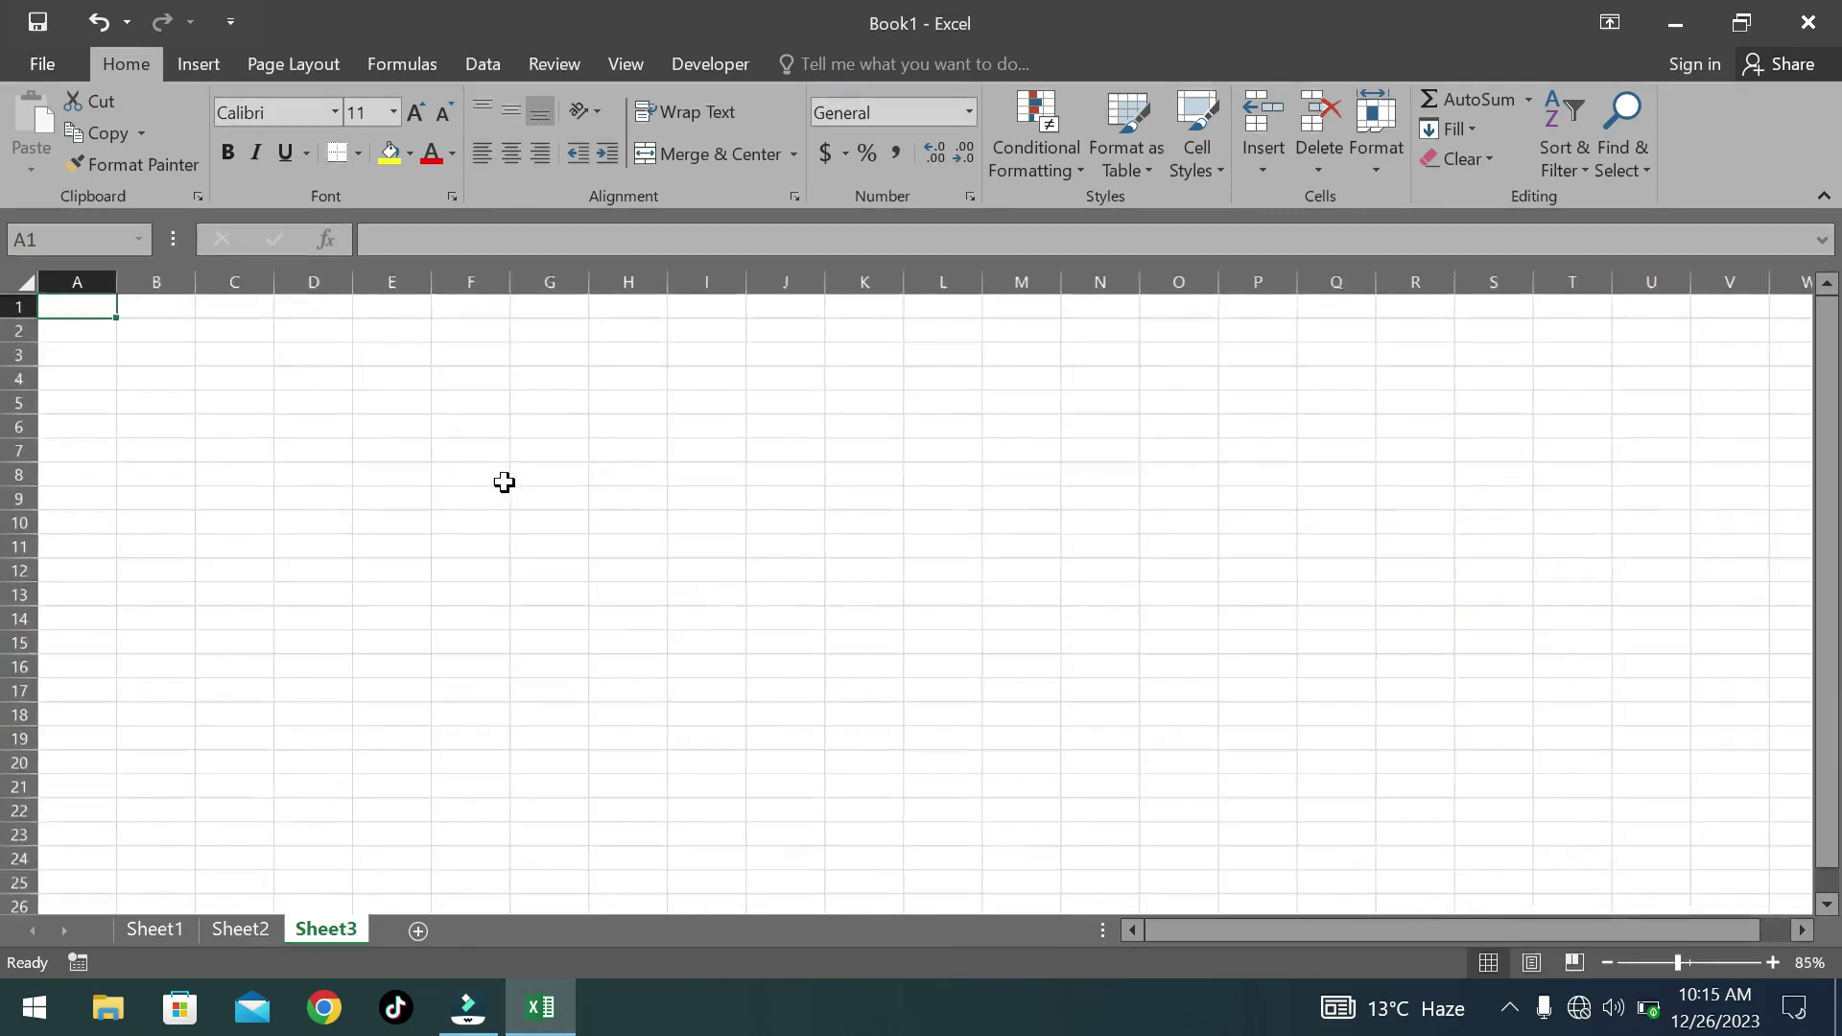
scroll(503, 480, "up", 10, "ctrl")
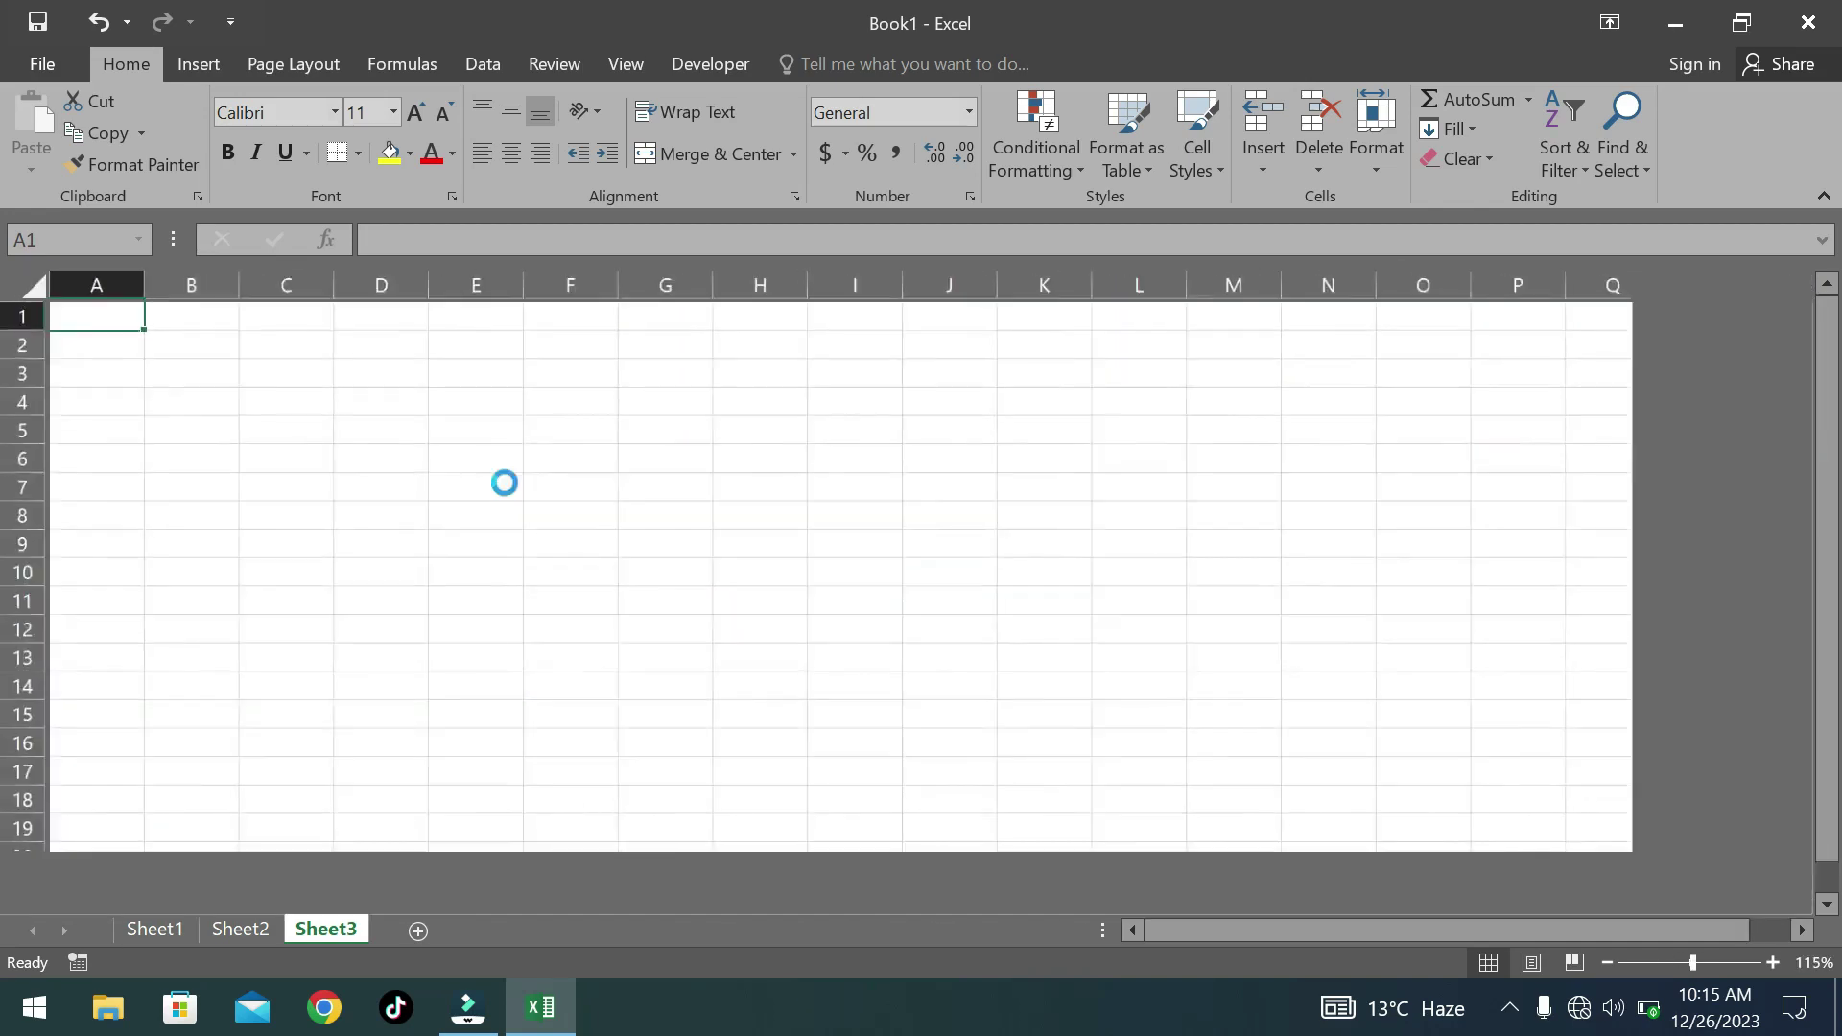
scroll(533, 458, "up", 3, "ctrl")
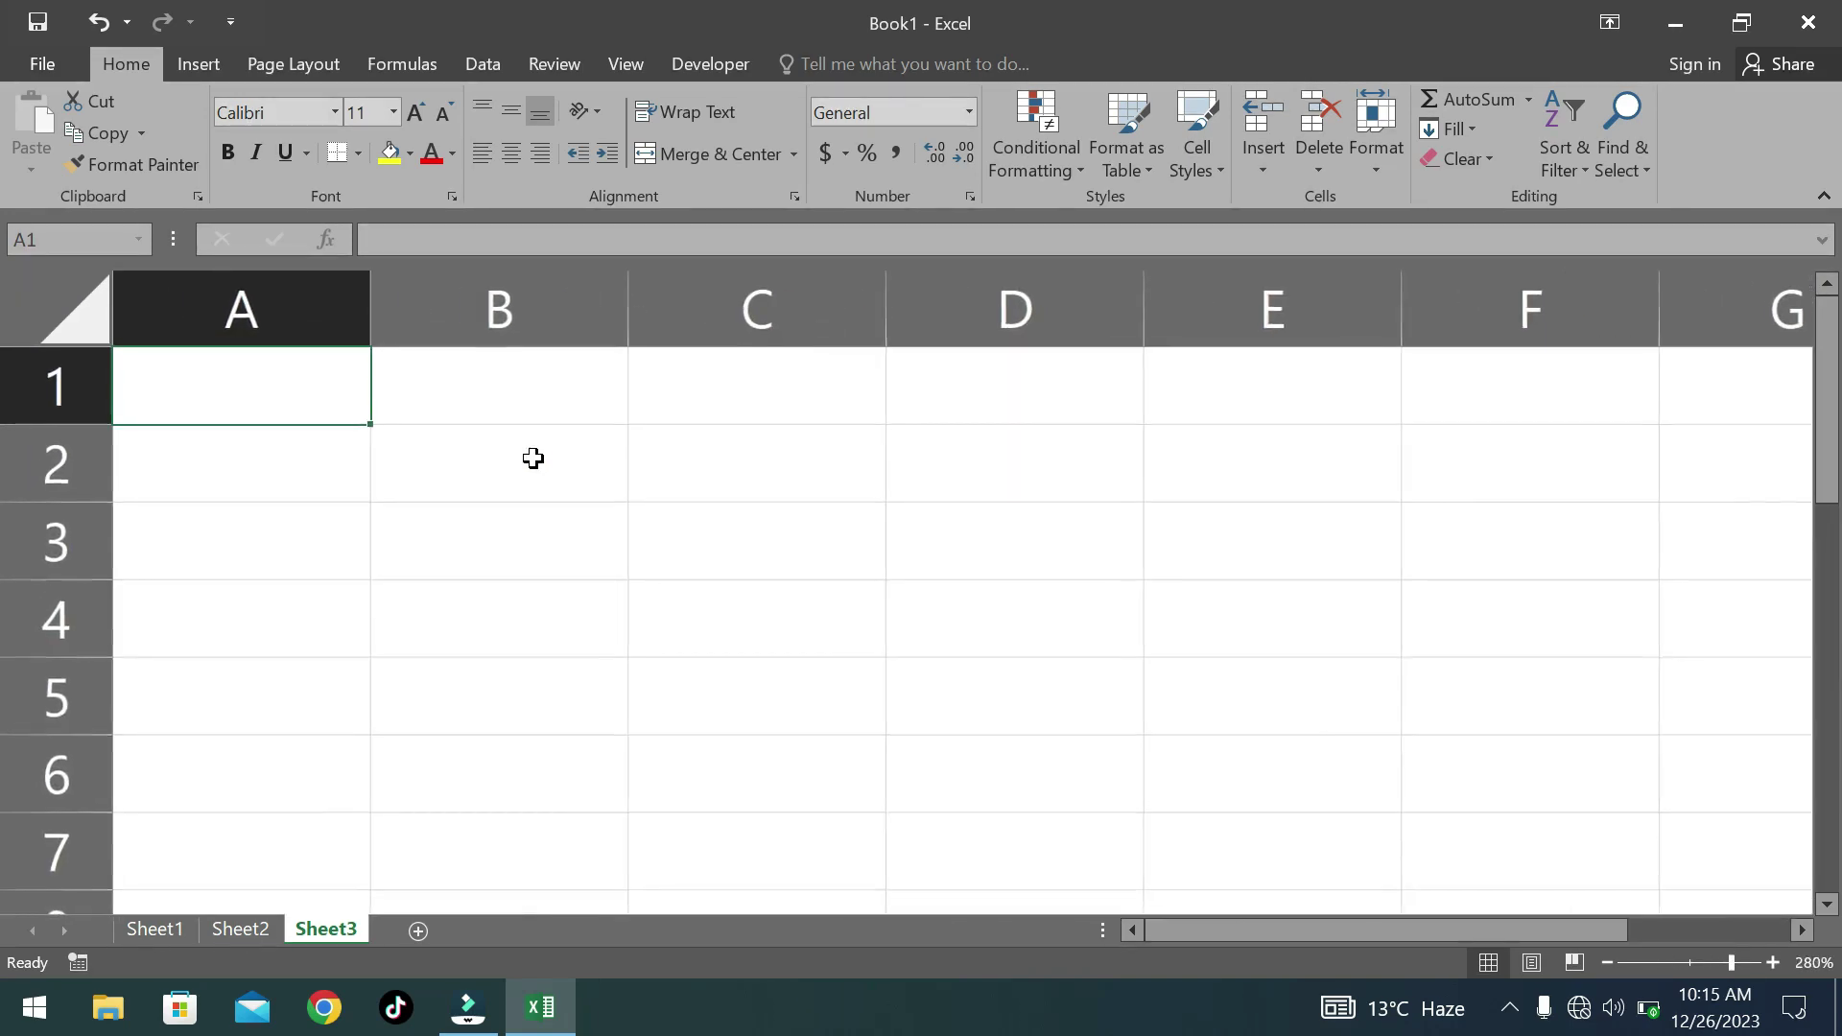
scroll(533, 459, "down", 4, "ctrl")
scroll(534, 458, "down", 3, "ctrl")
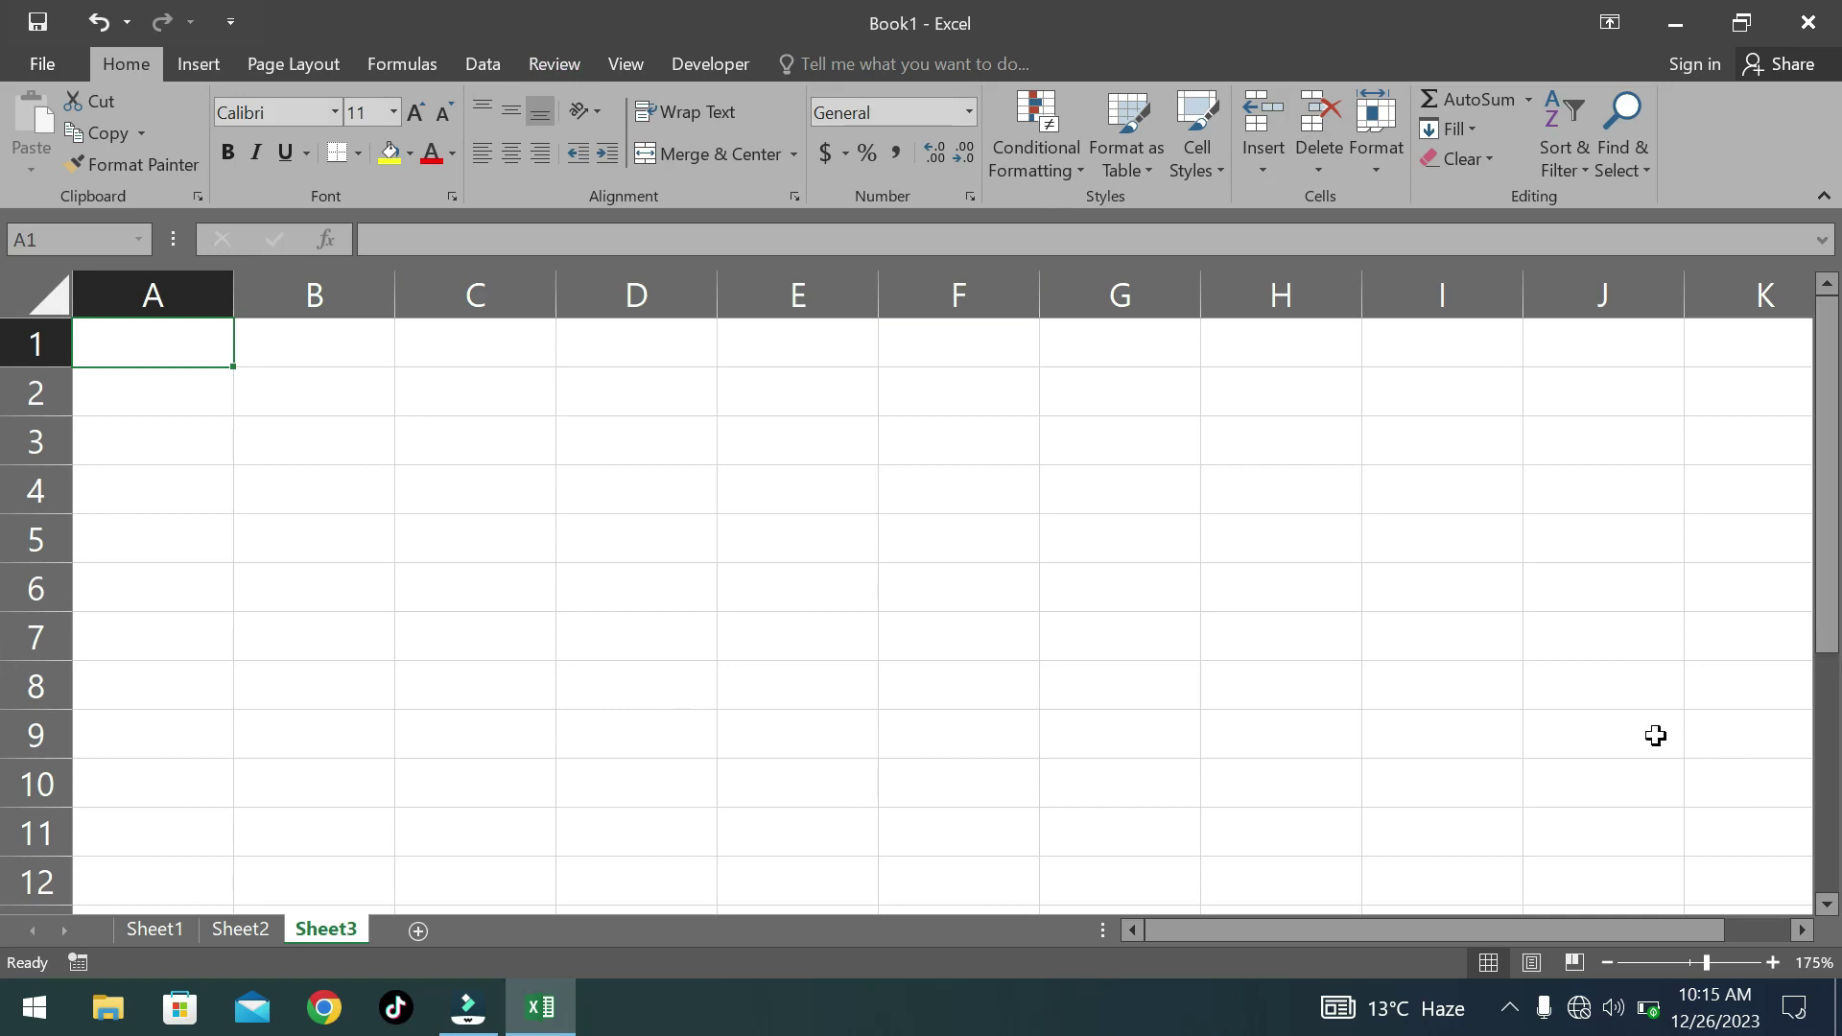
scroll(763, 715, "down", 3, "ctrl")
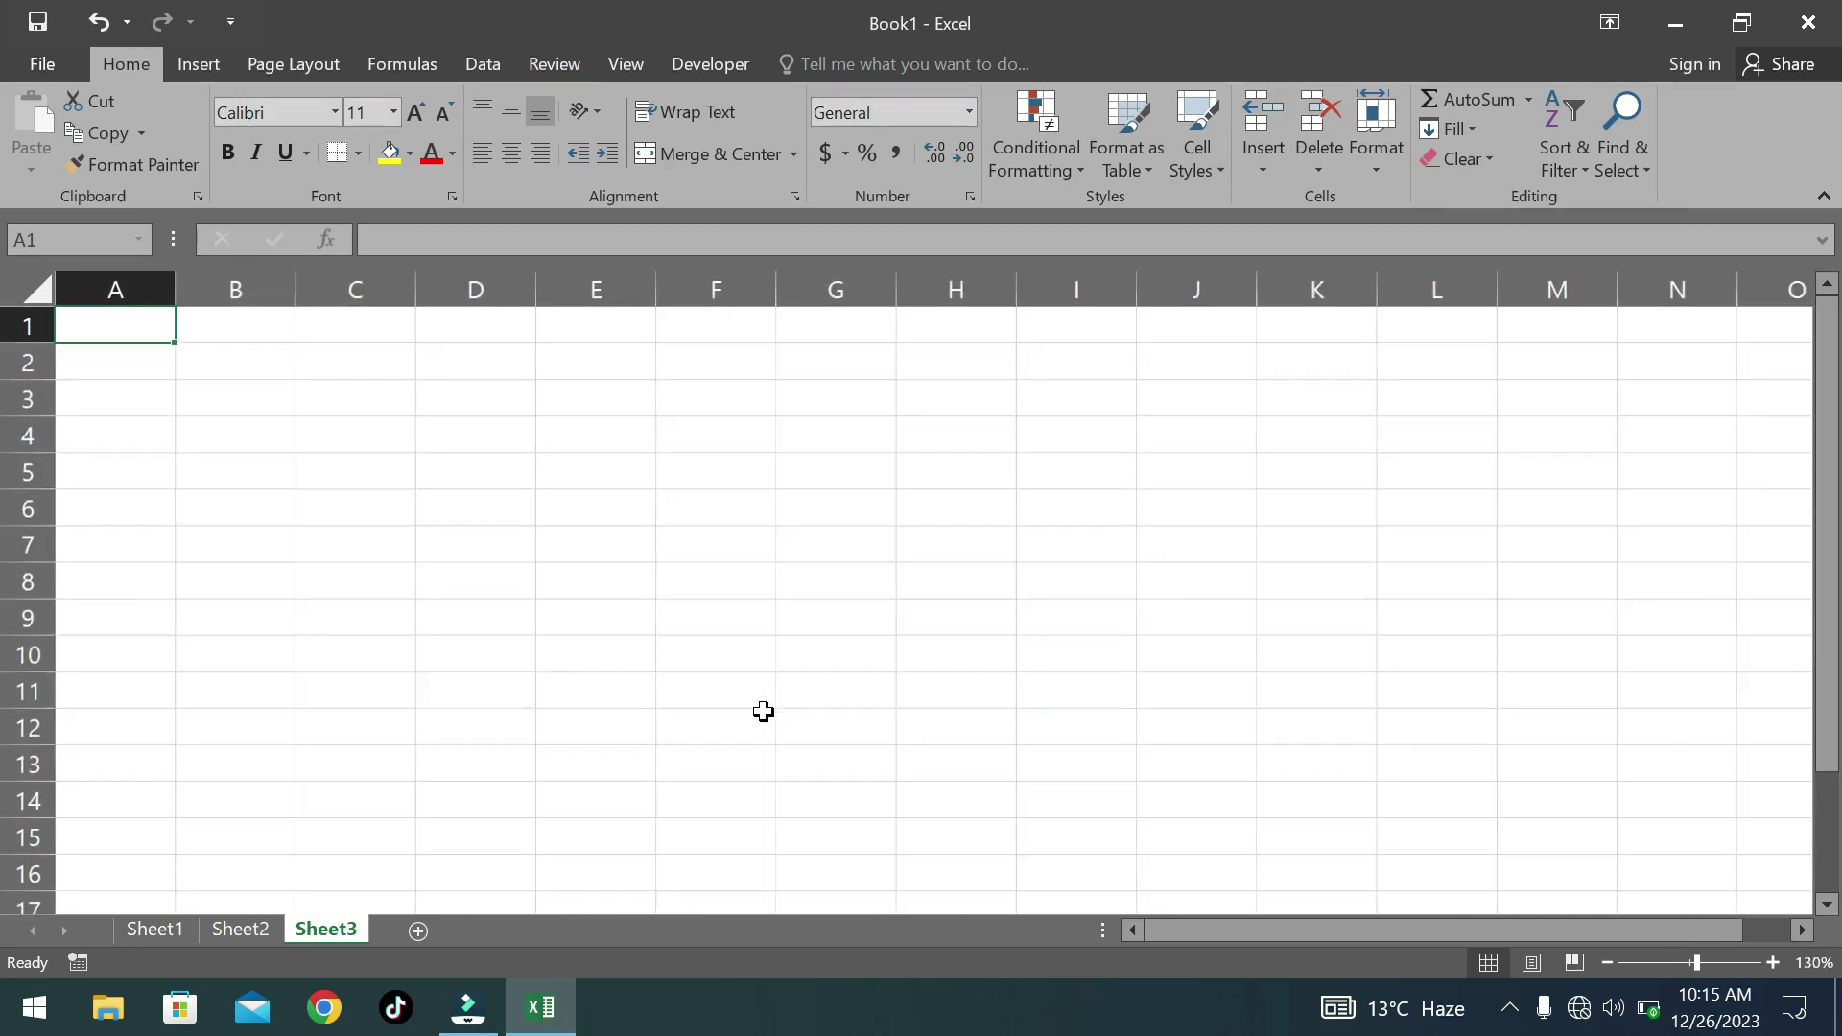